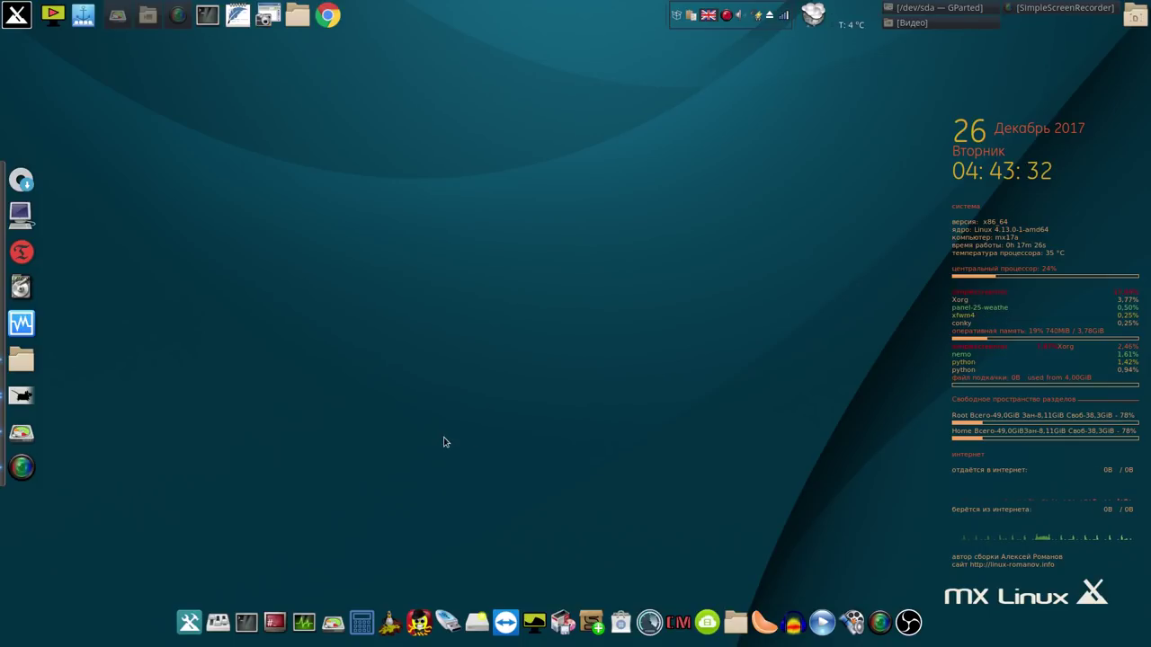
View the Live-USB creation utility from MX Tools, closing both windows without applying anything.
left_click(189, 622)
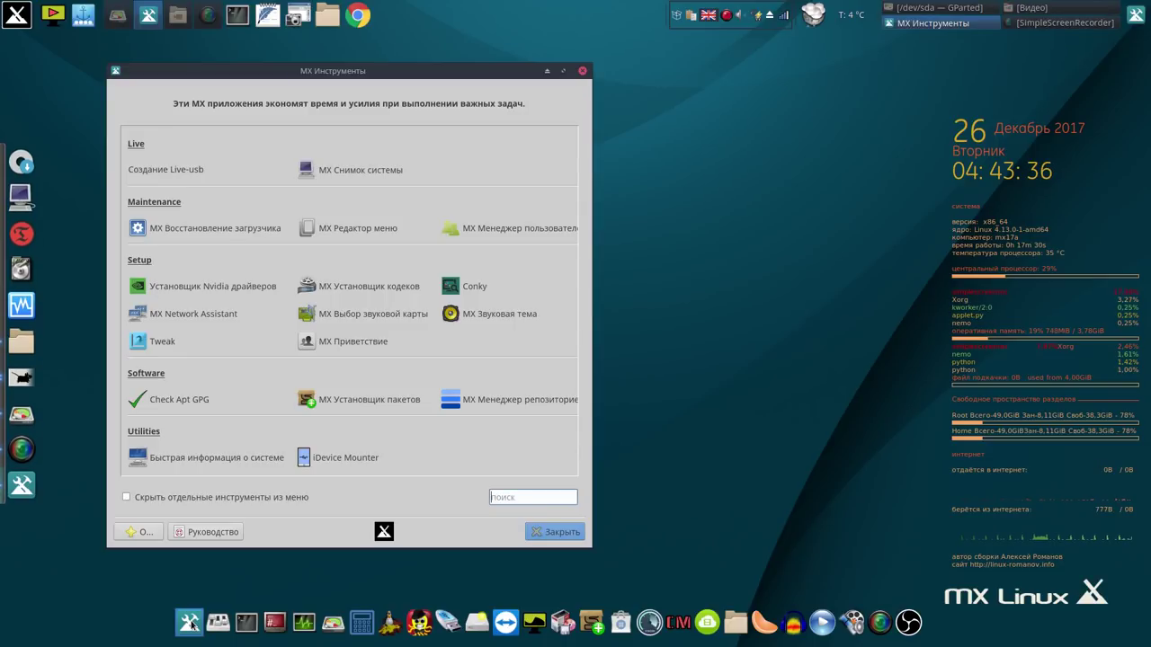
left_click(160, 170)
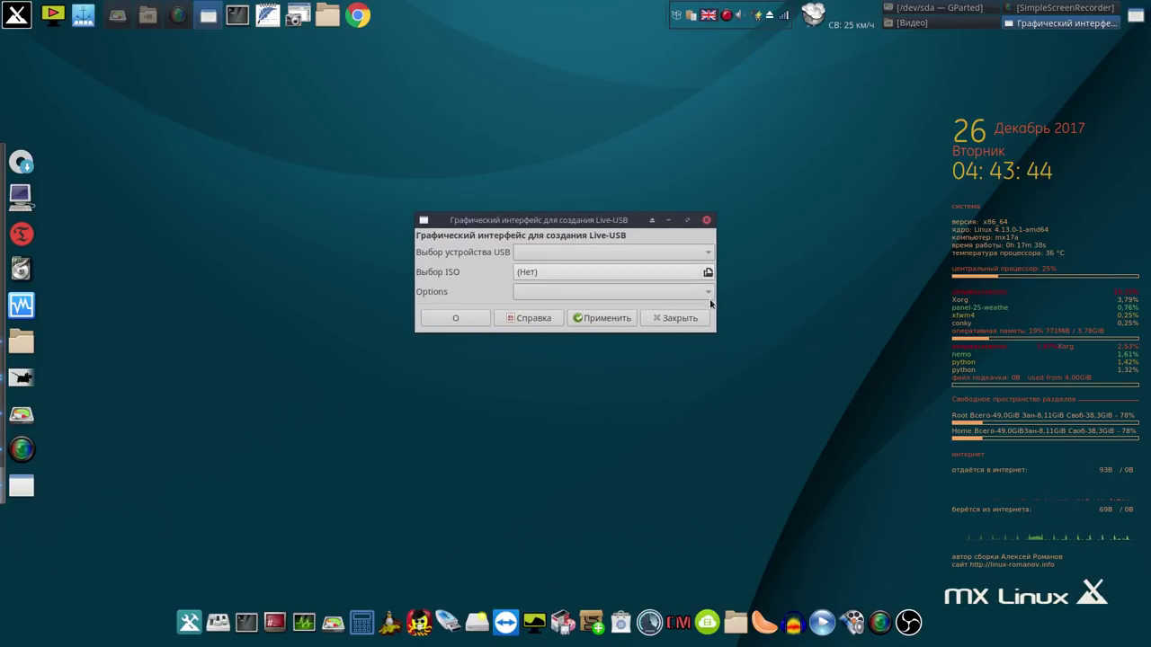
left_click(676, 320)
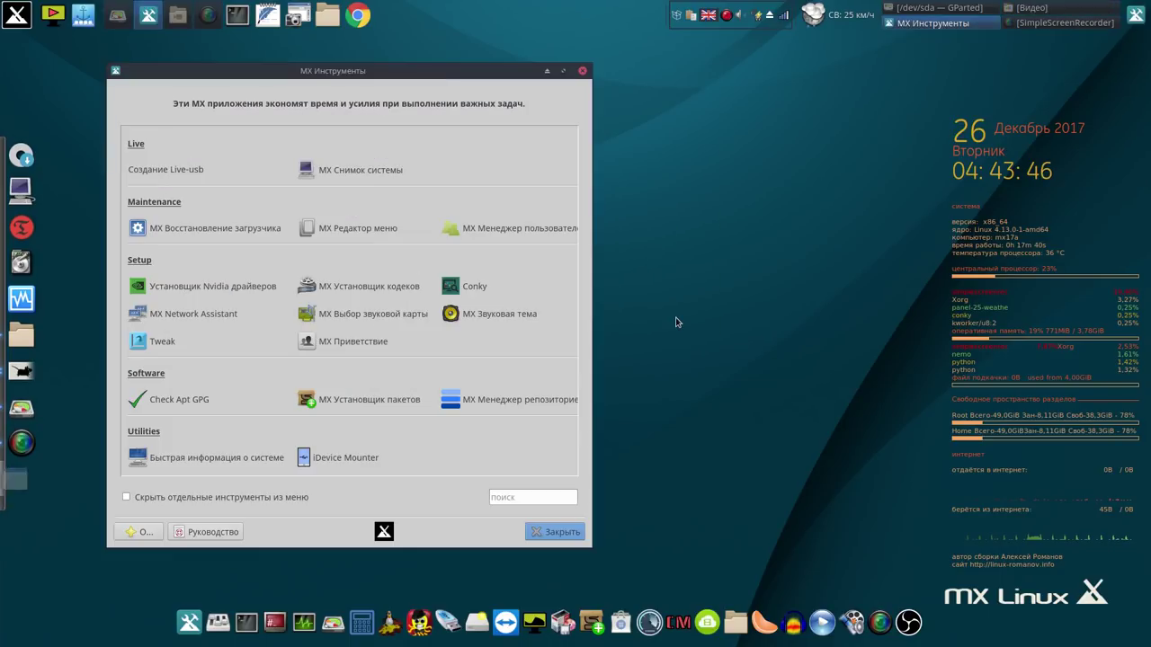
left_click(583, 71)
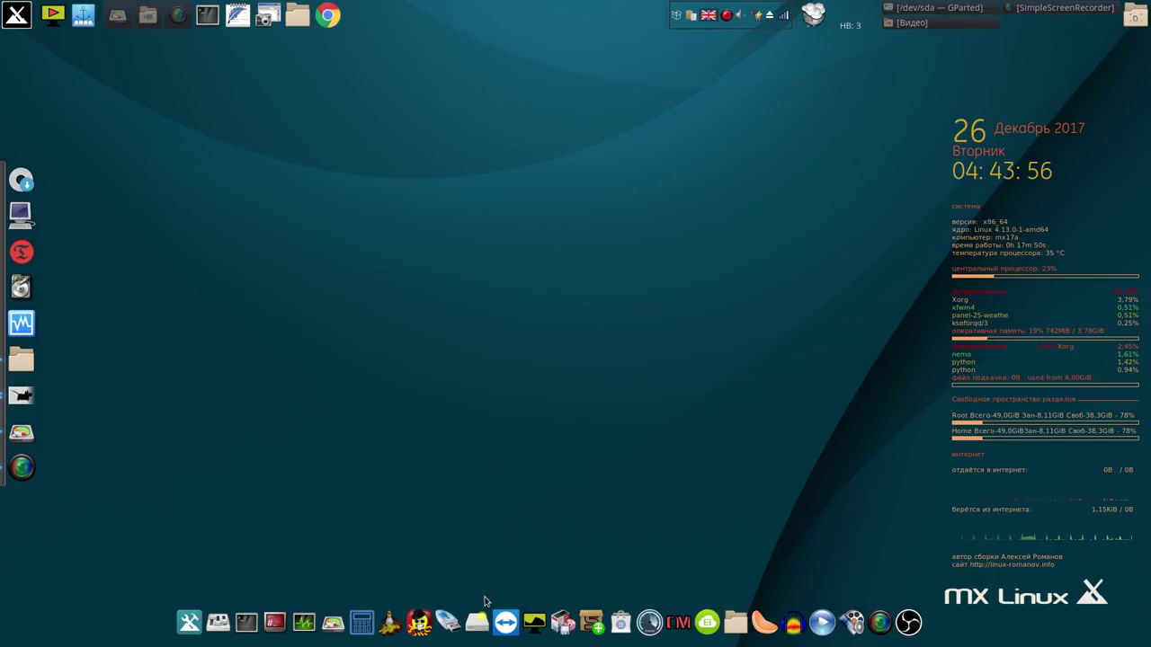
Format the TDKMedia Trans-It Drive USB stick as FAT32 with the volume label 7, authorizing with the account password.
left_click(477, 623)
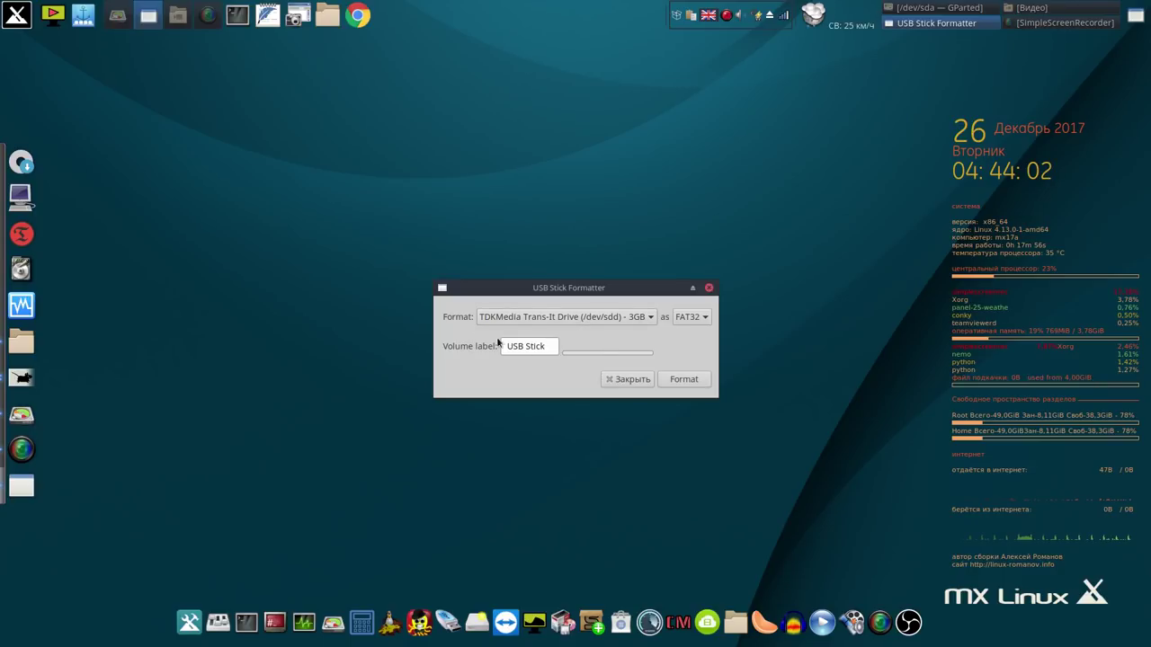
left_click_drag(551, 345, 504, 346)
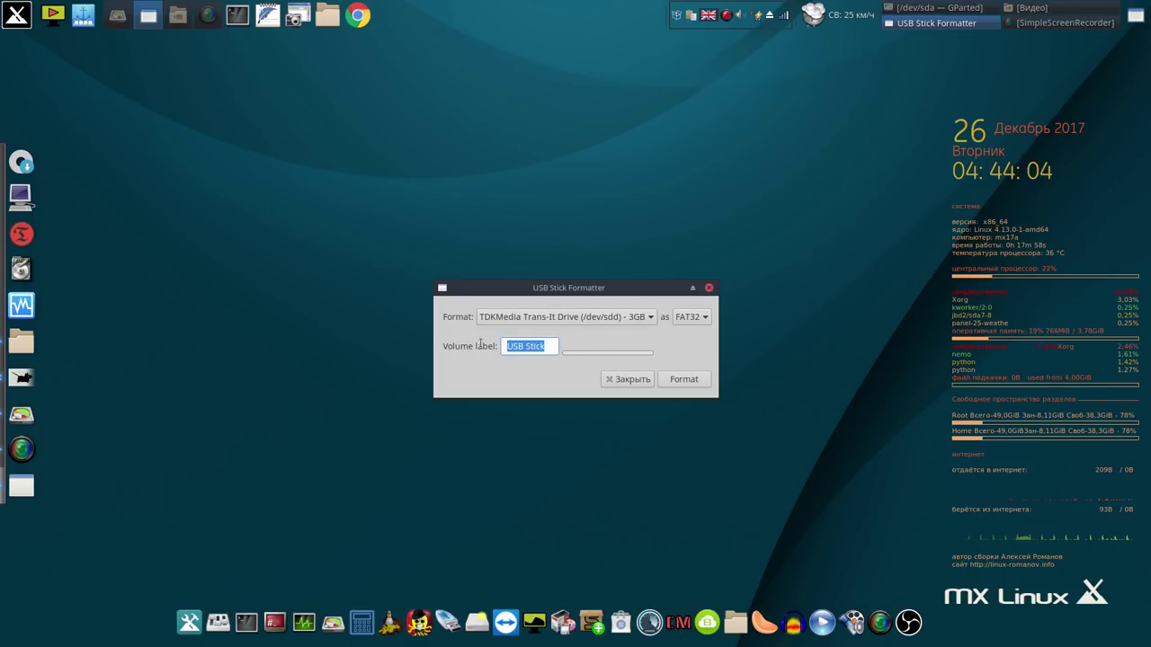
type("7")
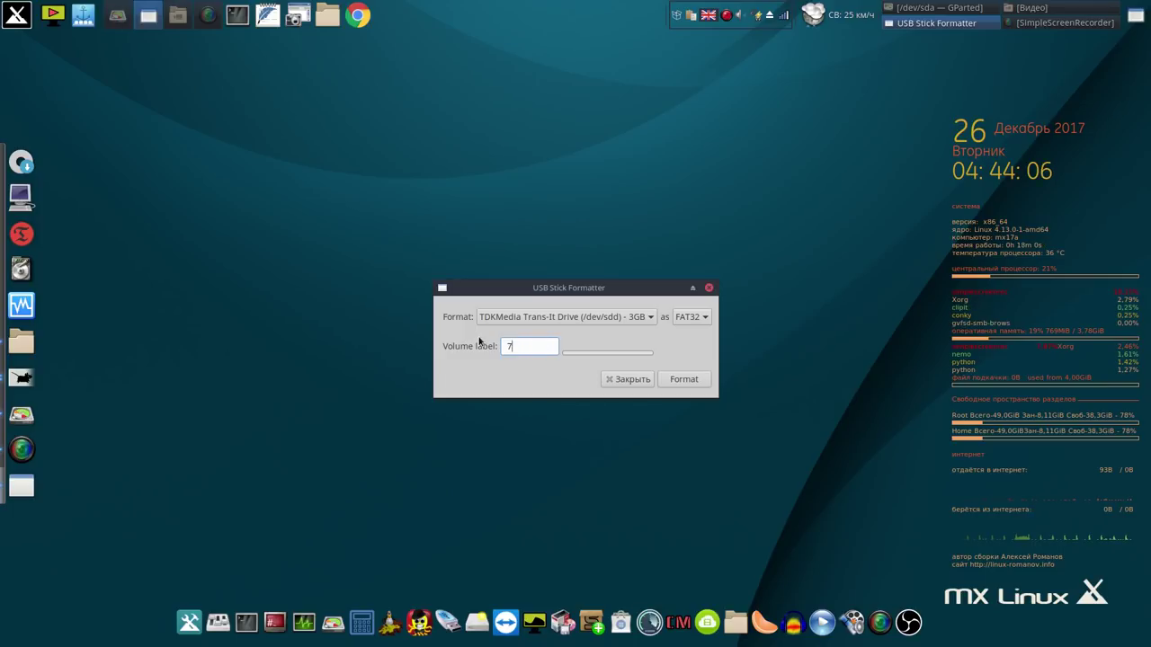
left_click(682, 379)
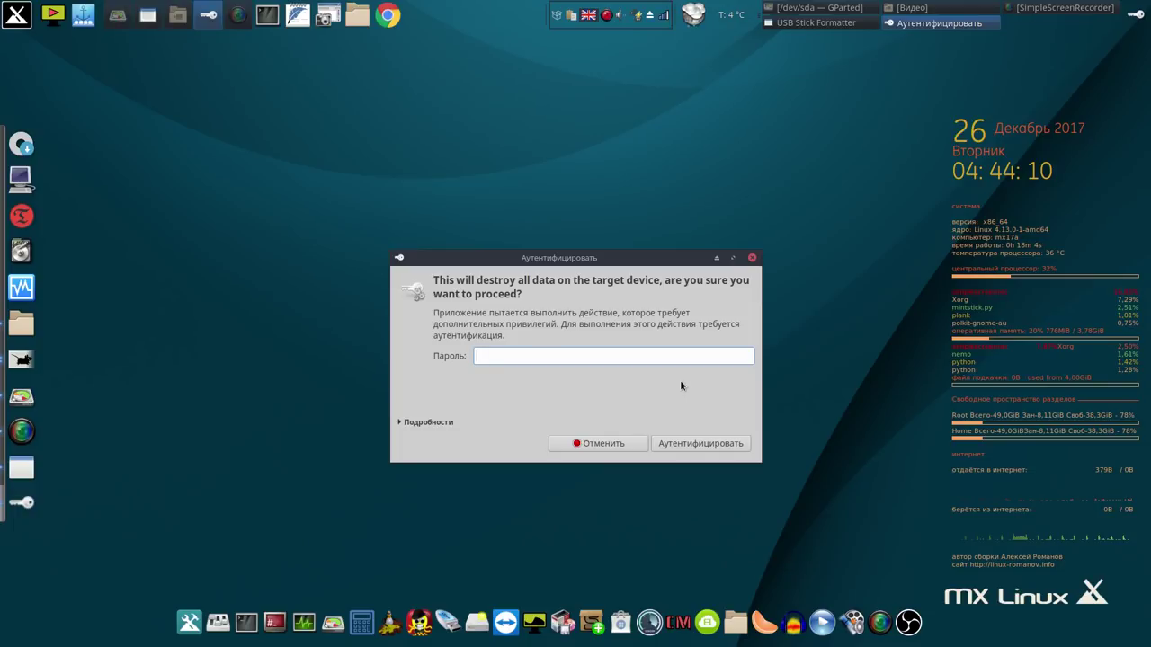
type("••")
left_click(728, 439)
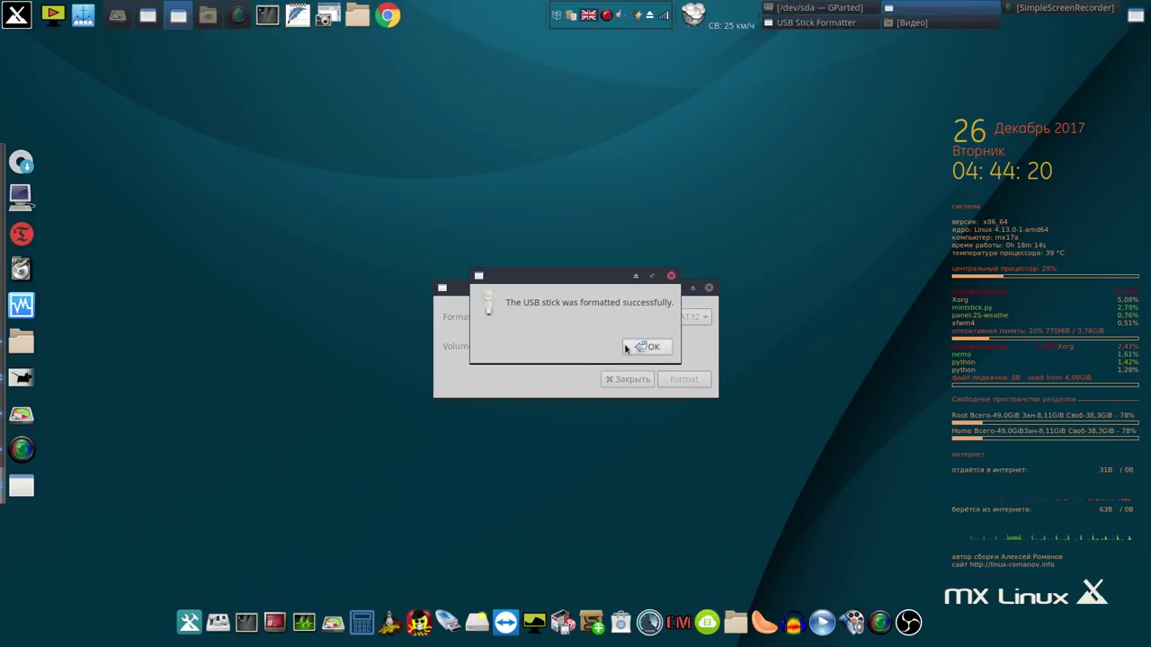
left_click(640, 347)
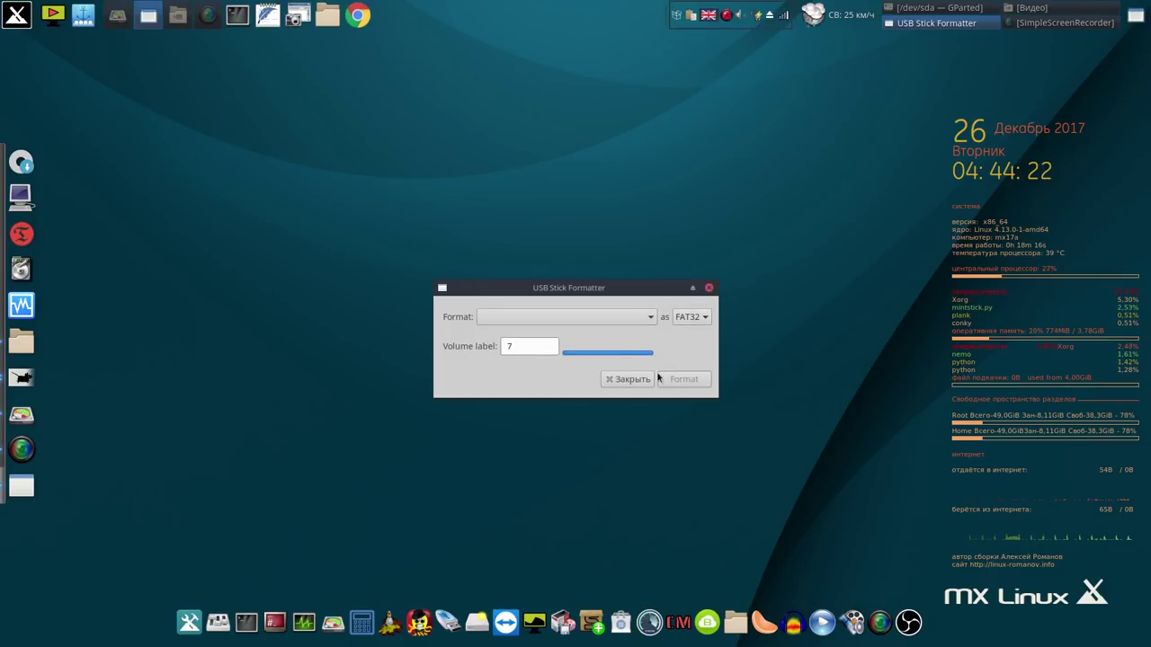
left_click(640, 379)
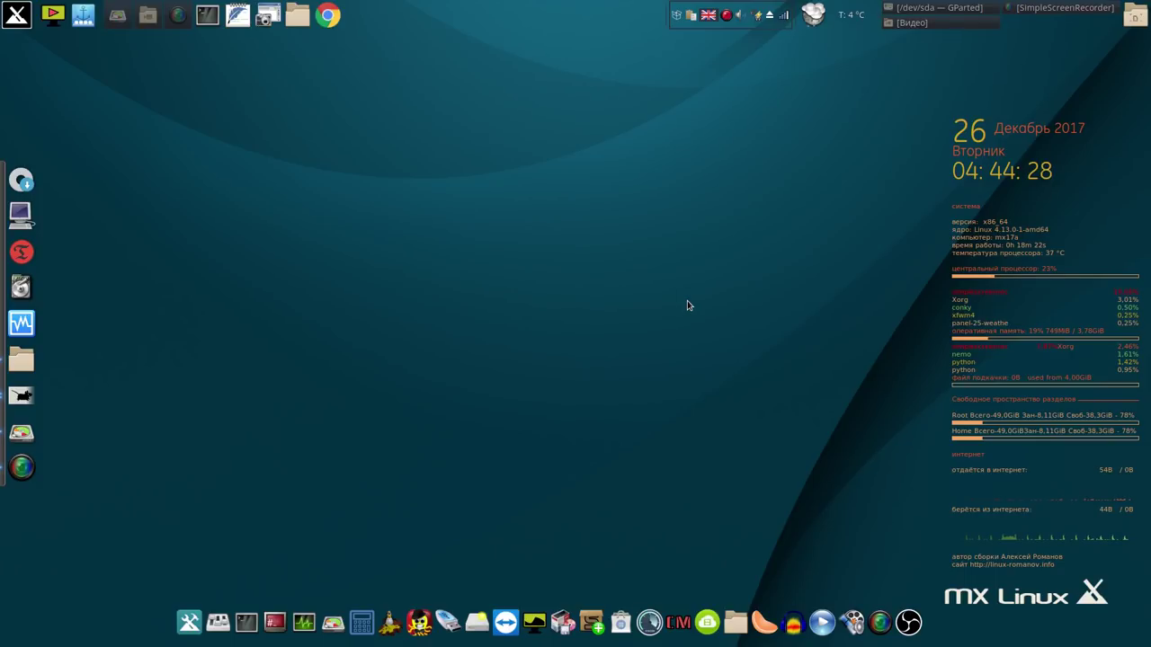
left_click(22, 214)
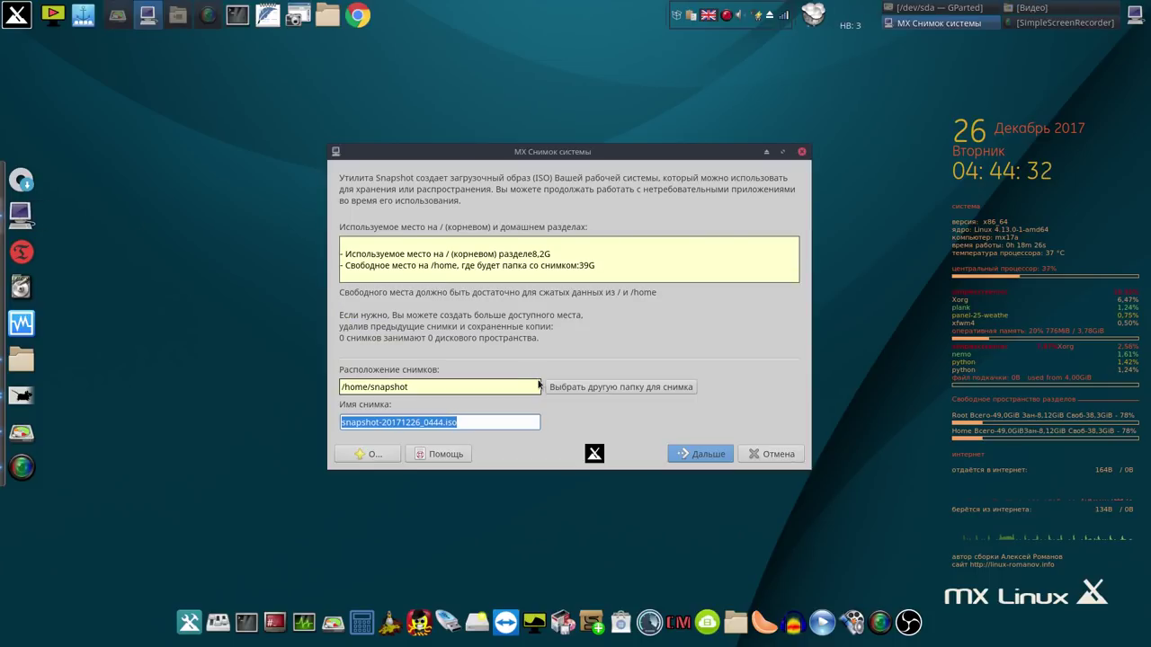
left_click(595, 389)
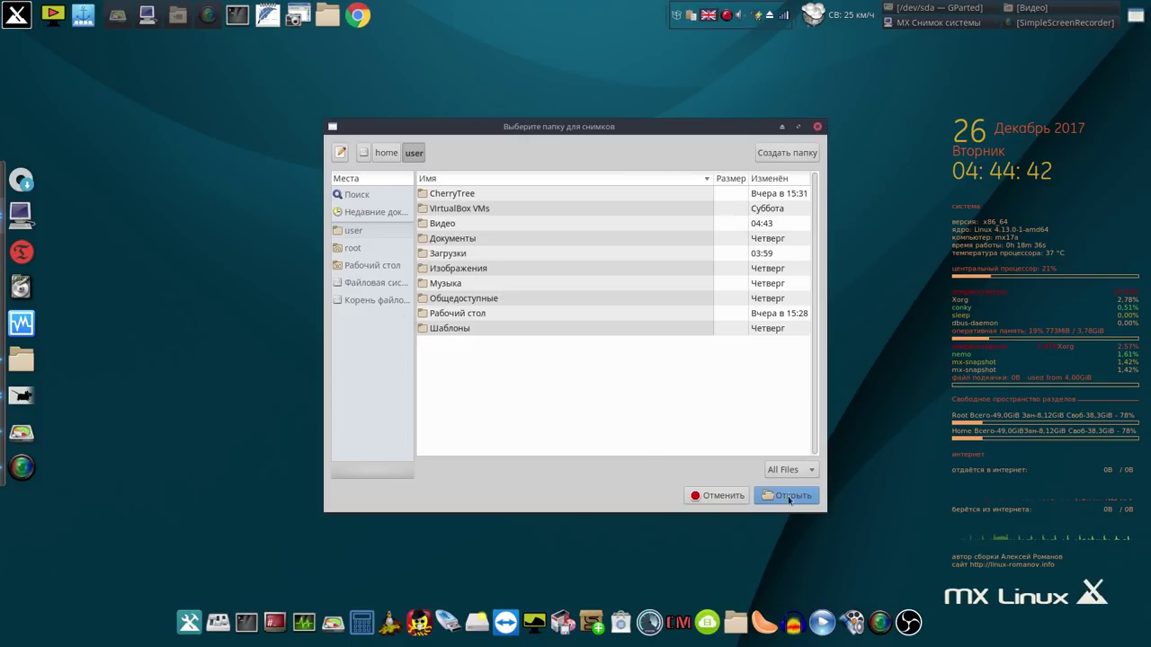
left_click(1064, 22)
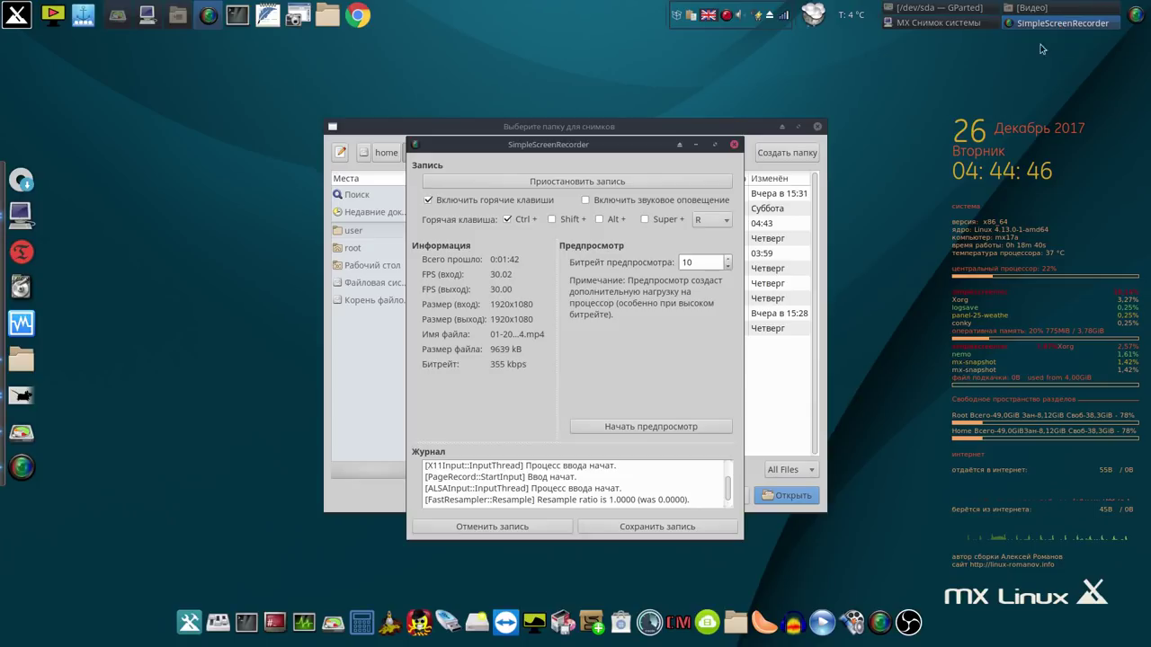
left_click(620, 179)
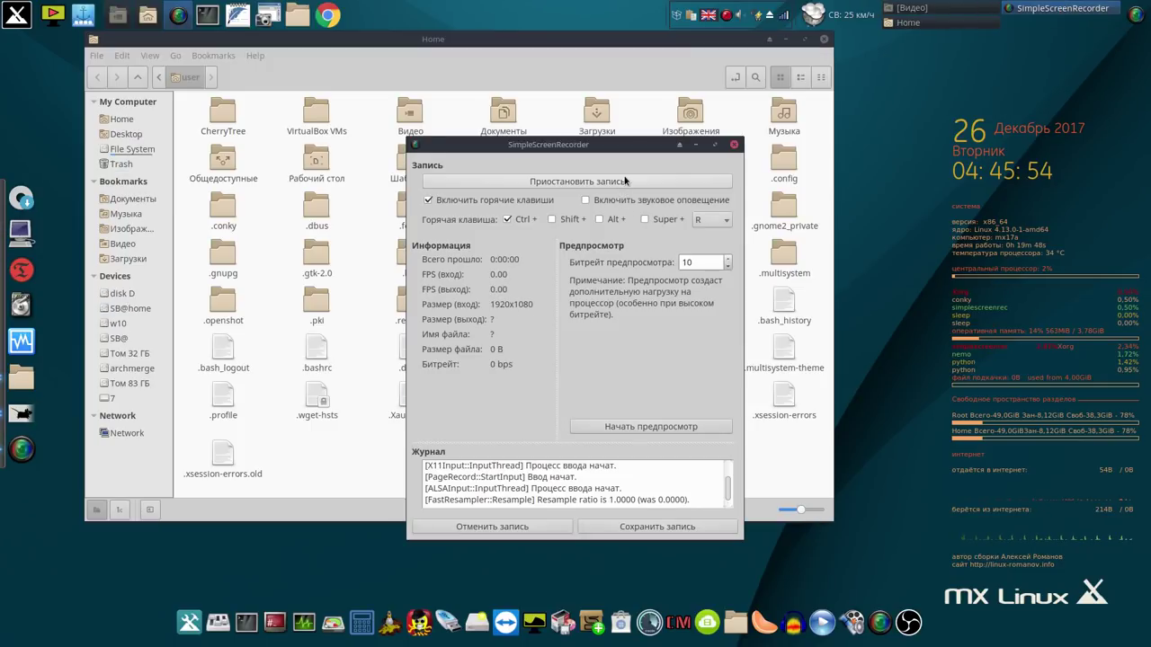
left_click(695, 143)
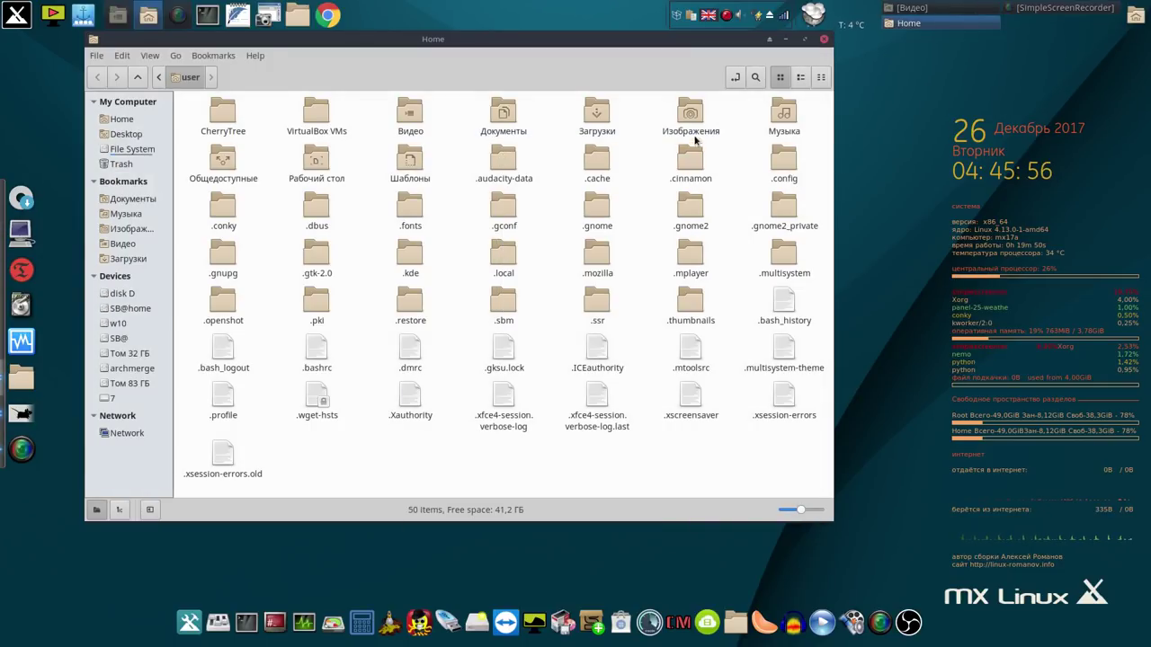
Mount the SB@home partition with the root password, open its "mx test" folder, and minimize the file manager.
left_click(129, 309)
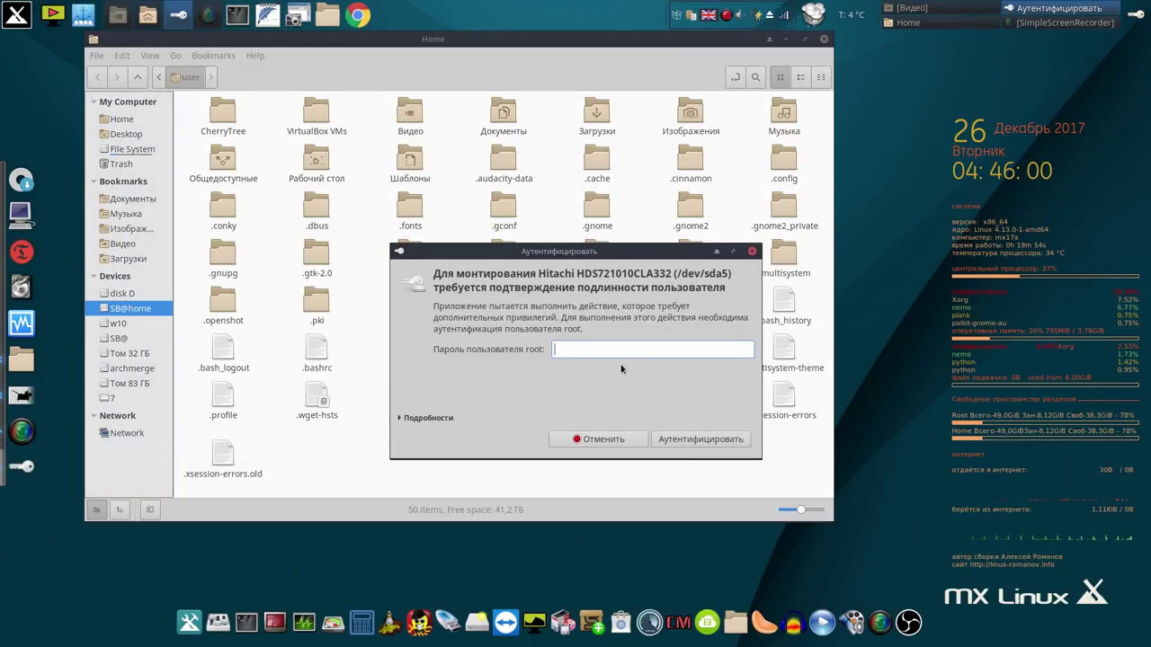
type("*")
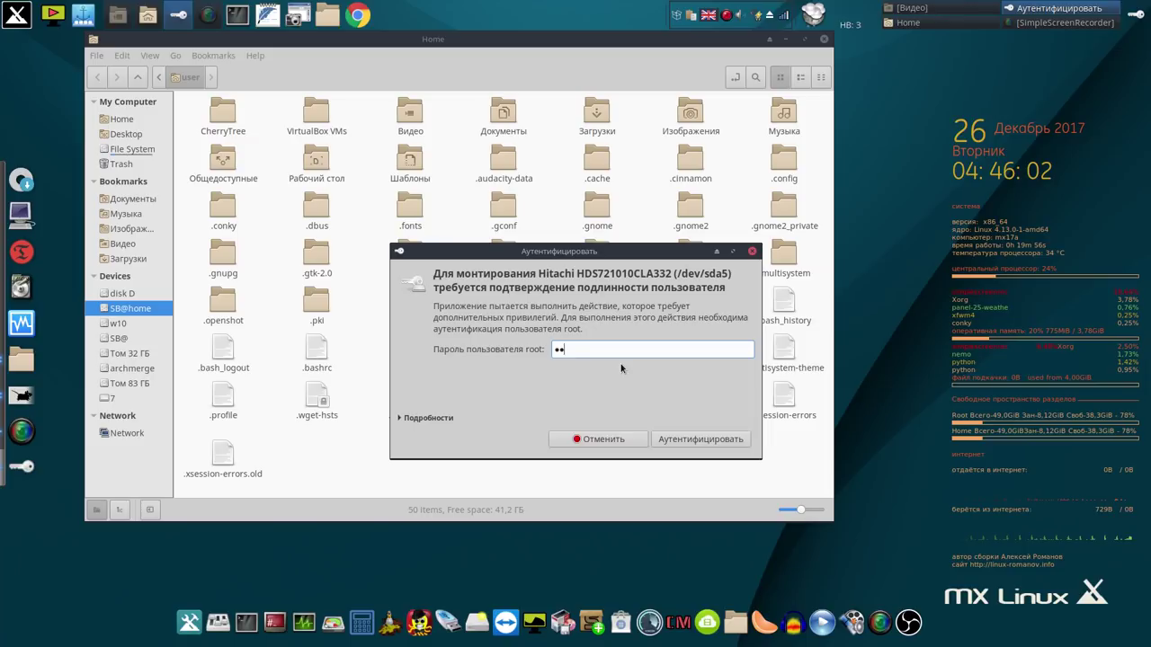
left_click(701, 440)
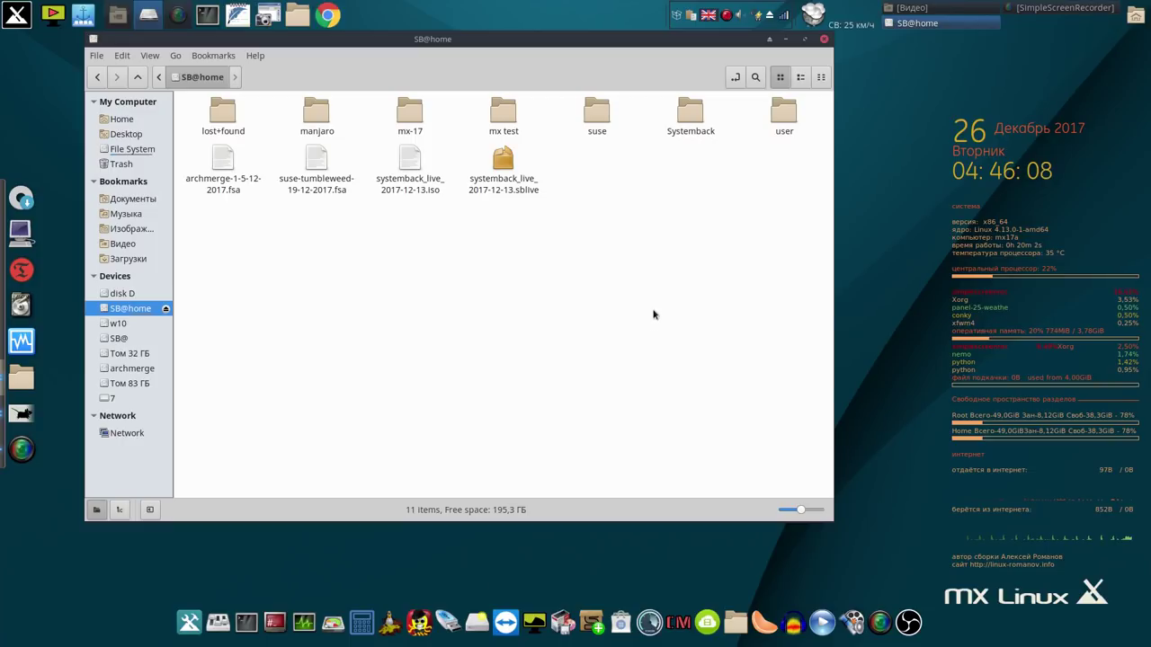
double_click(513, 113)
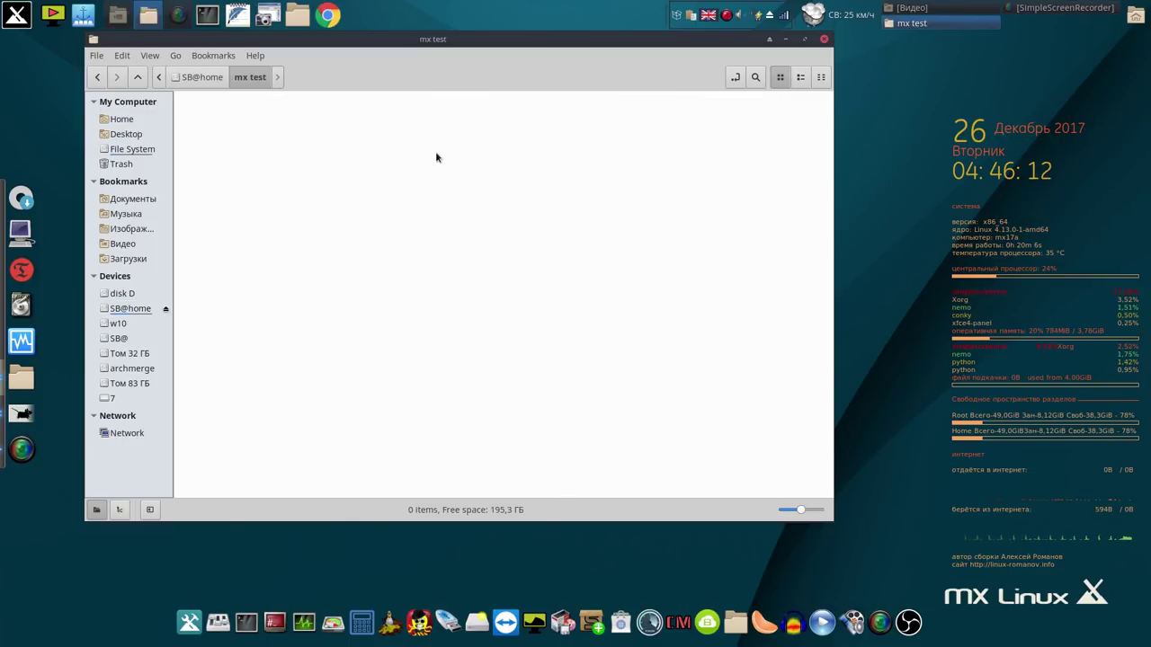
left_click(785, 40)
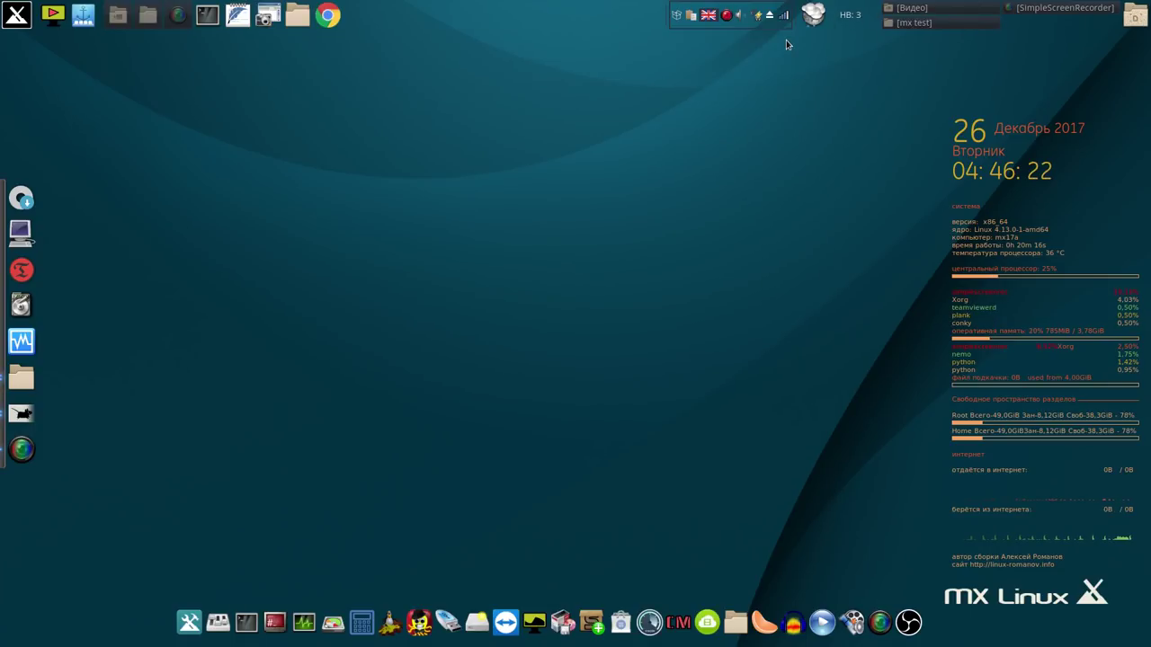
Start MX Snapshot, set the snapshot location to the "mx test" folder on SB@home, and proceed to the settings page.
left_click(22, 233)
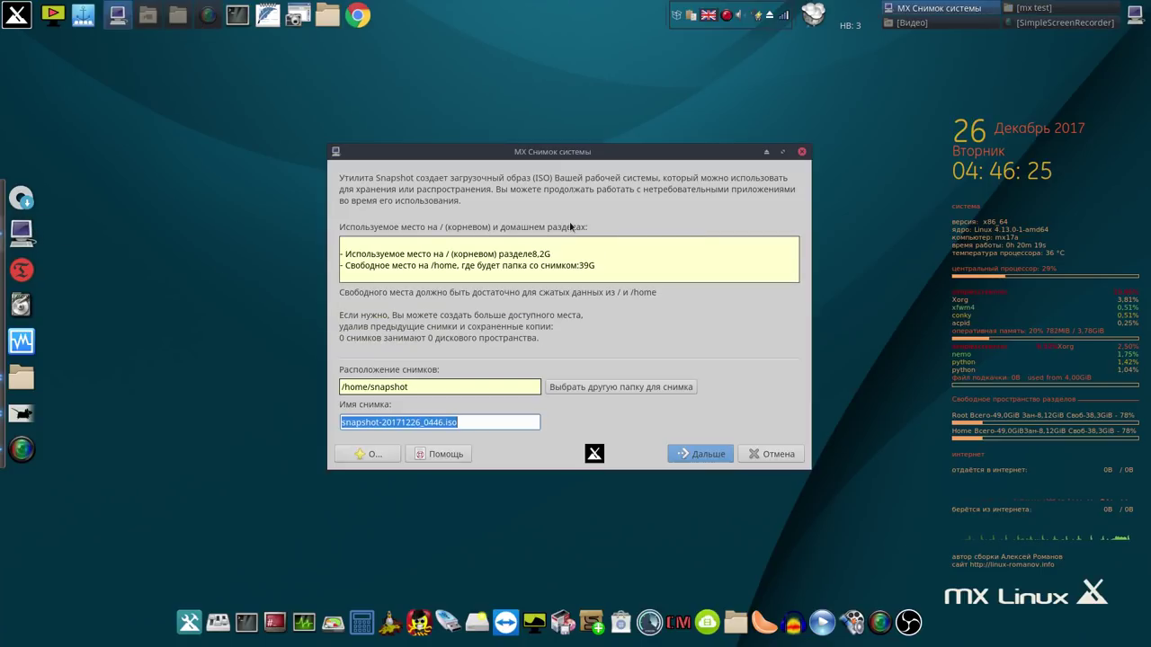
left_click(634, 389)
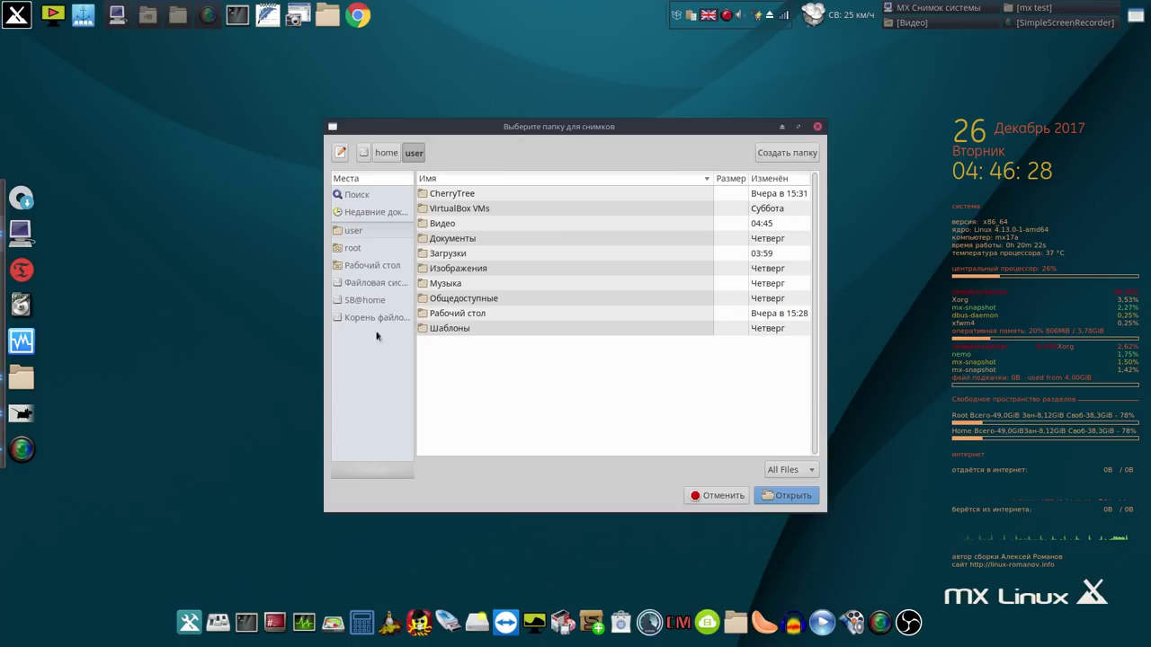
left_click(370, 299)
double_click(456, 241)
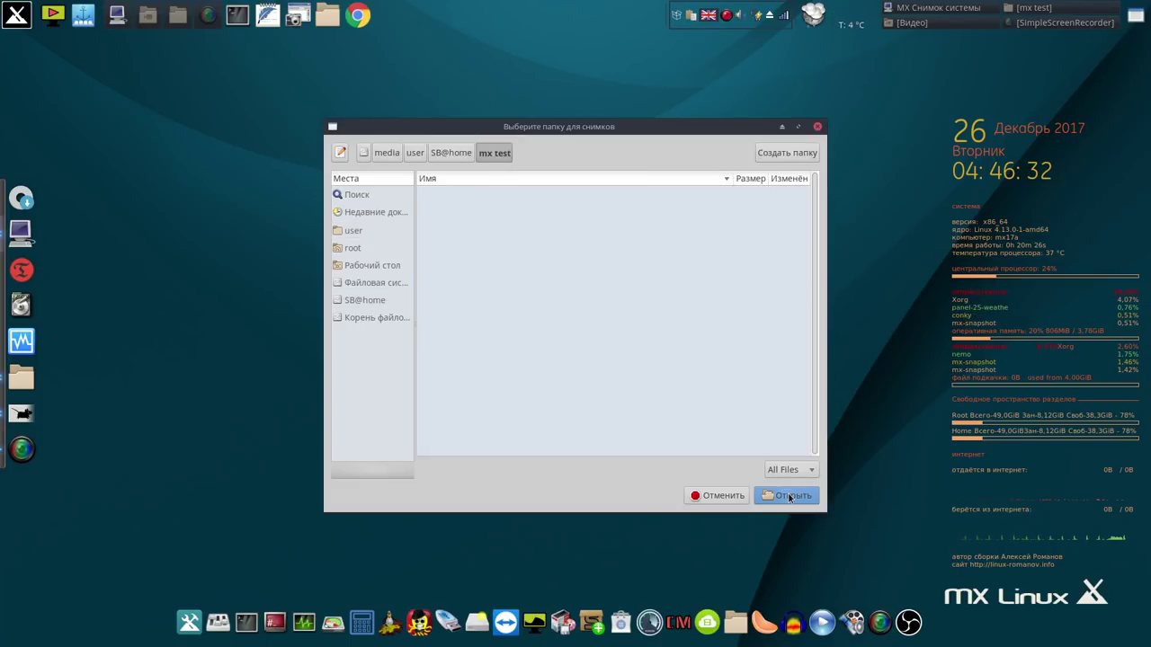
left_click(790, 498)
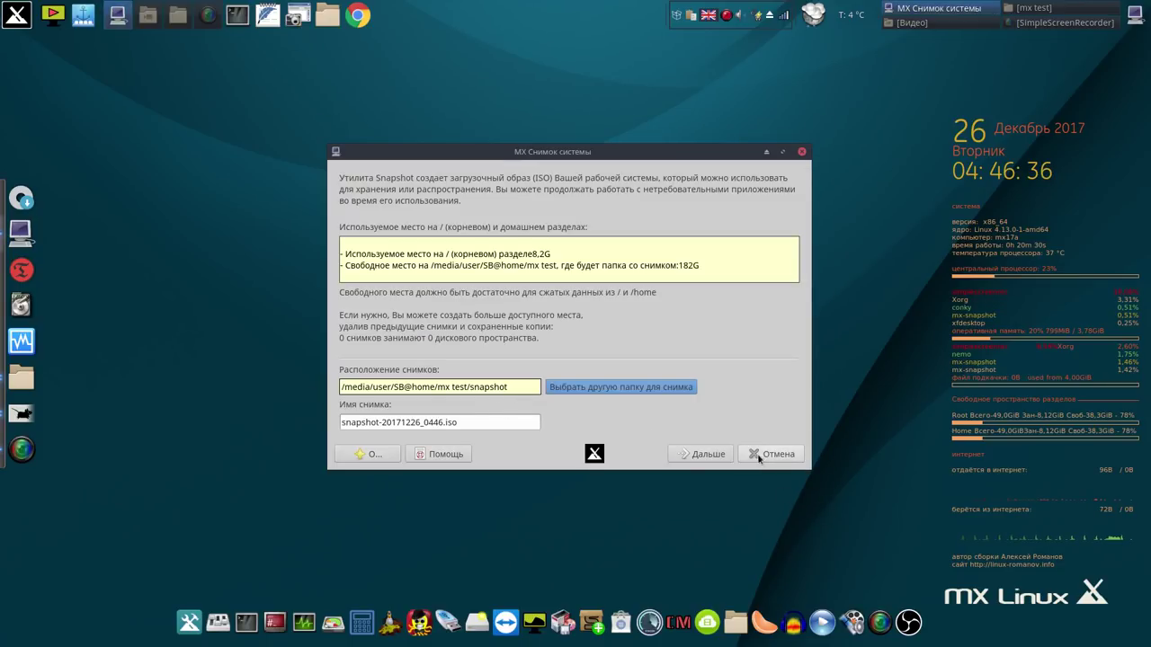
left_click(709, 456)
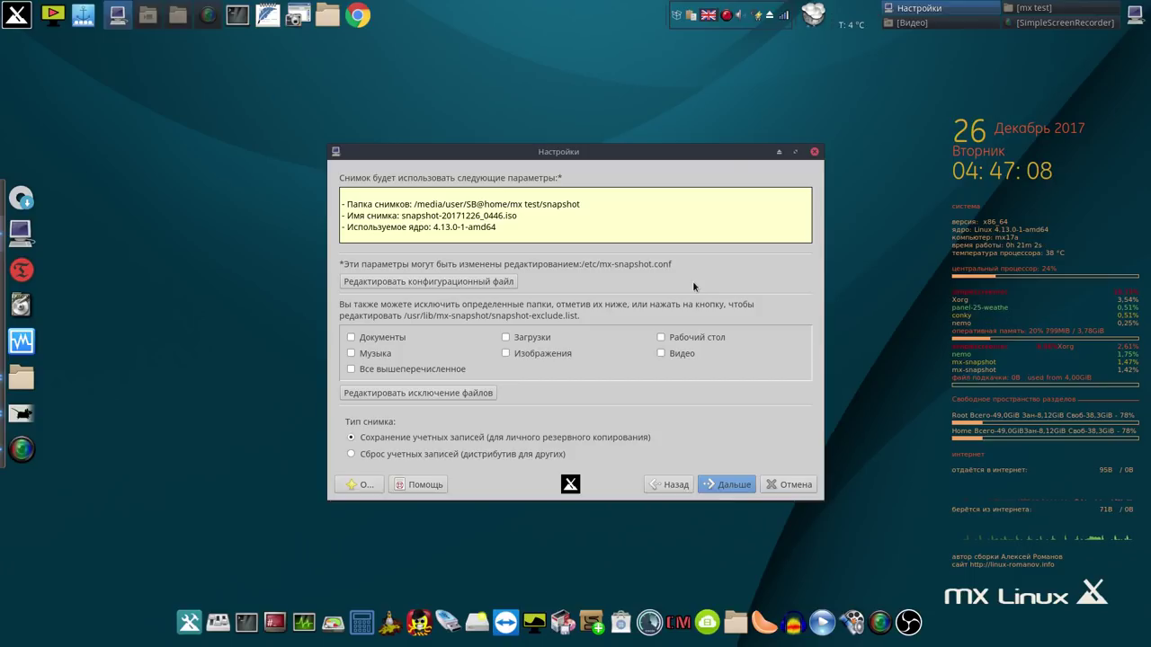
Browse the installed applications by category, looking through the whole Internet list.
left_click(20, 14)
left_click(258, 150)
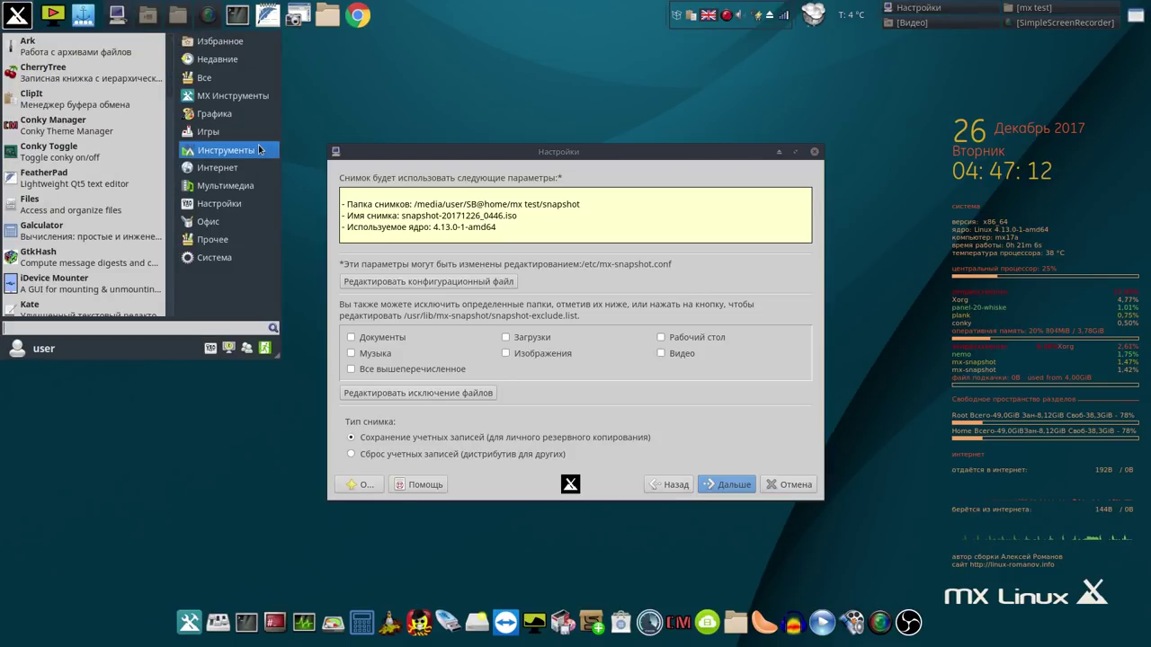
left_click(245, 169)
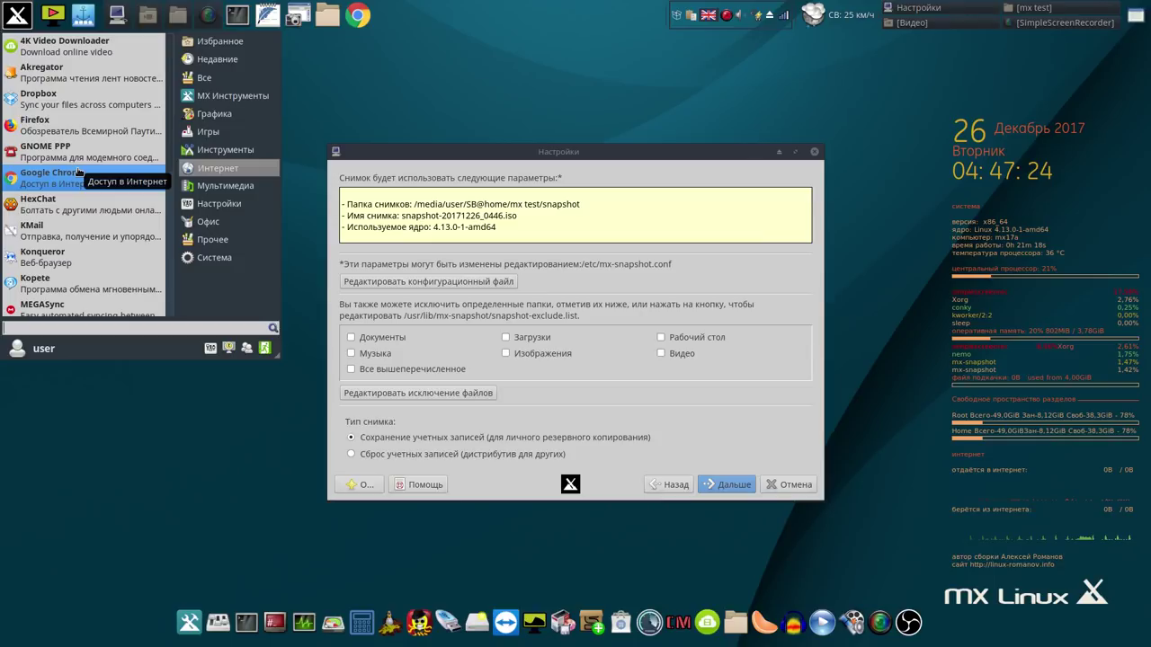
left_click_drag(171, 97, 172, 193)
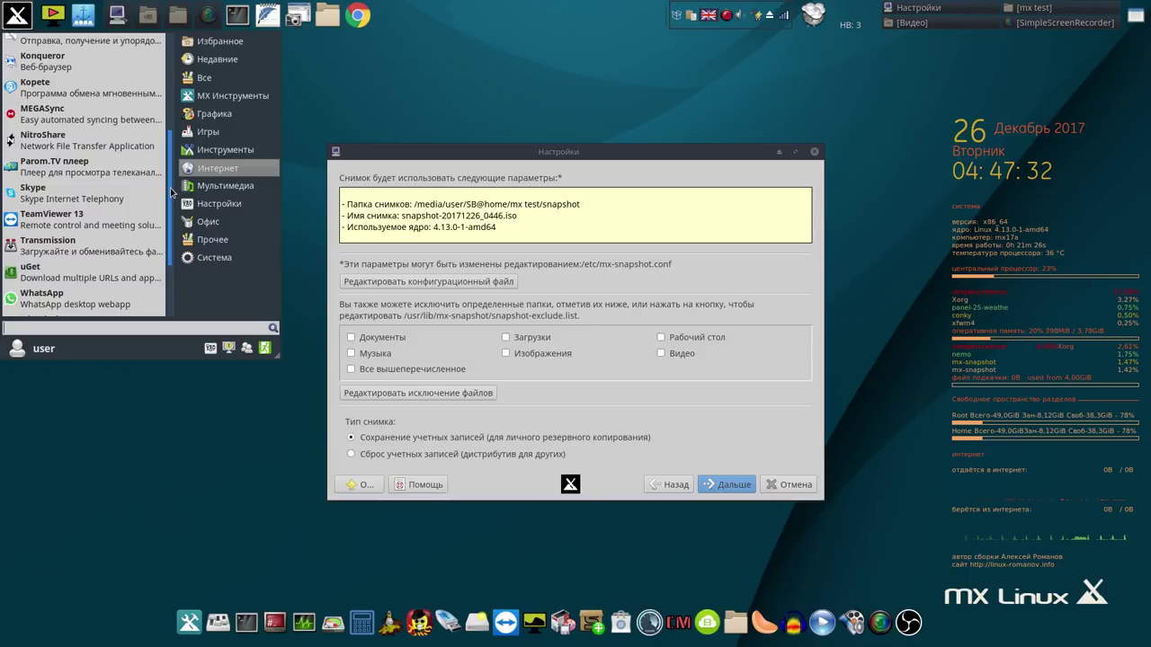
scroll(153, 200, "down", 4)
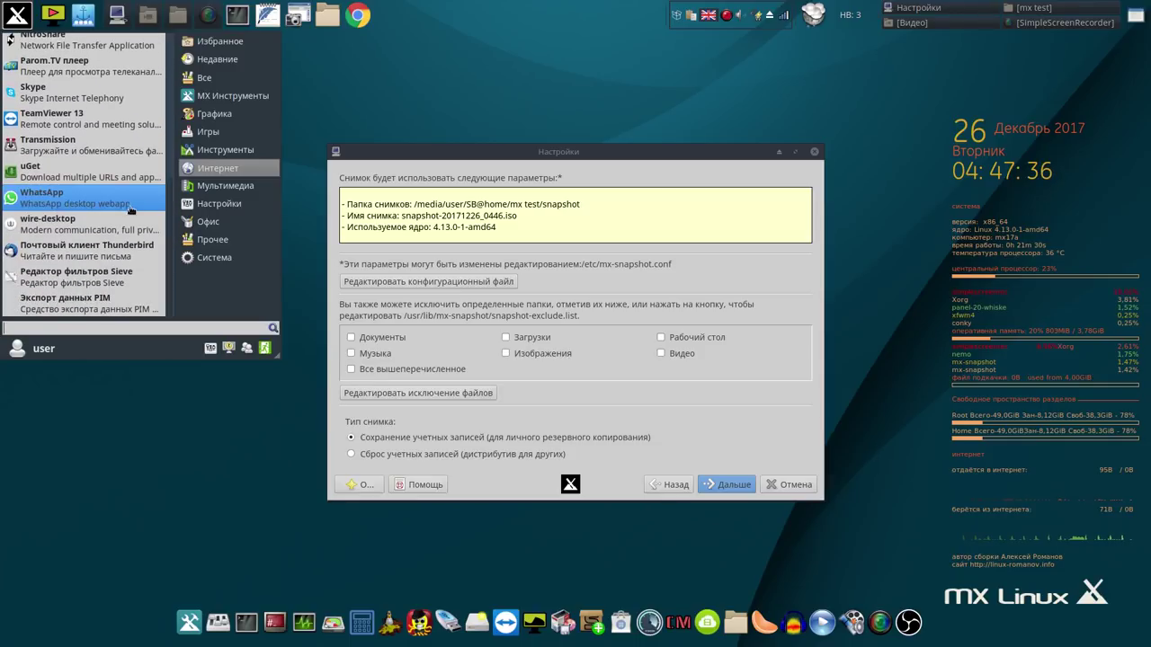
left_click(213, 240)
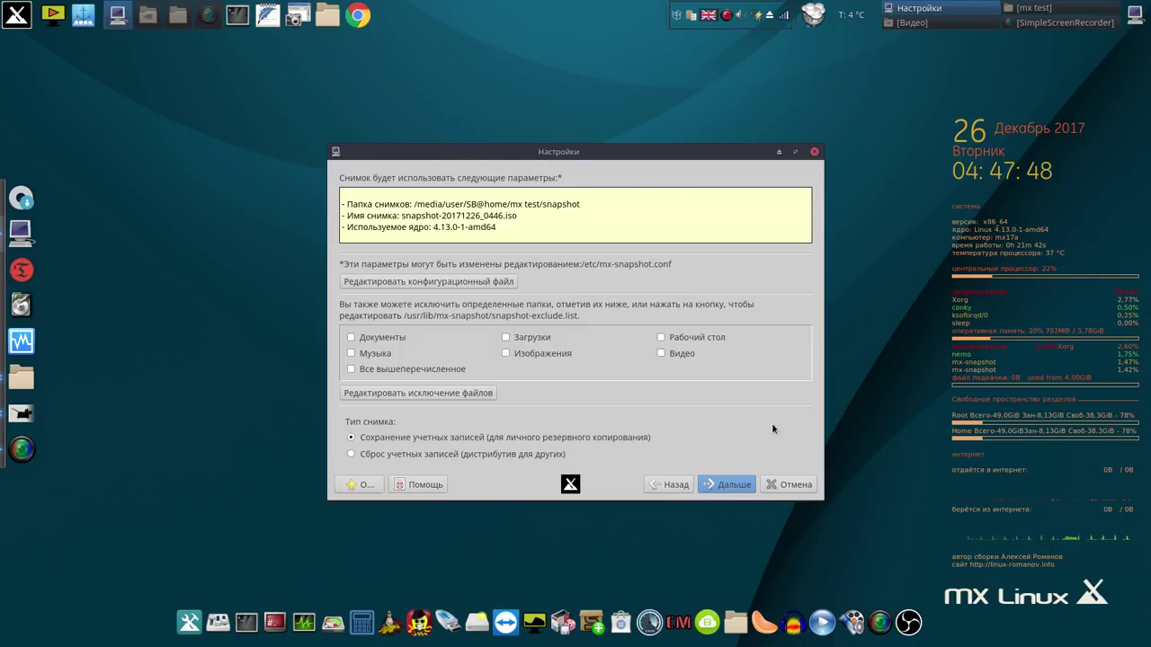
Start and confirm creation of the system snapshot ISO with the current settings, moving the progress window aside.
left_click(734, 486)
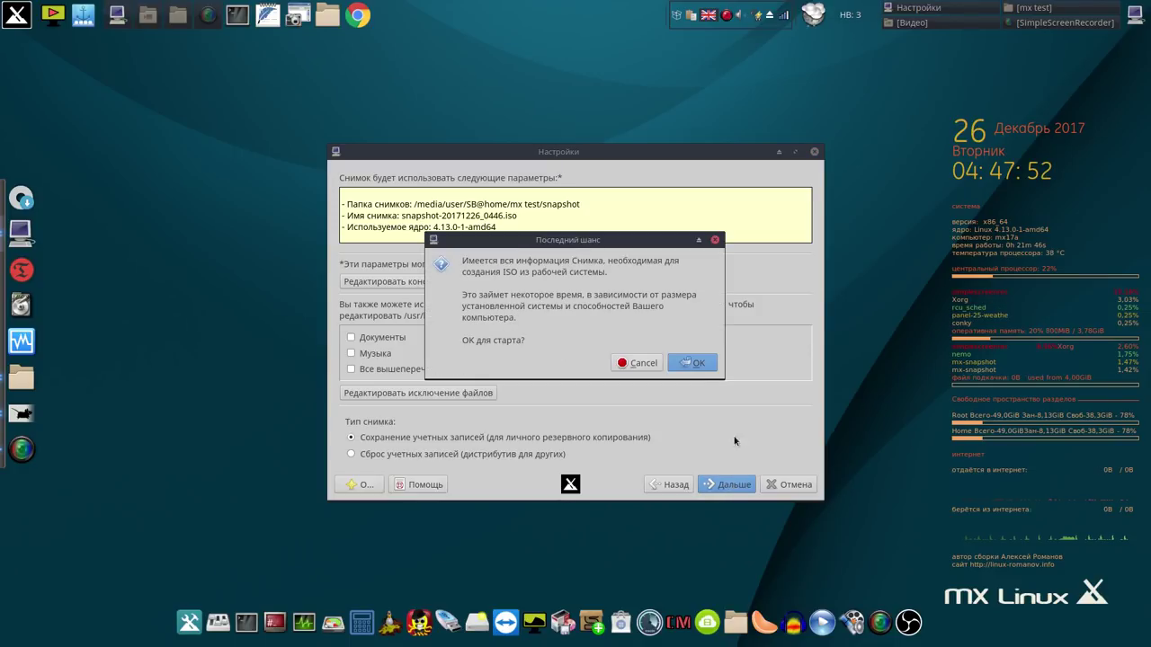
left_click(695, 364)
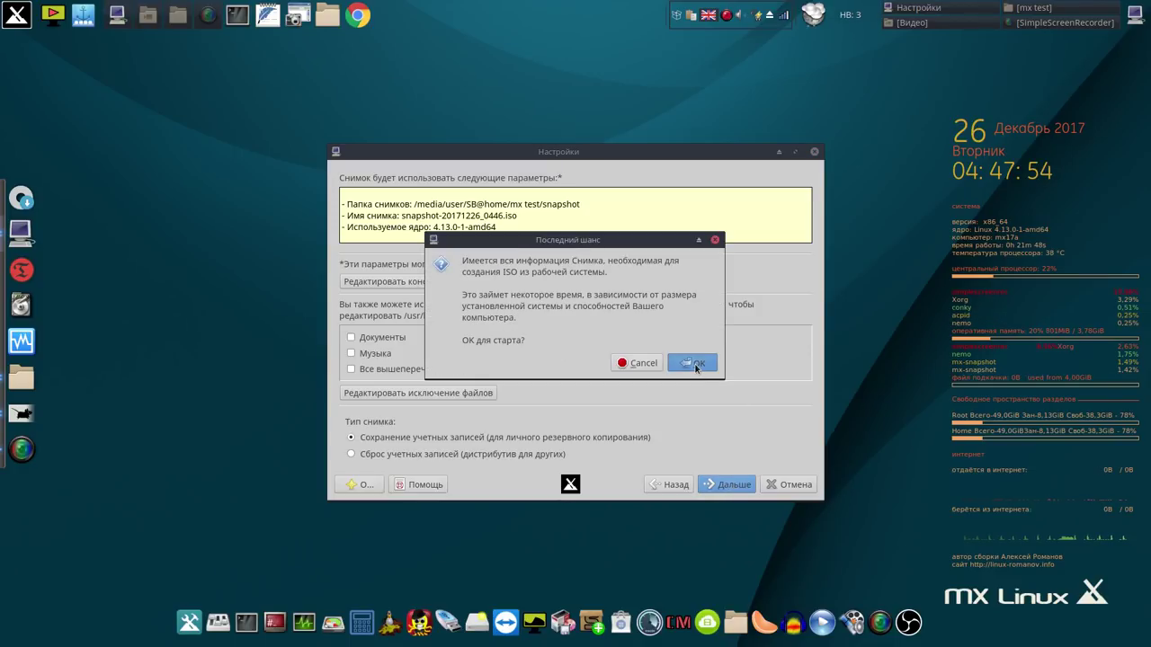
left_click_drag(744, 152, 842, 91)
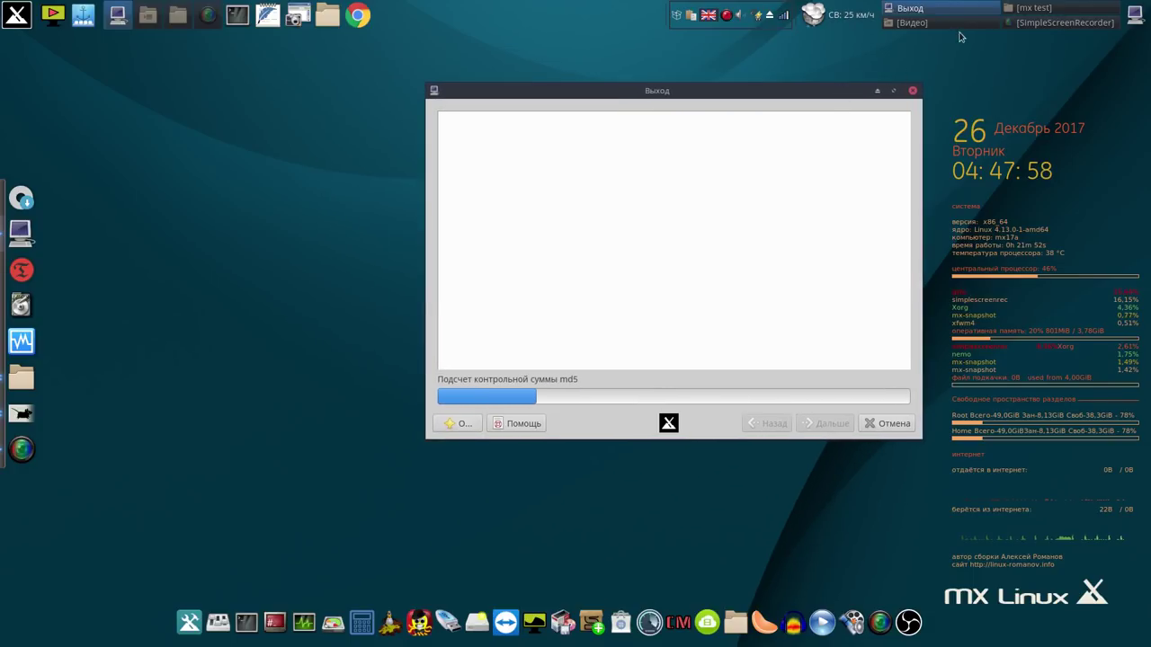
left_click(1056, 24)
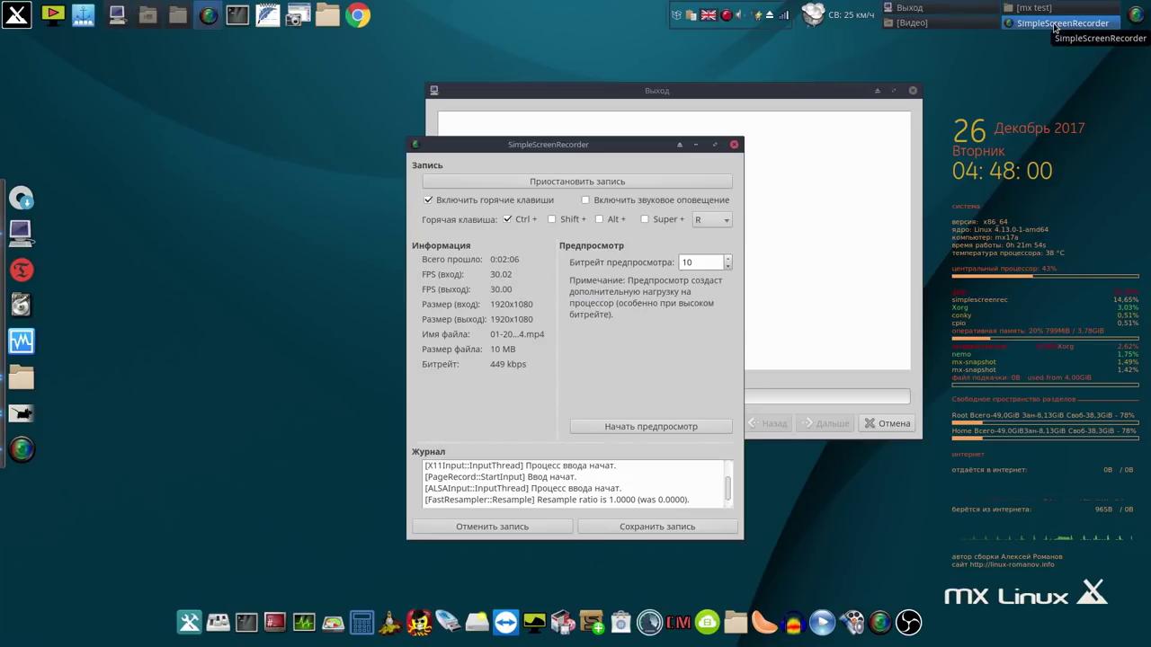
Minimize the screen recorder and pause its recording, then dismiss the snapshot completion message and close MX Snapshot.
left_click(1056, 24)
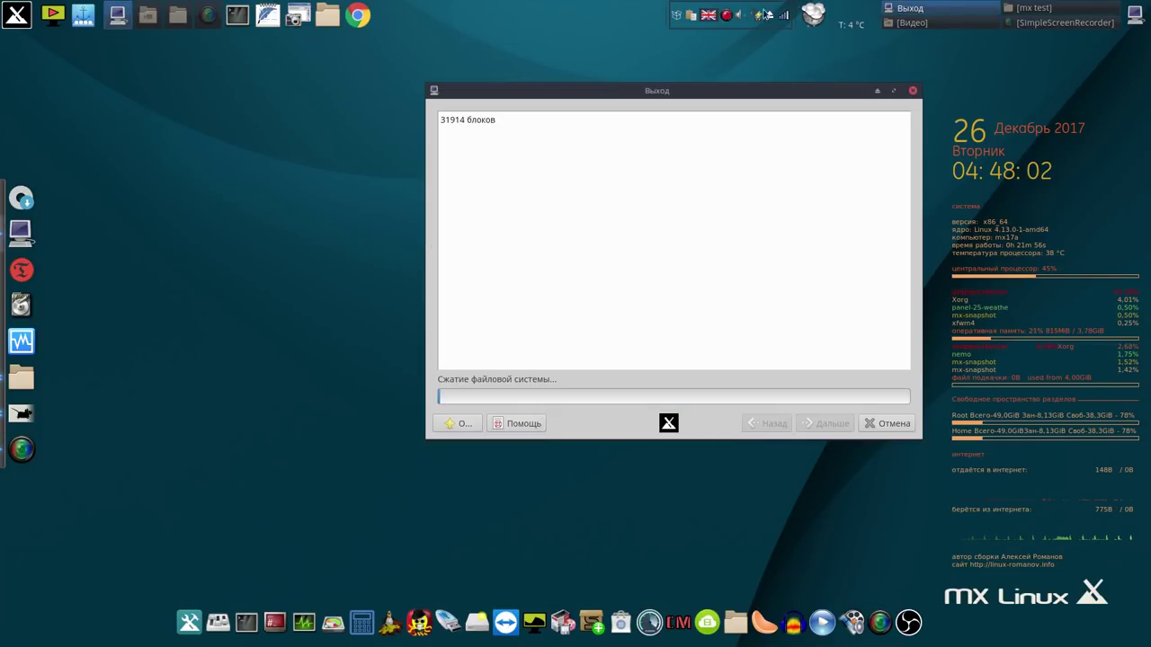
right_click(726, 18)
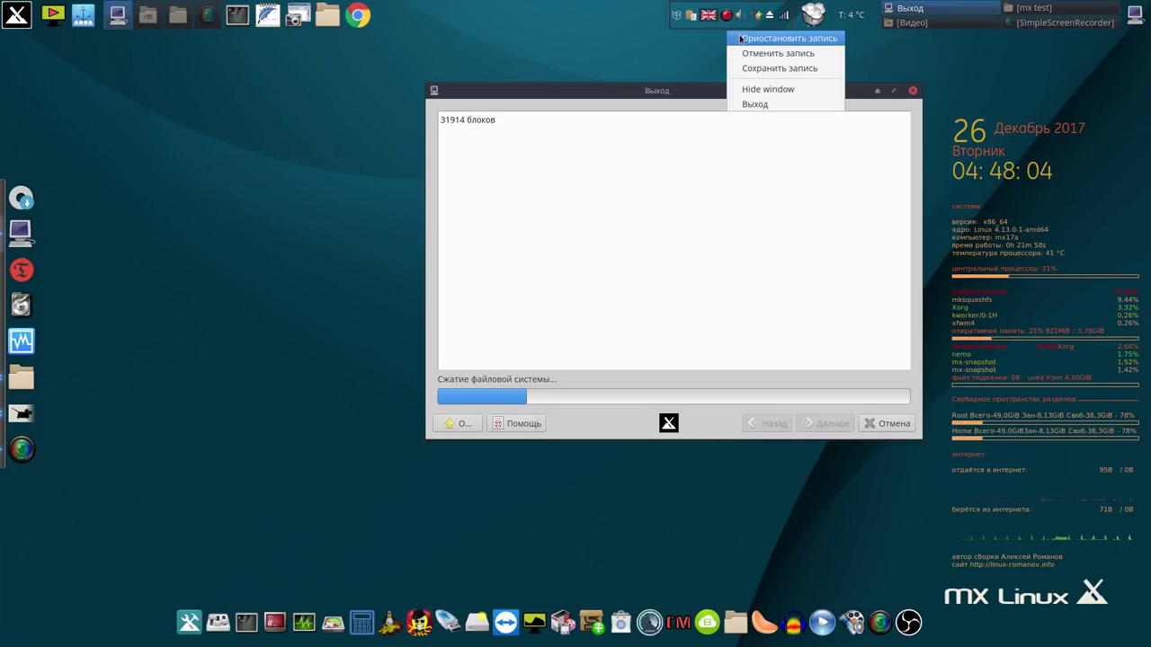
left_click(822, 34)
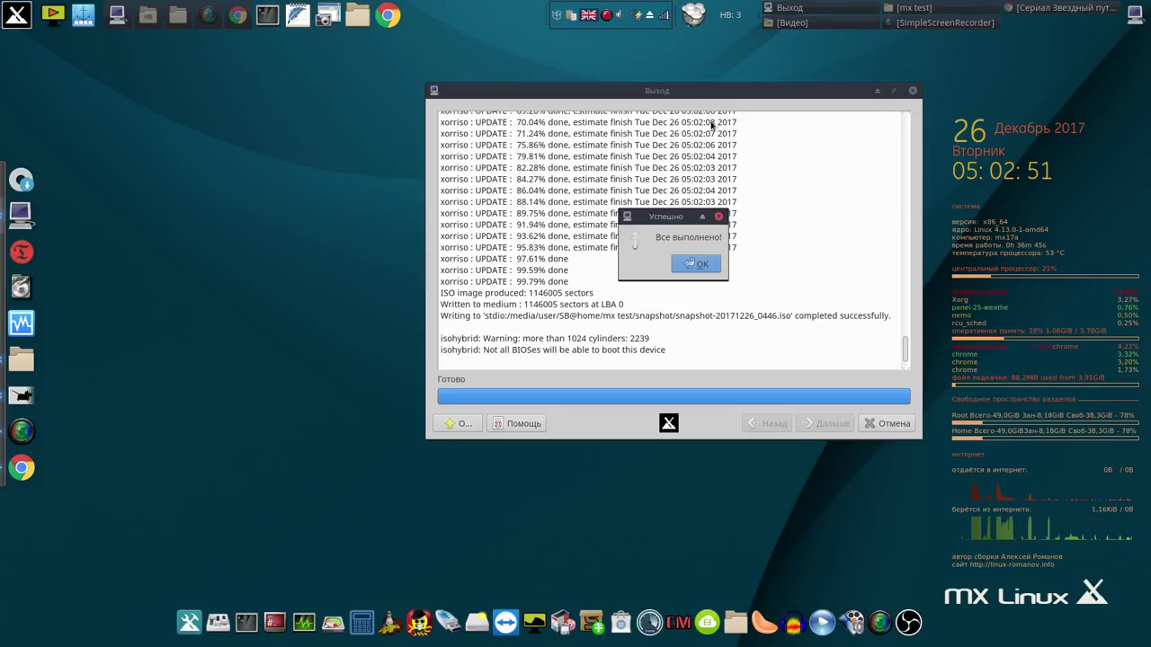
left_click(694, 265)
left_click(888, 424)
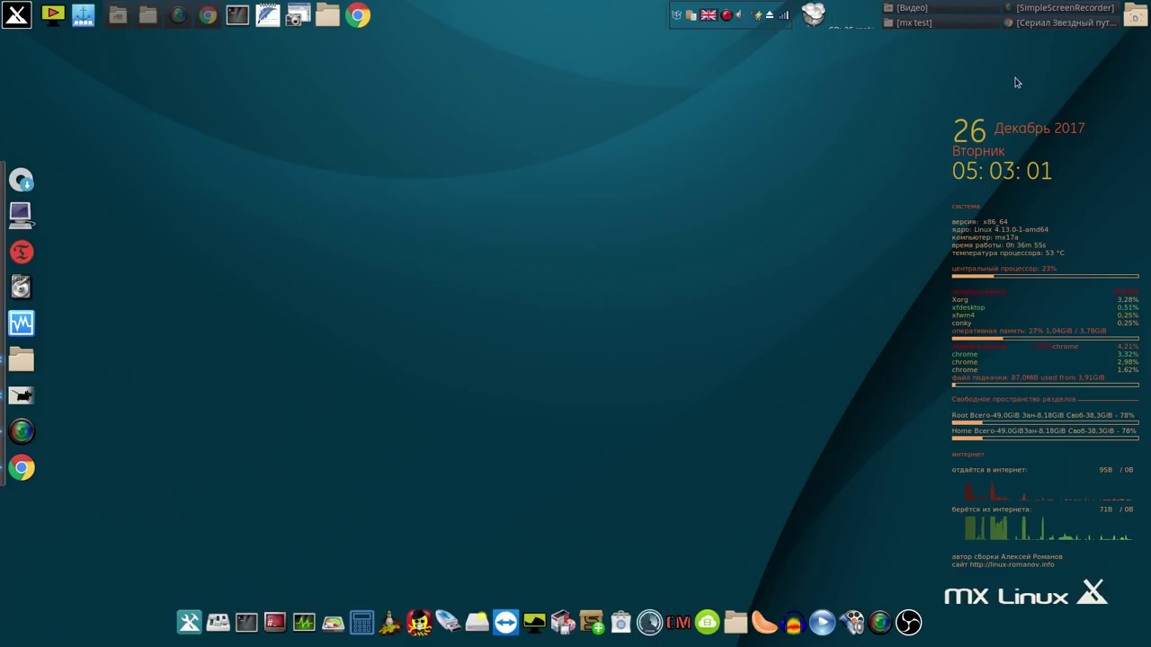
Inspect the created ISO in the "snapshot" folder inside "mx test" using list view, and minimize the file manager.
left_click(950, 23)
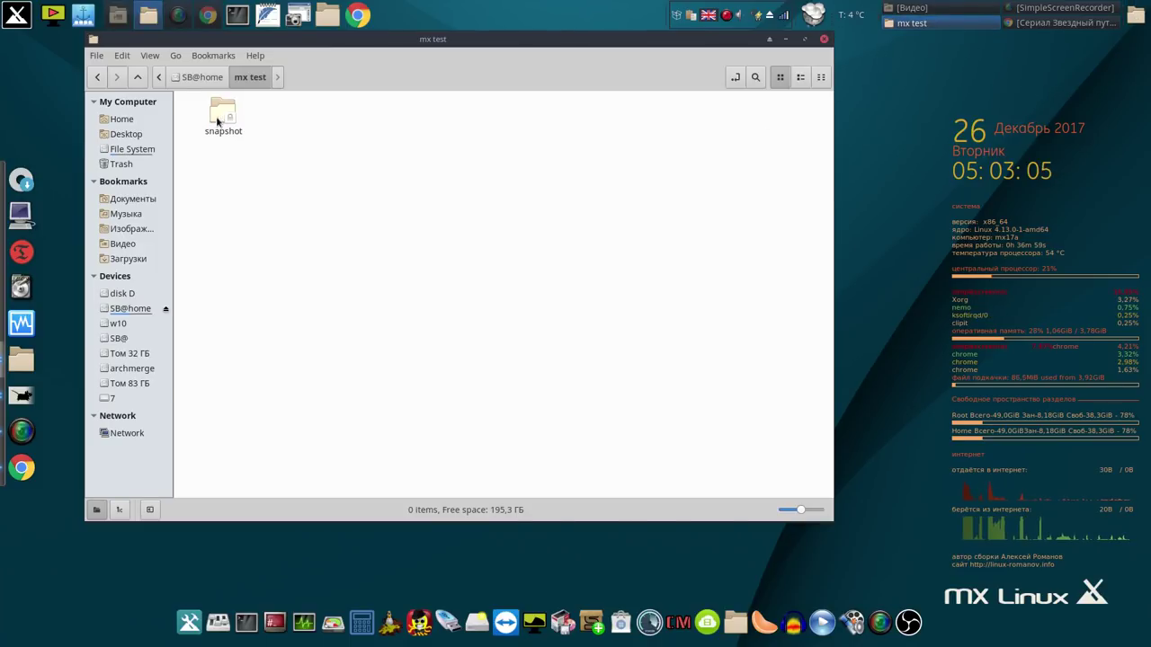
double_click(217, 120)
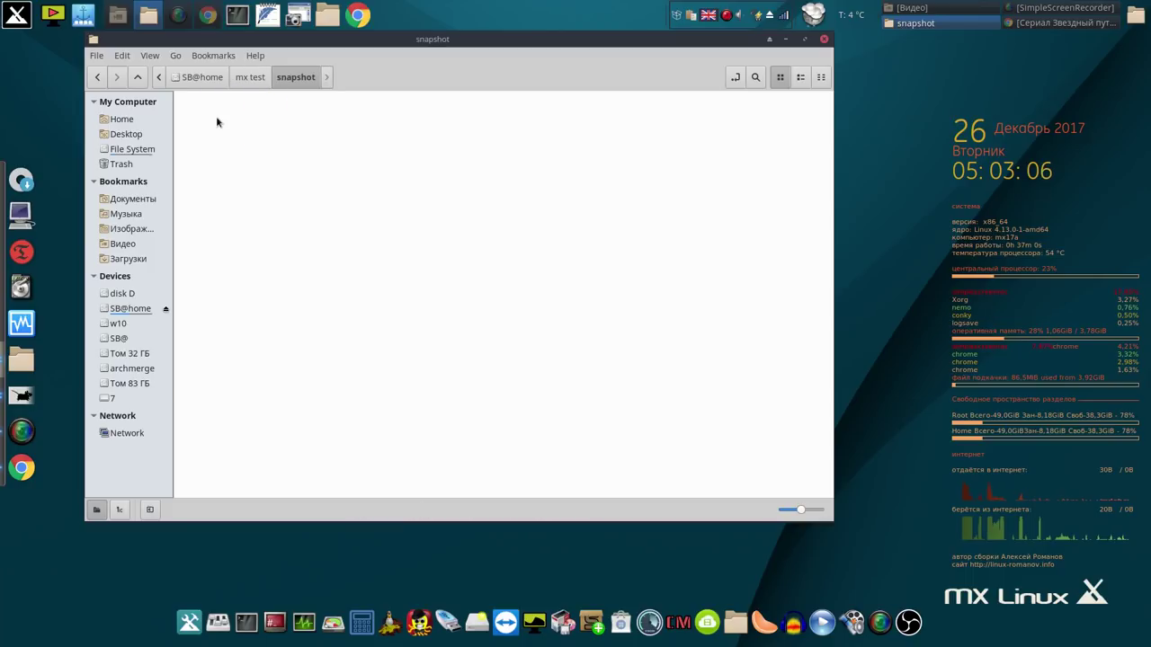
left_click(801, 77)
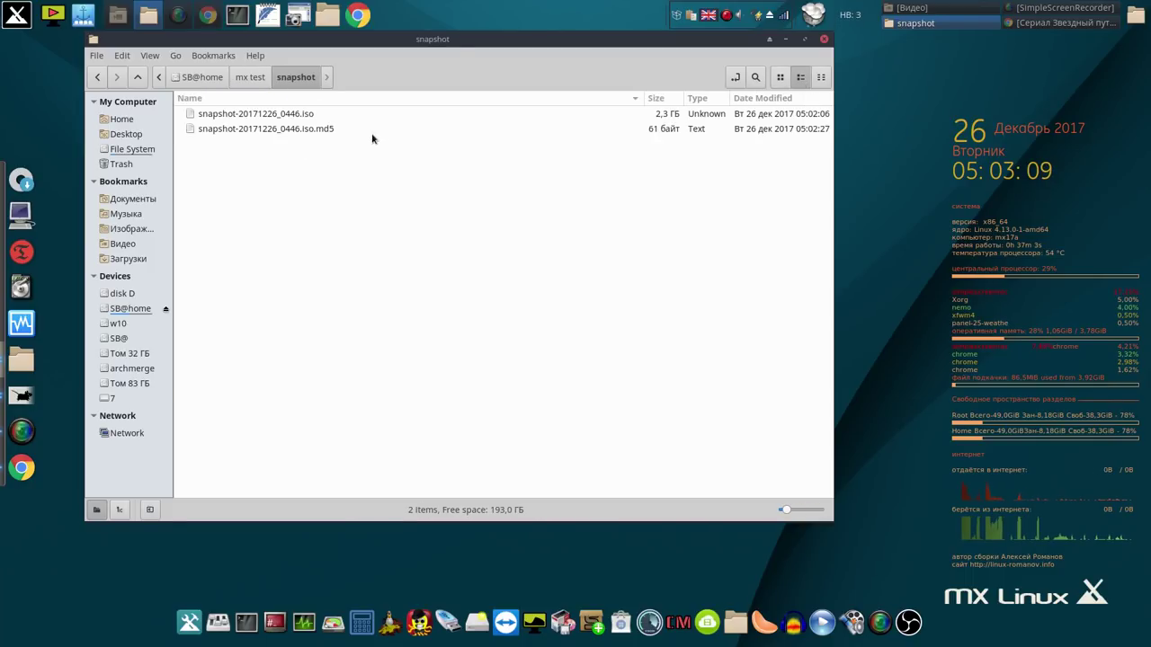
left_click(664, 119)
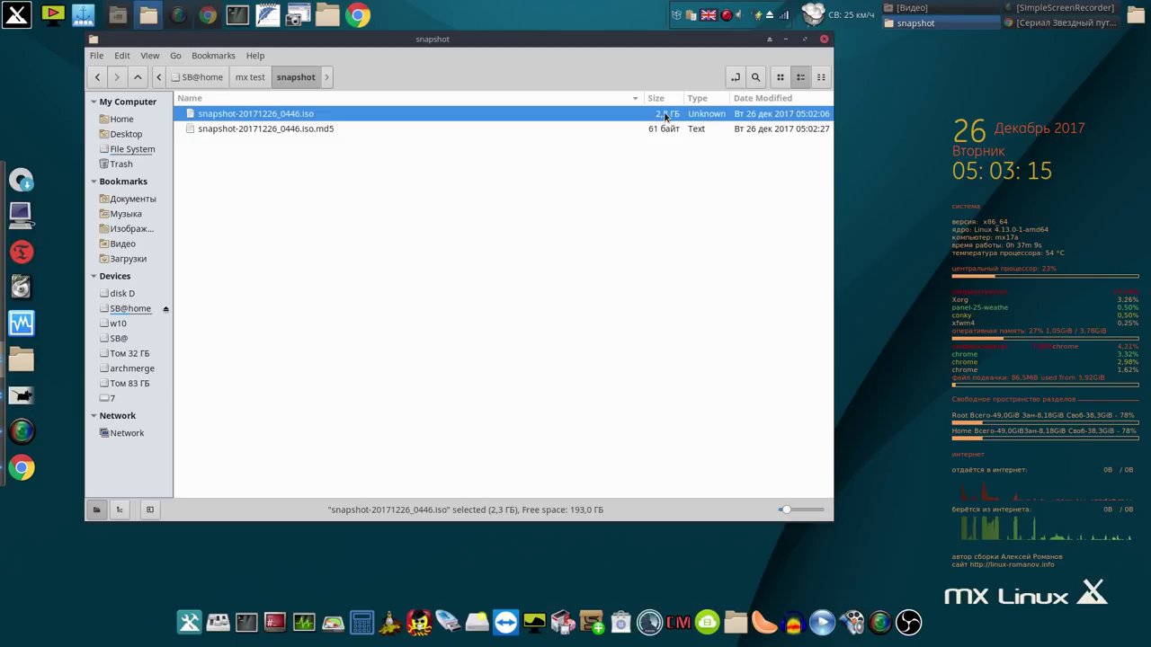
left_click(785, 40)
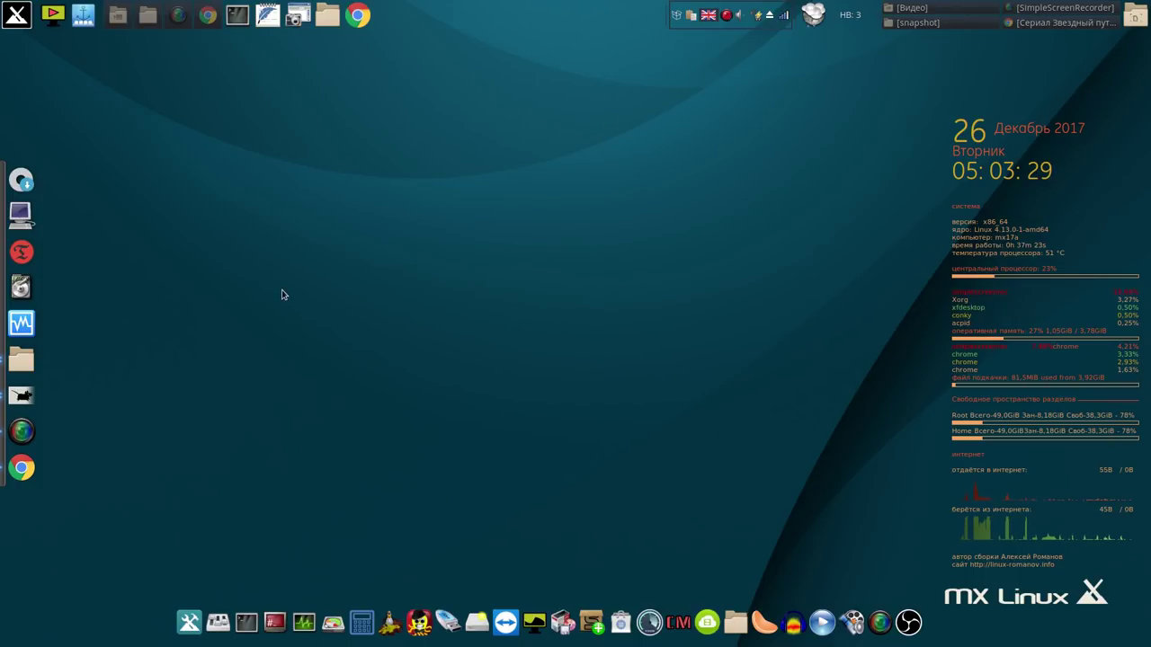
Switch to VirtualBox, ignore the inaccessible media warning, and select the optical disc image in machine 333's storage settings.
left_click(21, 324)
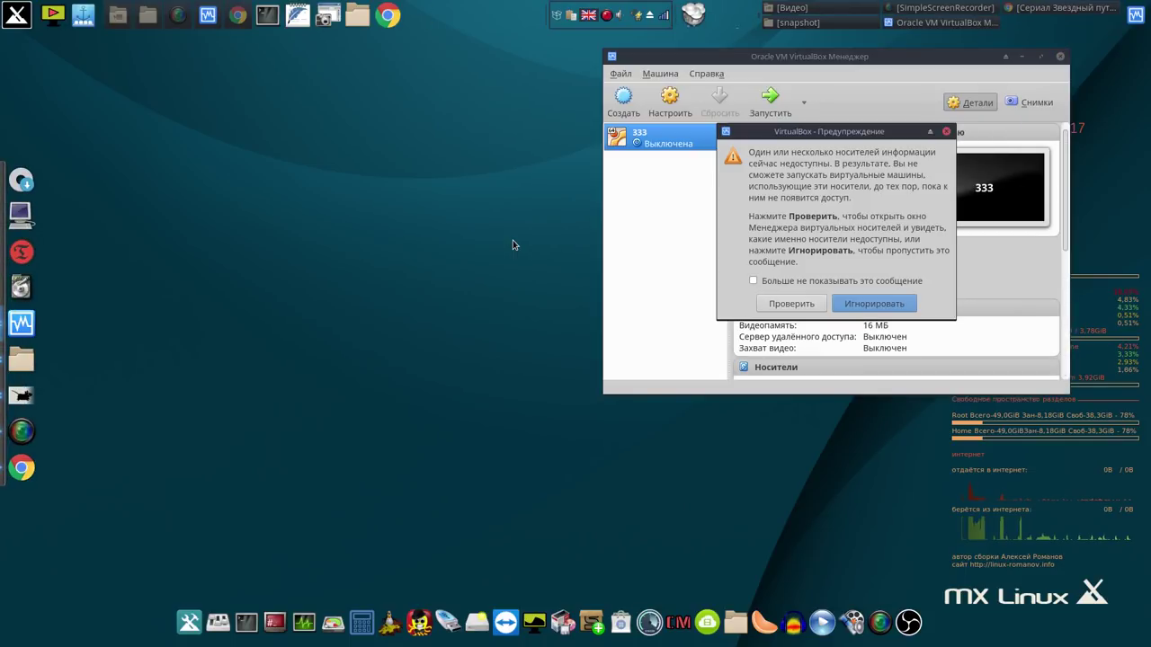
left_click(886, 306)
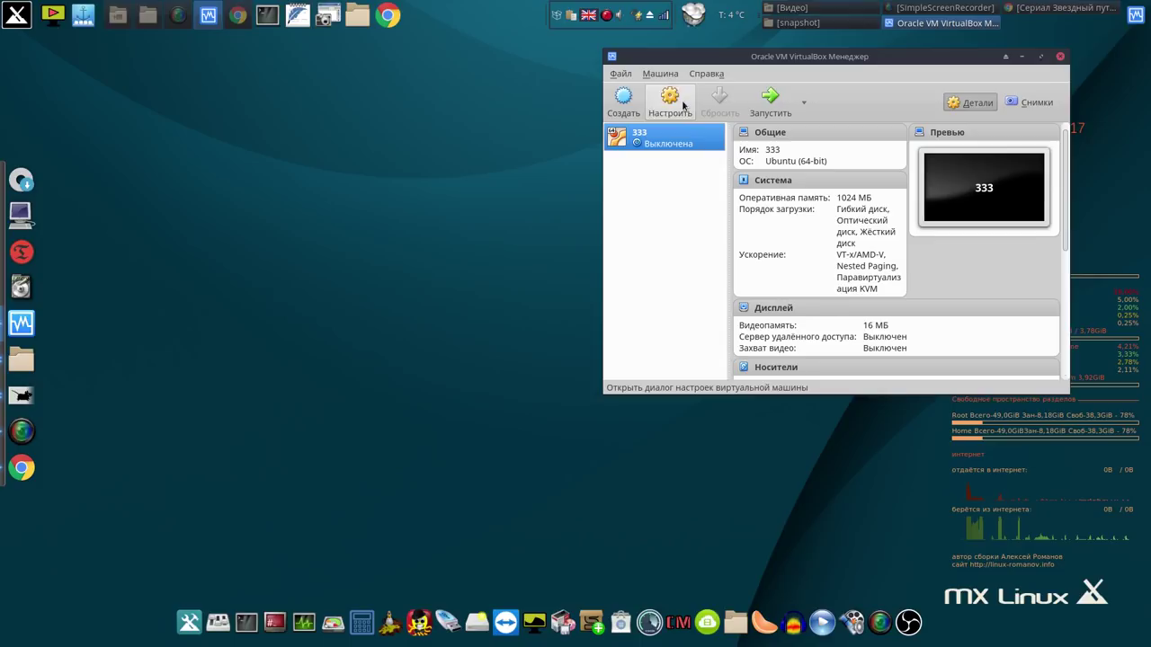
key("ctrl+s")
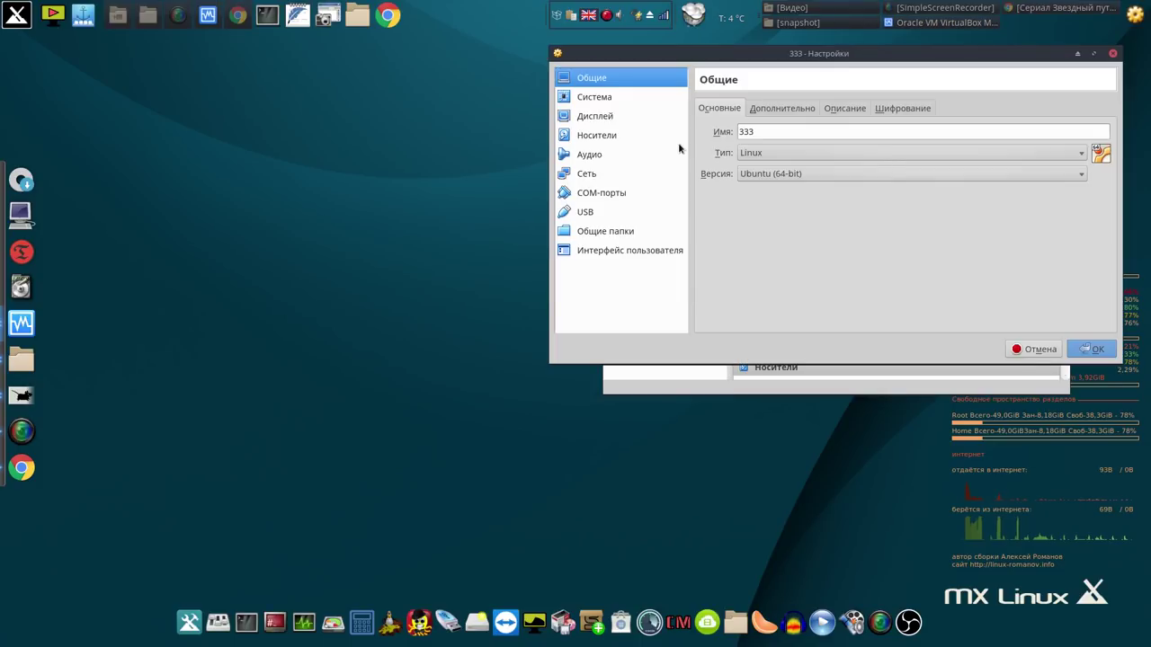
left_click(606, 136)
left_click(749, 140)
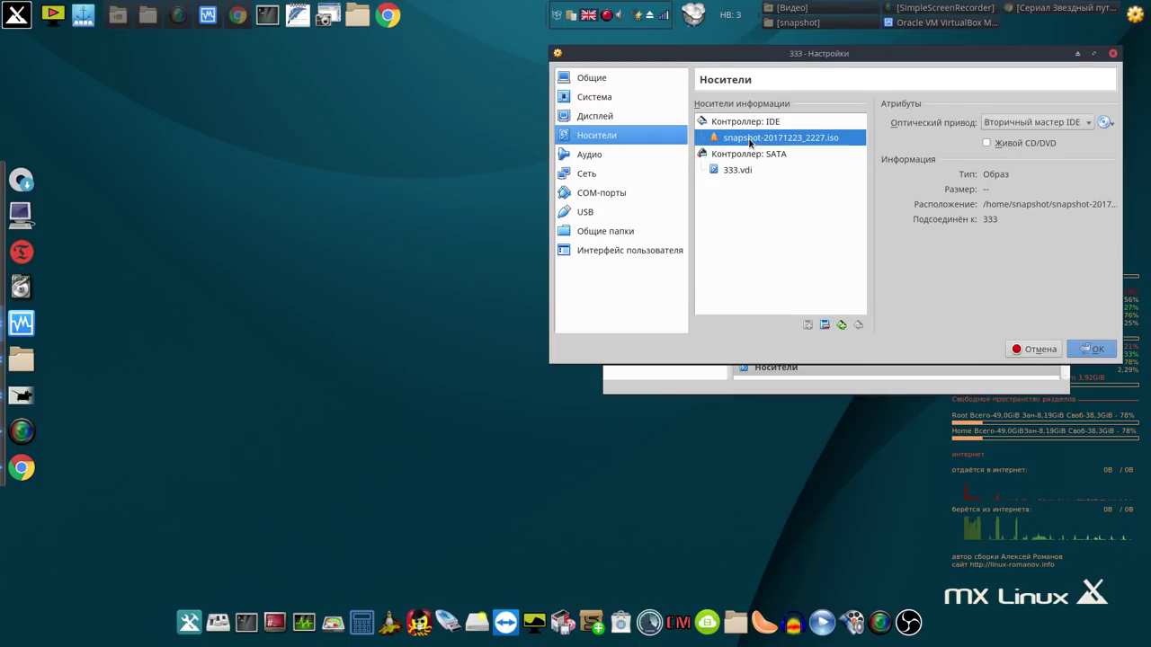
Attach snapshot-20171226_0446.iso from SB@home's mx test/snapshot folder to machine 333's optical drive, save the settings, and start the machine.
left_click(1105, 122)
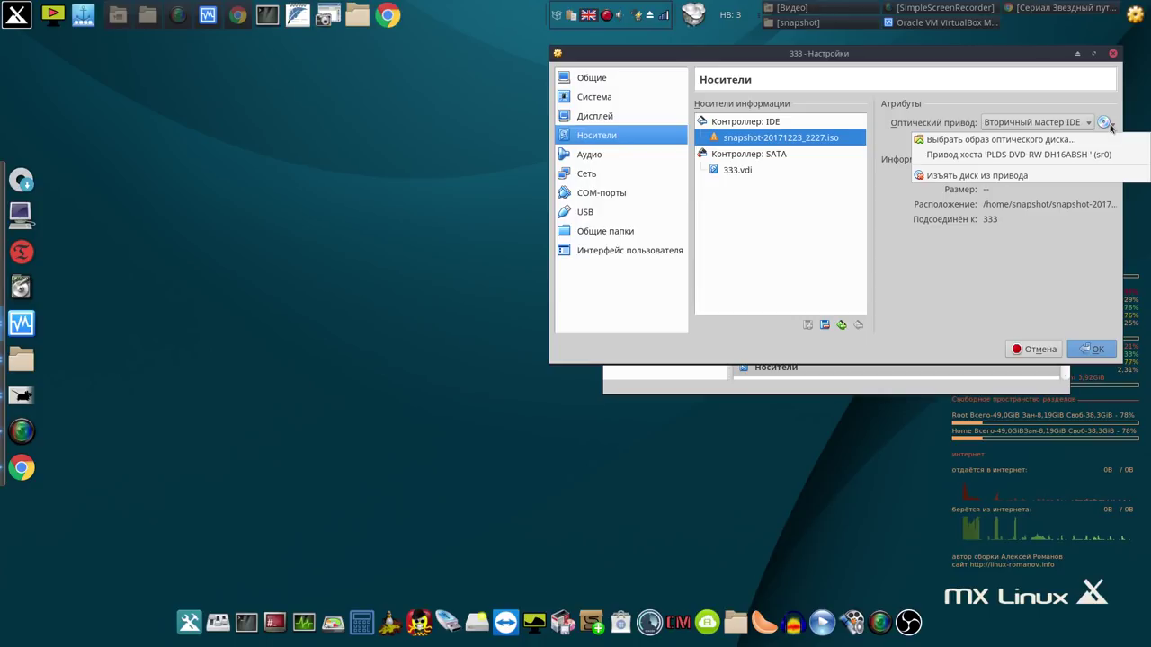
left_click(1041, 140)
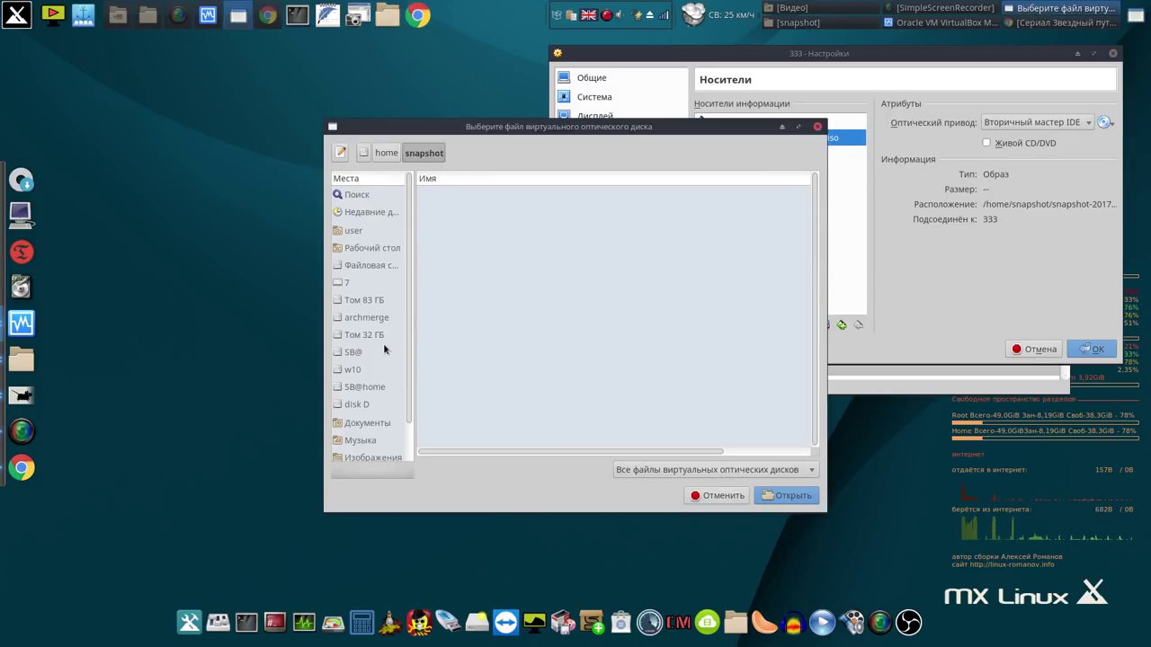
left_click(369, 387)
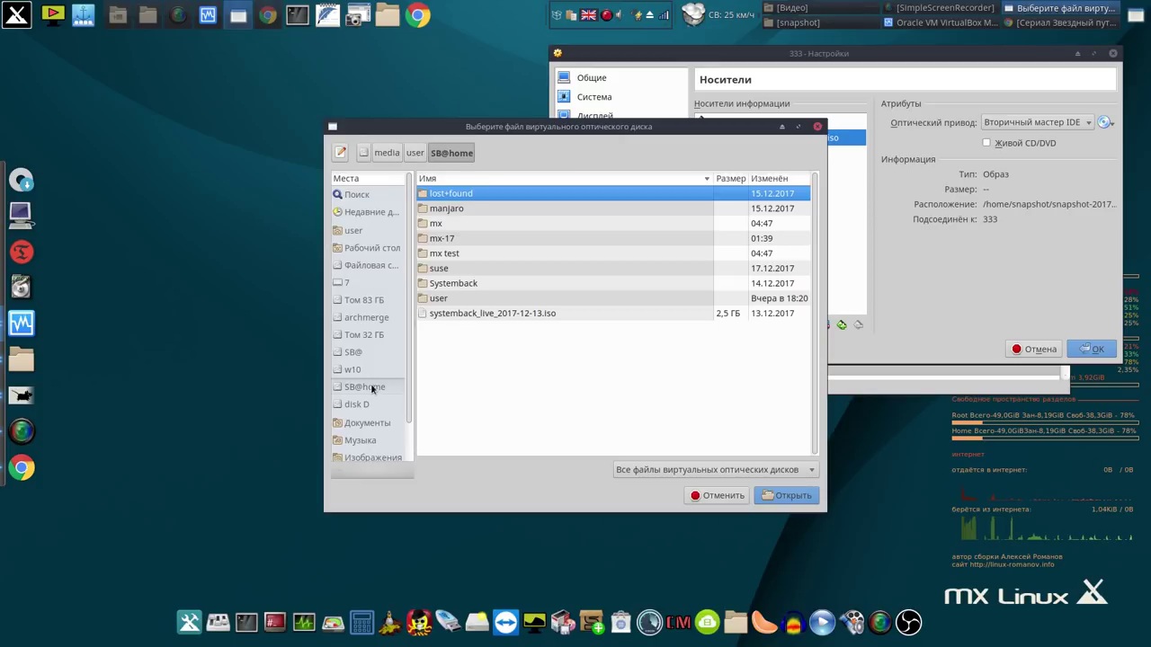
double_click(452, 254)
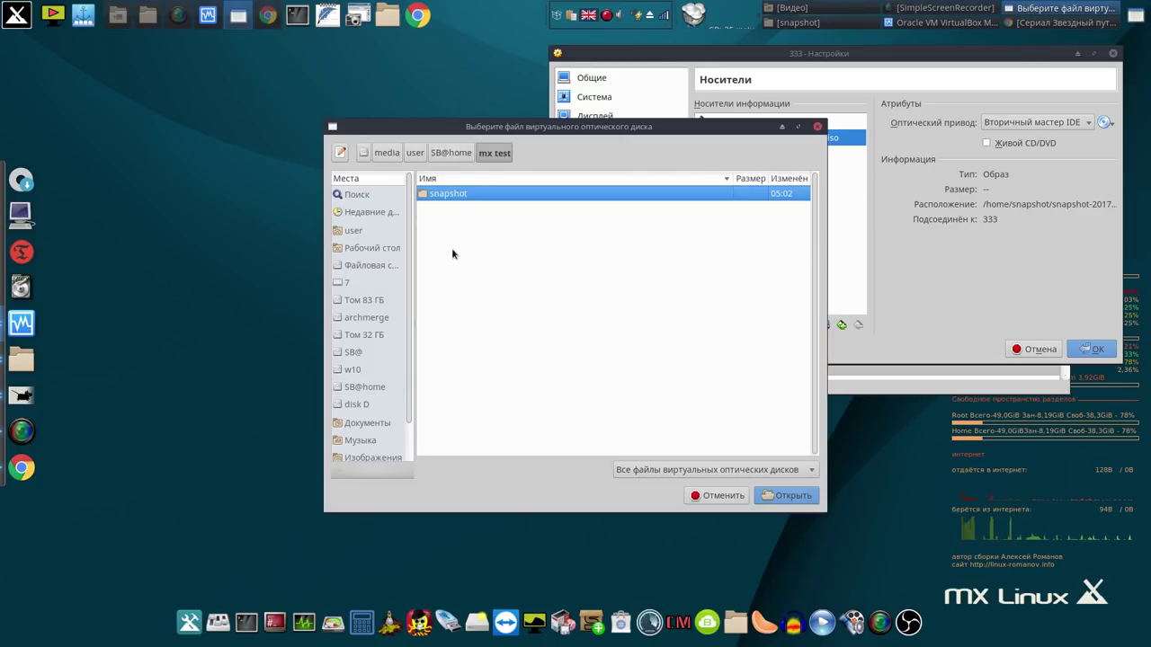
double_click(455, 196)
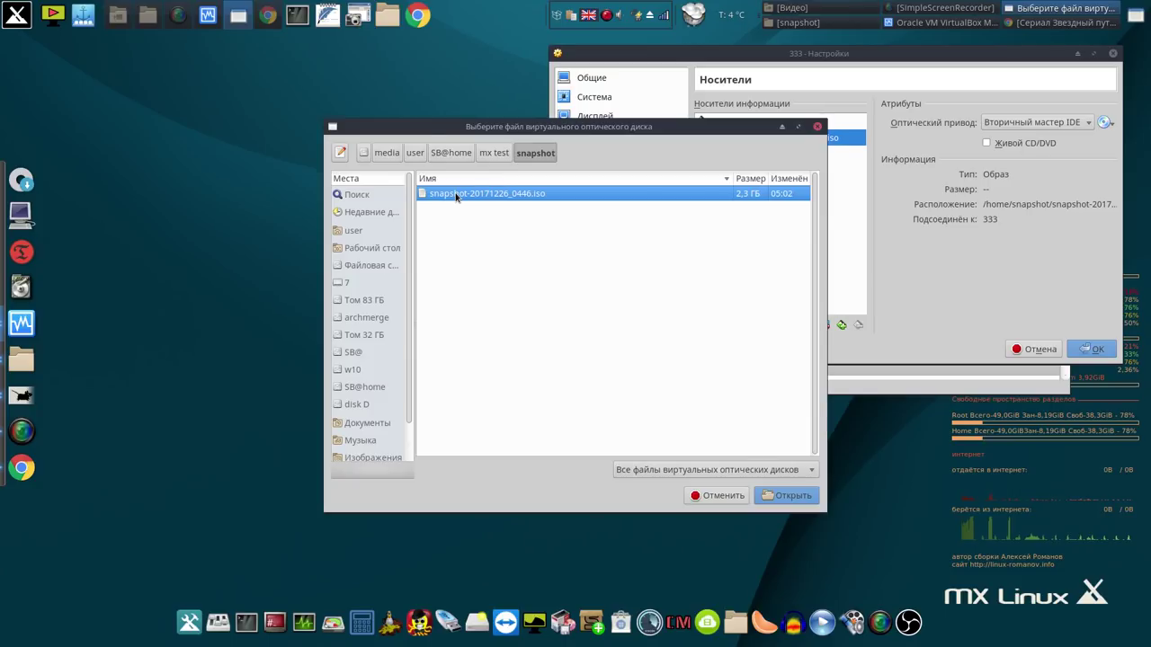
left_click(784, 497)
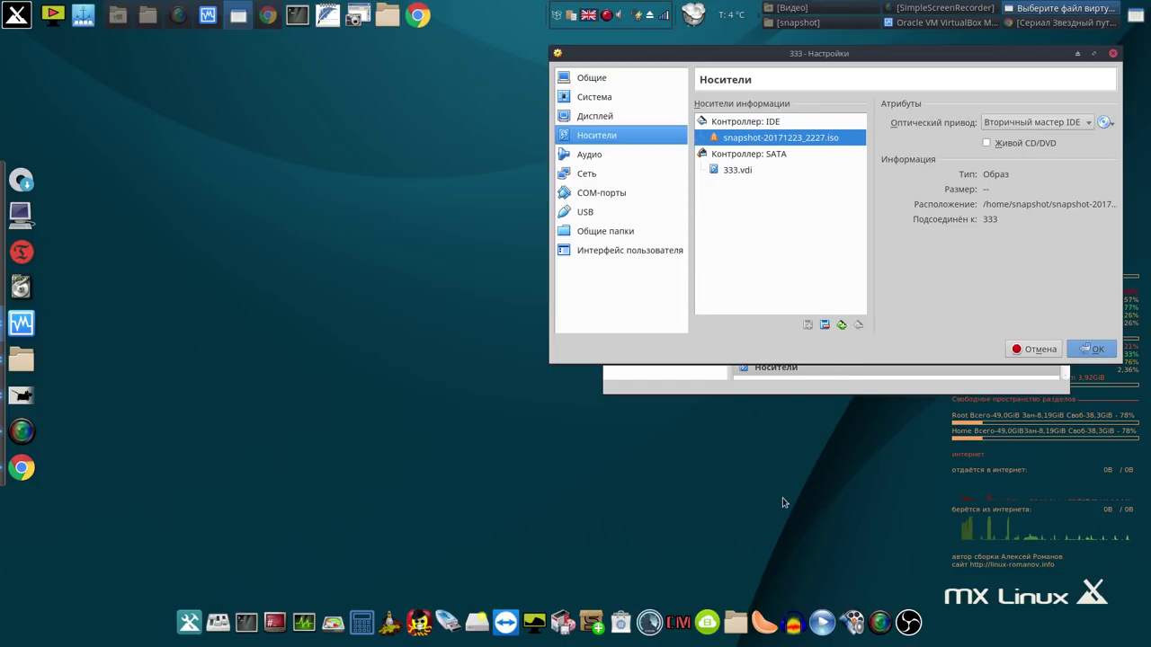
left_click(1093, 351)
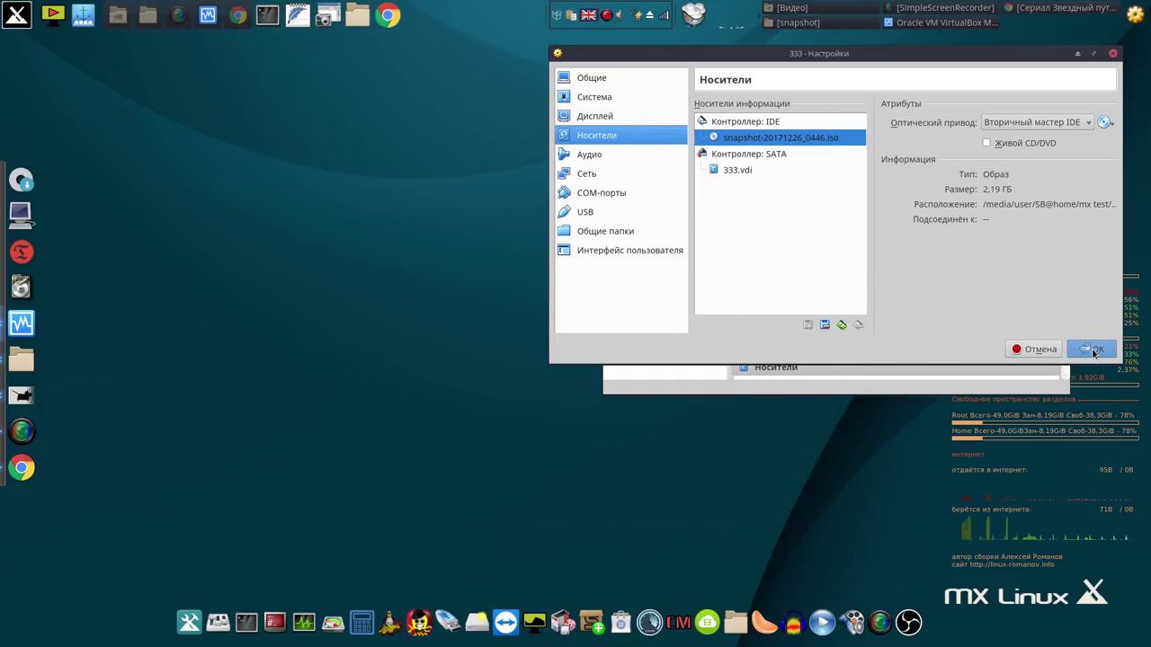
left_click(775, 105)
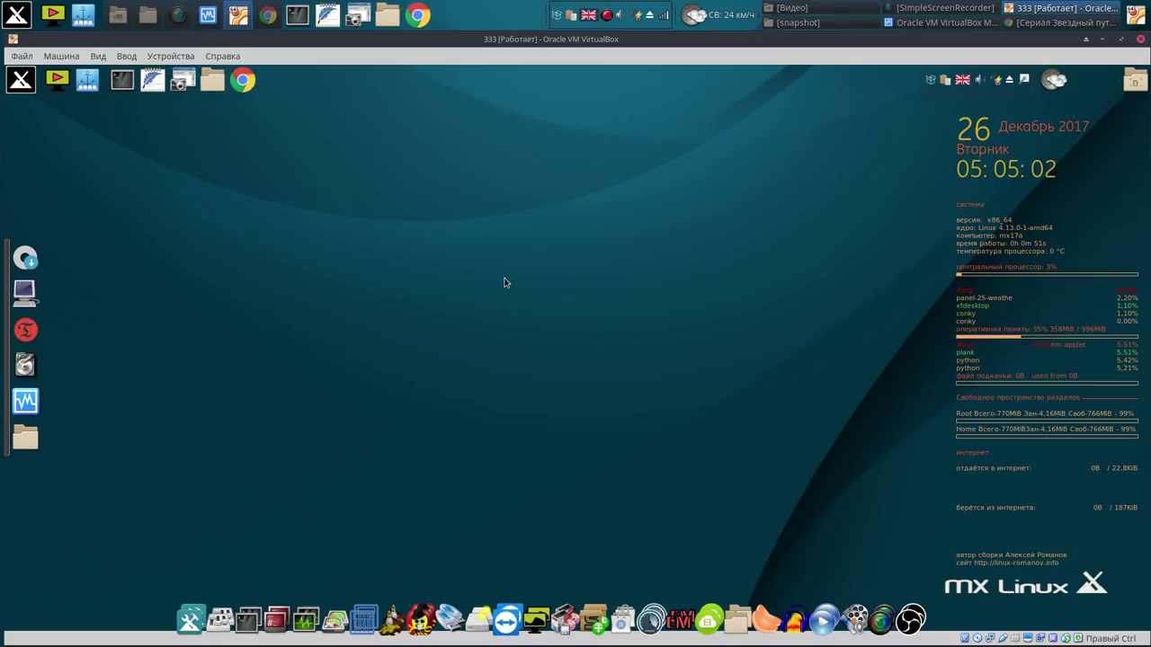
Open the panel preferences in the guest system, view the settings of Panel 2, and close the preferences.
right_click(587, 59)
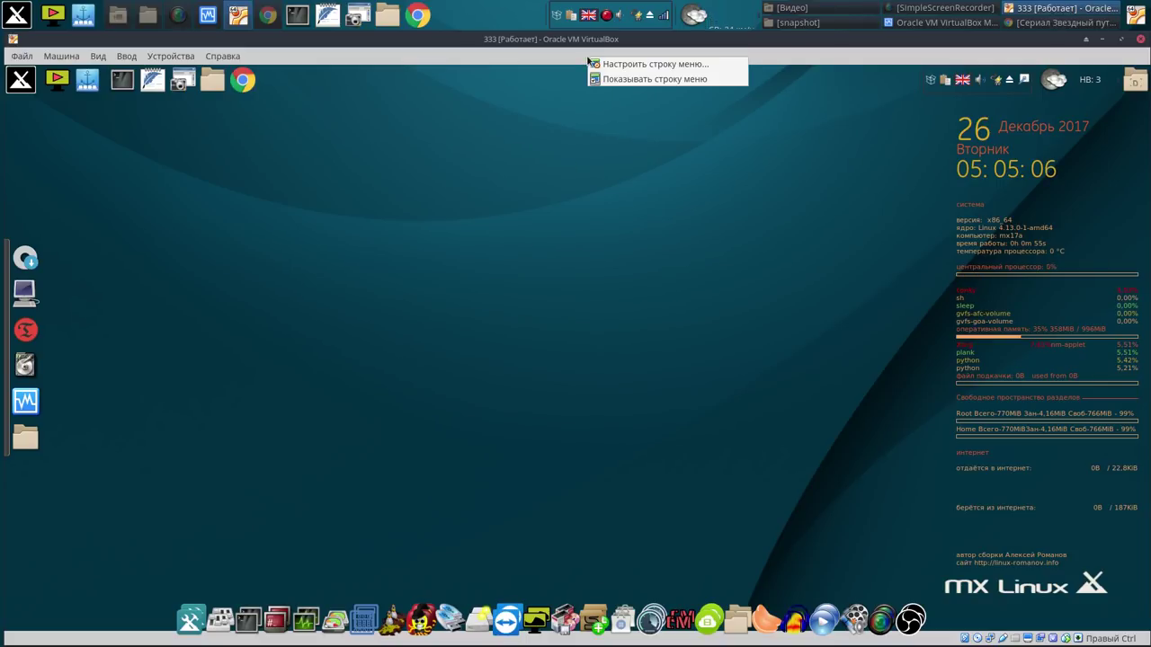
left_click(531, 145)
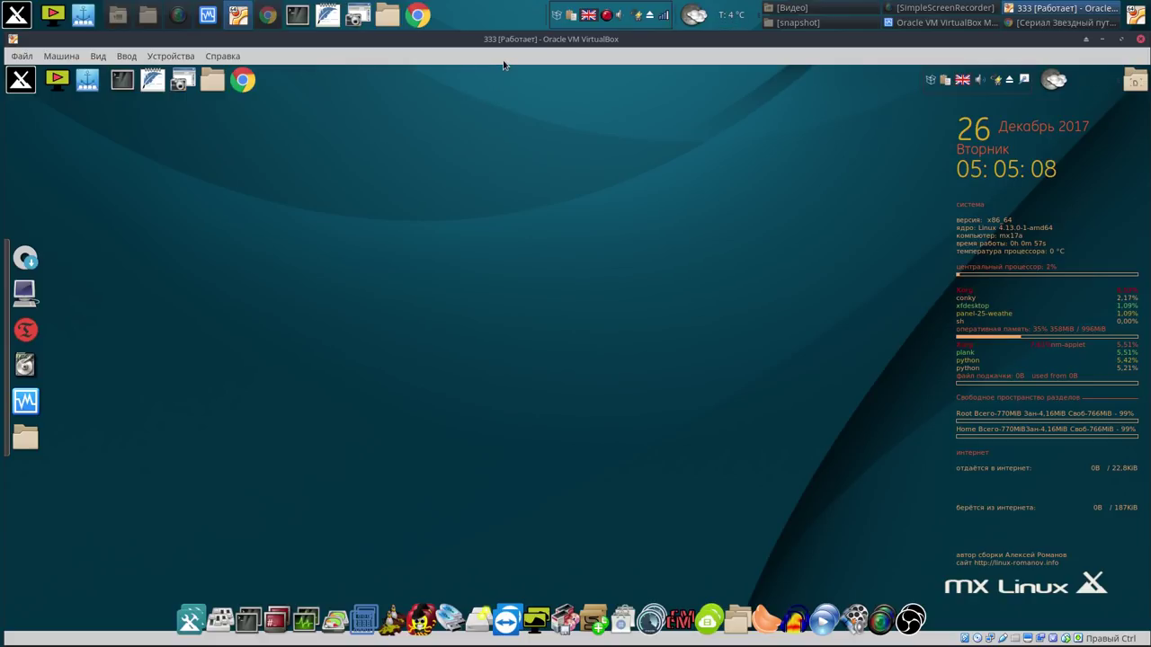
right_click(359, 82)
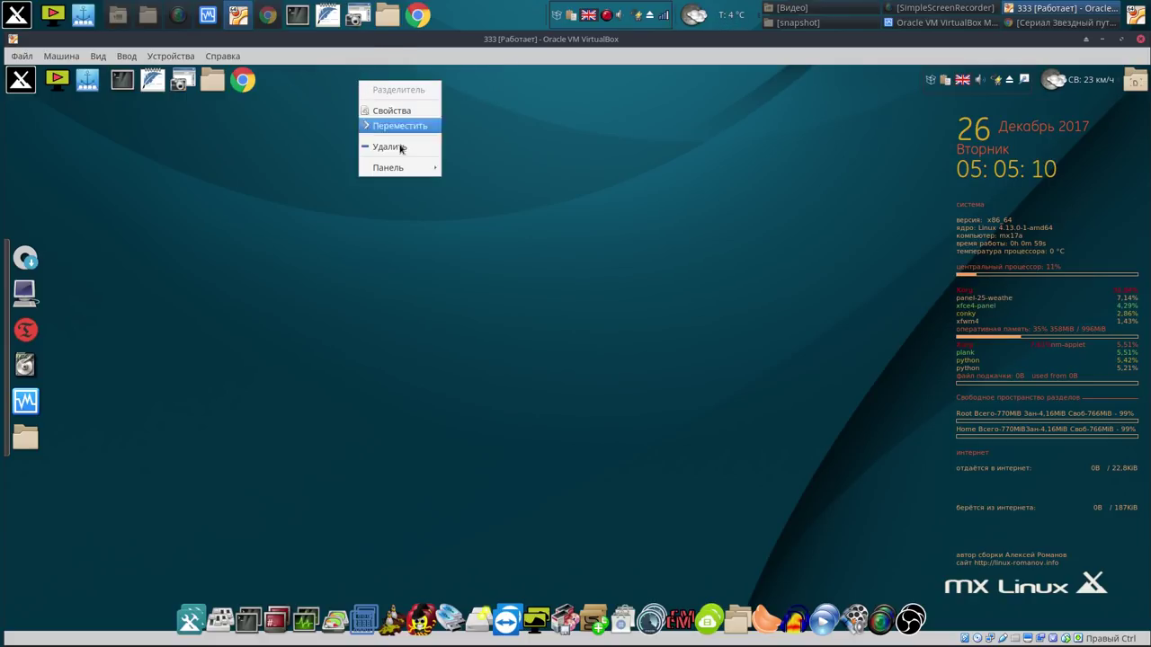
mouse_move(395, 168)
left_click(505, 187)
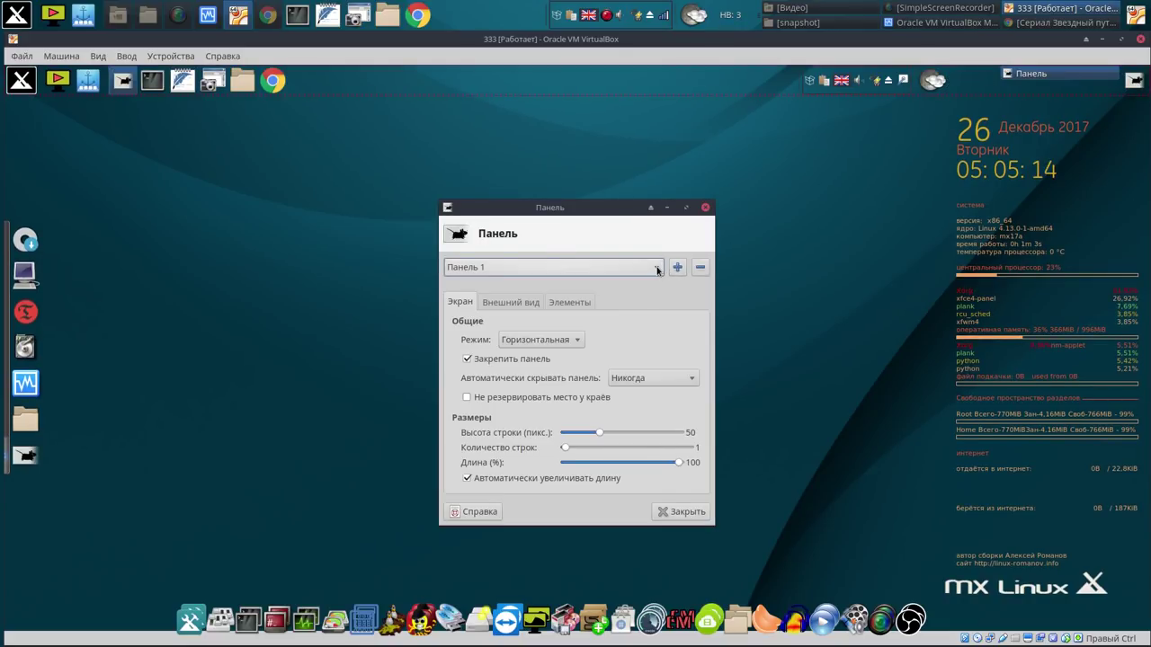
left_click(657, 267)
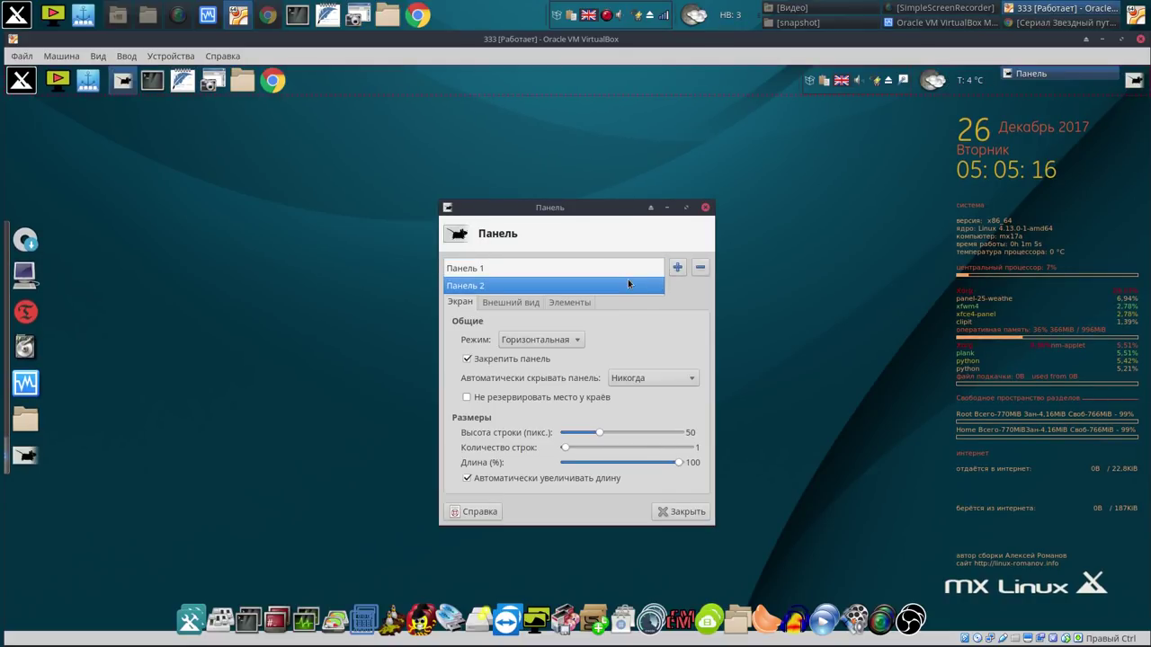
left_click(628, 285)
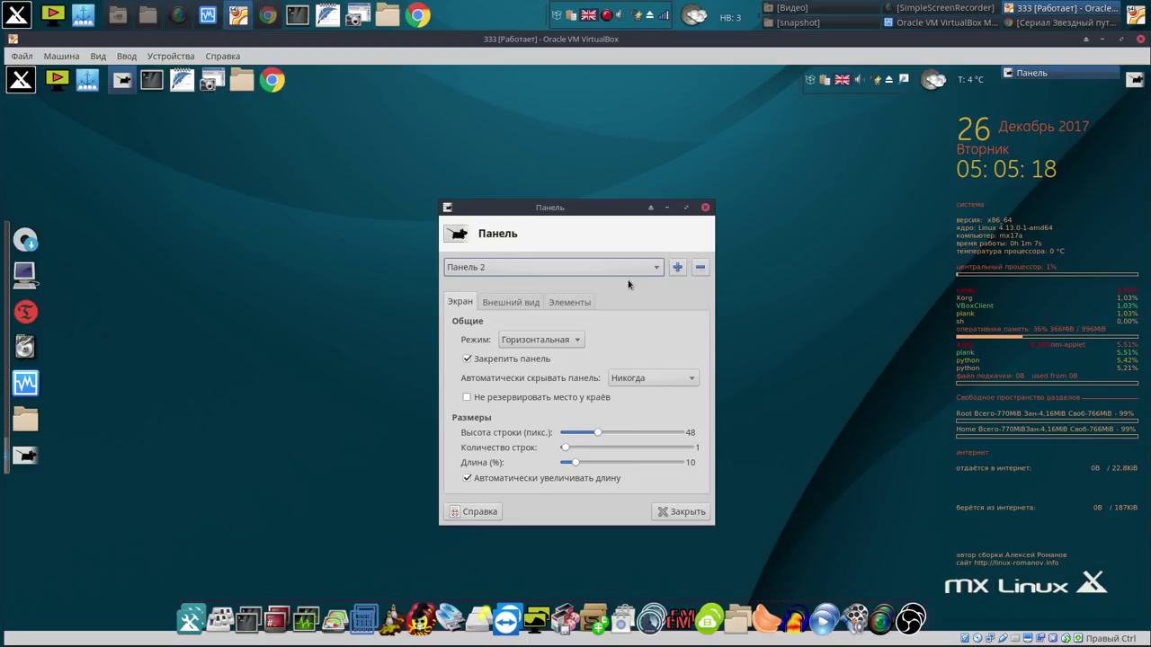
left_click(680, 517)
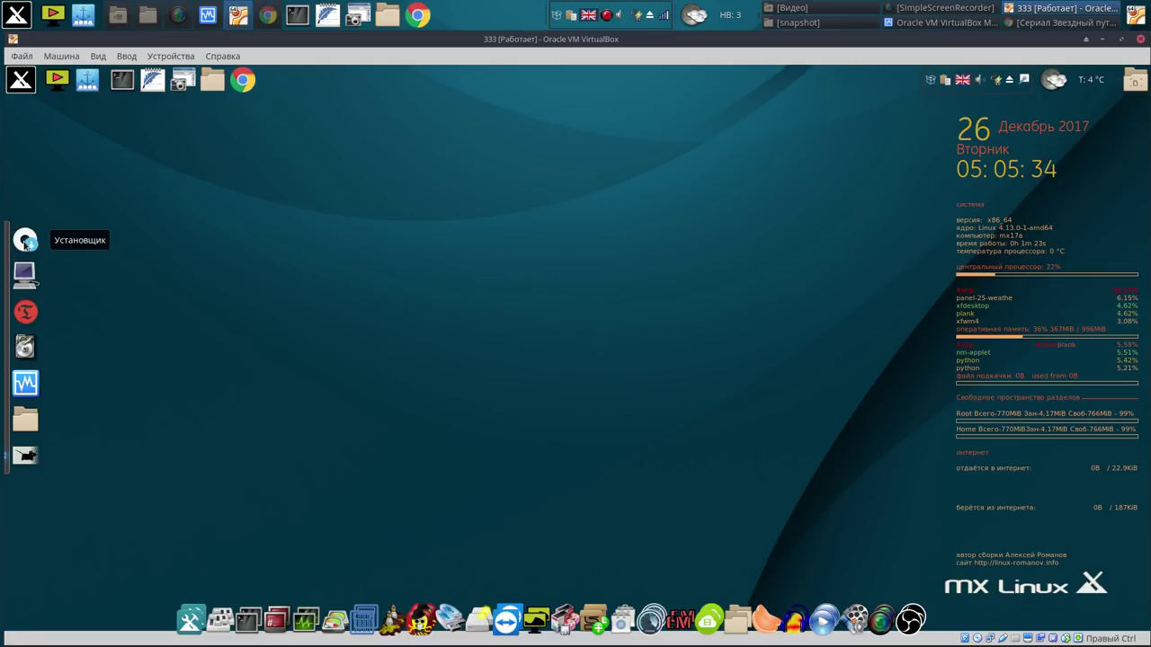
Open the MX Linux installer in the guest system, view its disk selection page, and close the installer.
left_click(26, 240)
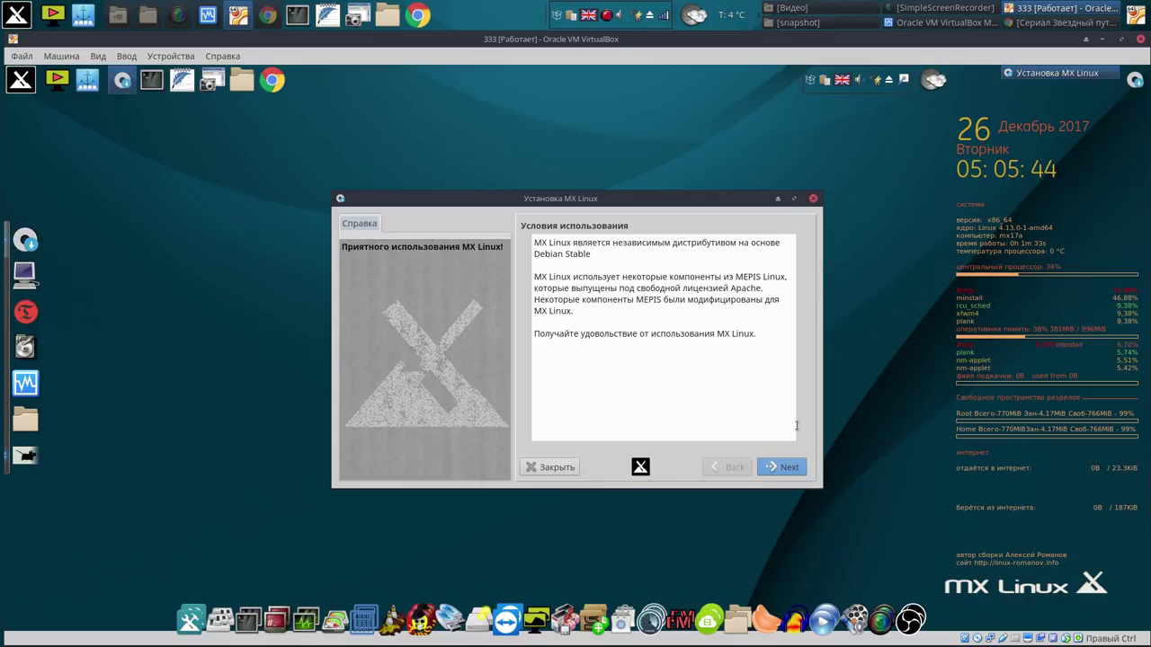
left_click(784, 467)
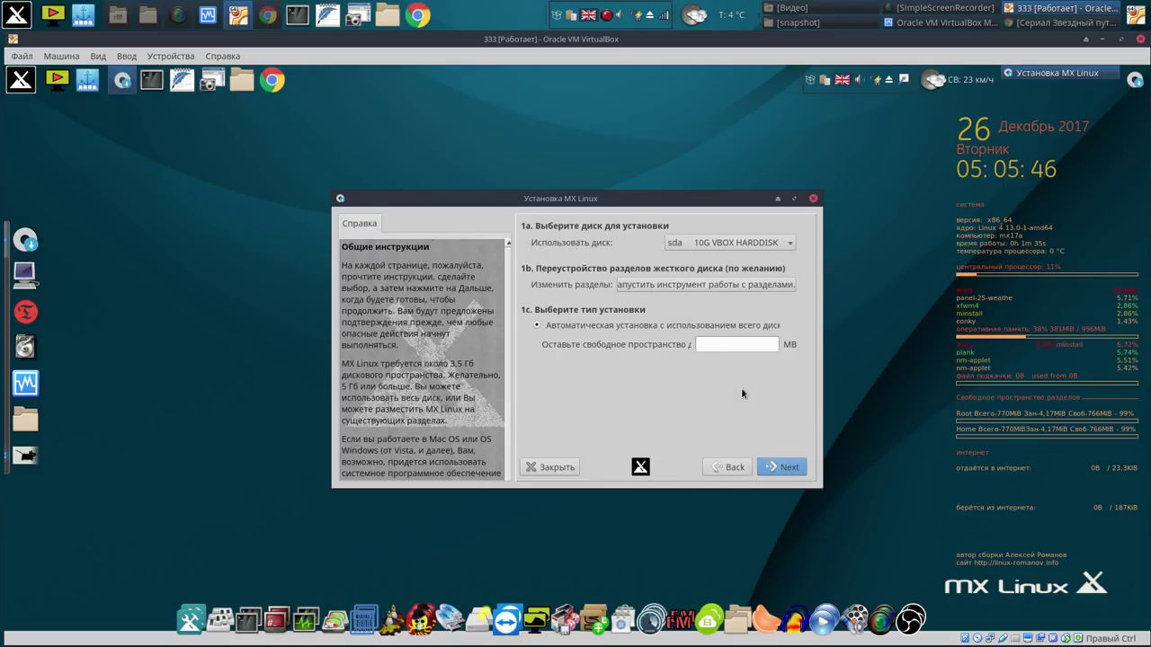
left_click(814, 199)
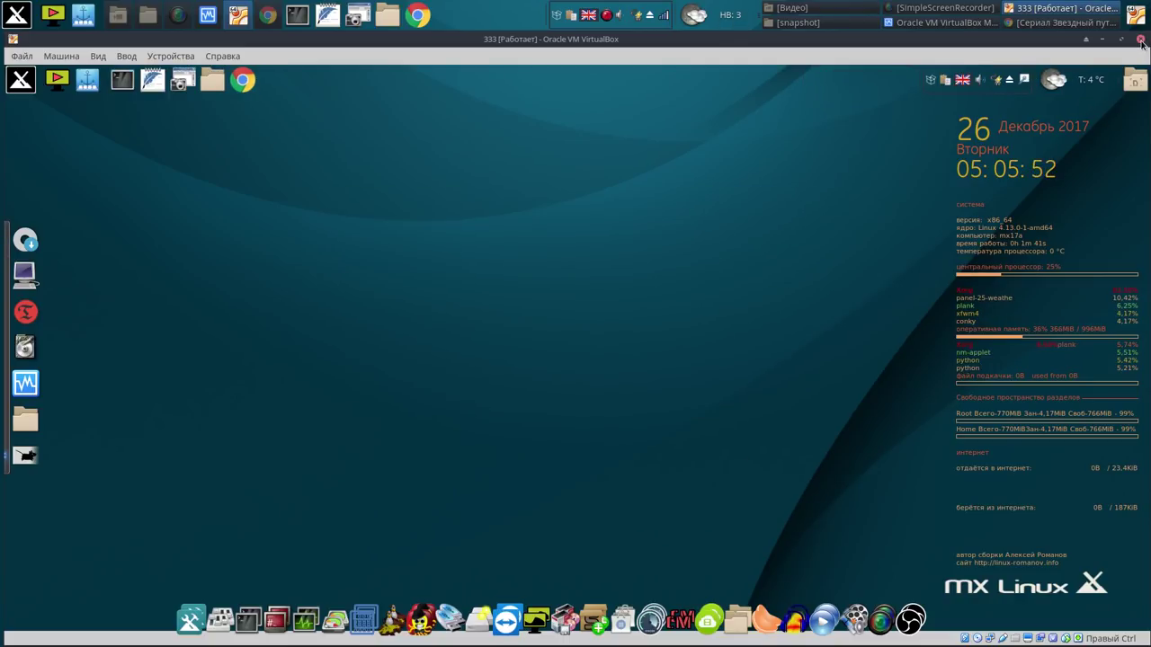
Power off virtual machine 333 and close the VirtualBox manager.
left_click(1140, 41)
left_click(663, 369)
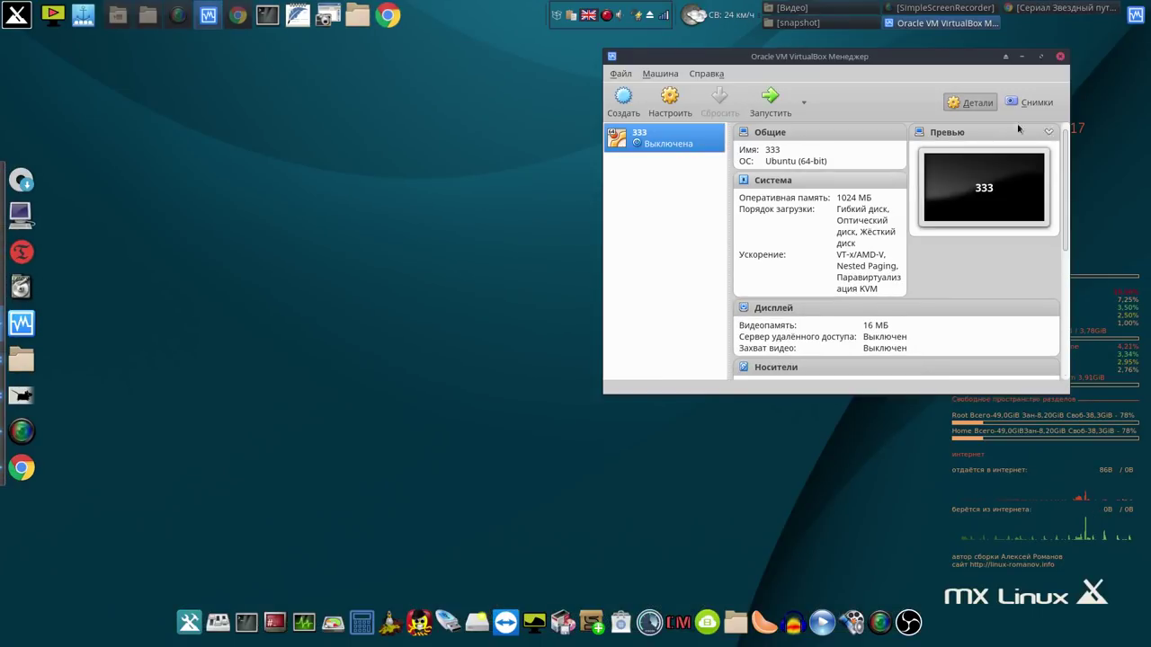
left_click(1061, 57)
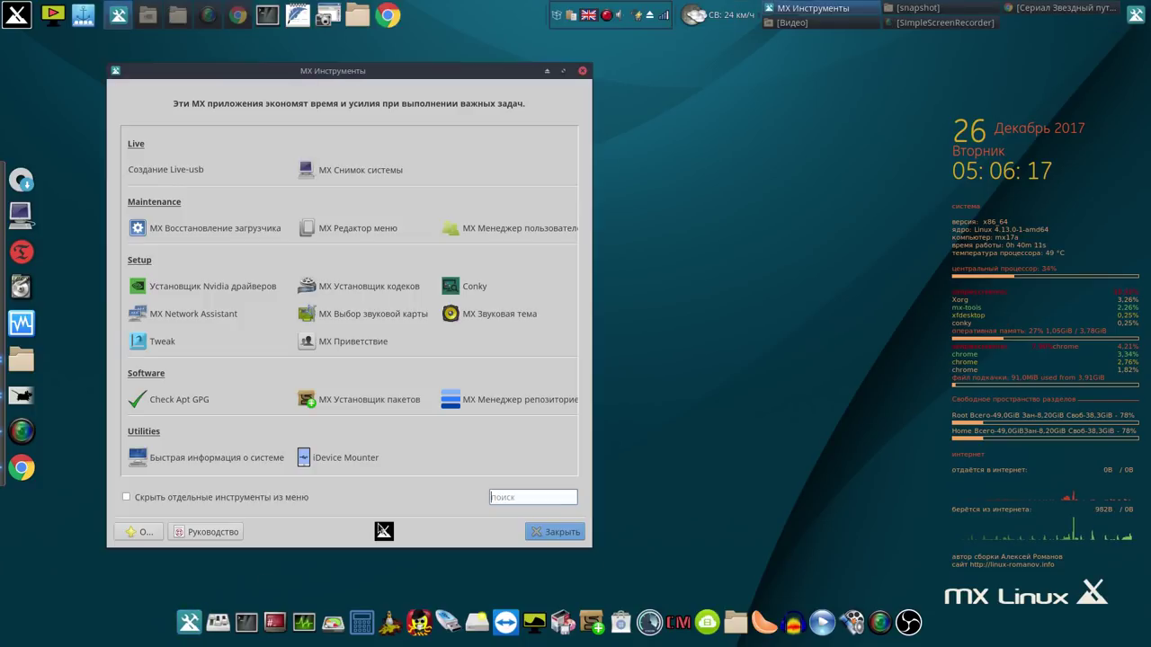
View the Live-USB creation tool from MX Tools, then close both the tool and the MX Tools window.
left_click(180, 171)
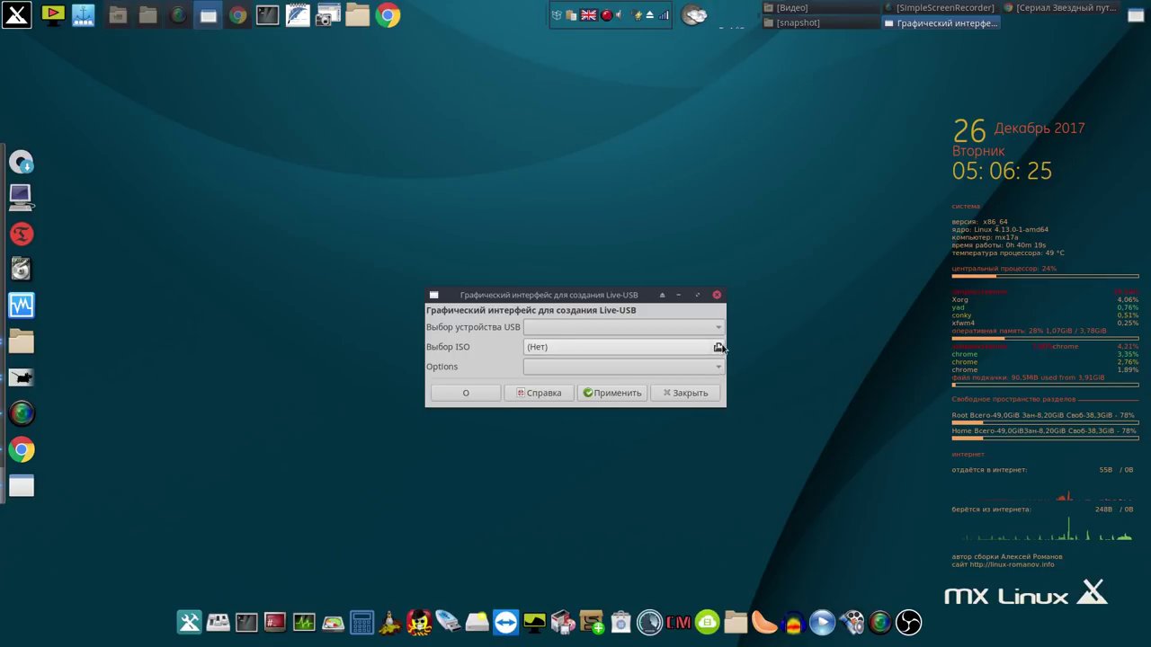
left_click(692, 393)
left_click(582, 71)
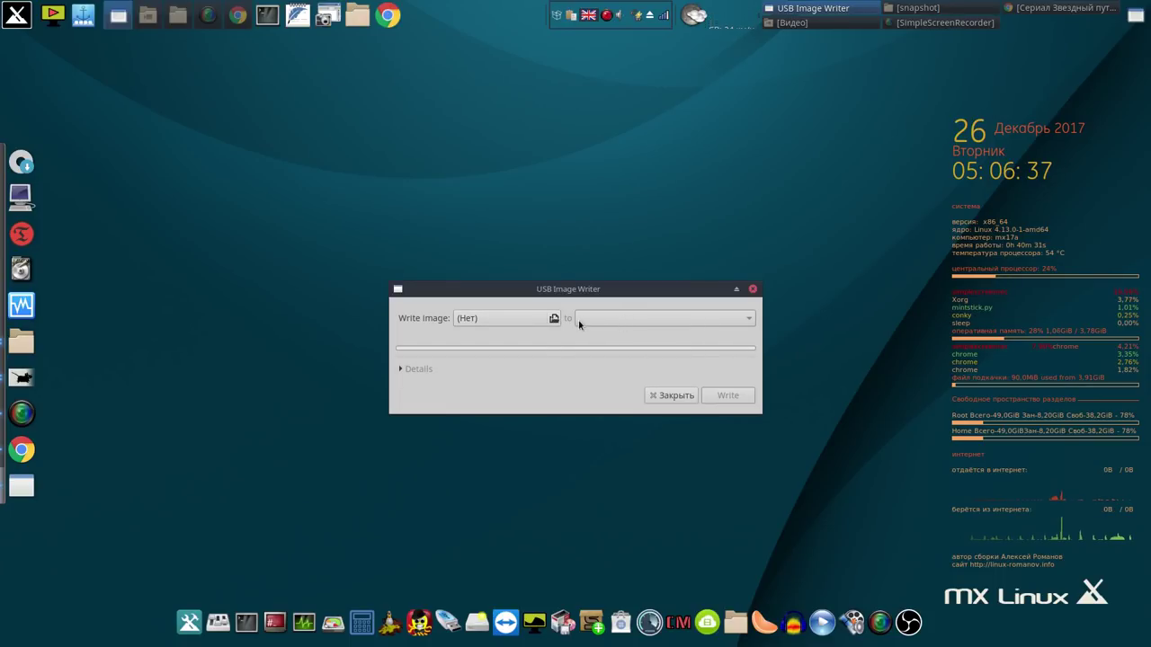
Load snapshot-20171226_0446.iso from the snapshot folder in mx test on the SB@home volume as the image to write.
left_click(554, 318)
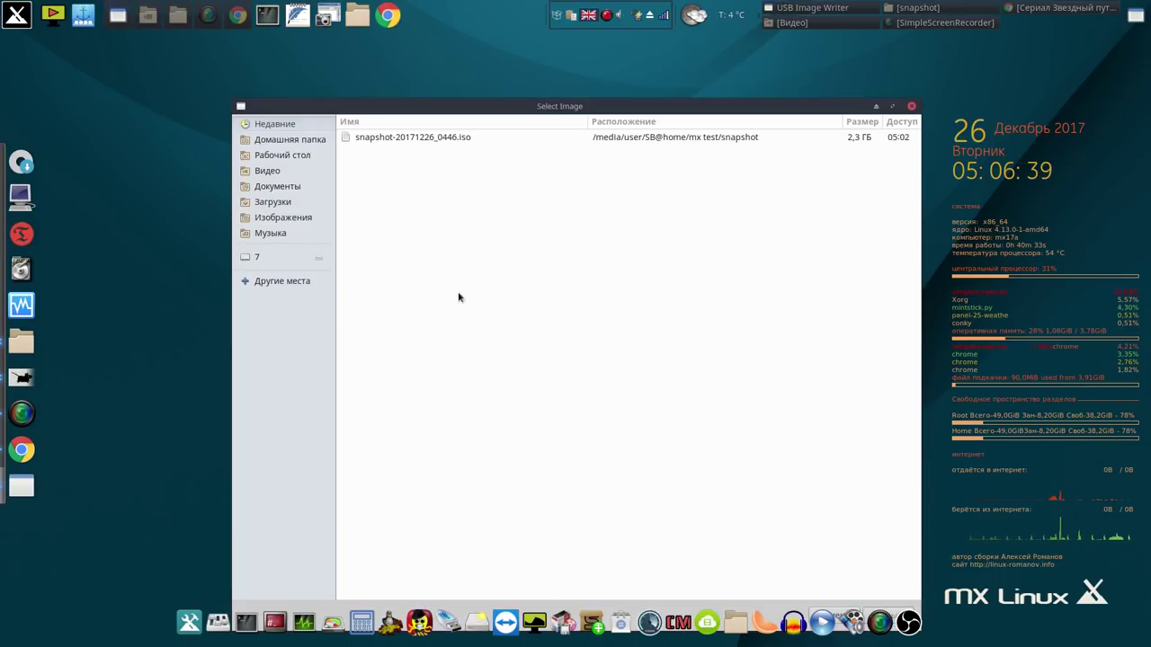
left_click(298, 282)
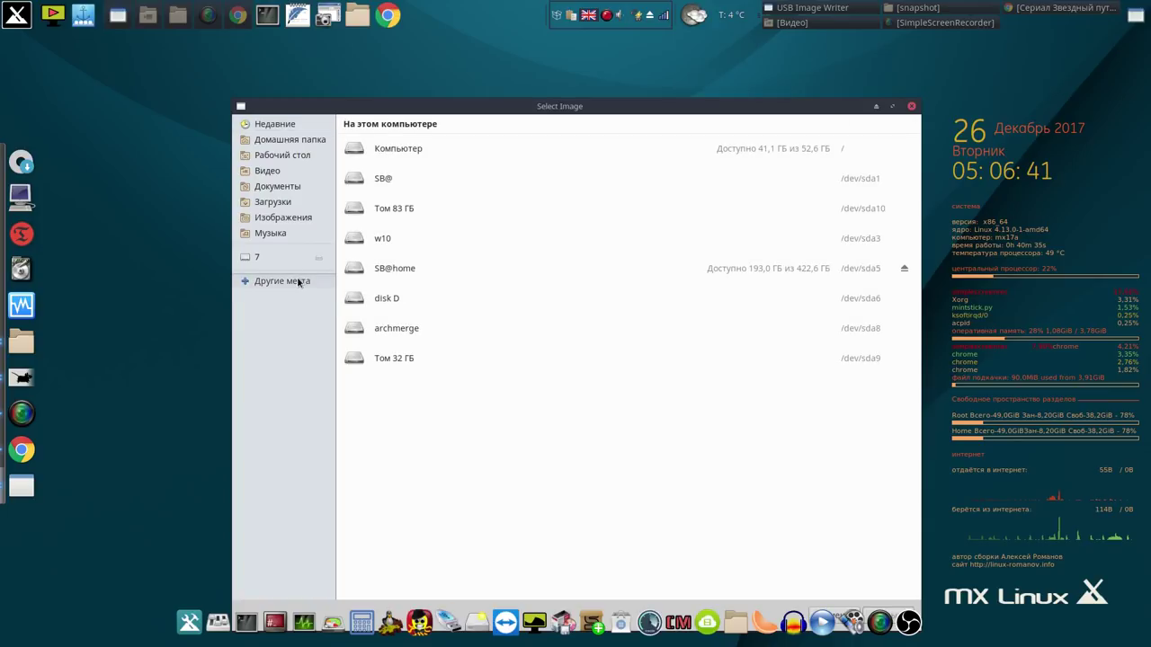
left_click(418, 268)
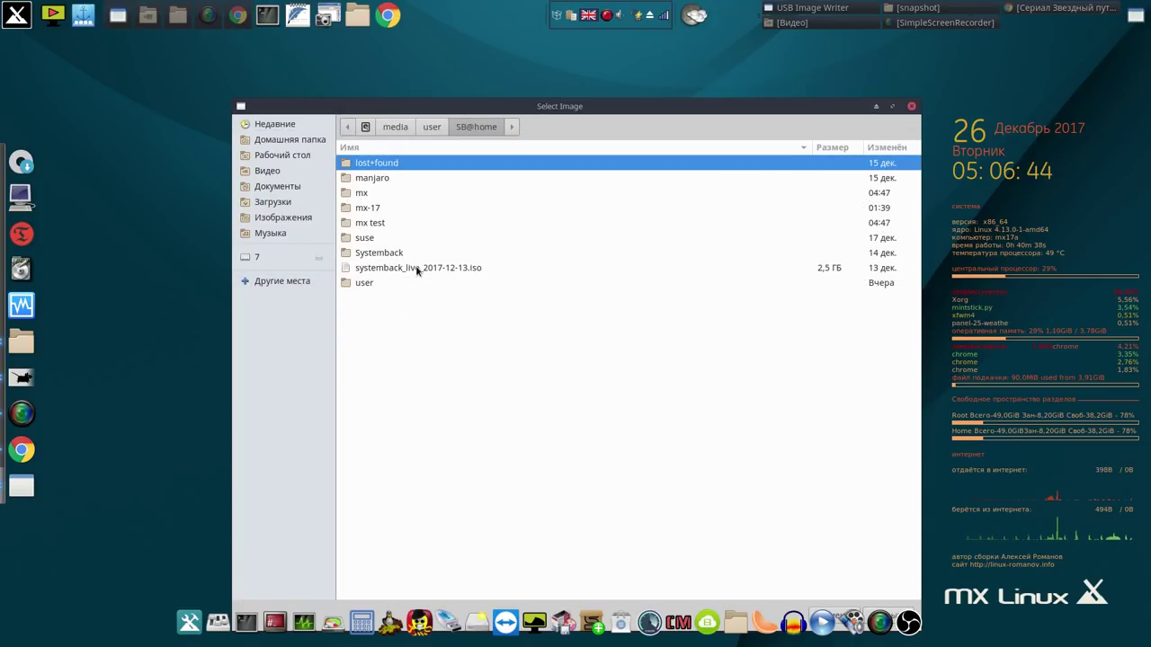
double_click(384, 224)
double_click(395, 164)
double_click(396, 163)
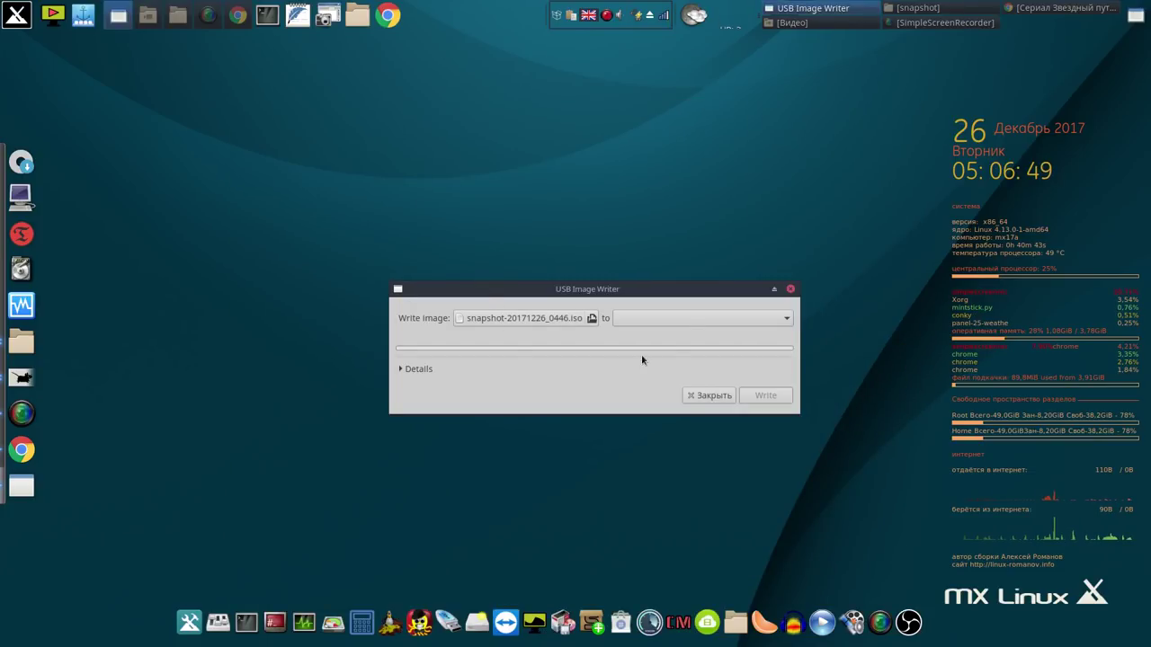
Write the image to the TDKMedia Trans-It Drive (/dev/sdd), authenticating with the account password, and move the writer window aside.
left_click(689, 320)
left_click(690, 322)
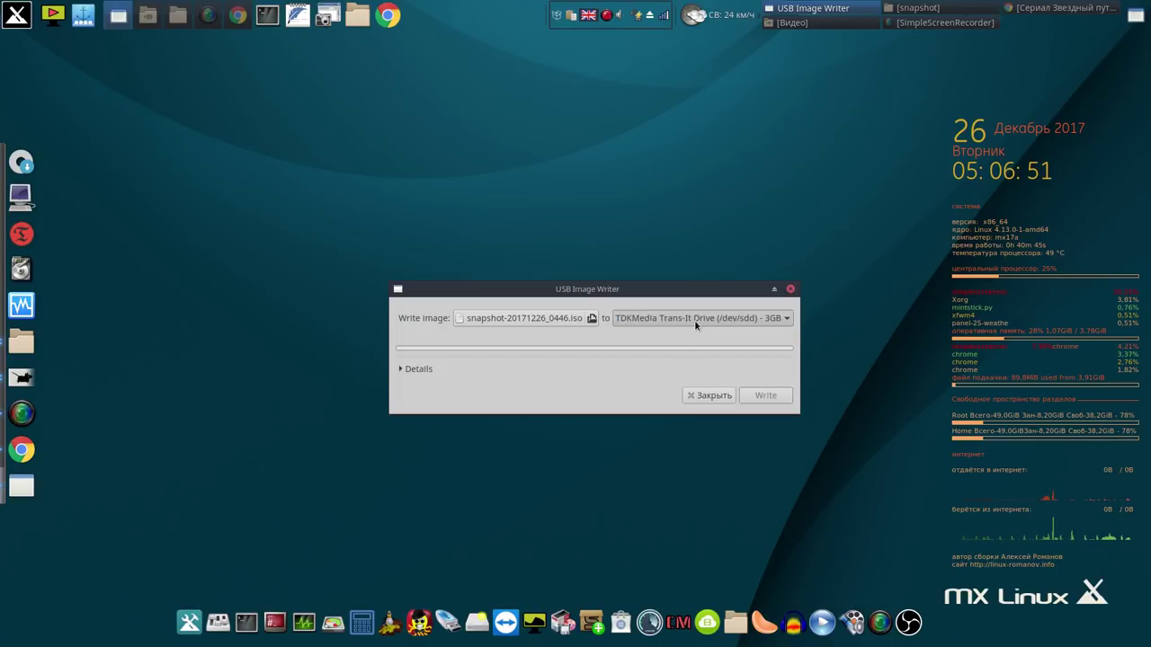
left_click(766, 396)
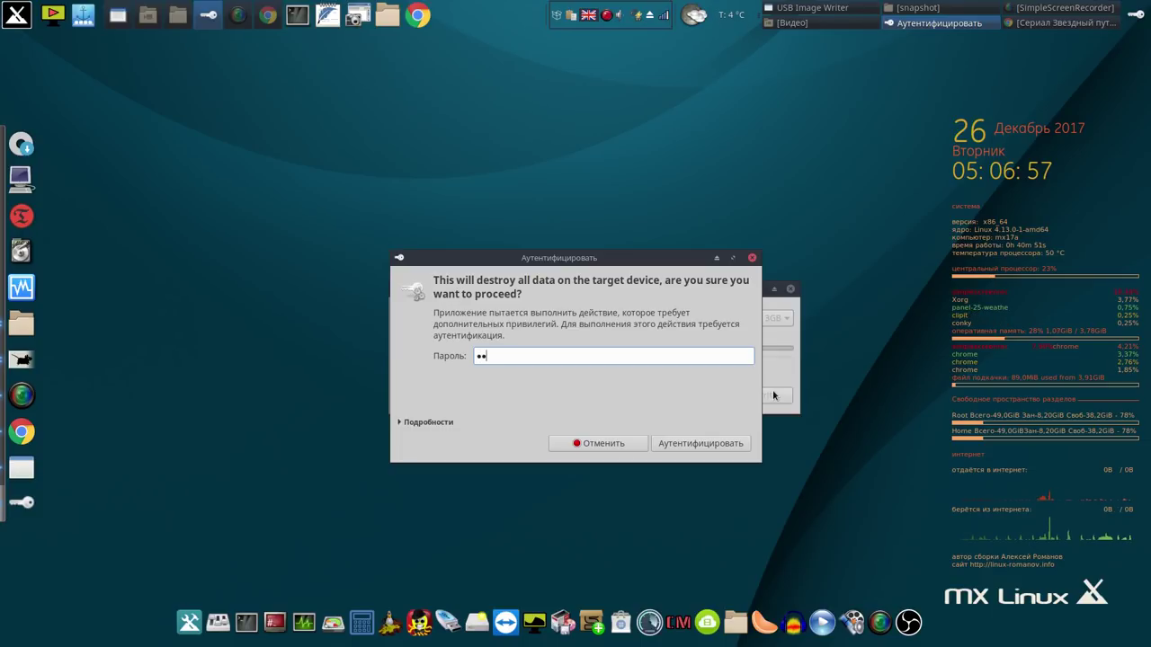
left_click(713, 445)
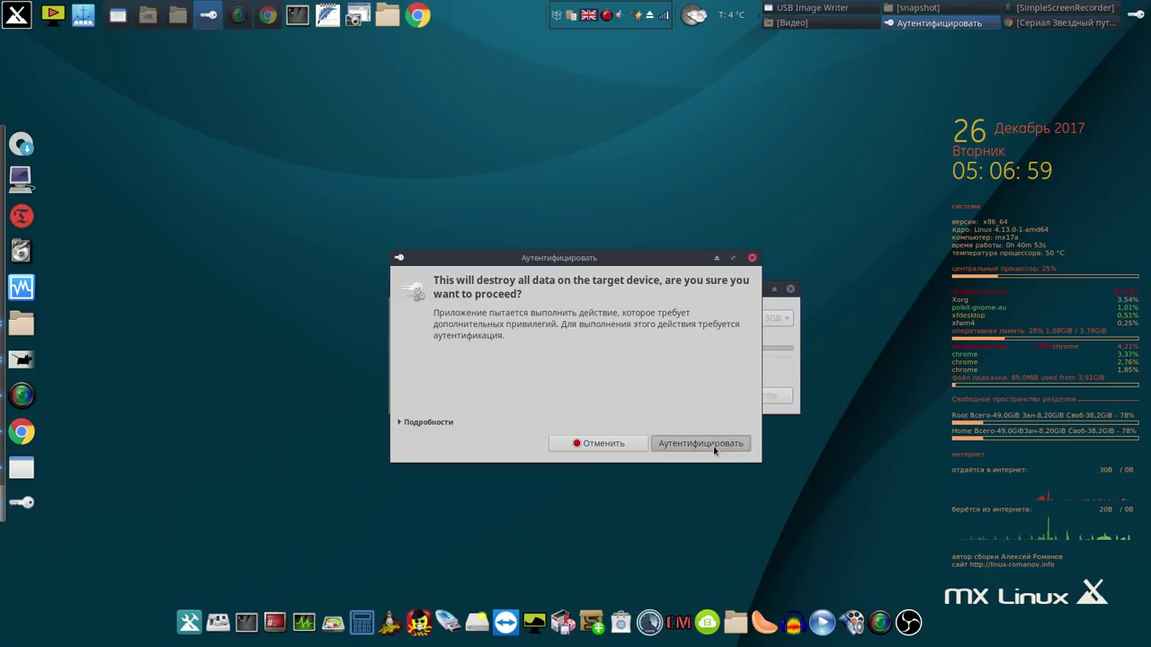
left_click_drag(684, 290, 816, 121)
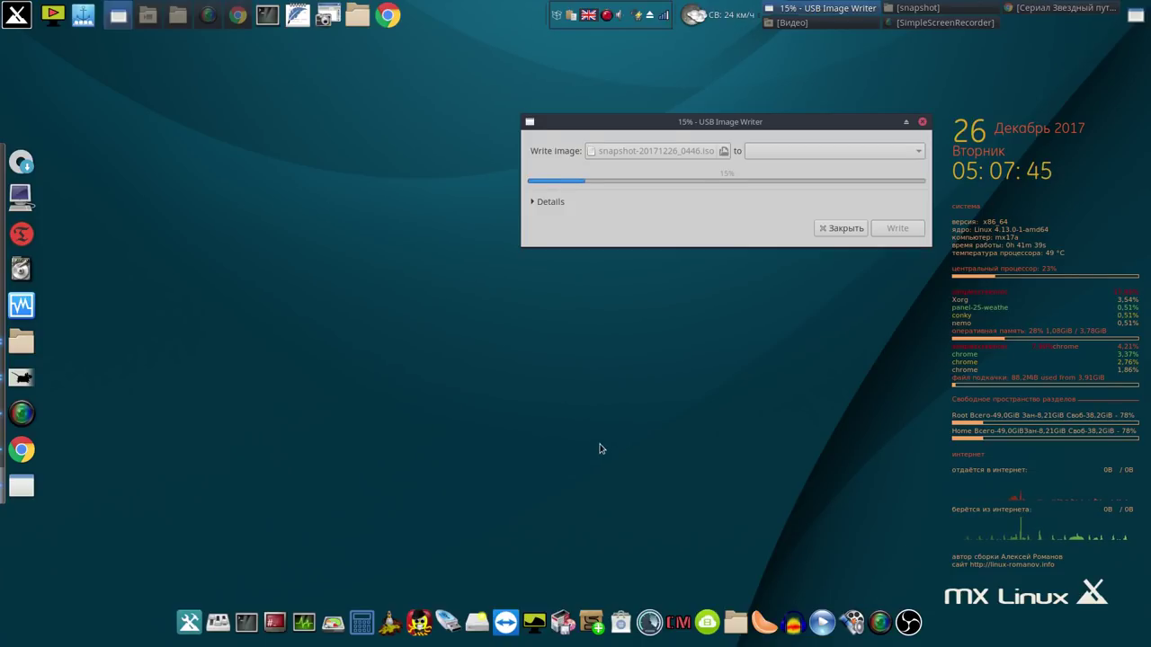
left_click(609, 16)
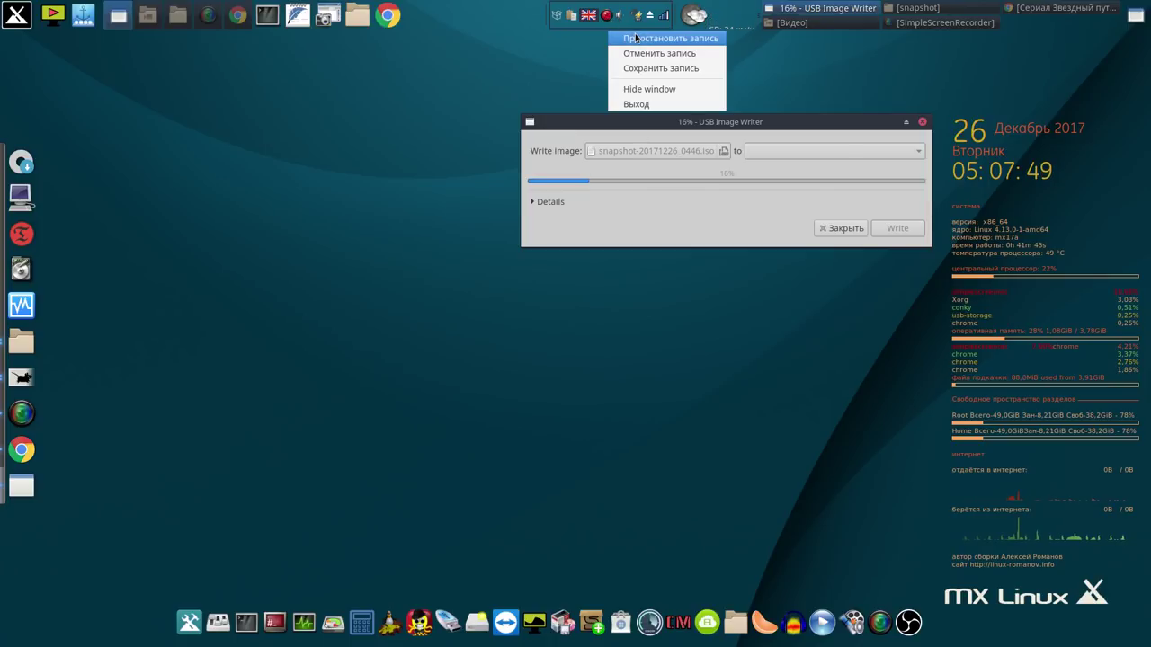
left_click(625, 39)
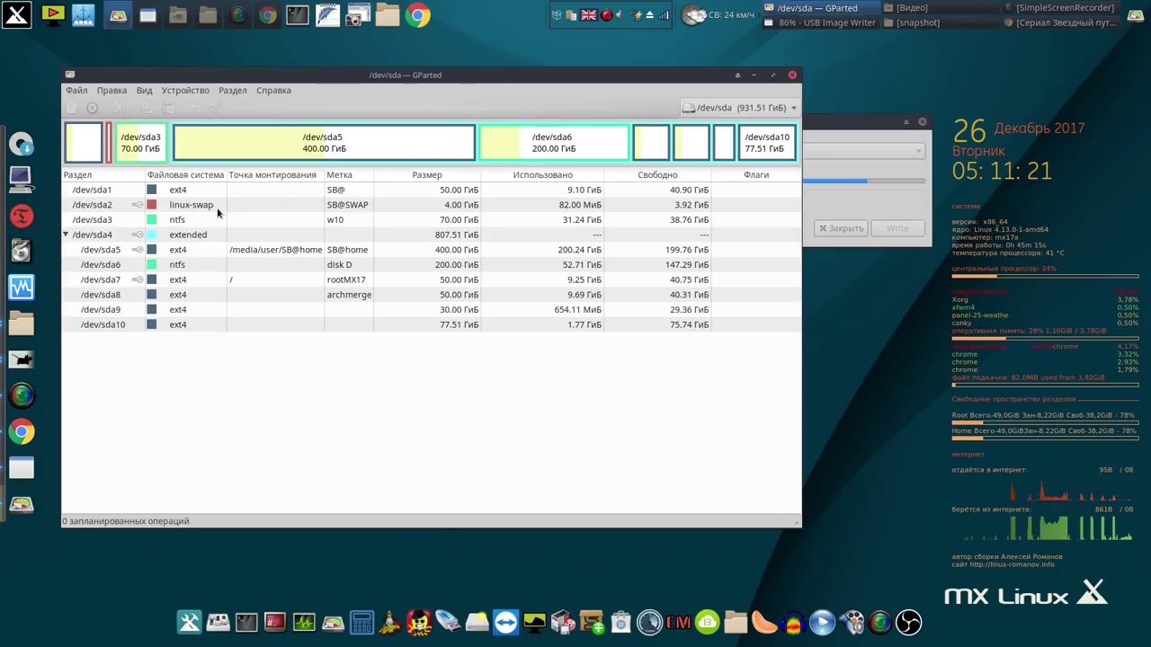
Compare the used space of the root partition /dev/sda7 with that of /dev/sda1 in GParted.
left_click(234, 281)
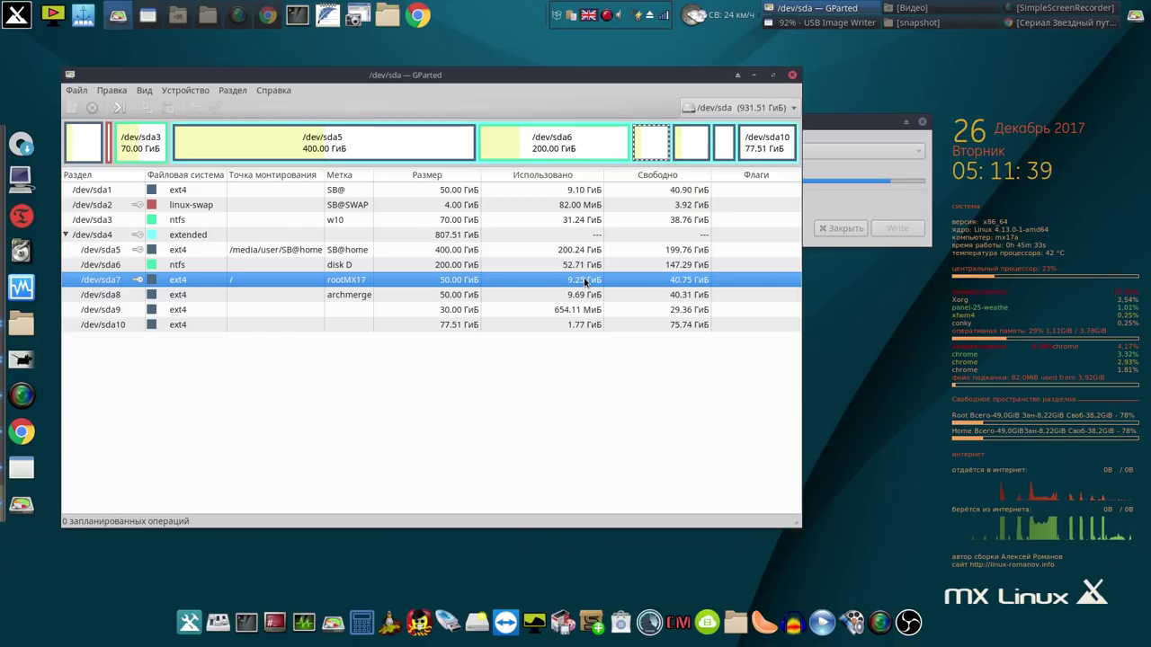
left_click(587, 193)
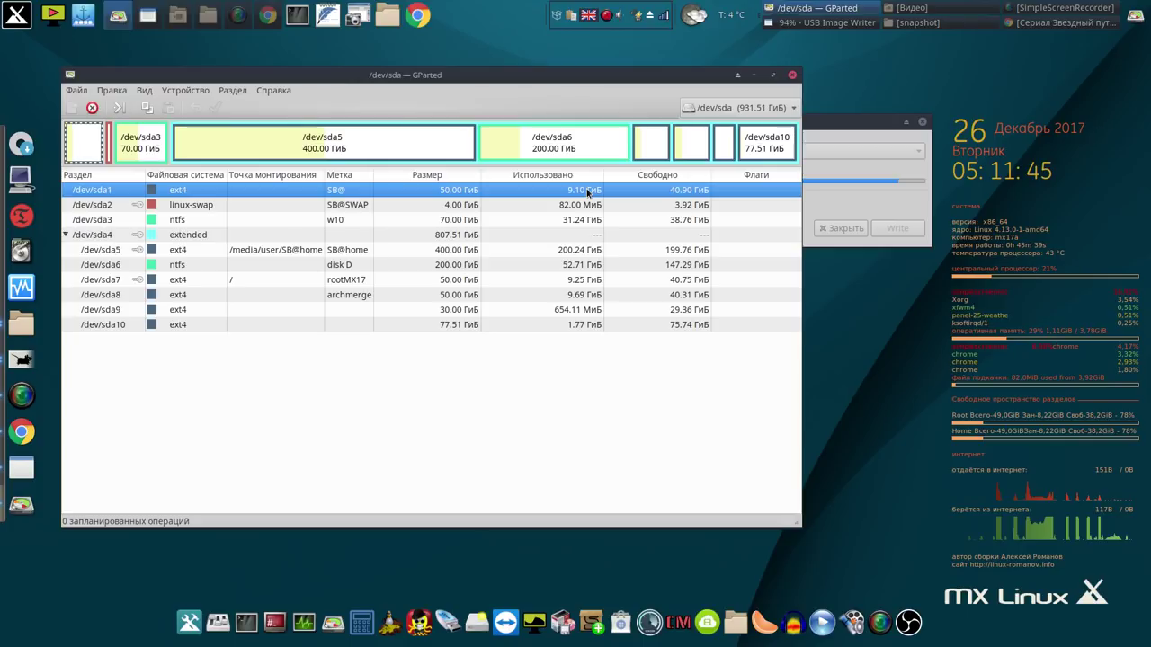
left_click(584, 280)
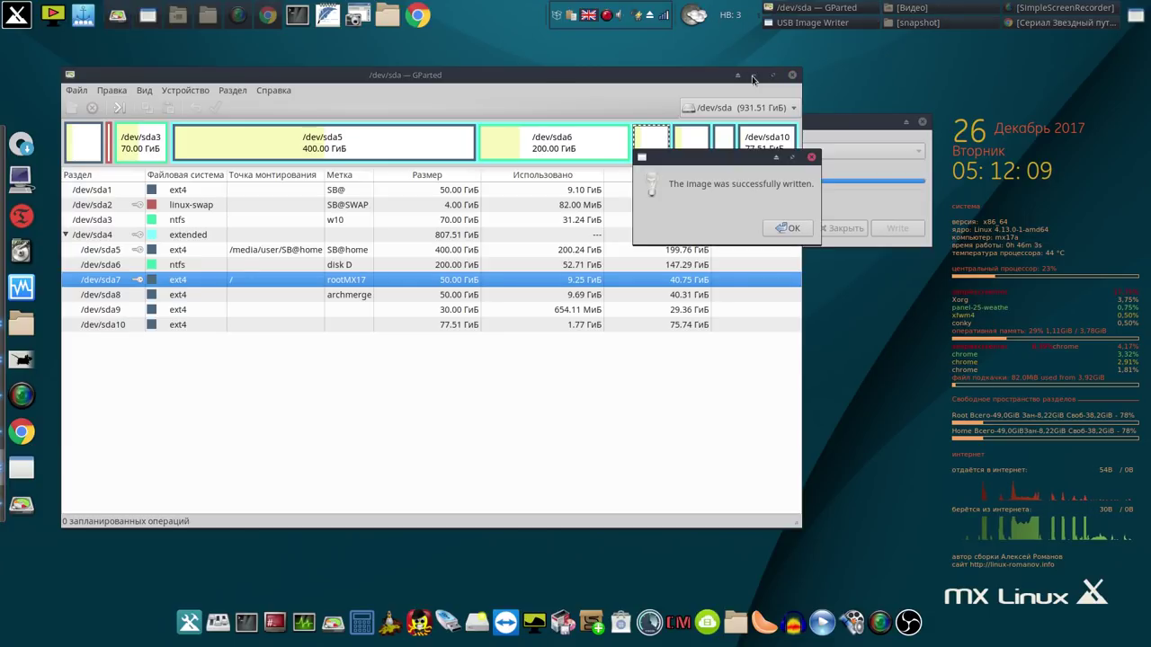
Minimise GParted, dismiss the image writing message and close USB Image Writer.
left_click(754, 77)
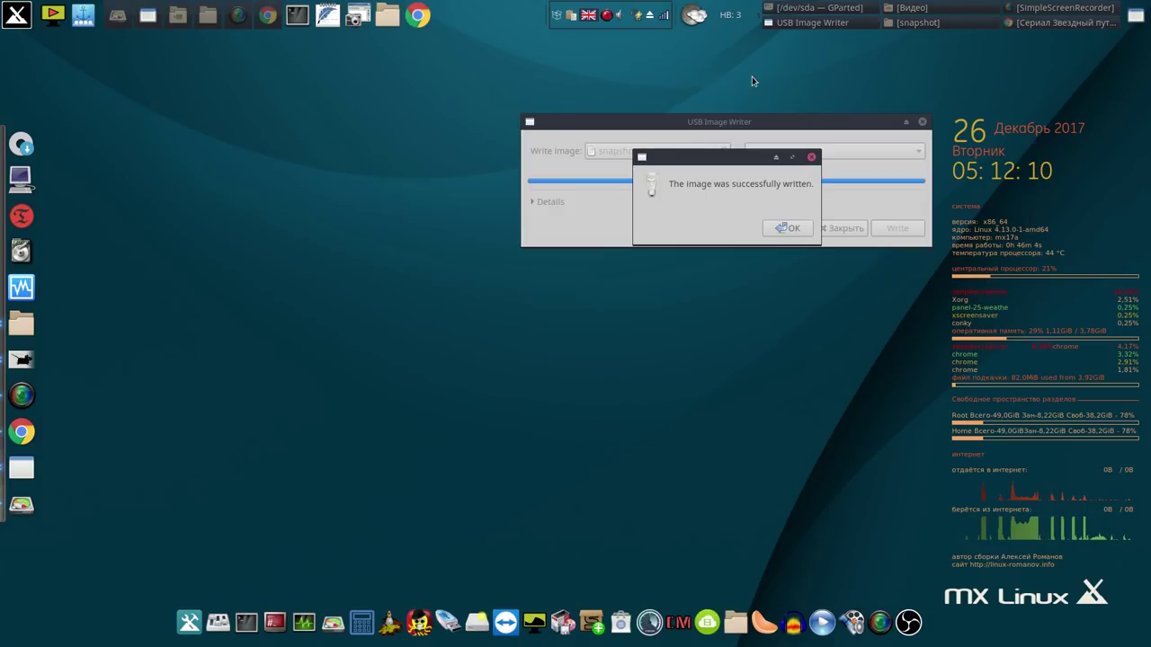
left_click(791, 230)
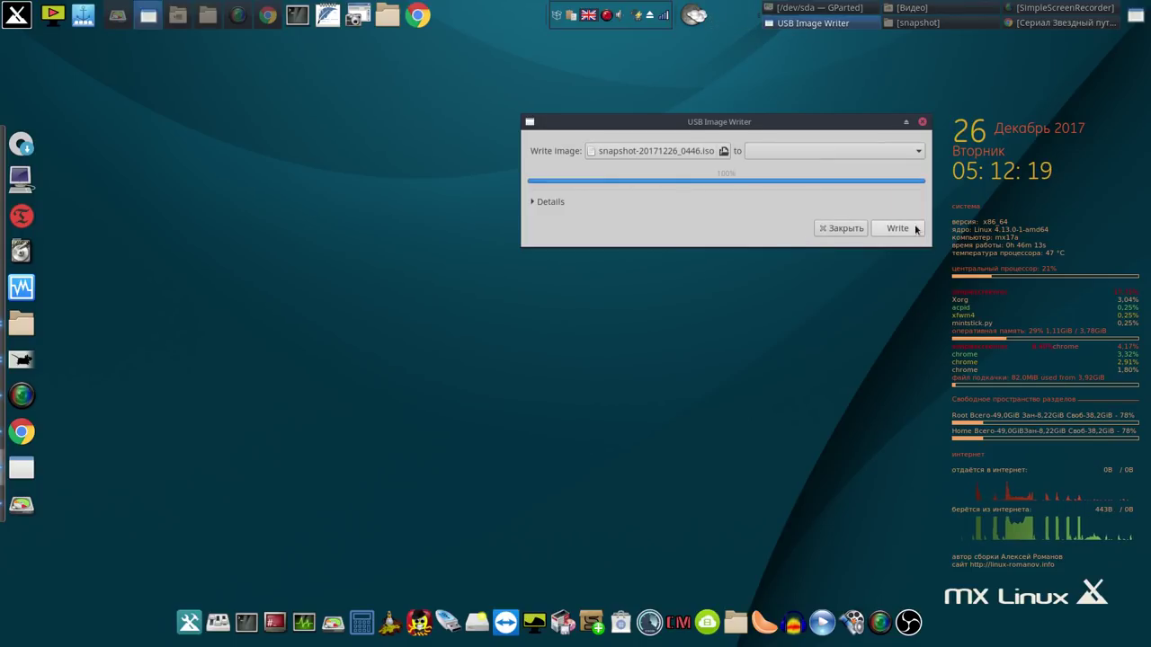
left_click(850, 230)
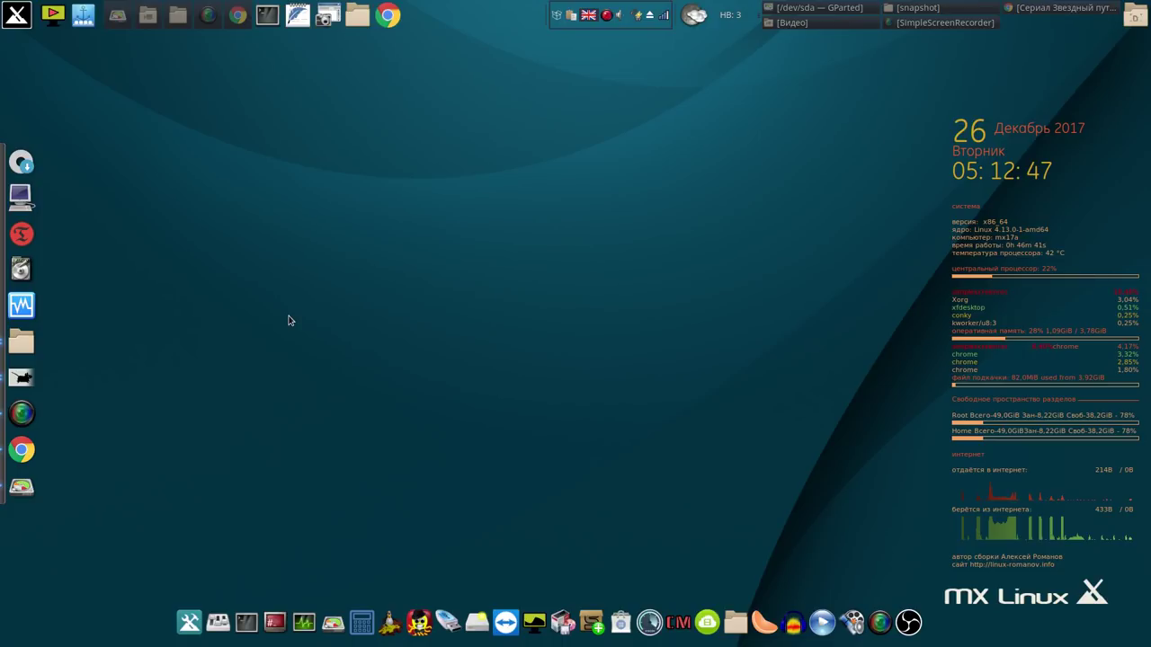
right_click(607, 17)
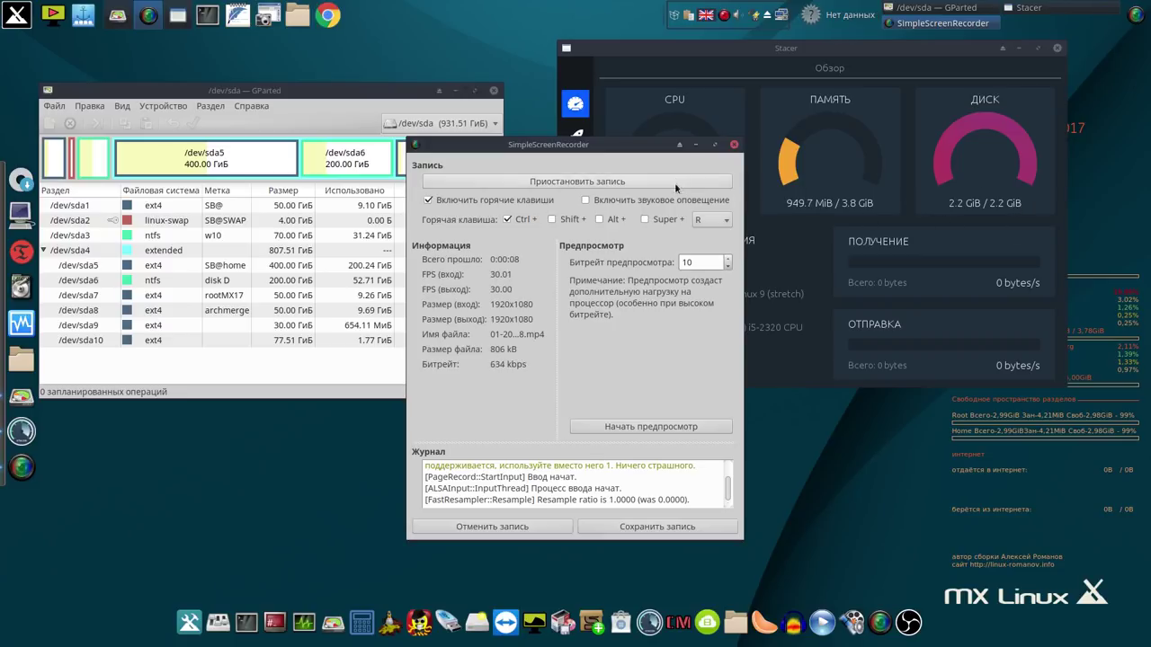
left_click(695, 144)
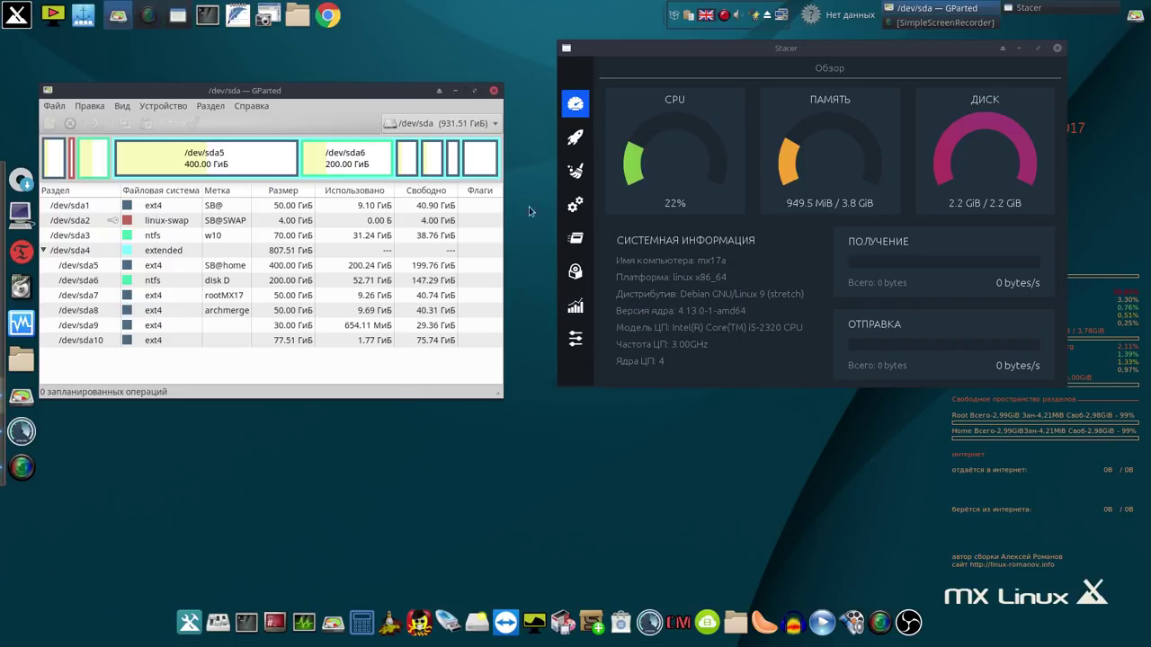
Examine the partitions of /dev/sda and /dev/sdd in GParted, return to /dev/sda, and minimise GParted and Stacer.
left_click(181, 221)
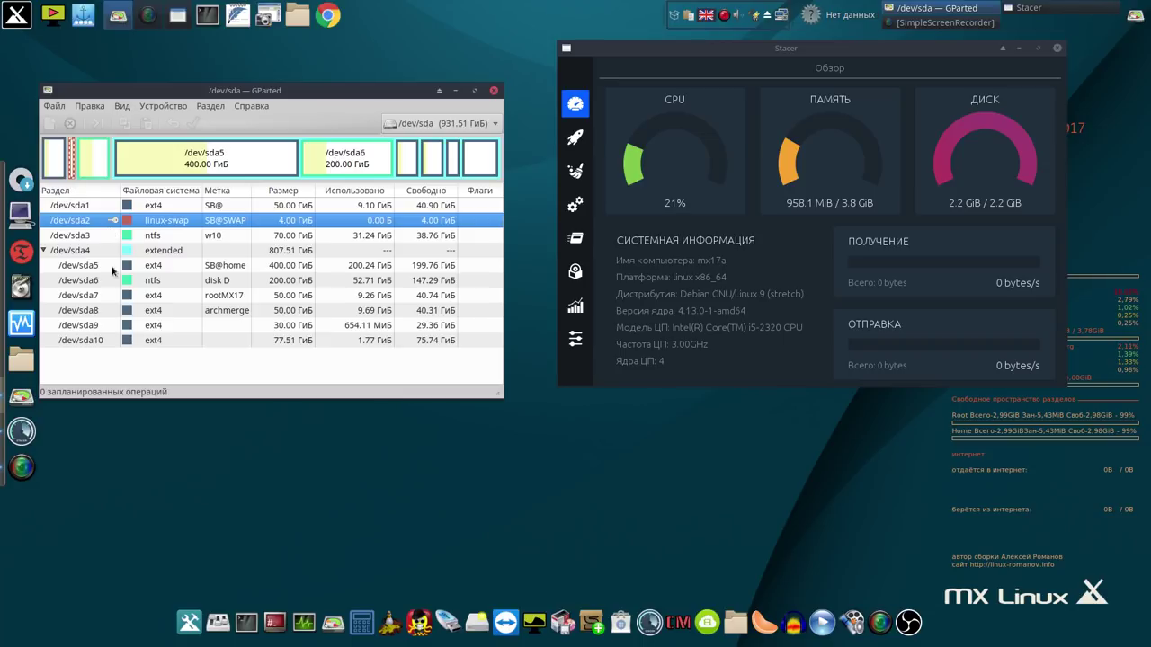
left_click(490, 126)
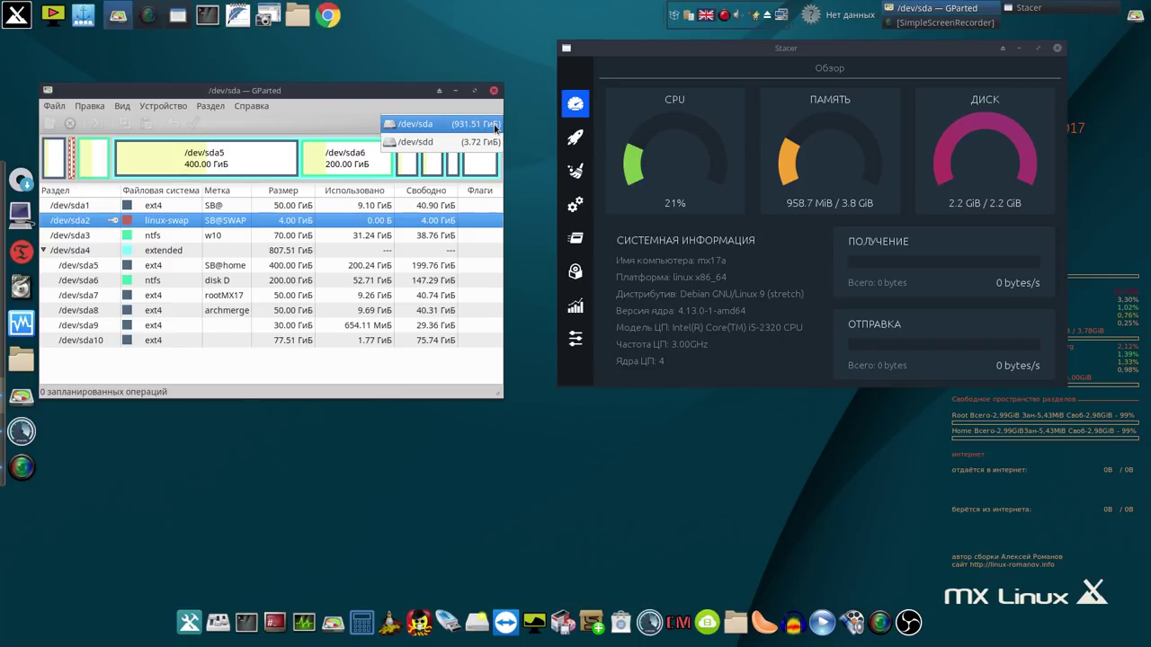
left_click(490, 142)
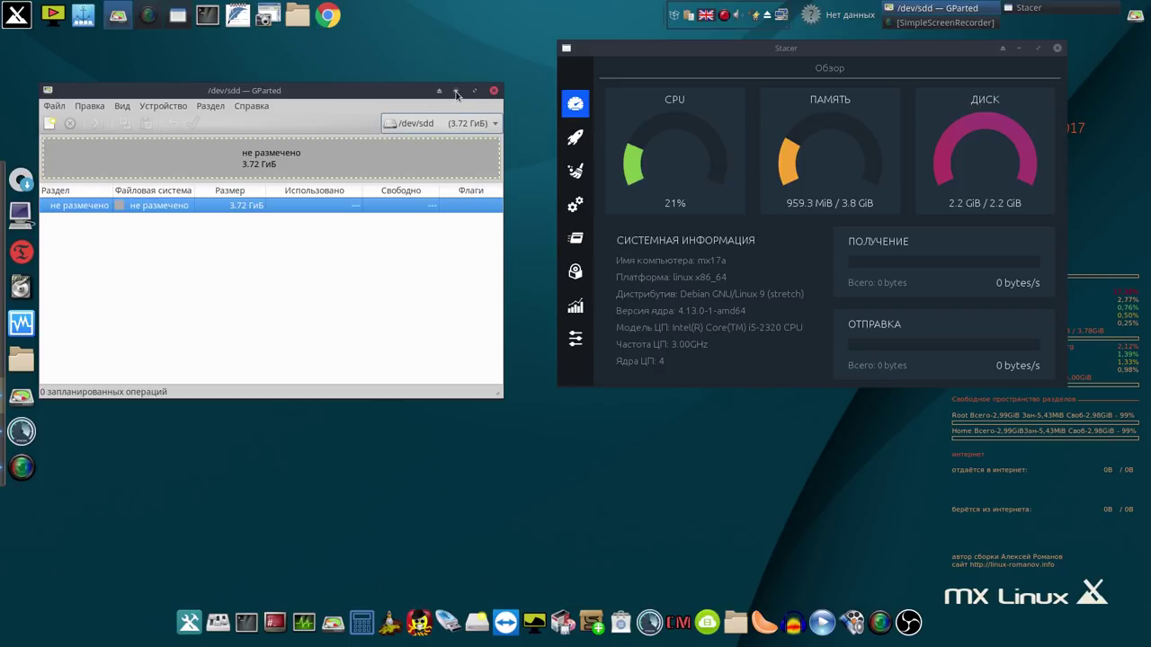
left_click(495, 127)
left_click(488, 113)
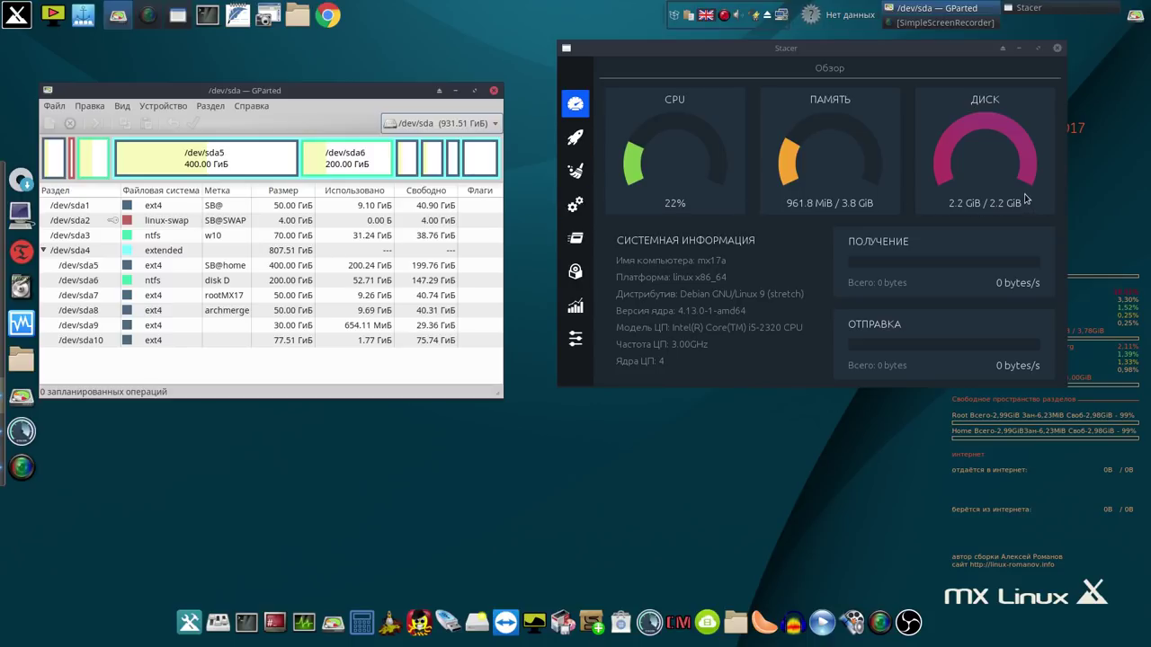
left_click(456, 91)
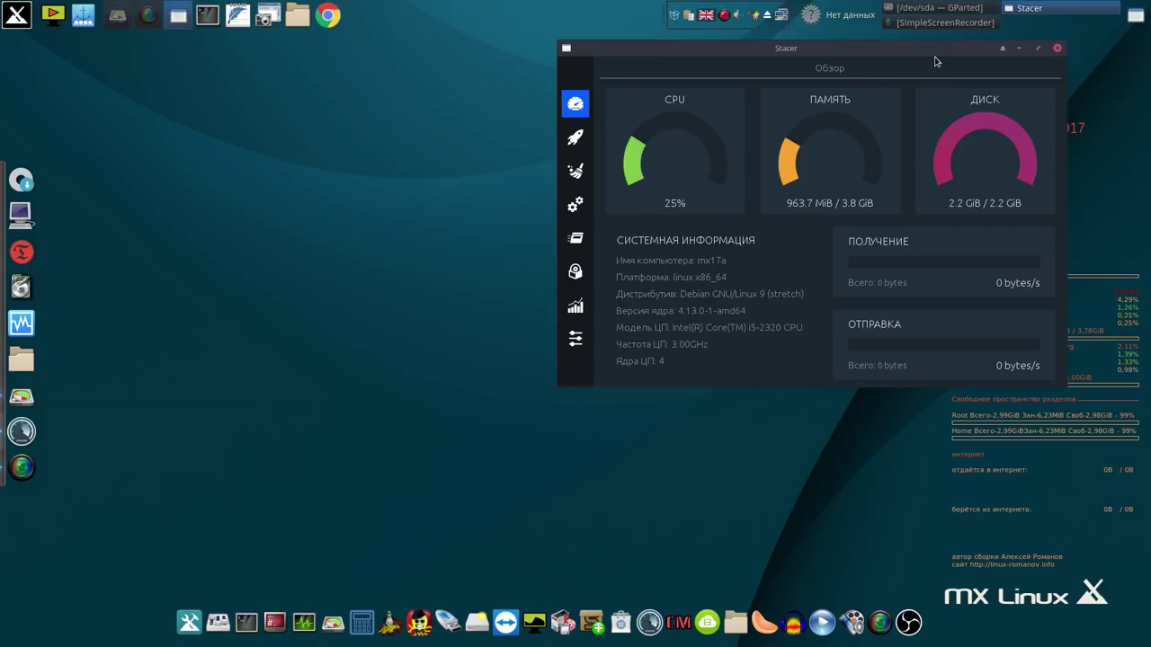
left_click(1018, 49)
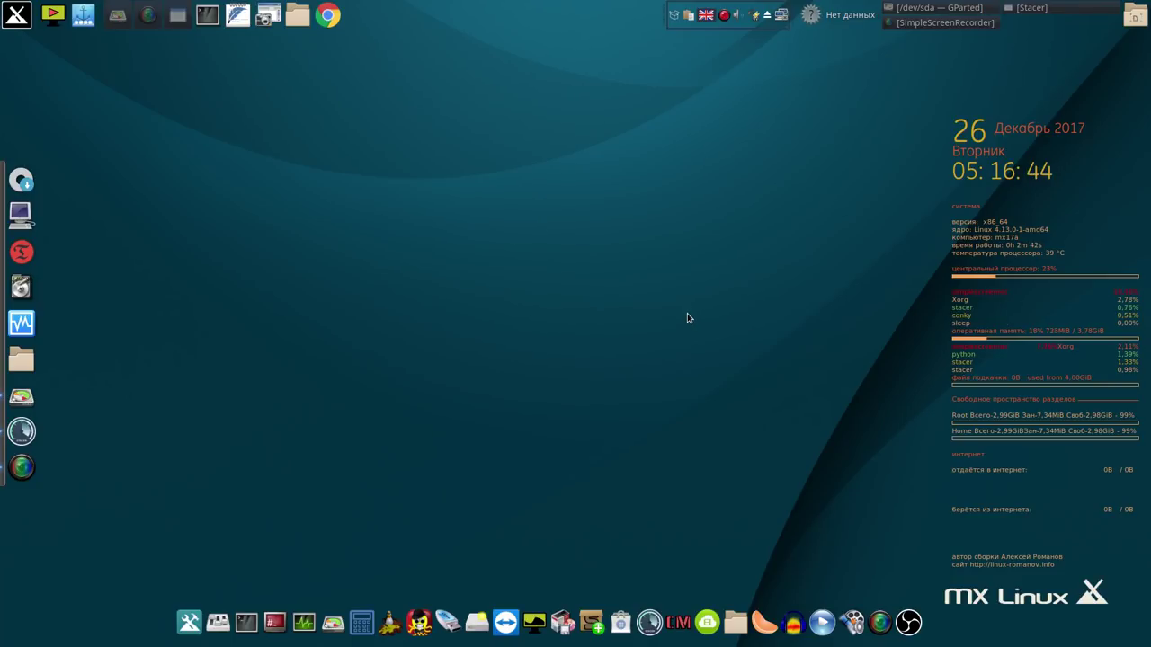
Restore the GParted window, format partition /dev/sda10 as ext4, and apply the pending operation.
left_click(978, 6)
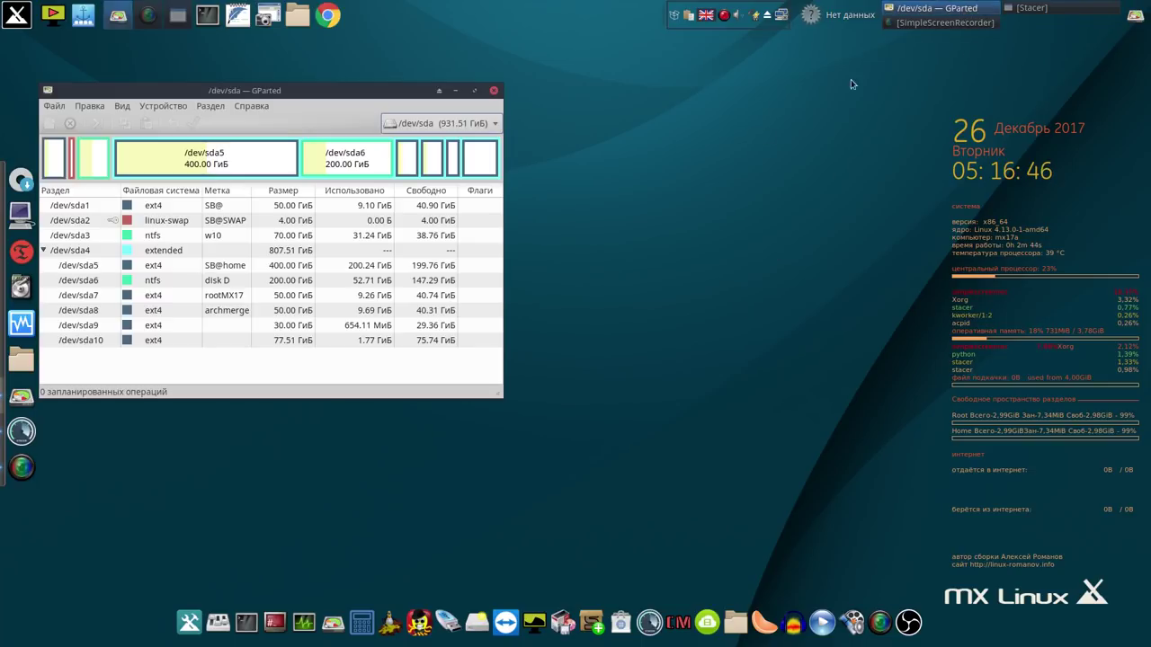
left_click(299, 342)
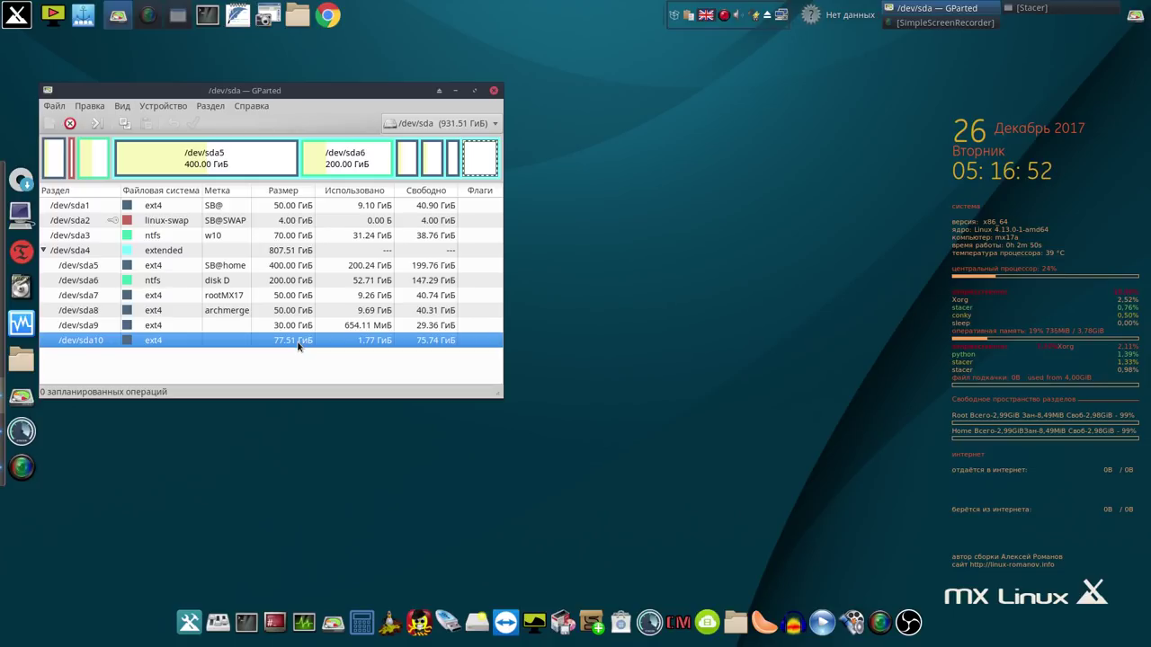
right_click(300, 345)
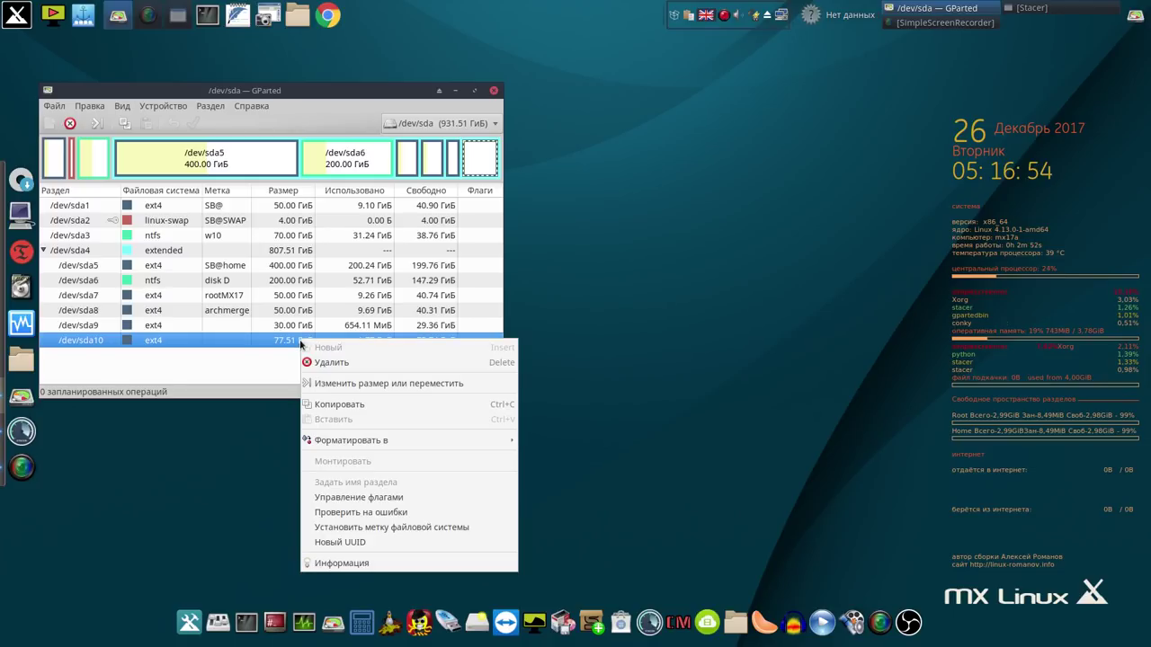
mouse_move(419, 442)
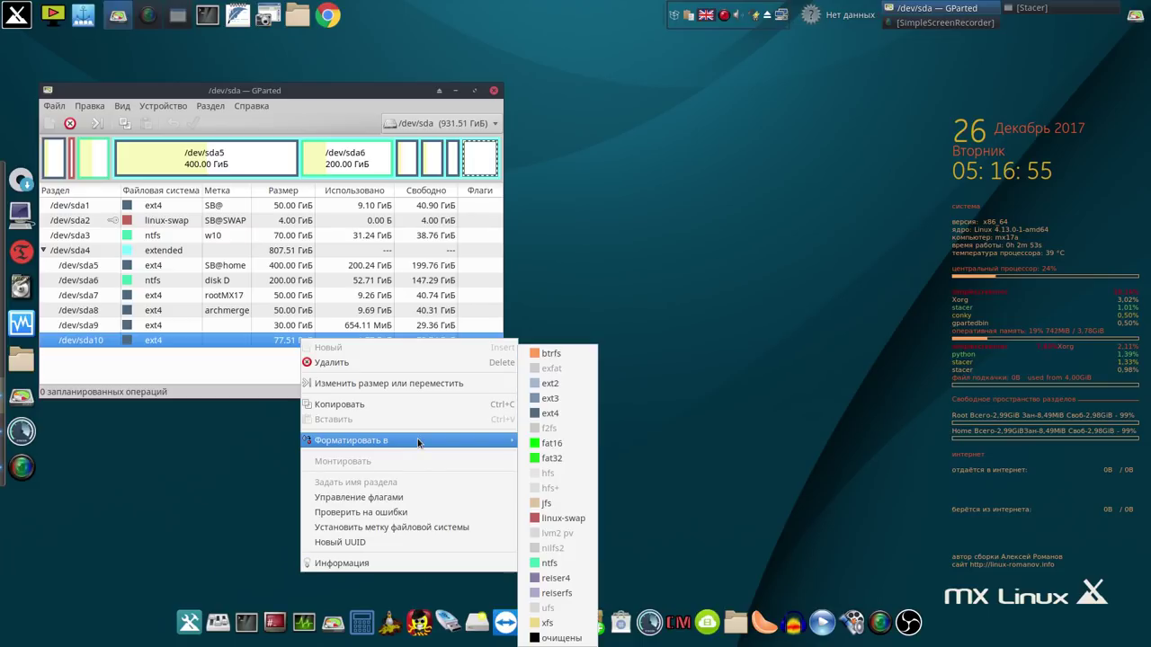
left_click(574, 415)
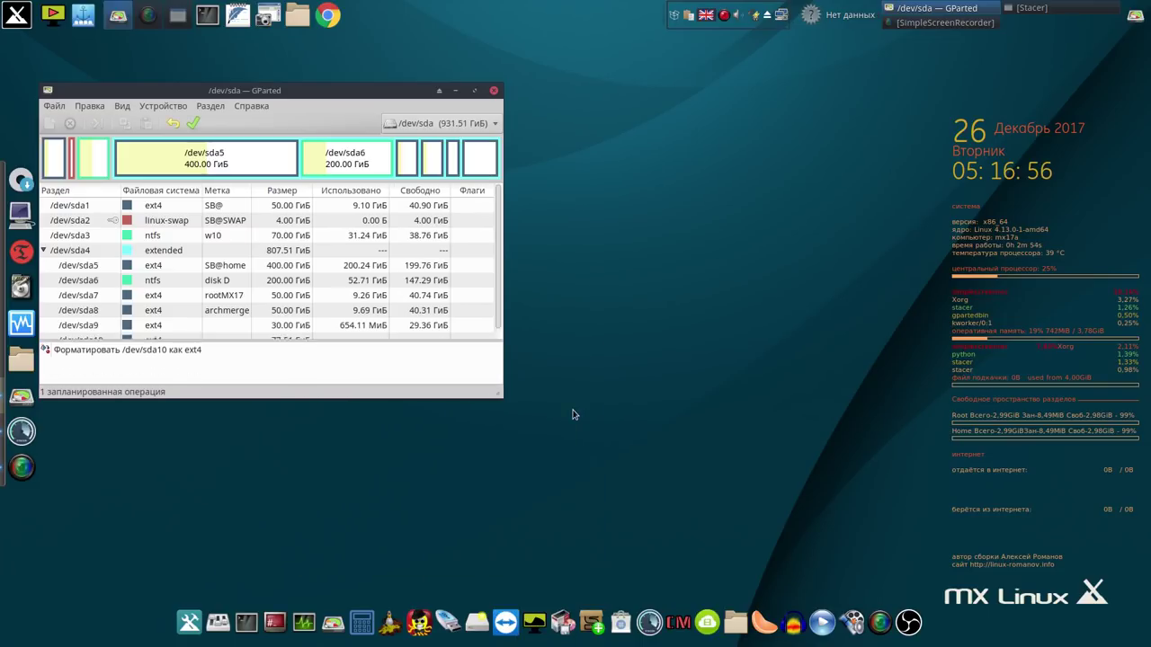
left_click(194, 124)
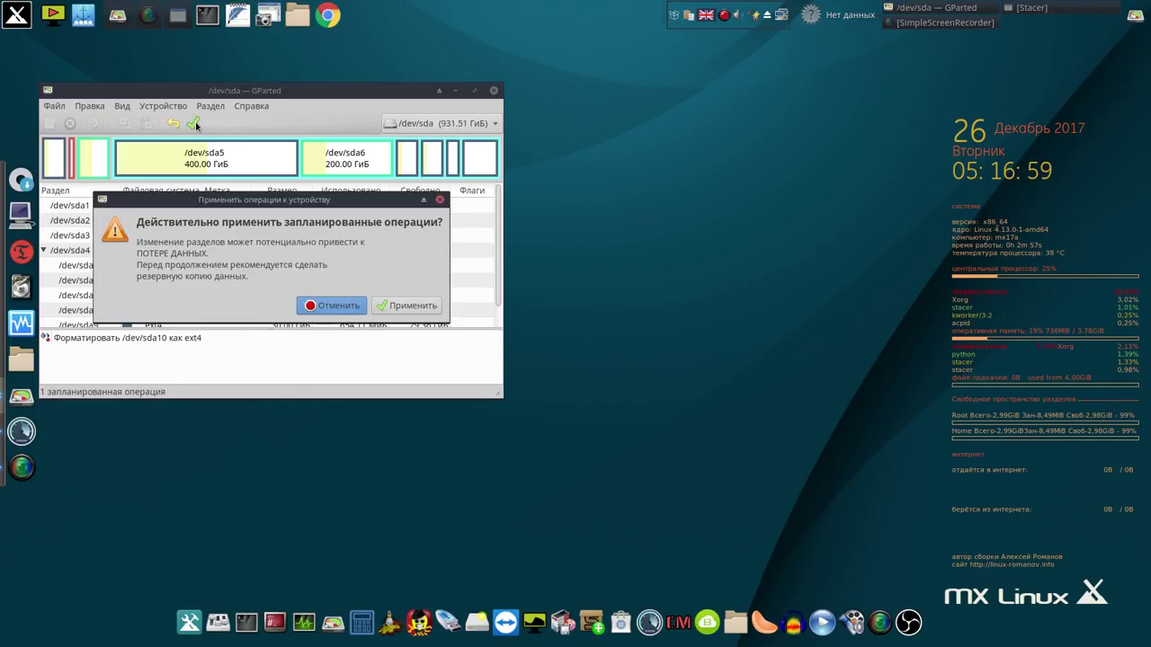
left_click(413, 307)
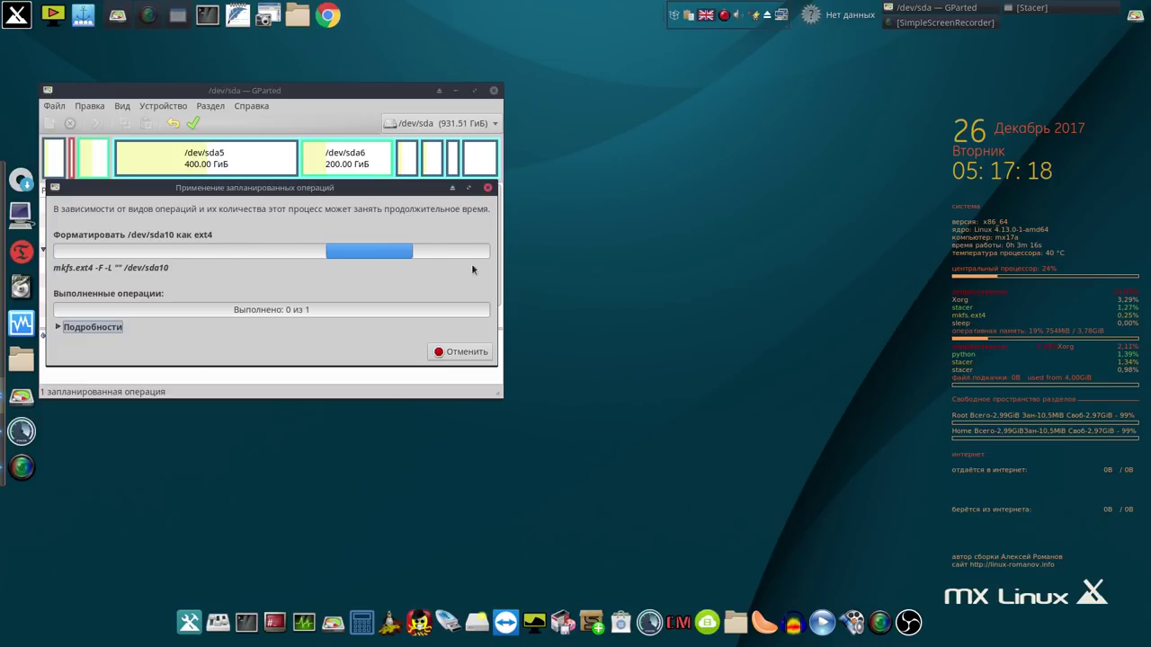
Close the operation dialog, ignore the libparted error for /dev/sdd, select /dev/sda10 and minimise GParted.
left_click(471, 359)
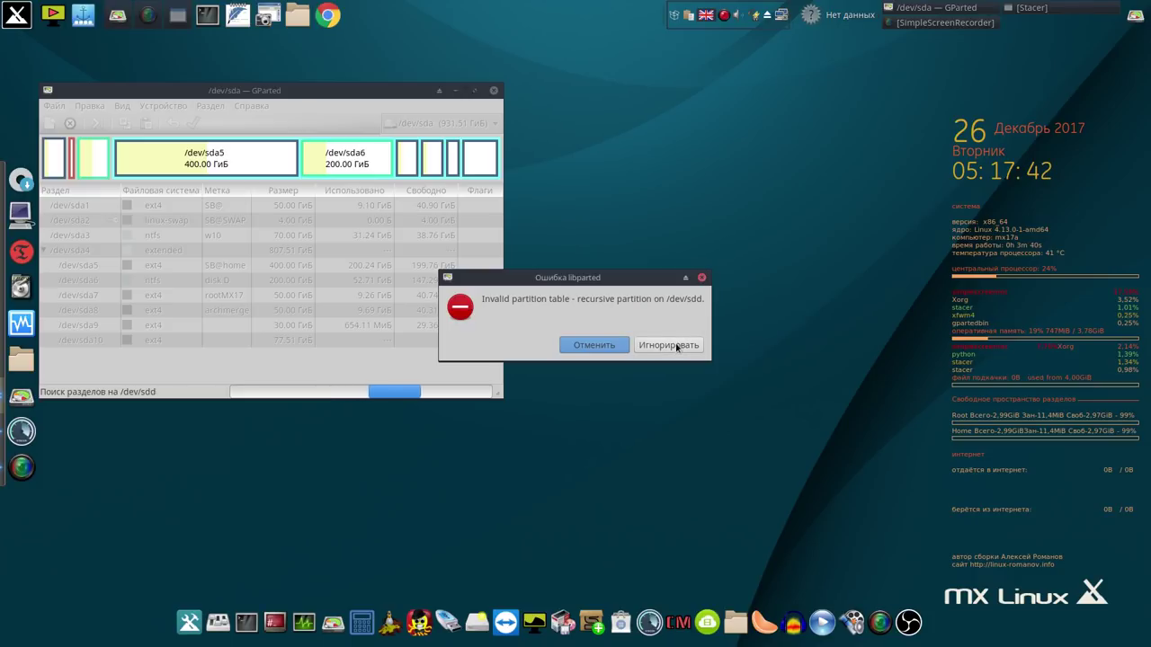
left_click(676, 345)
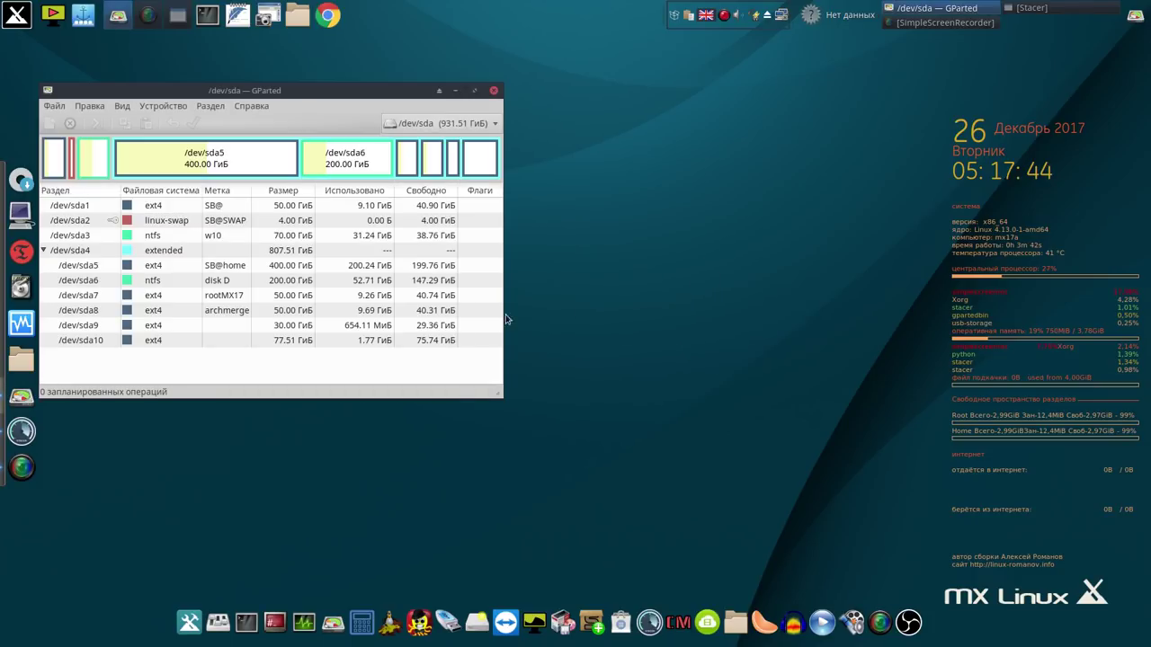
left_click(361, 340)
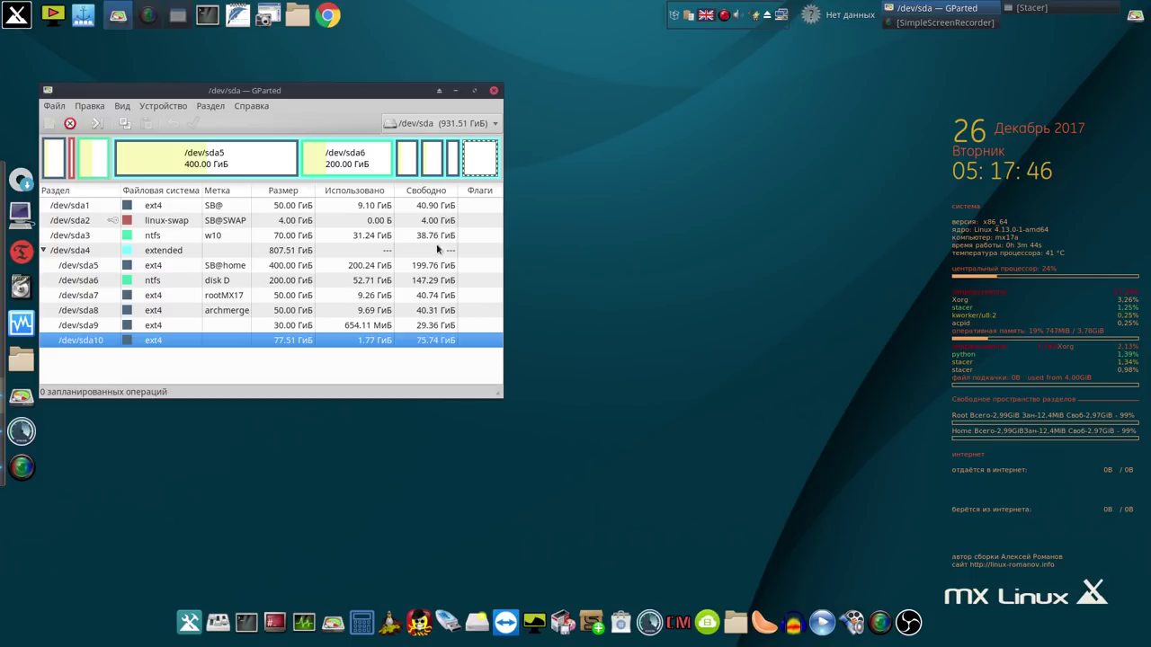
left_click(455, 91)
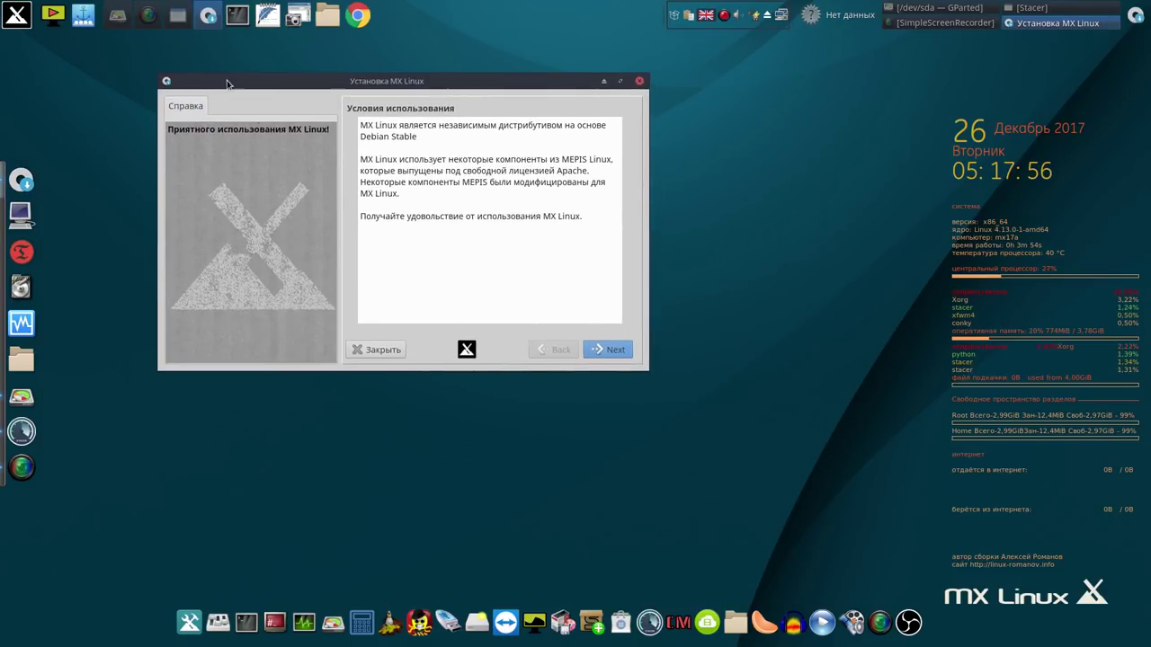
Proceed past the terms of use, check /dev/sda in GParted, and accept disk sda with custom installation on existing partitions.
left_click(606, 350)
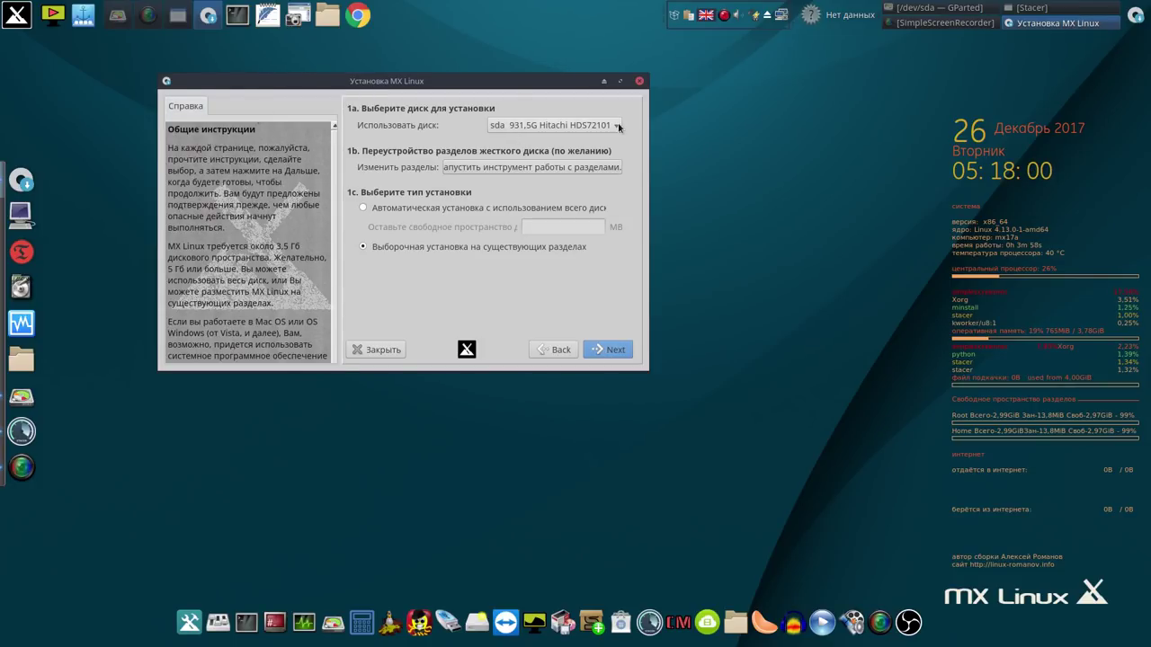
left_click(929, 12)
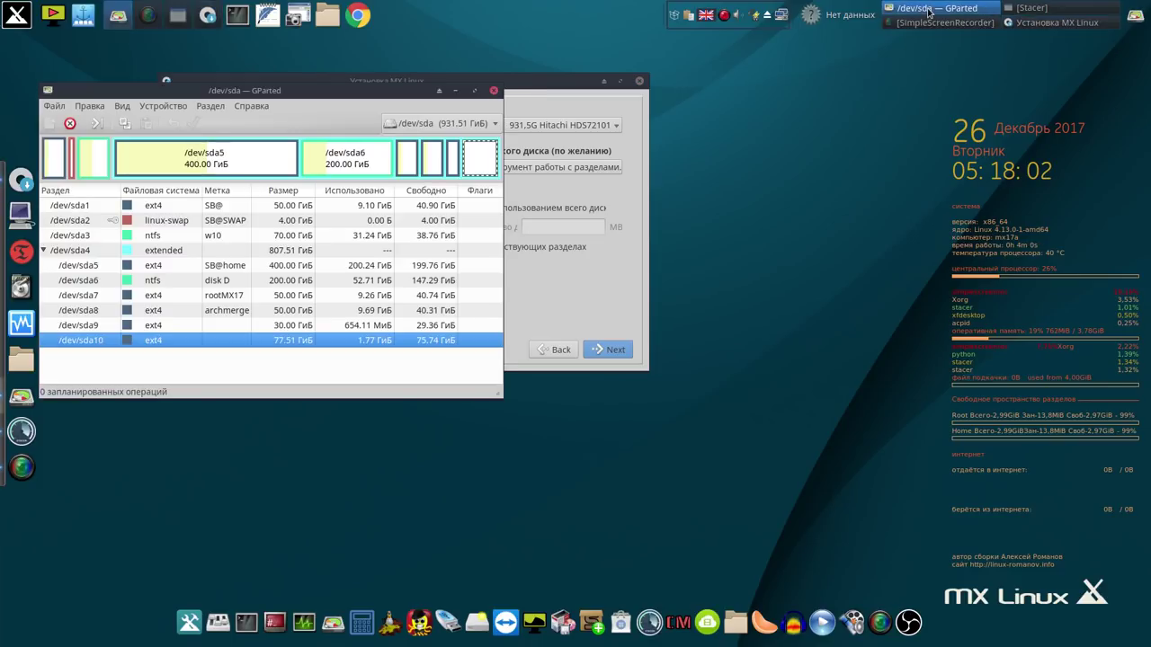
left_click(455, 90)
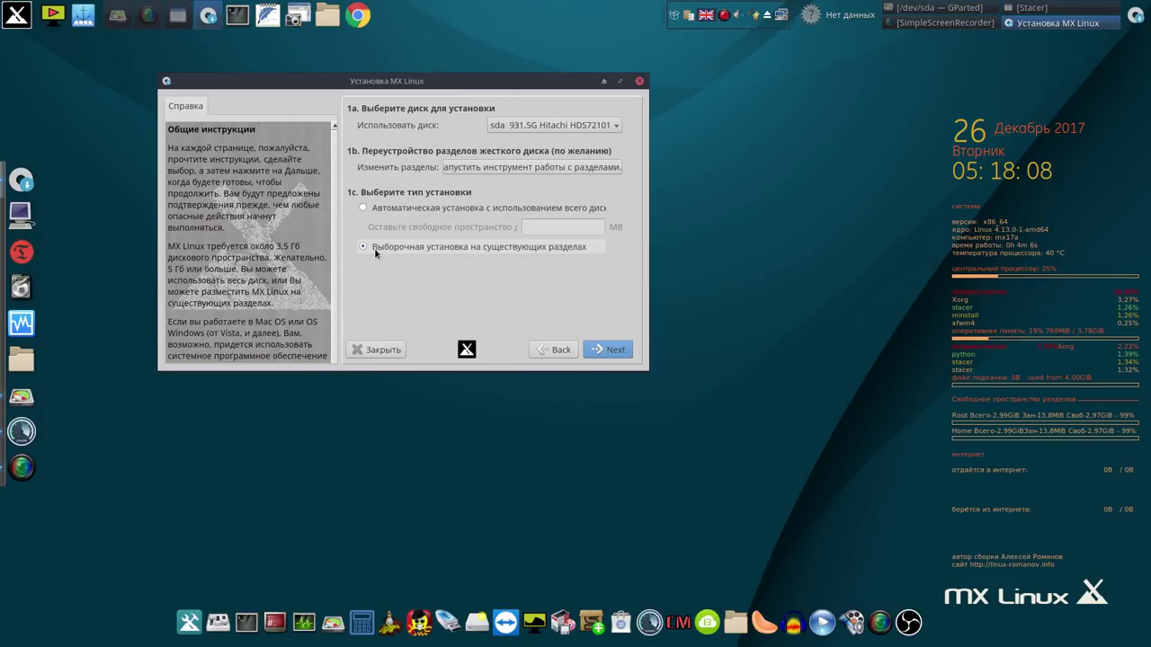
left_click(610, 351)
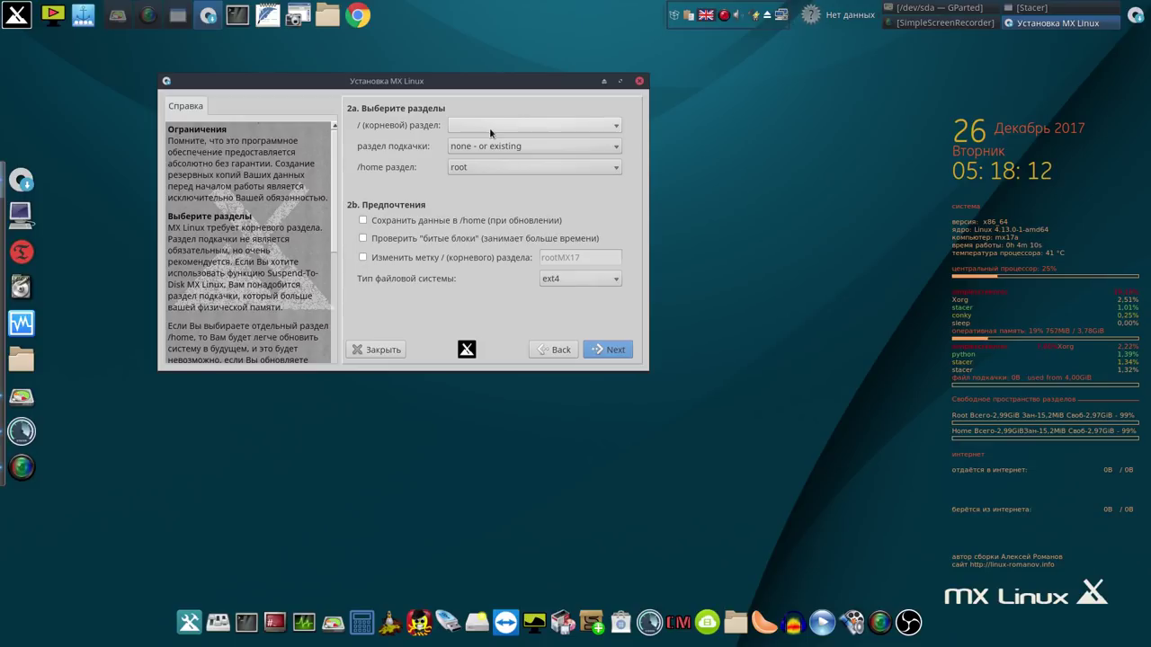
Choose sda10 as the root partition and sda2 as the swap partition for the installation.
left_click(614, 127)
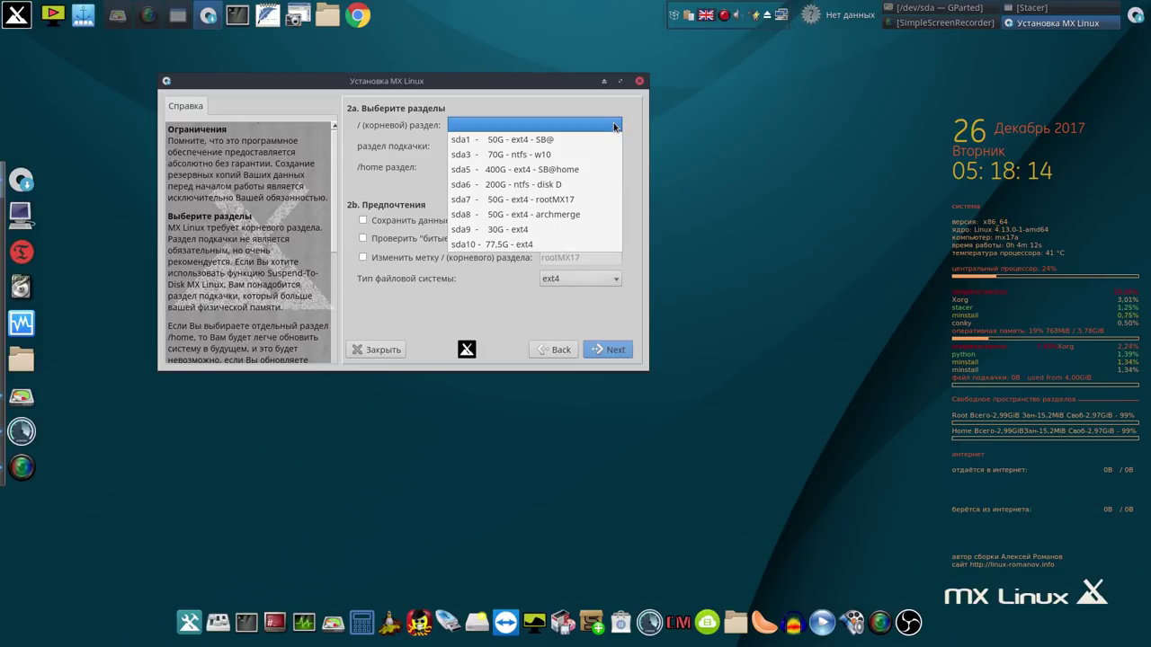
left_click(534, 244)
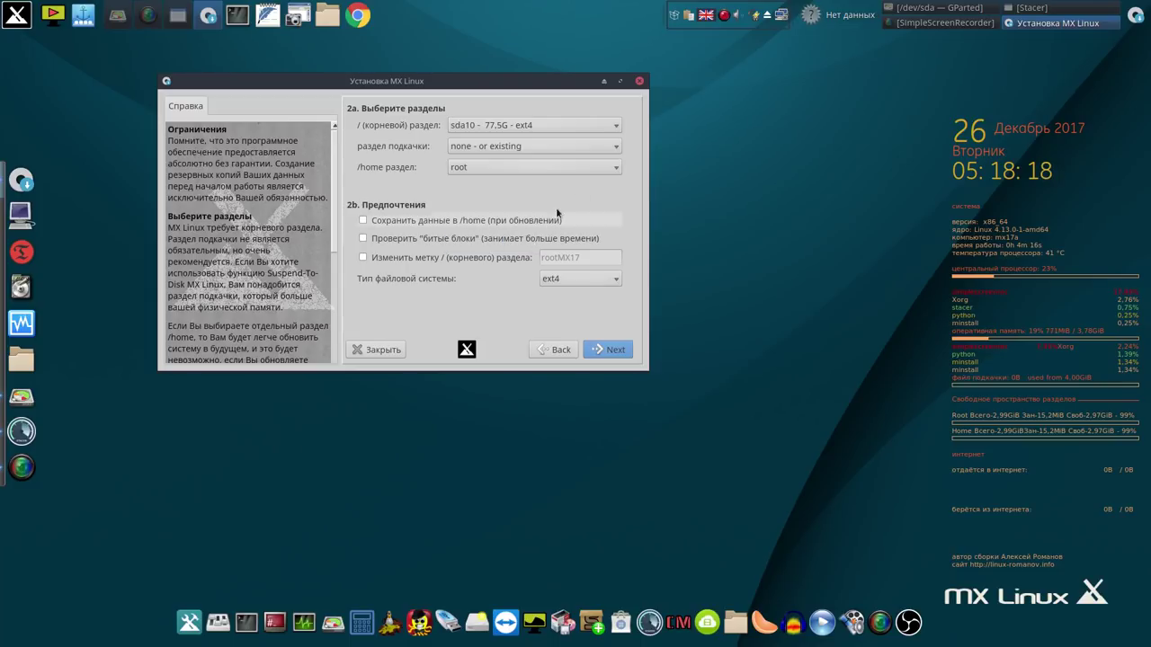
left_click(619, 148)
left_click(604, 163)
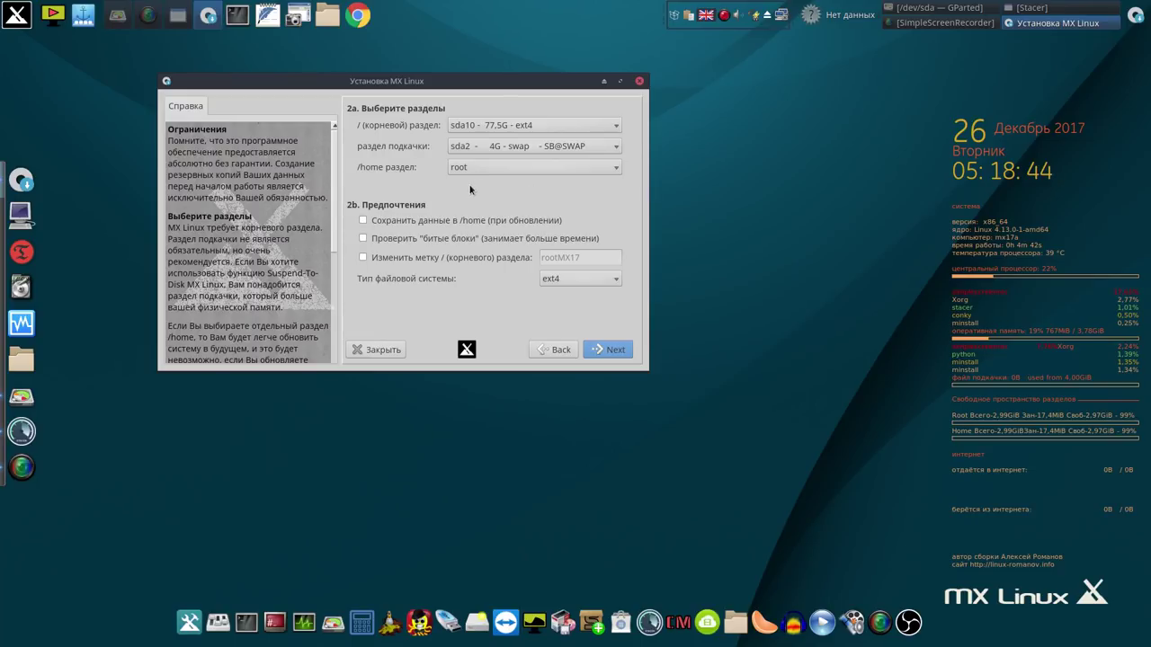
Check partition /dev/sda10 in GParted, then start the installation and confirm formatting /dev/sda10 for root.
left_click(928, 11)
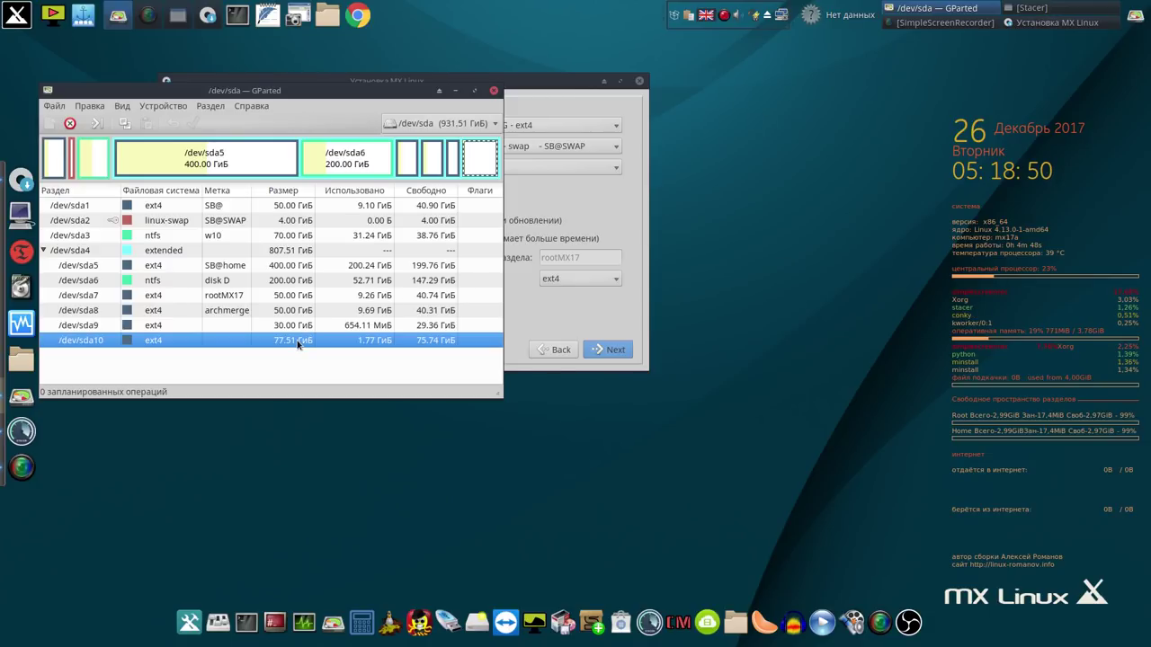
left_click(456, 91)
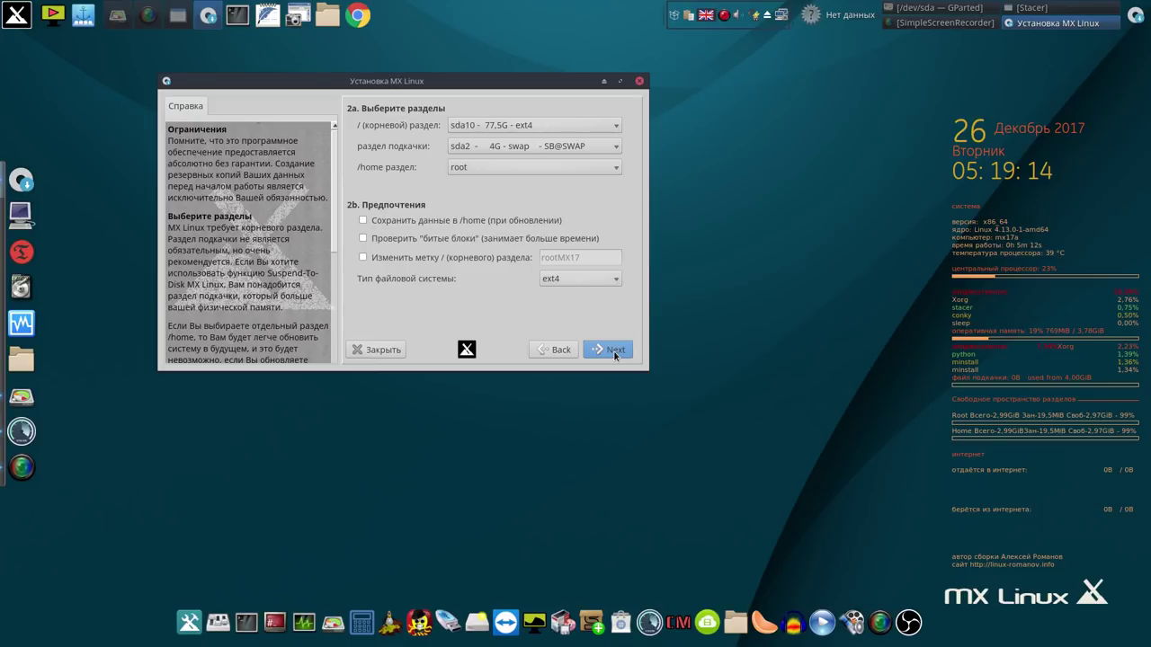
left_click(615, 352)
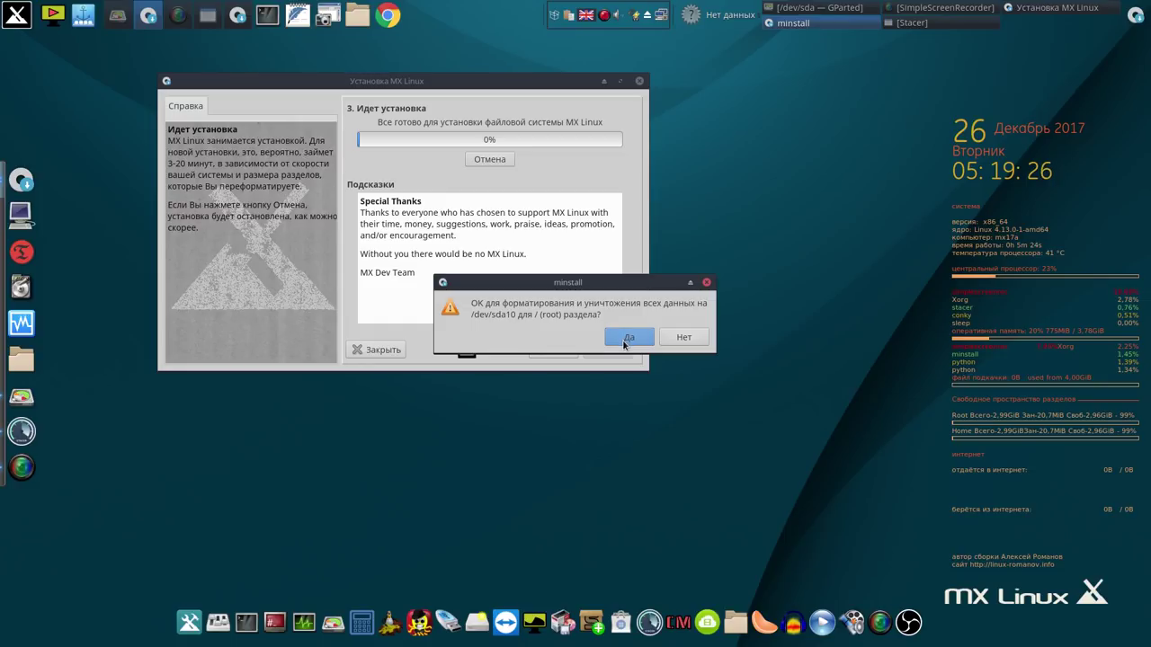
left_click(626, 339)
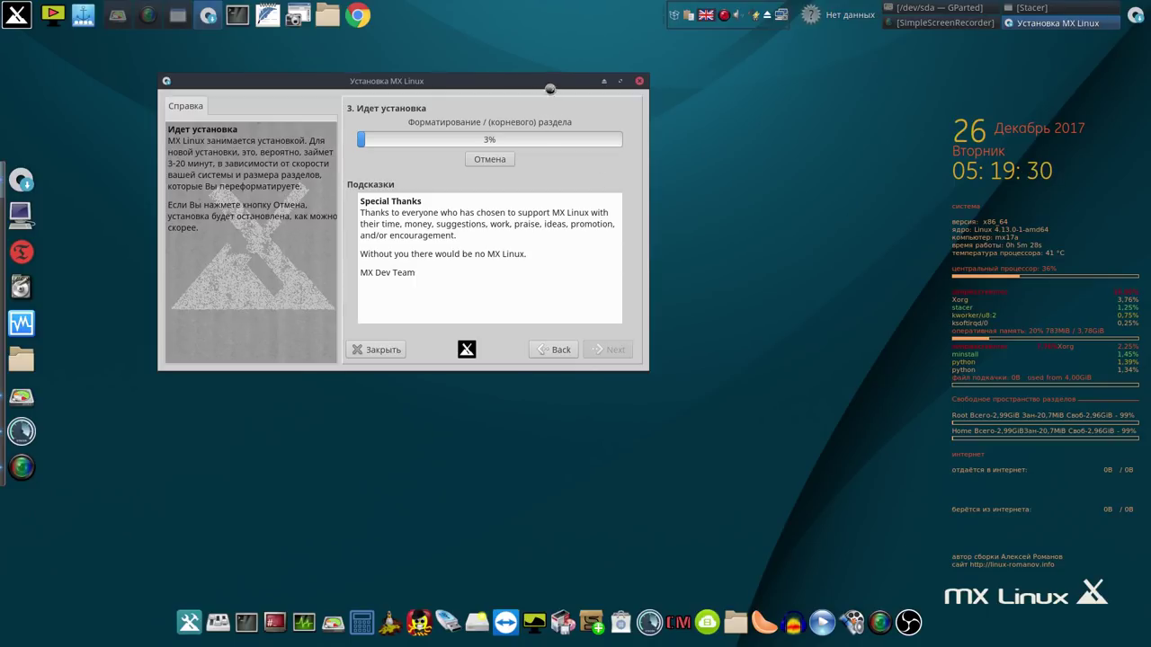
Move the installer window towards the middle of the desktop and pause the screen recording.
left_click_drag(553, 88, 838, 97)
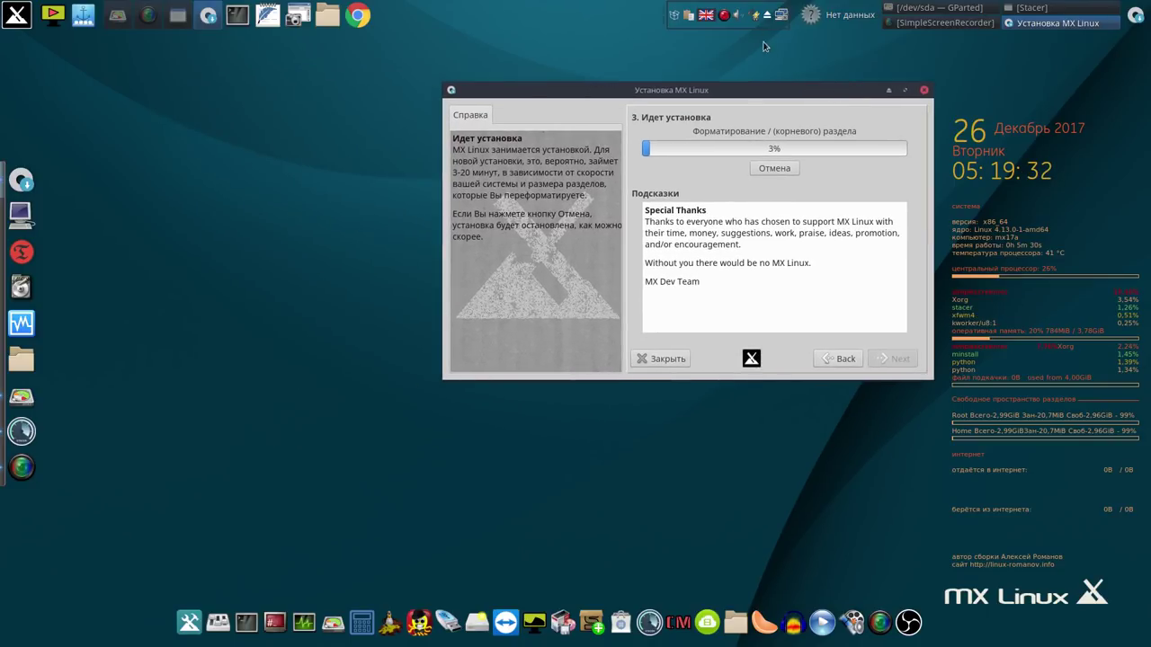
right_click(726, 20)
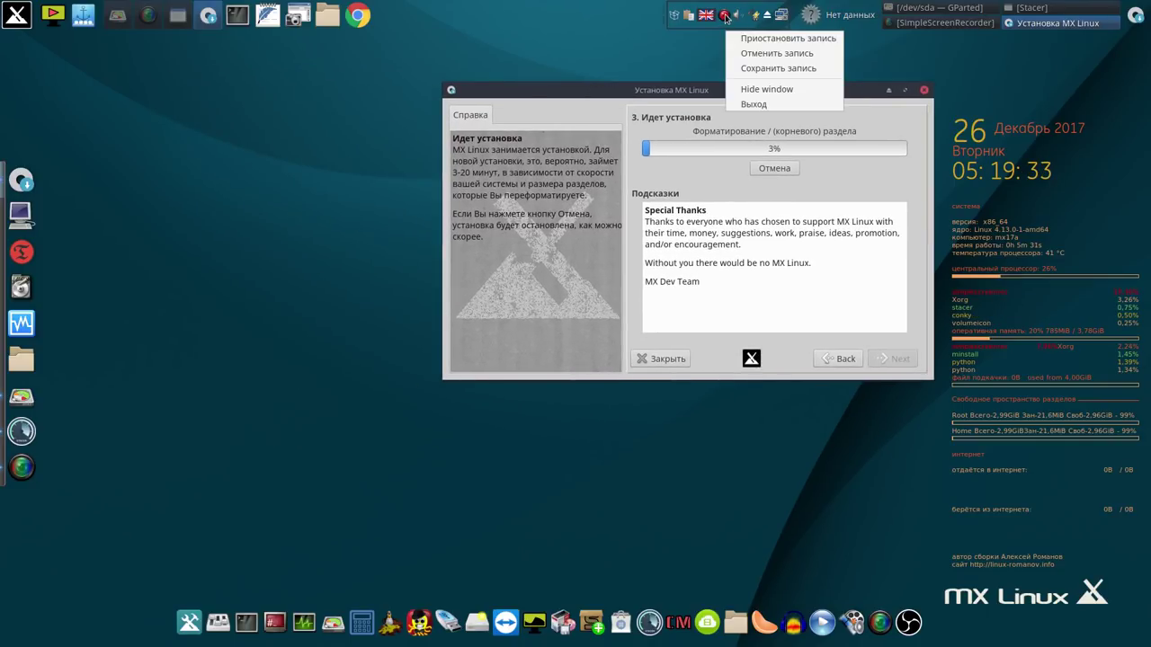
left_click(773, 33)
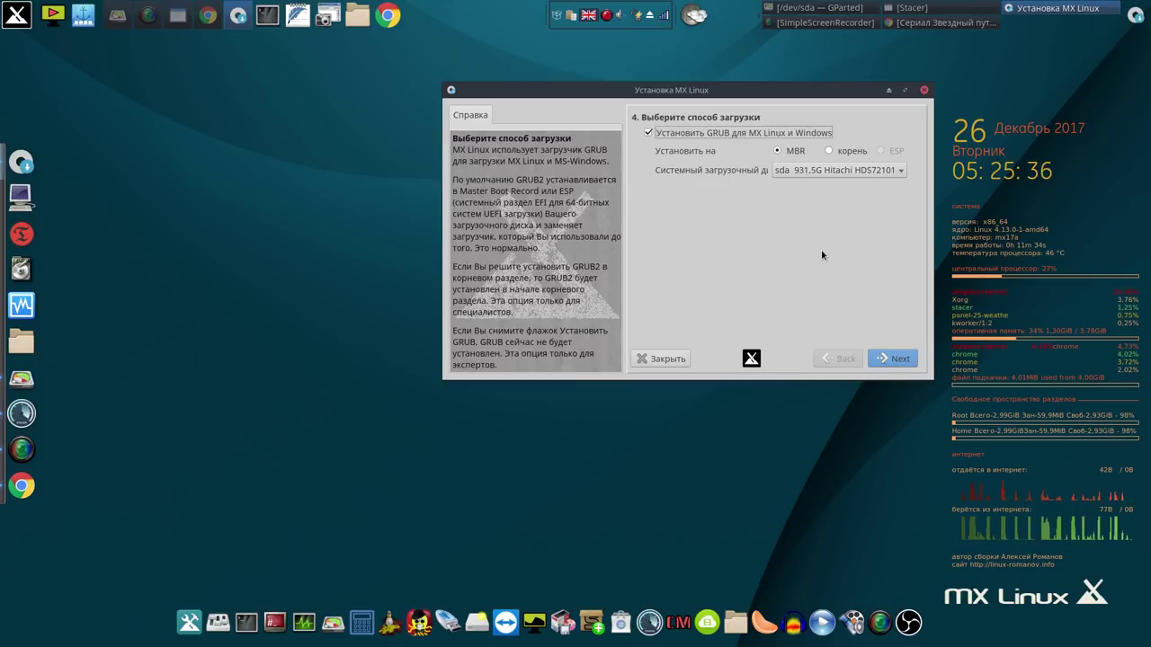
Install the GRUB bootloader to the MBR of disk sda and confirm the installation.
left_click(899, 360)
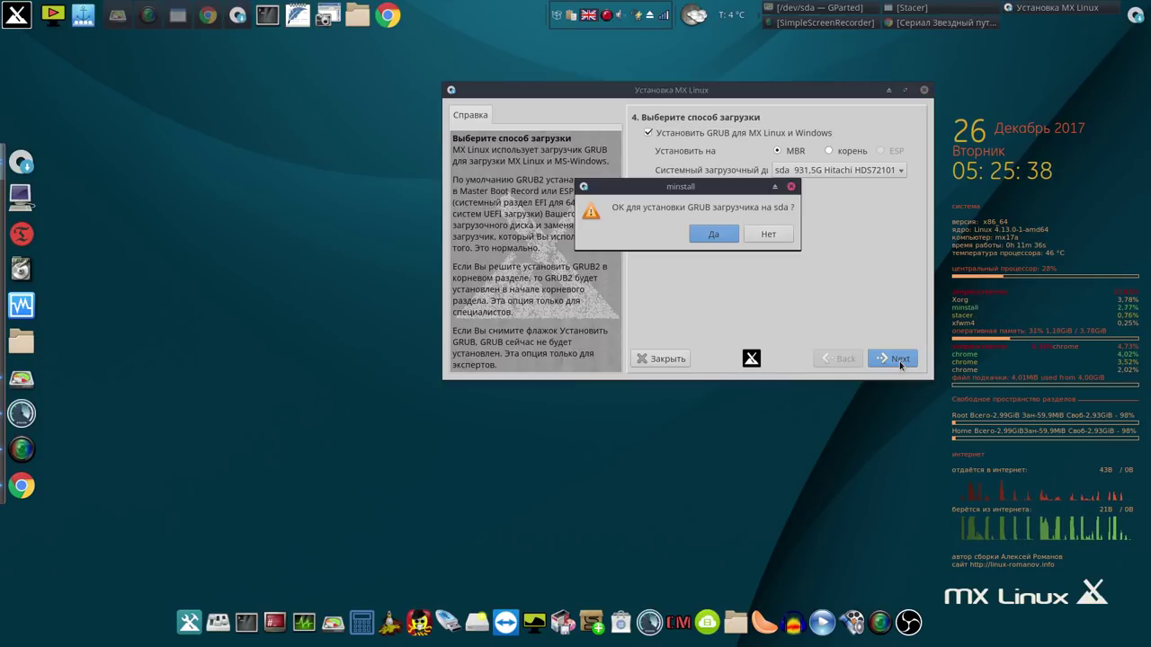
left_click(714, 235)
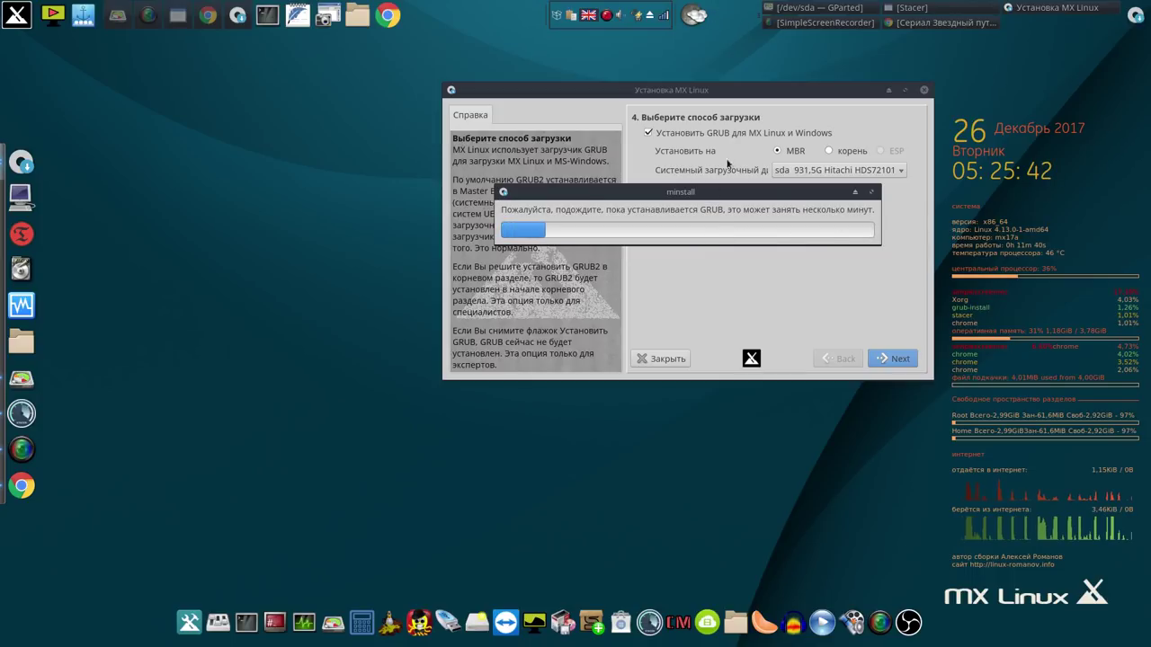
right_click(607, 18)
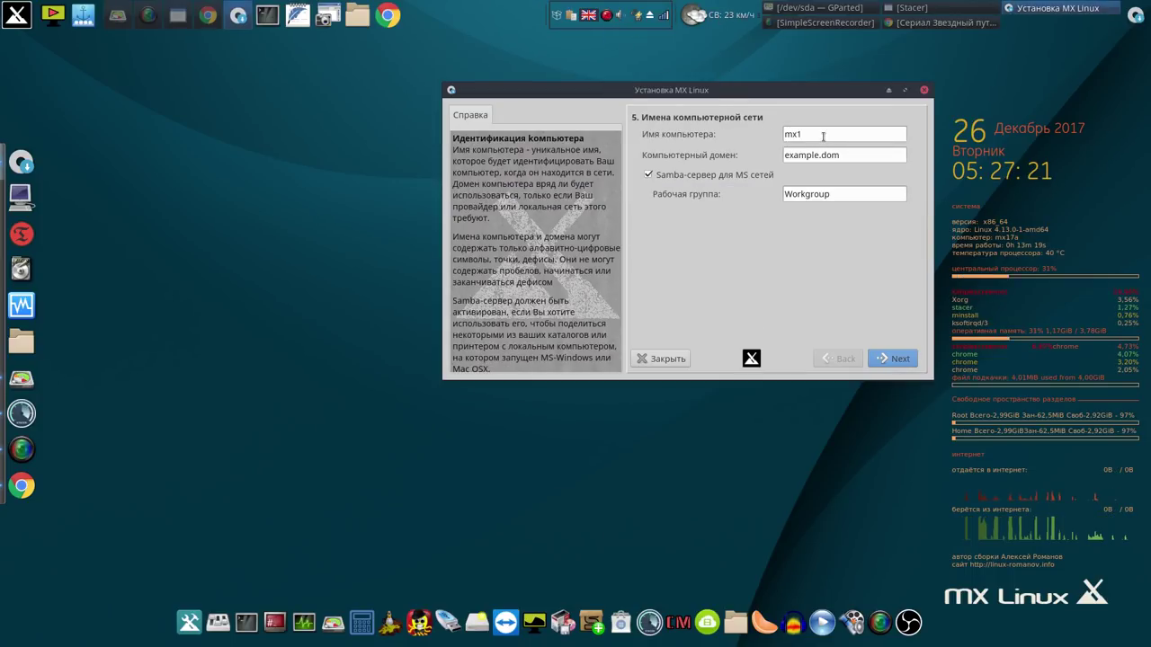
Set the computer name to mx17-5 and continue with the default domain and Samba workgroup settings.
left_click(823, 136)
type("7-5")
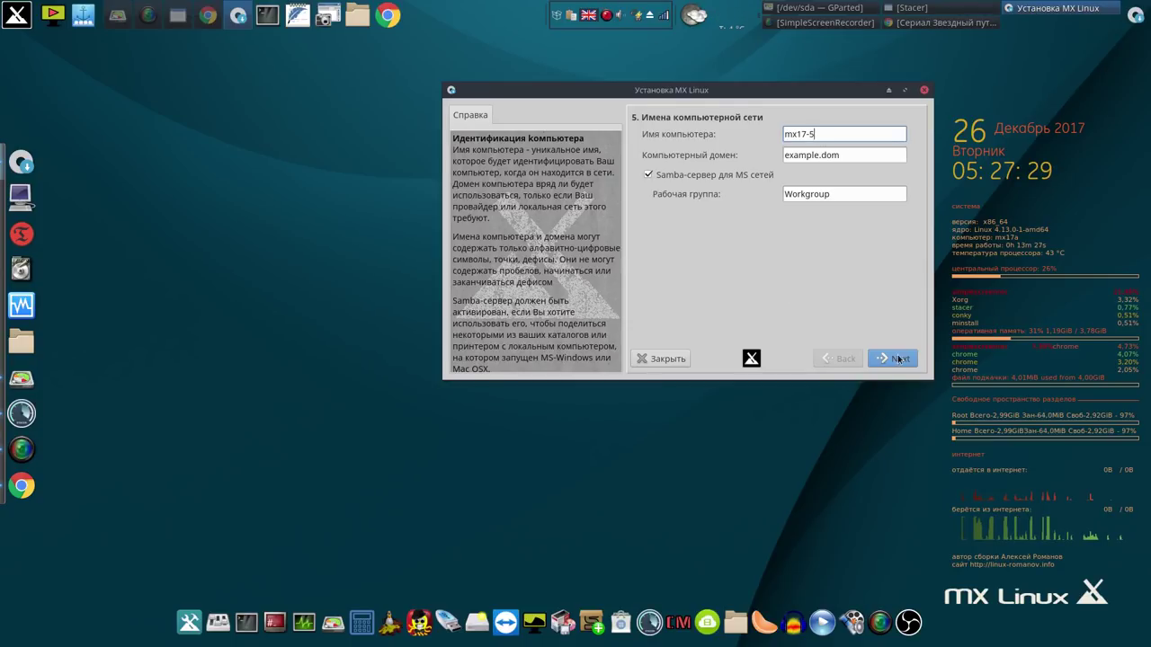
left_click(897, 364)
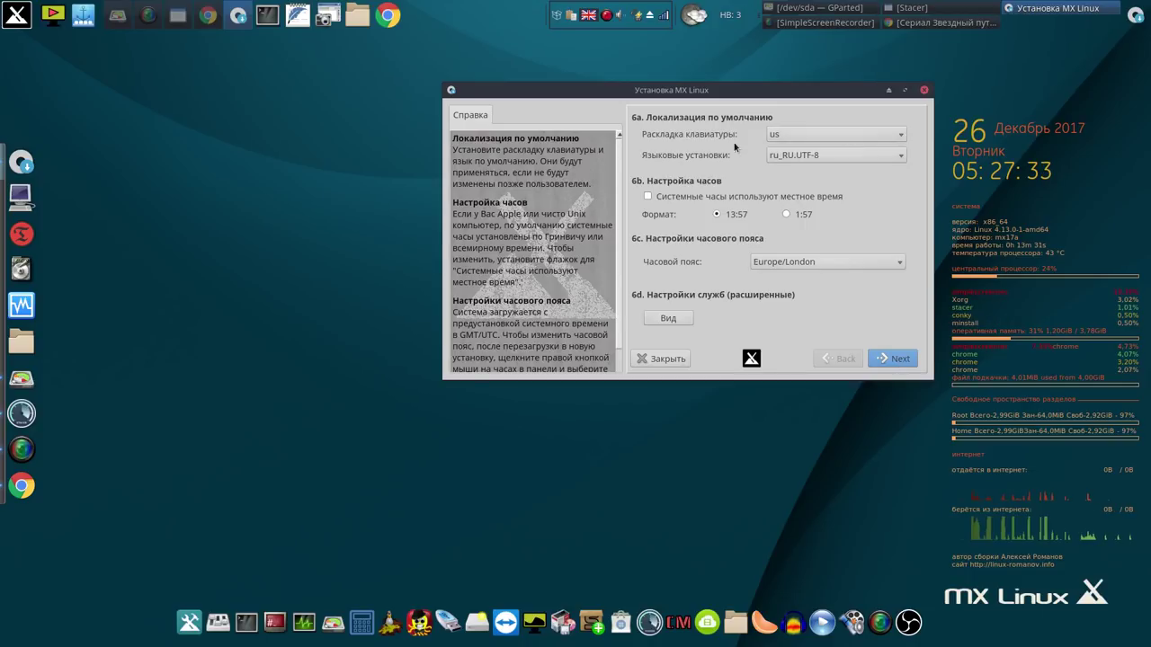
Set the keyboard layout to uk and accept the default language, clock and time zone settings.
left_click(903, 135)
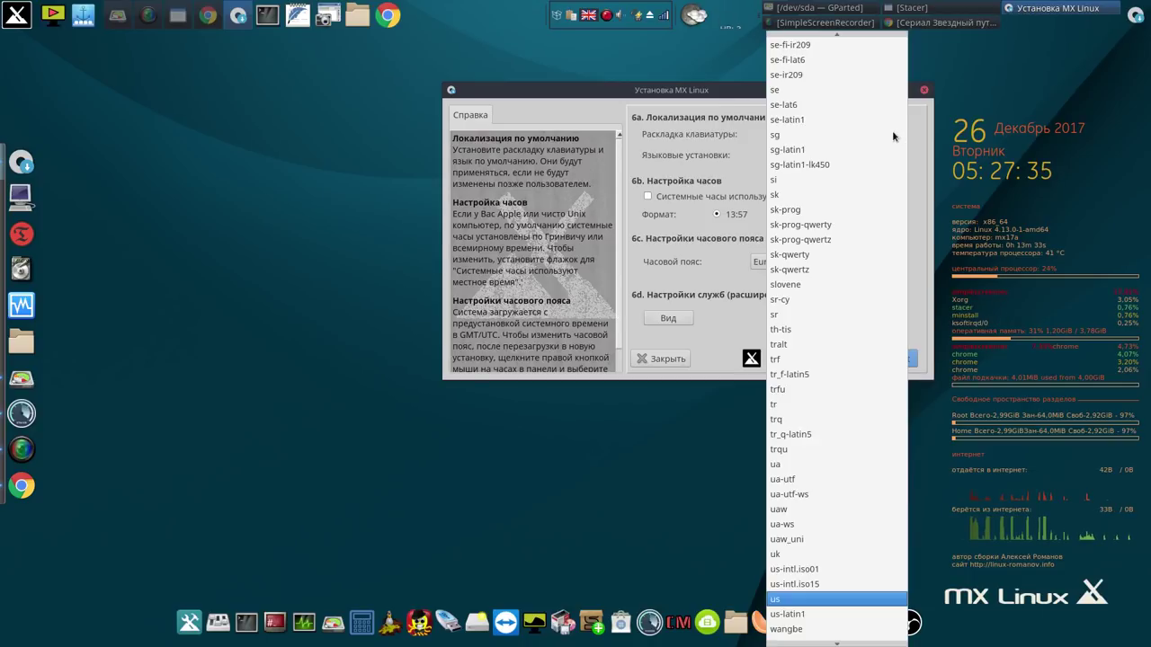
left_click(813, 554)
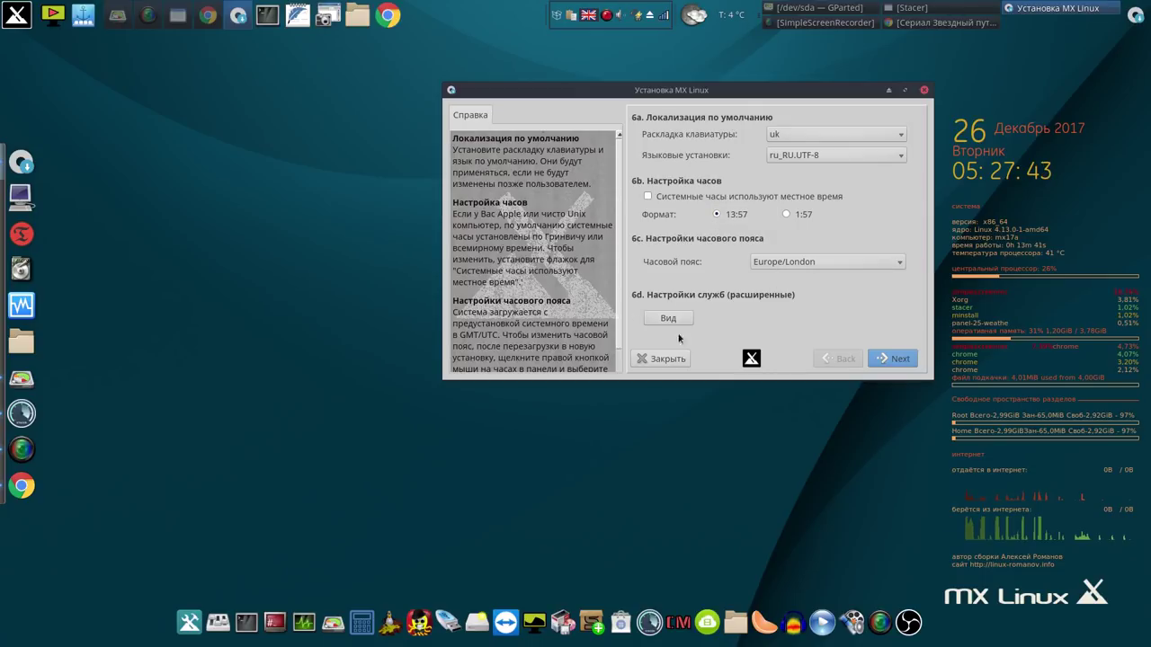
left_click(891, 359)
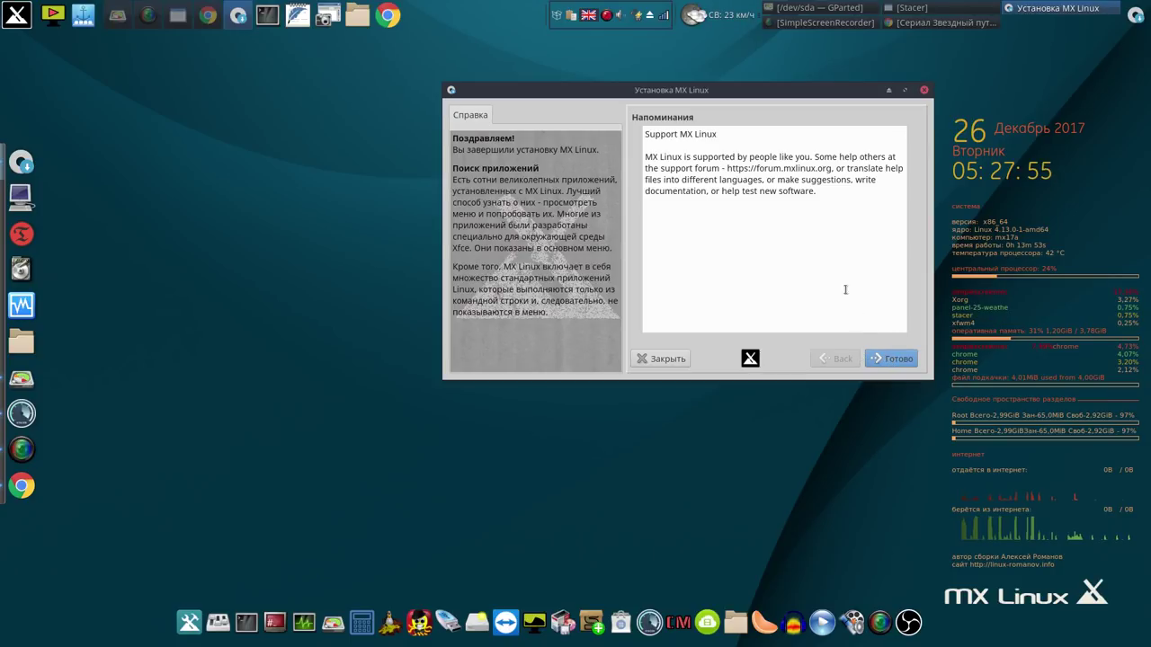
Finish the MX Linux installer and decline the immediate reboot.
left_click(892, 360)
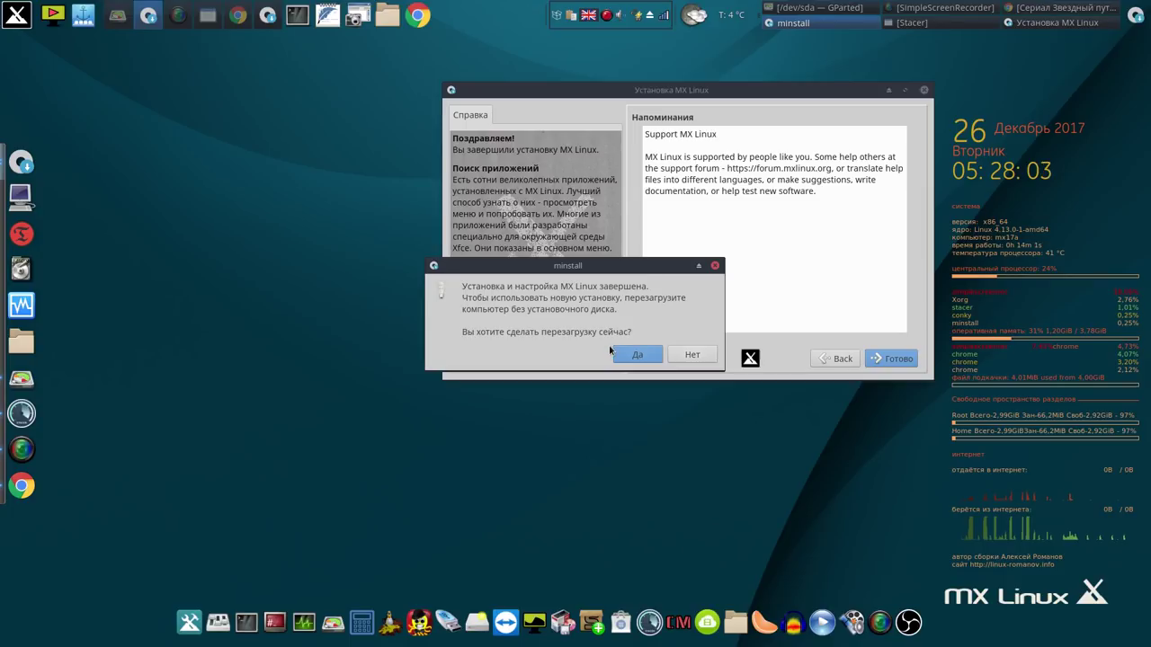
left_click(695, 356)
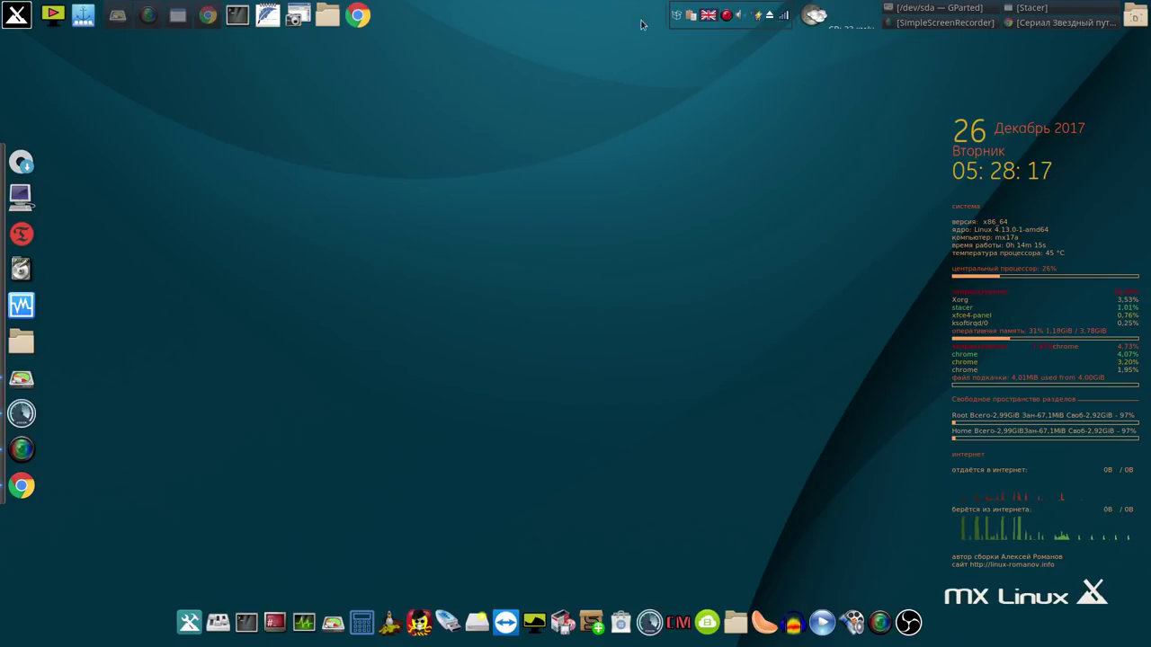
Restore and close Stacer, then pause the recording in the SimpleScreenRecorder window.
left_click(1022, 11)
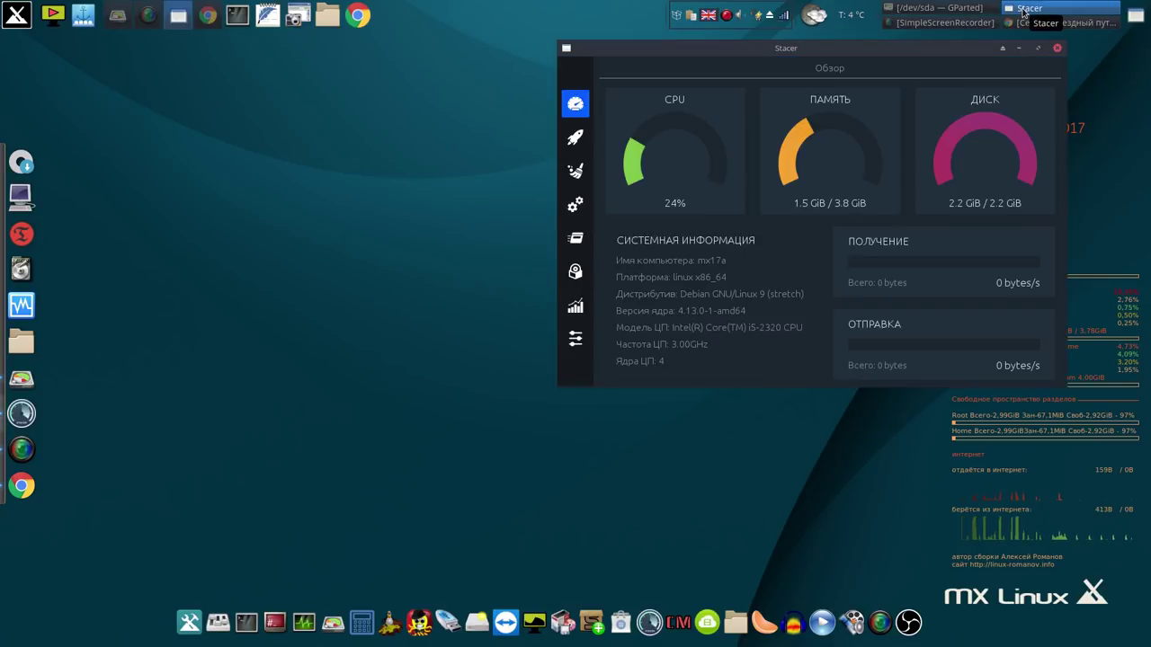
left_click(1057, 48)
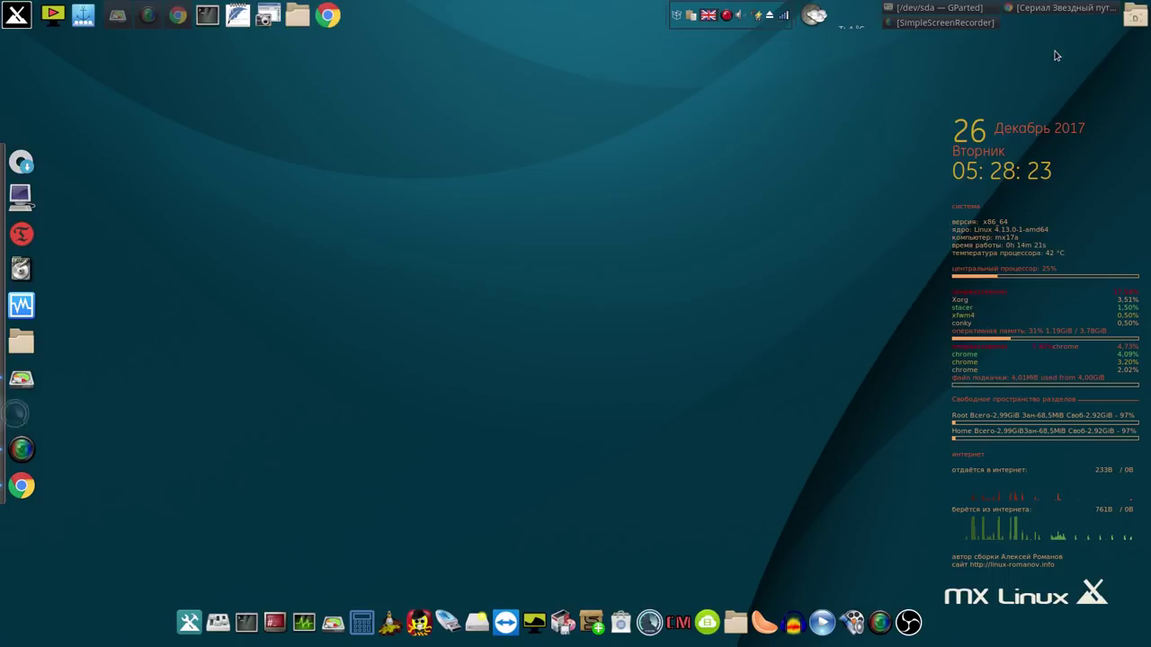
left_click(940, 25)
left_click(630, 179)
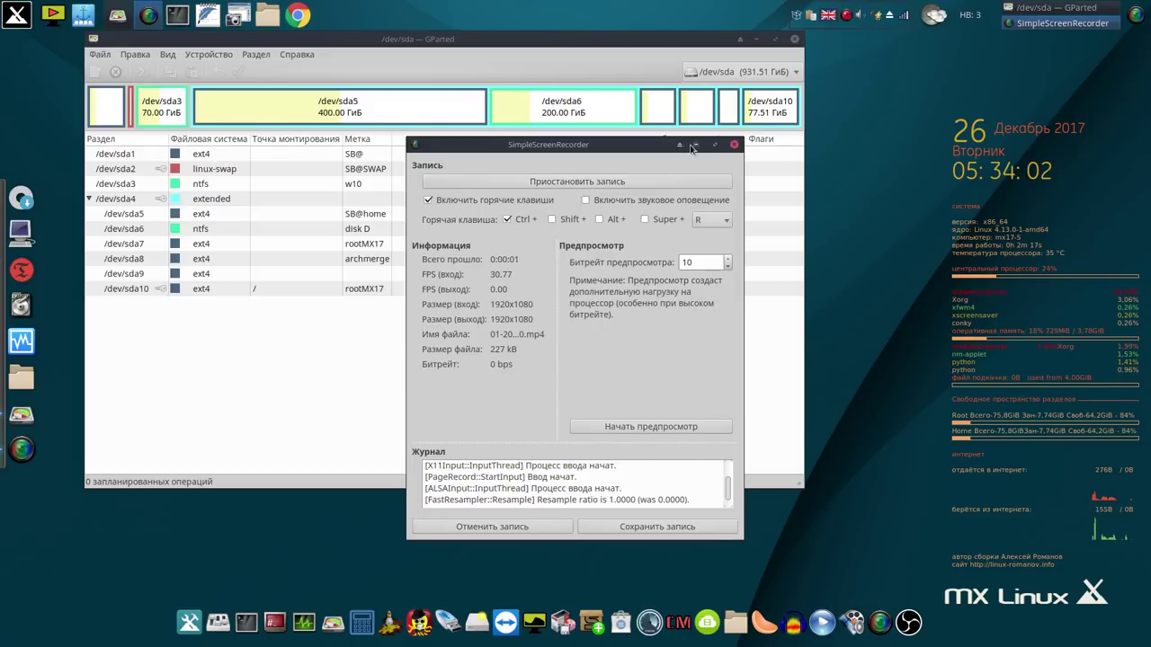
Minimise SimpleScreenRecorder, inspect the mounted root partition /dev/sda10 in GParted, and minimise GParted.
left_click(697, 144)
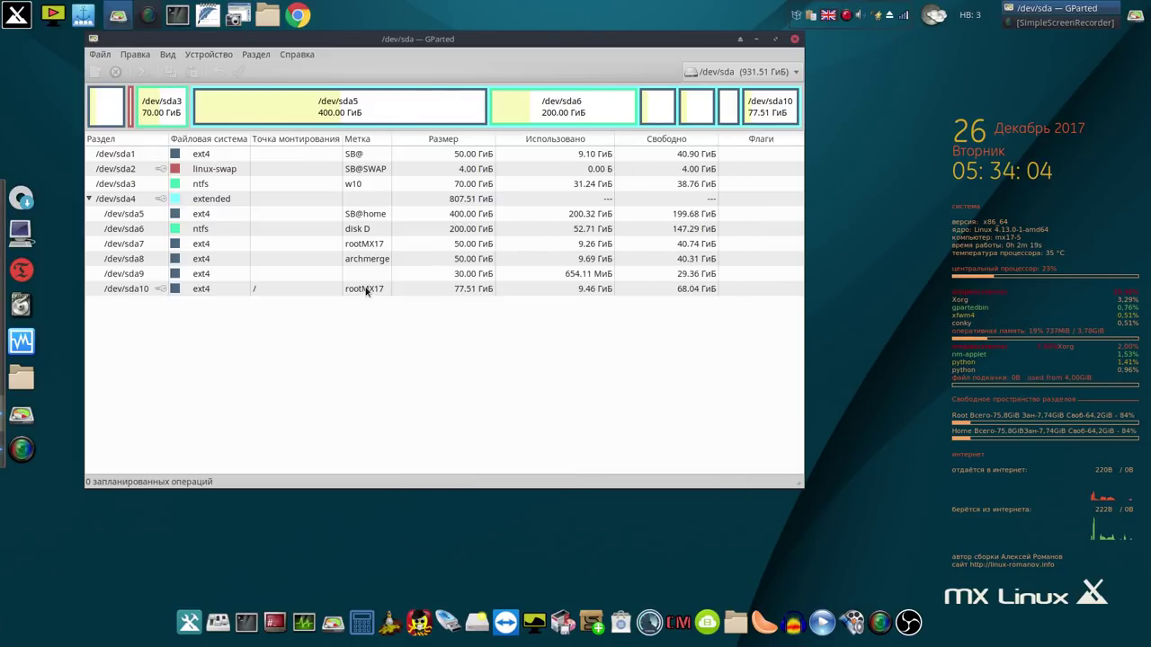
left_click(439, 288)
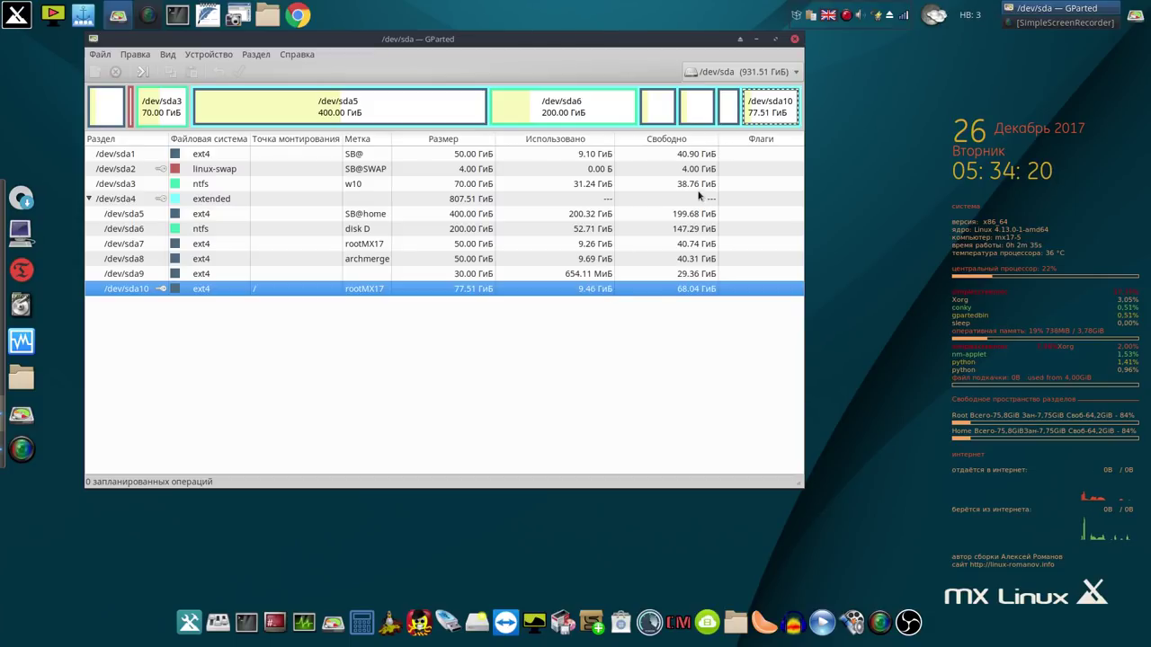
left_click(756, 41)
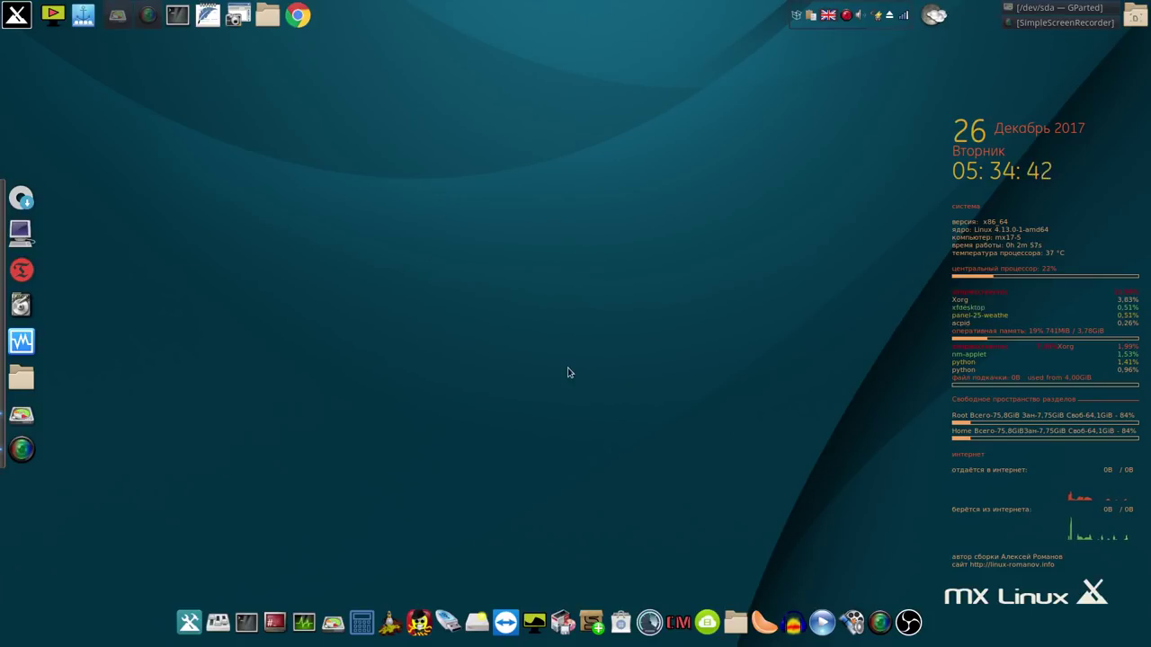
Restore the GParted window, close it, and pause the screen recording.
left_click(1068, 9)
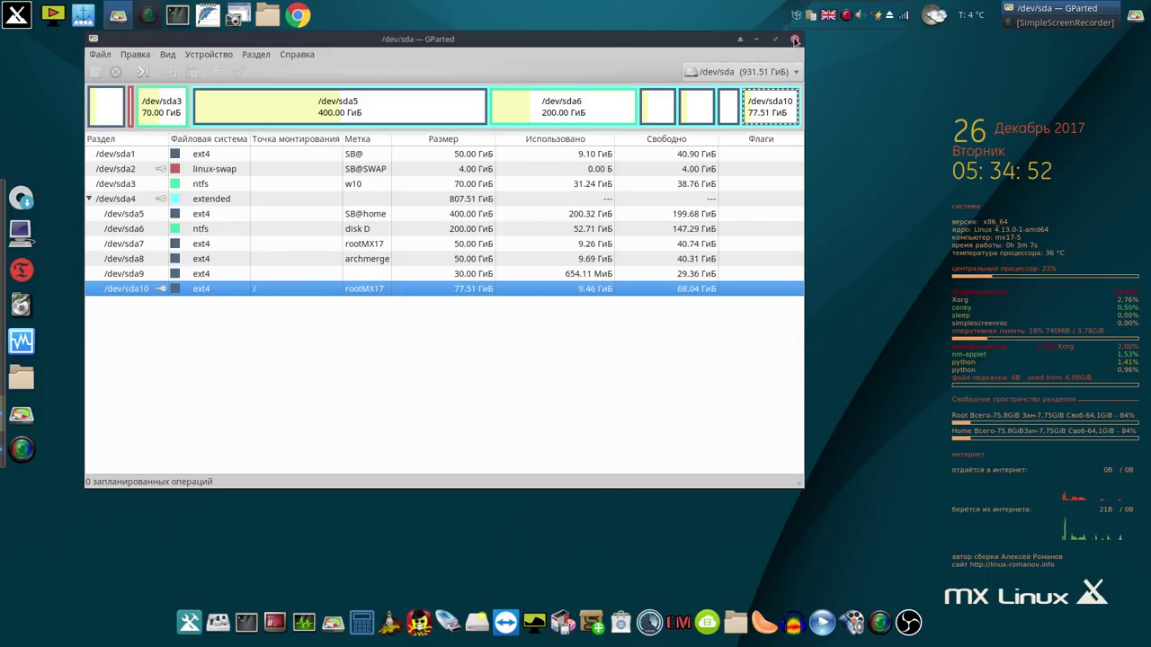
left_click(795, 40)
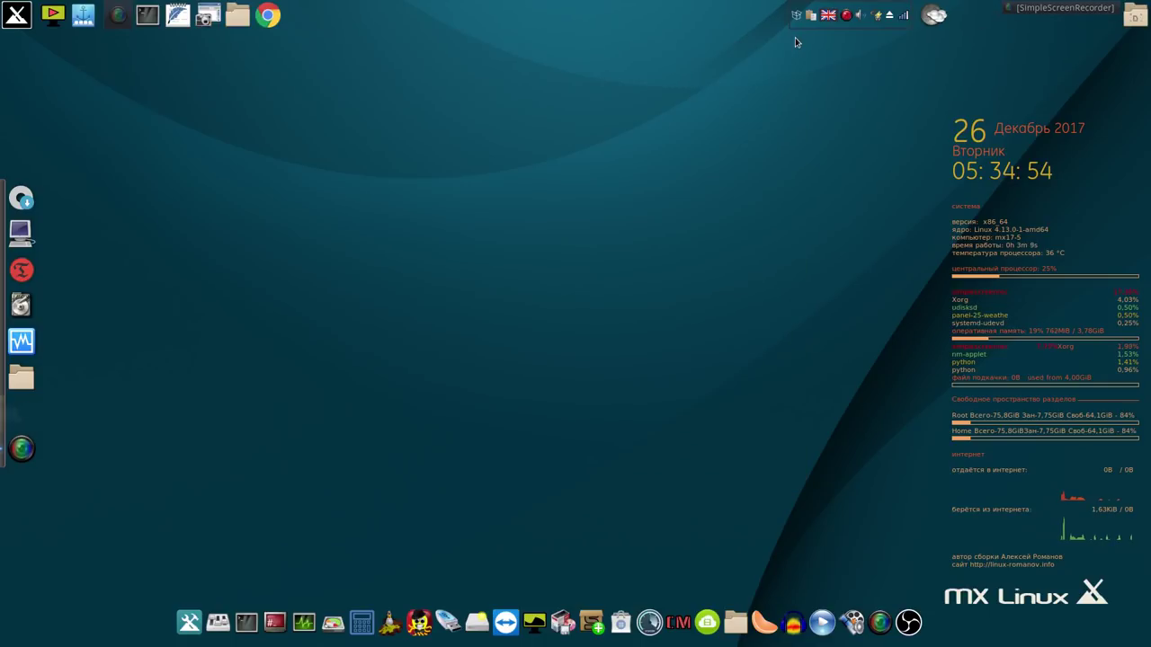
right_click(845, 16)
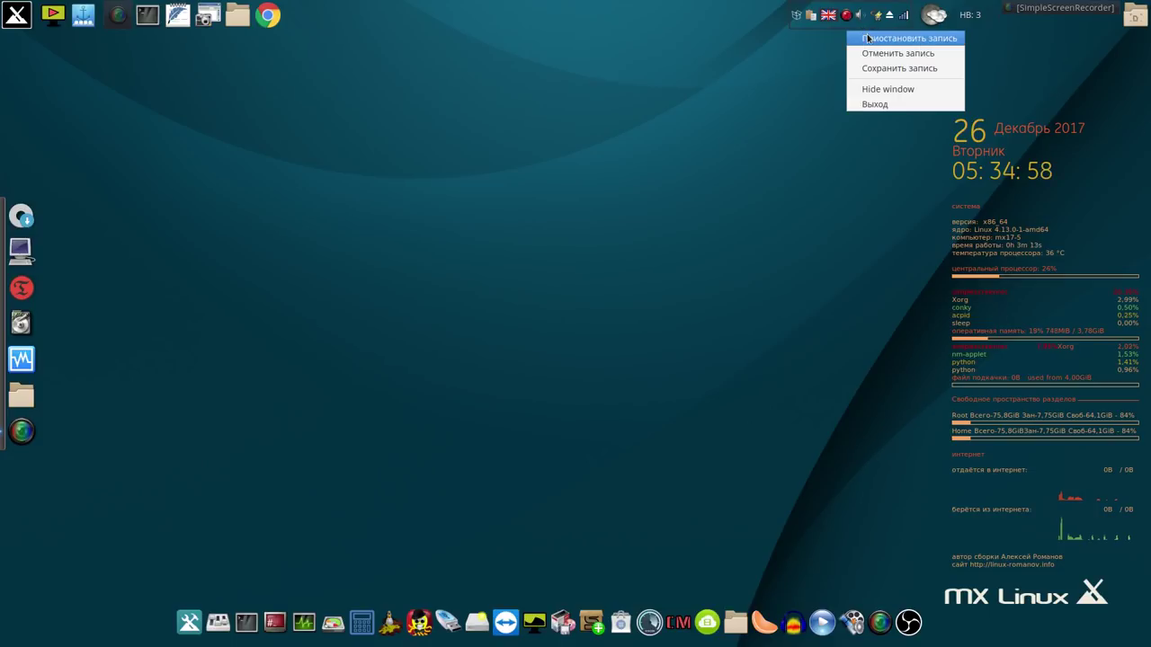
left_click(865, 37)
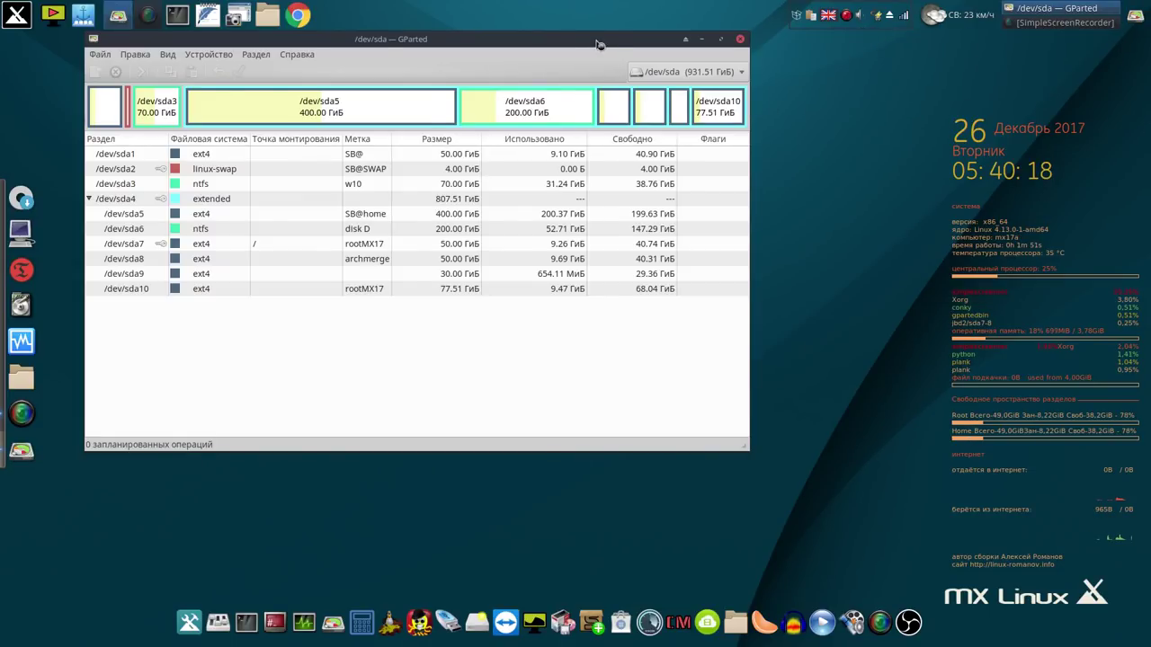
Queue formatting of the /dev/sda10 partition as ext4 in GParted.
left_click_drag(596, 41, 655, 73)
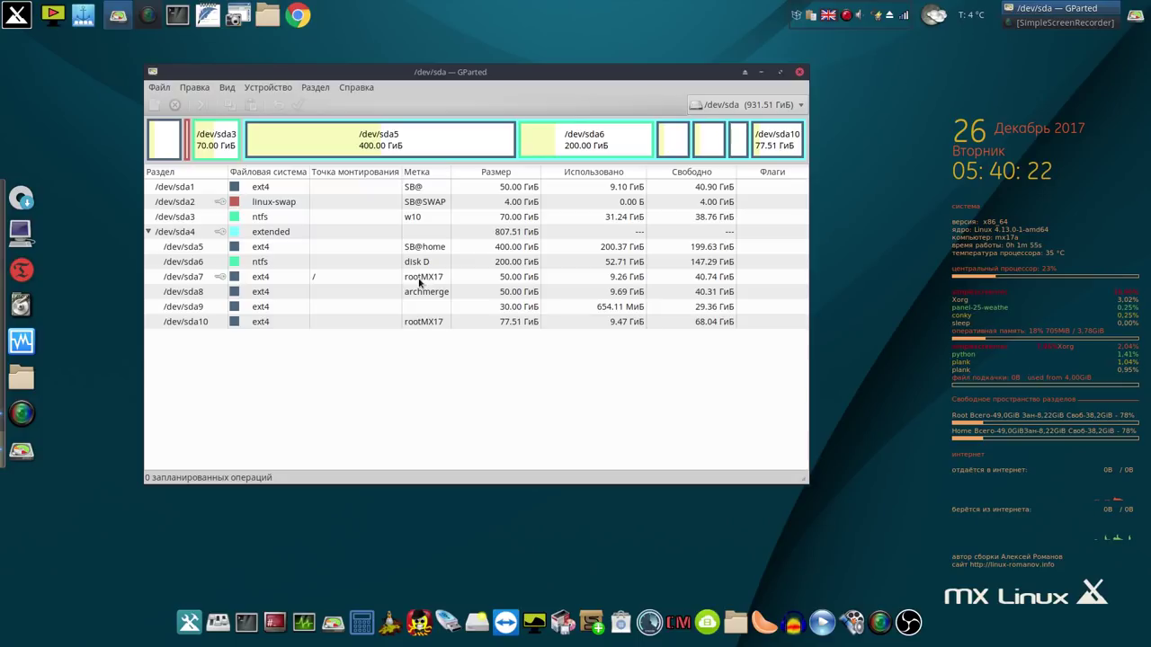
left_click(521, 324)
right_click(520, 324)
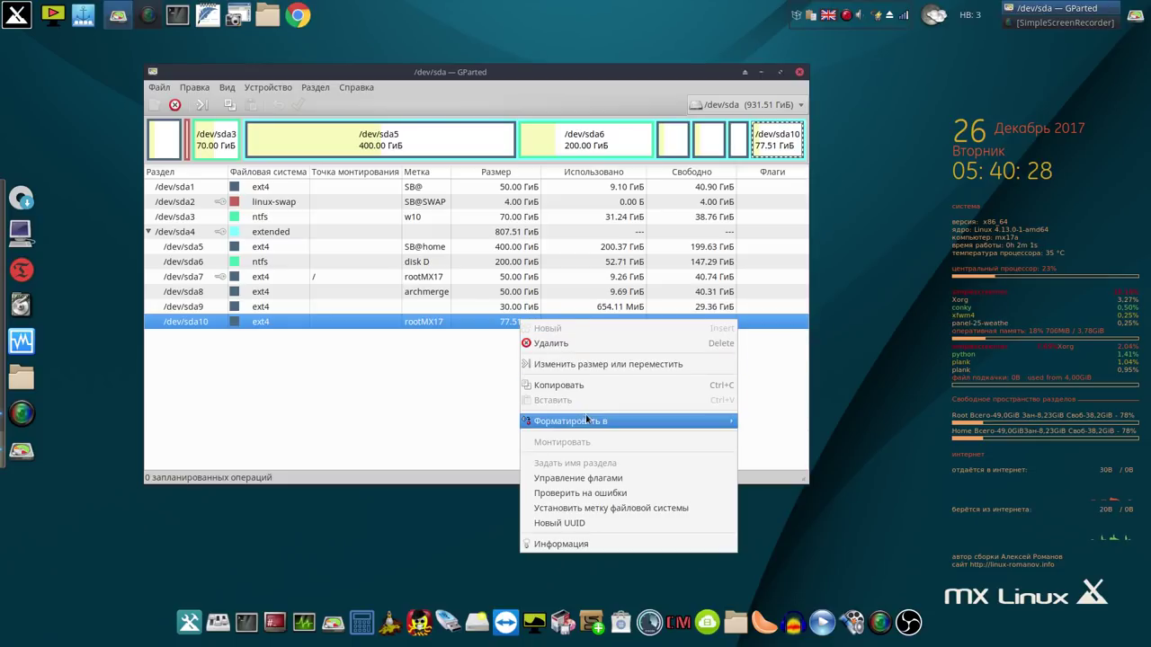
mouse_move(627, 423)
left_click(795, 414)
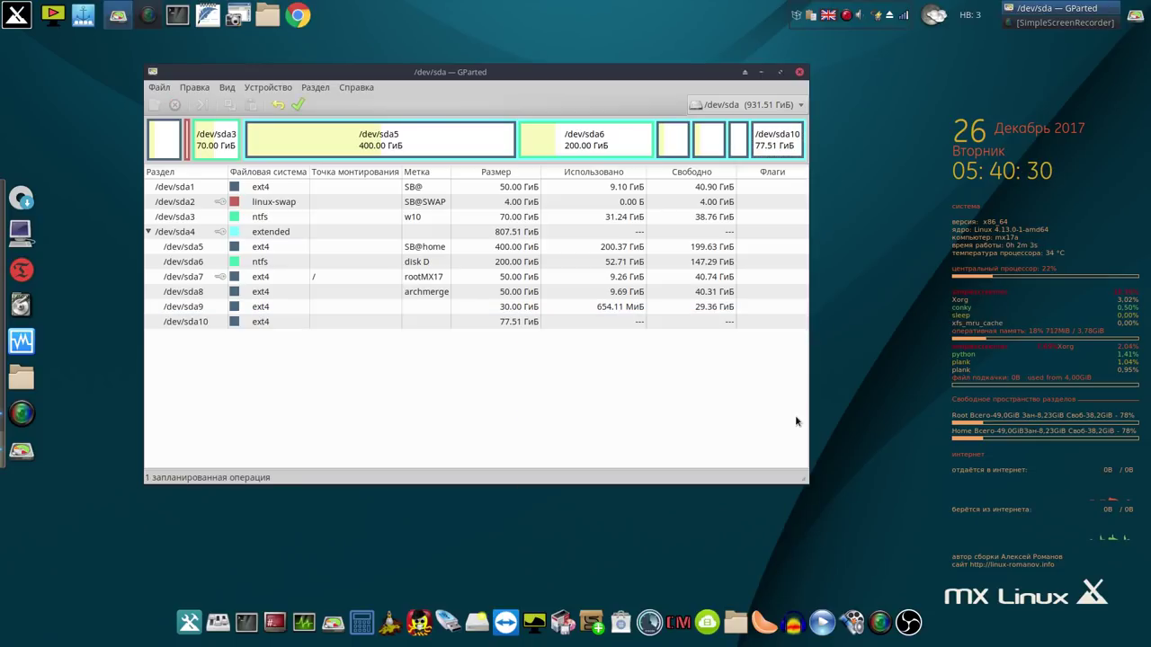
Apply the pending format operation to /dev/sda10, close the progress dialog, and minimise GParted.
left_click(298, 104)
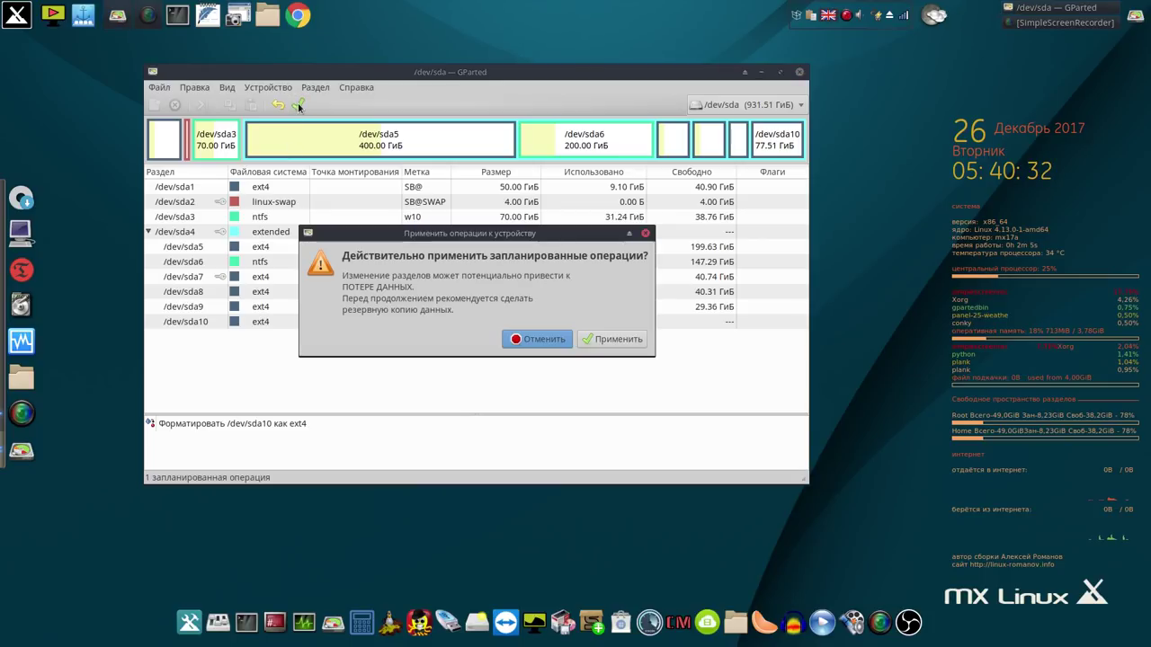
left_click(613, 339)
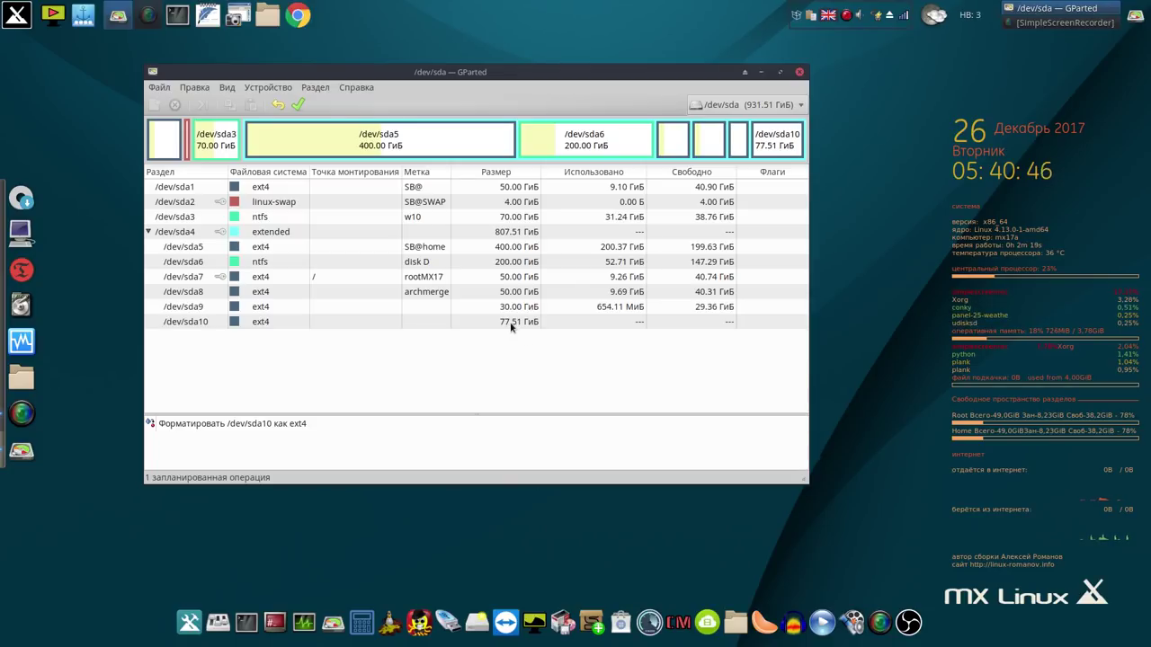
key("ctrl+Return")
key("Return")
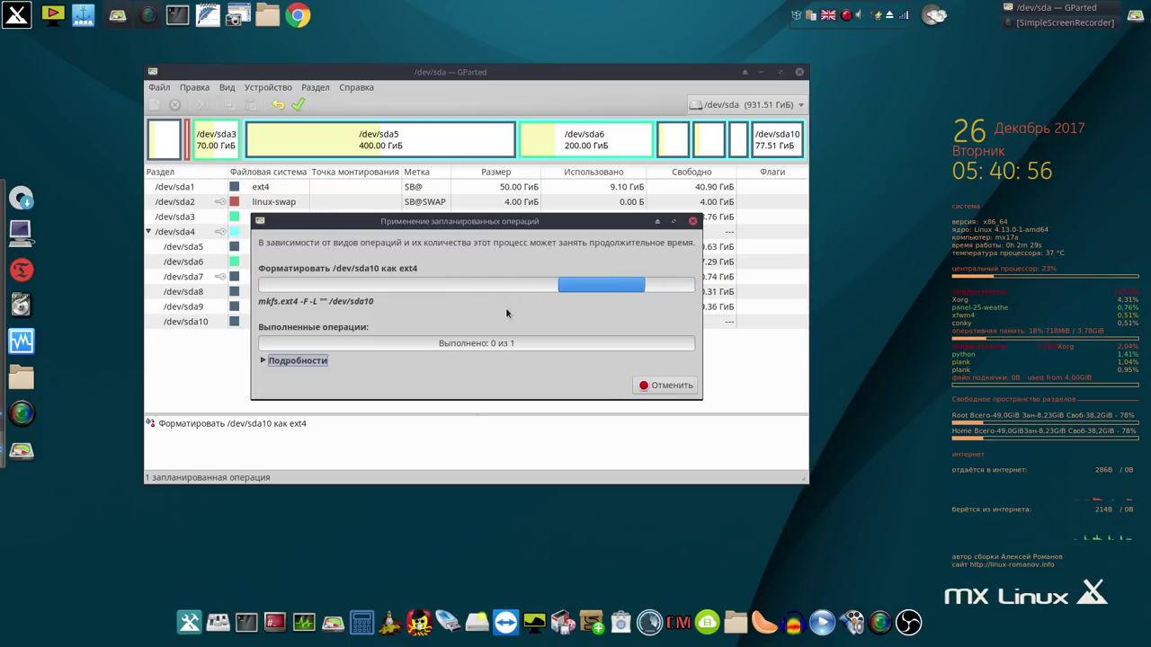
left_click(647, 386)
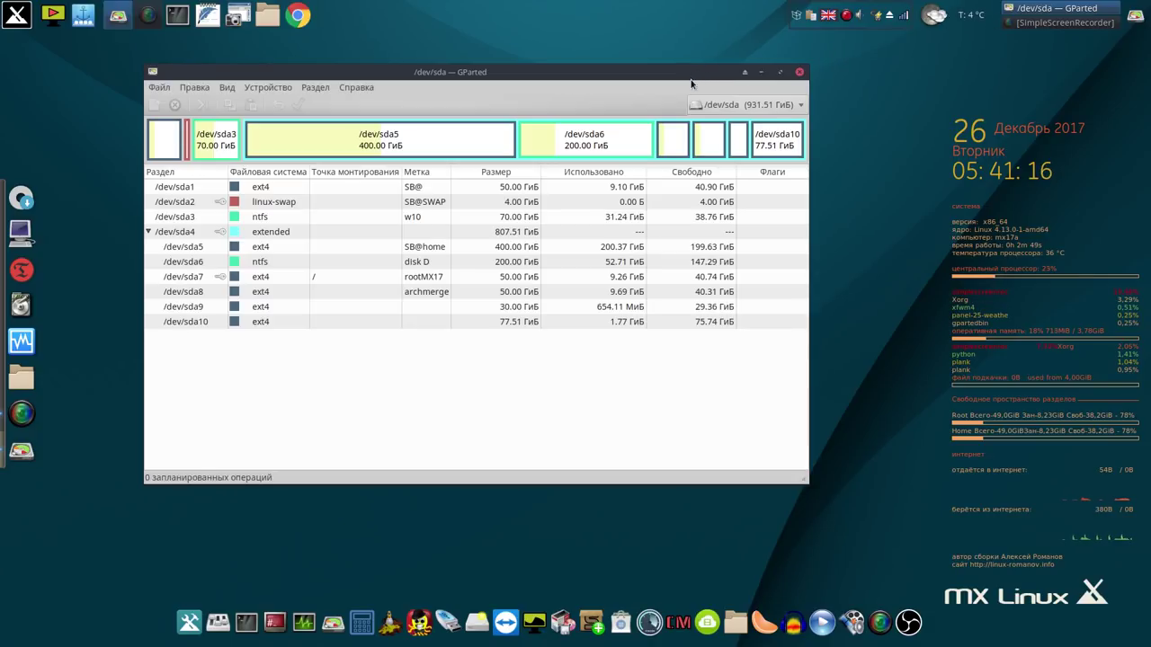
left_click(763, 74)
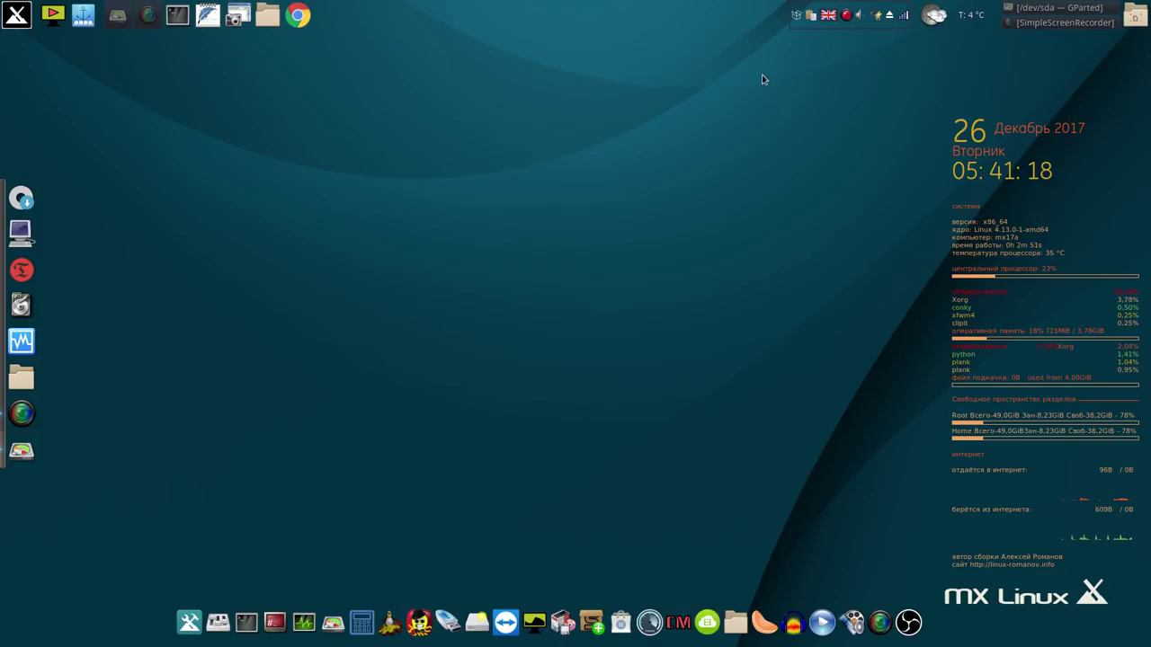
Launch MX Boot Repair from MX Tools, authenticate with the administrator password, and proceed with the option to reinstall the GRUB bootloader.
left_click(189, 623)
left_click(229, 227)
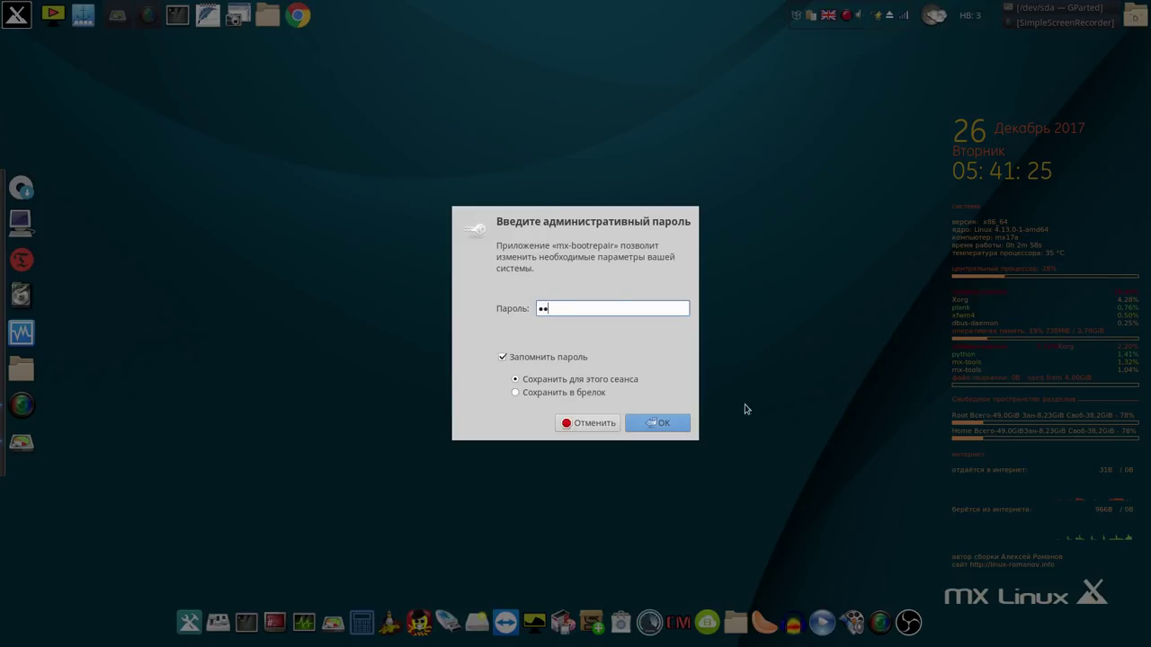
left_click(661, 422)
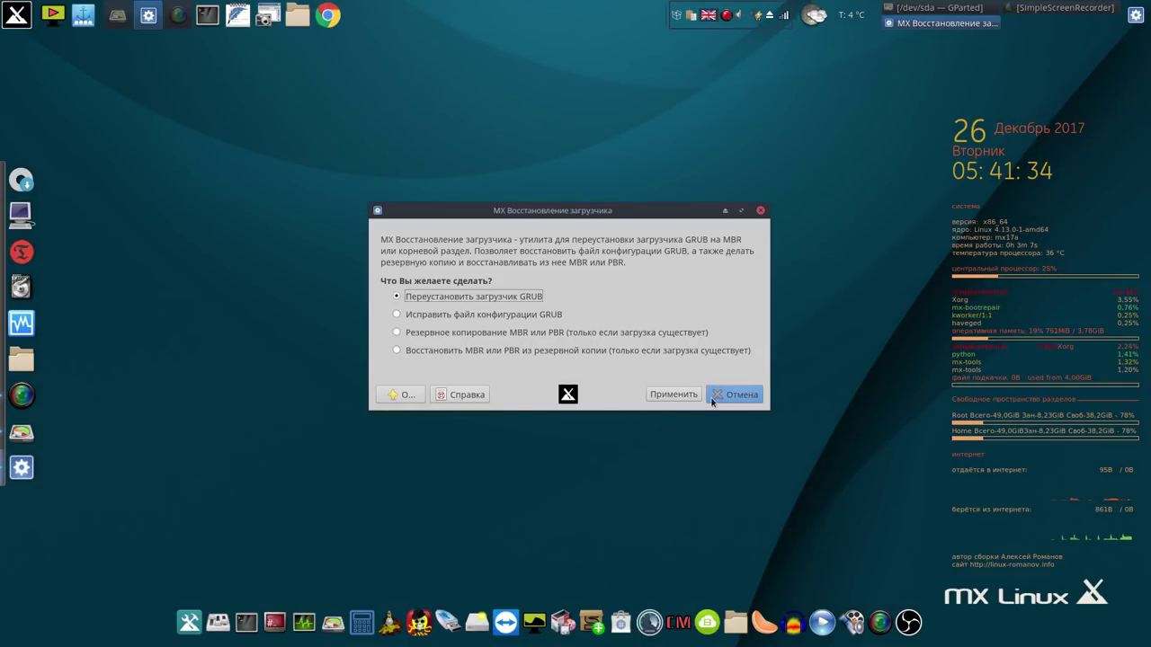
left_click(673, 395)
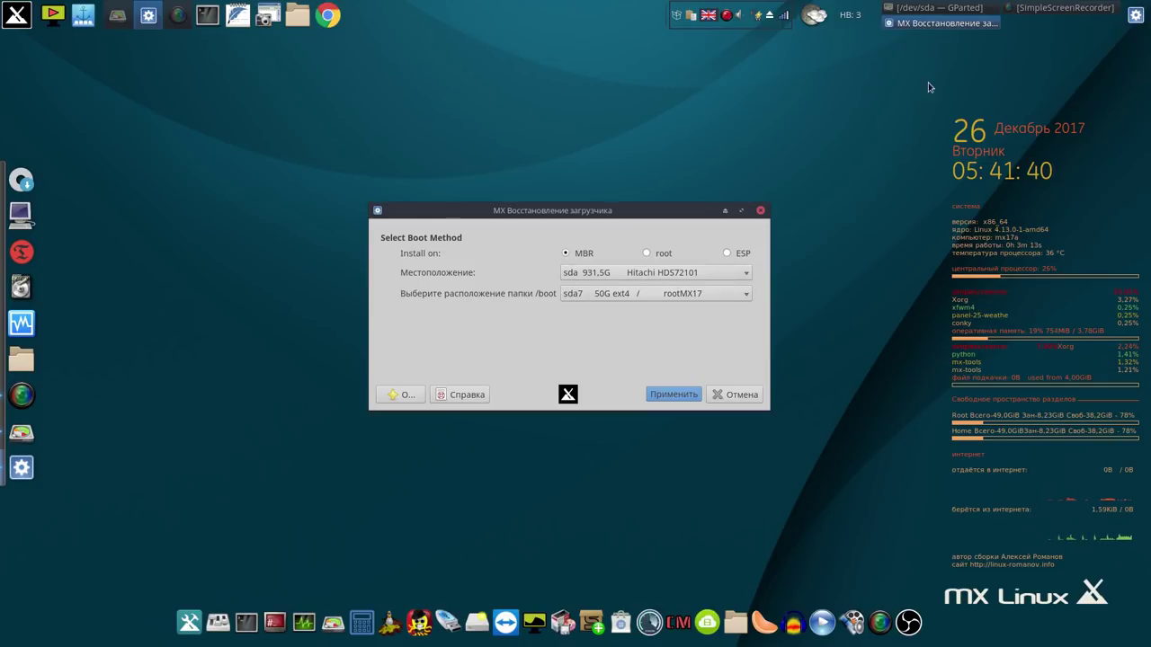
Check the partitions in GParted, reinstall GRUB to the MBR of sda with sda7 as the /boot location, and close the MX tools.
left_click(935, 8)
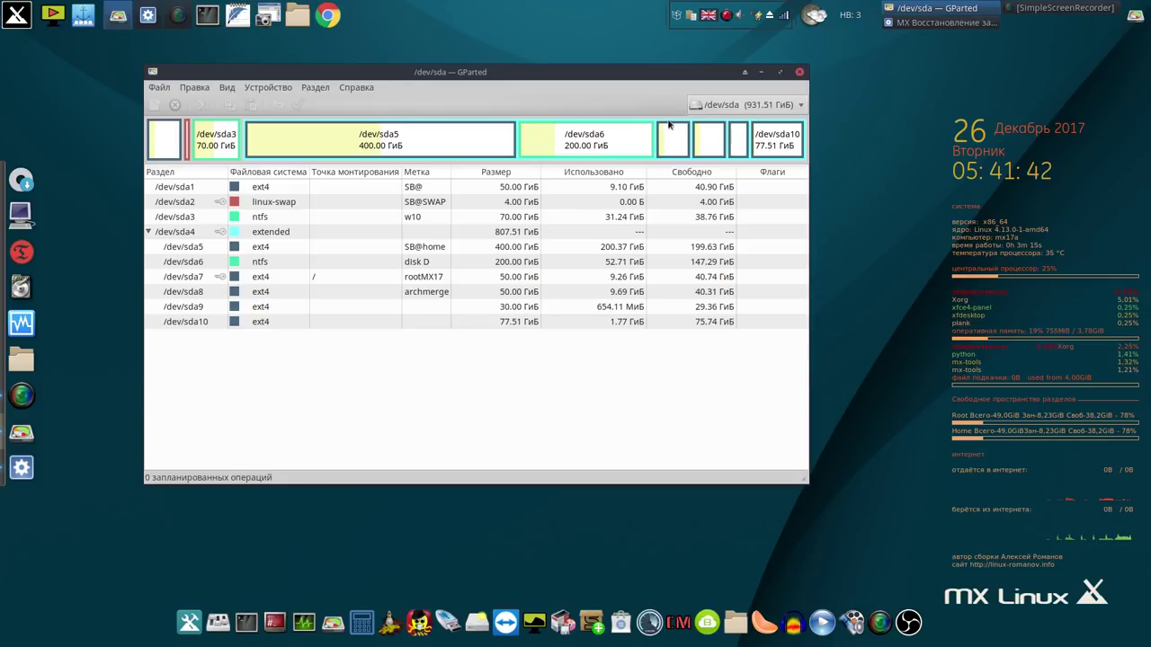
left_click(763, 73)
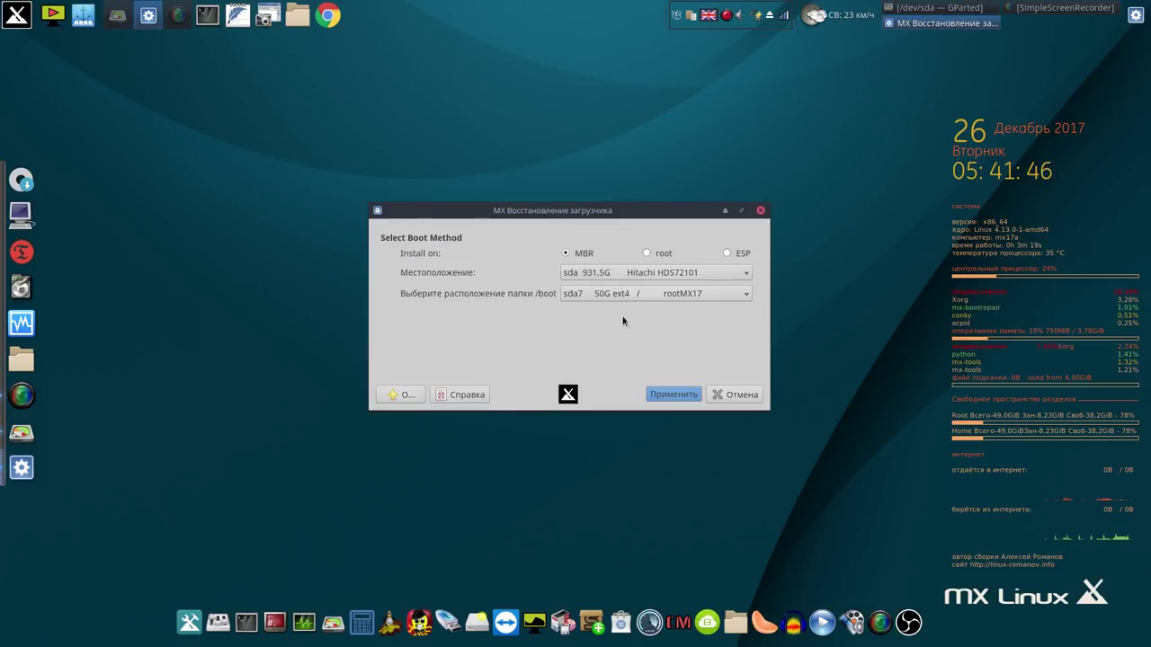
left_click(680, 401)
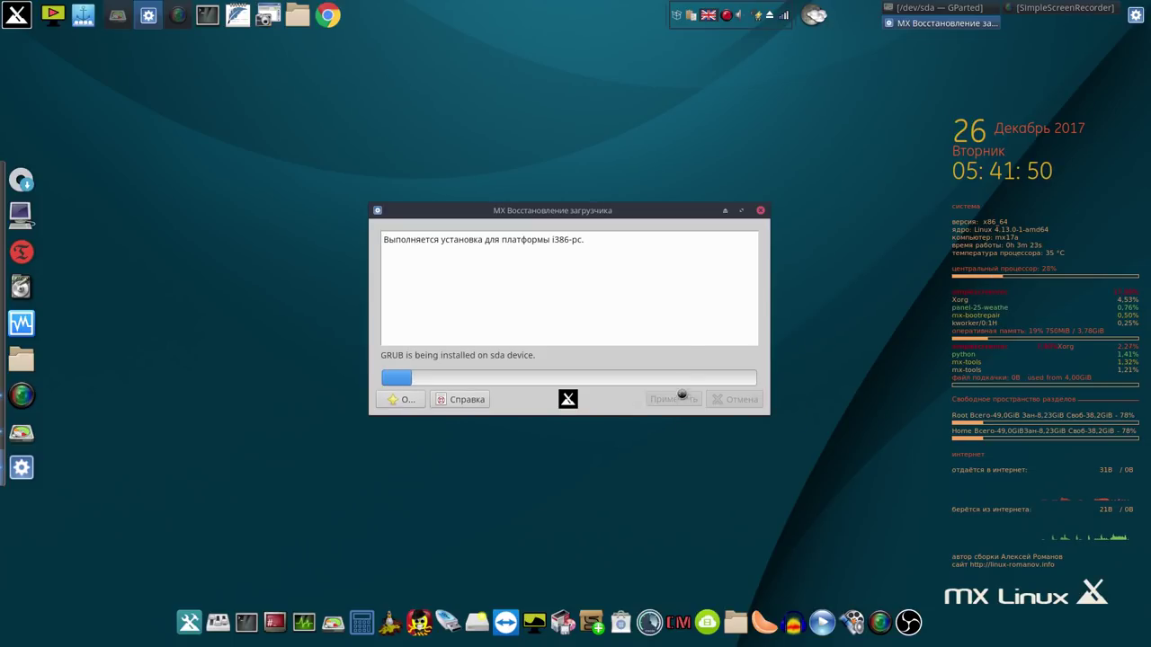
right_click(726, 16)
left_click(755, 39)
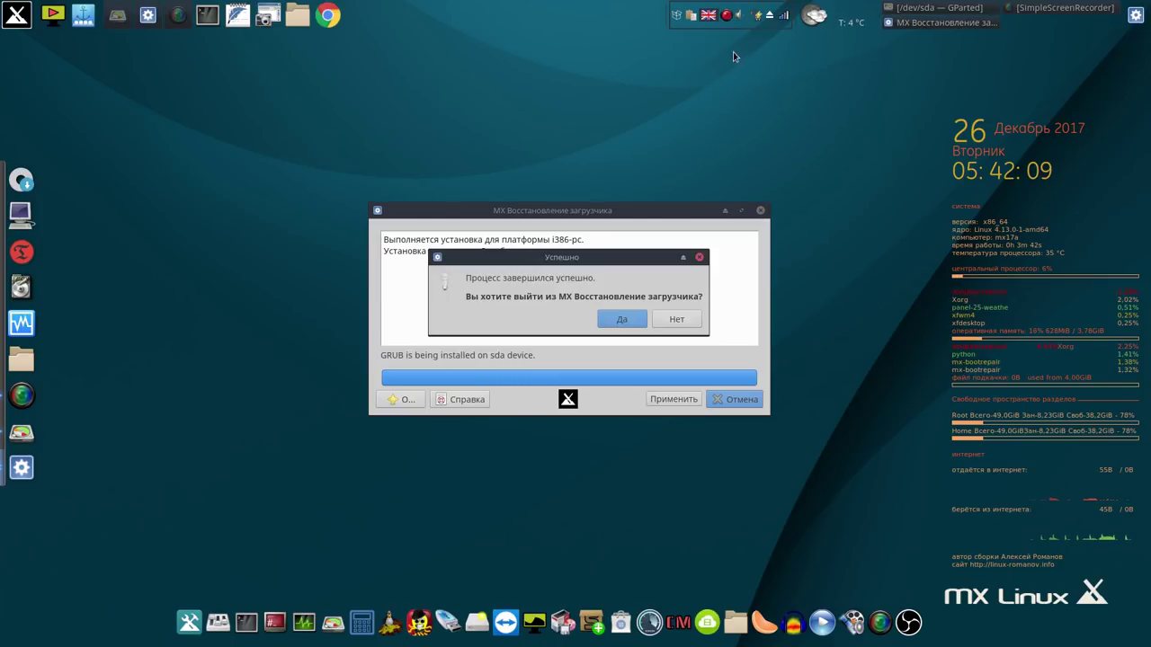
left_click(622, 320)
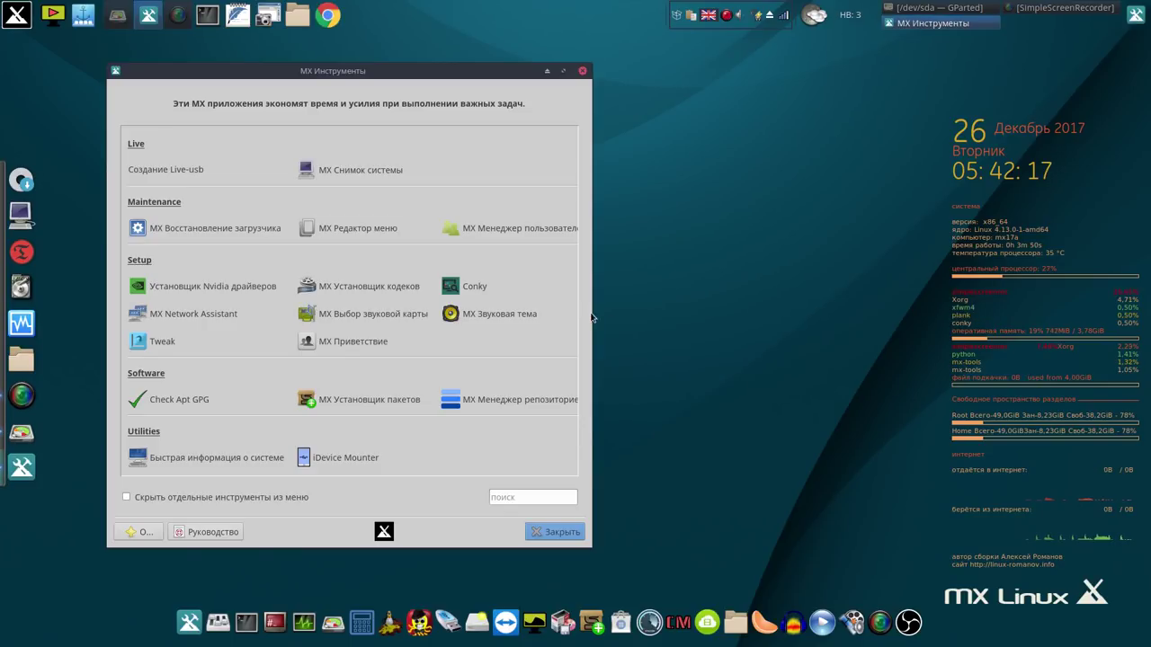
left_click(583, 72)
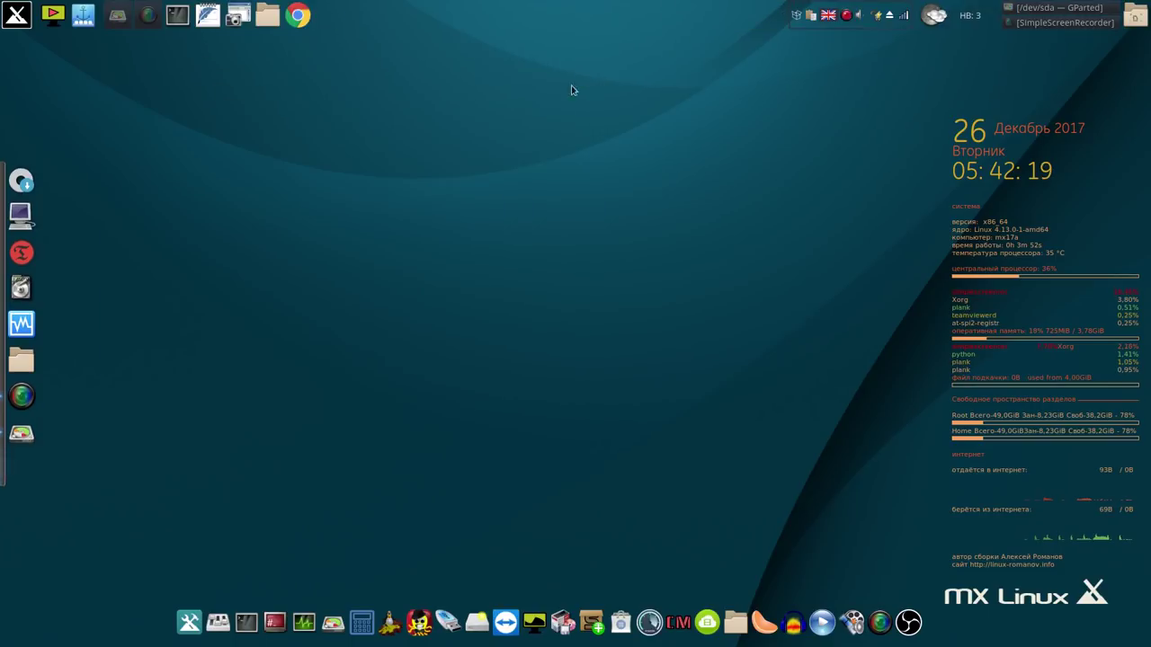
Start Super Boot Manager with the root password and open its Grub-manager.
left_click(419, 622)
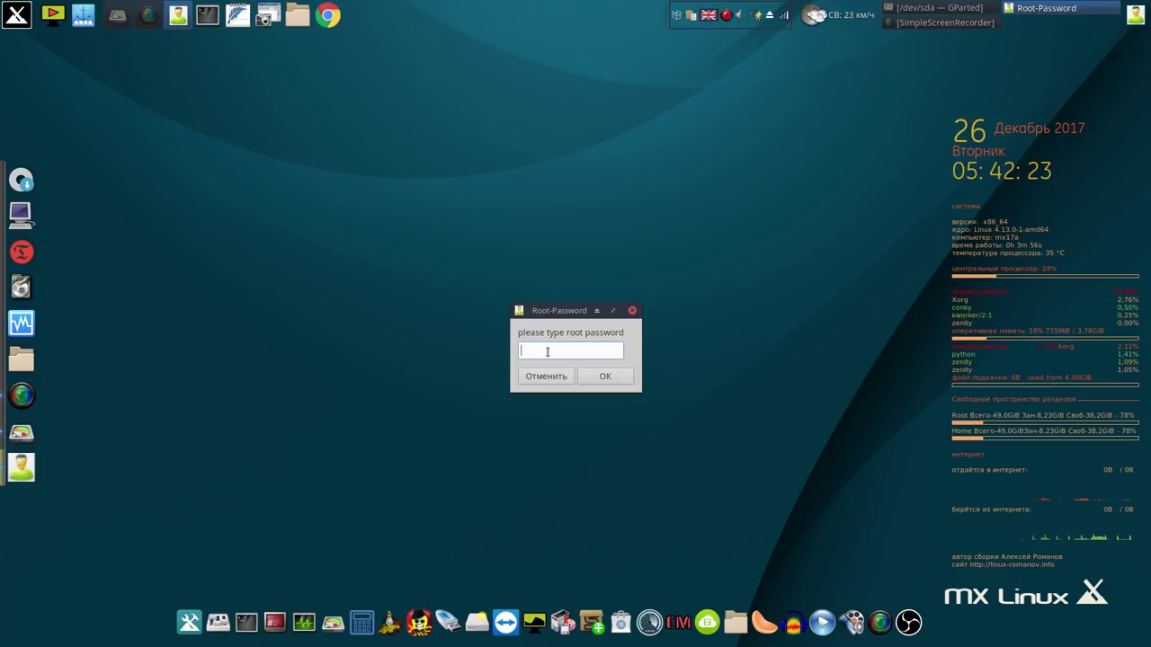
type("1")
left_click(615, 377)
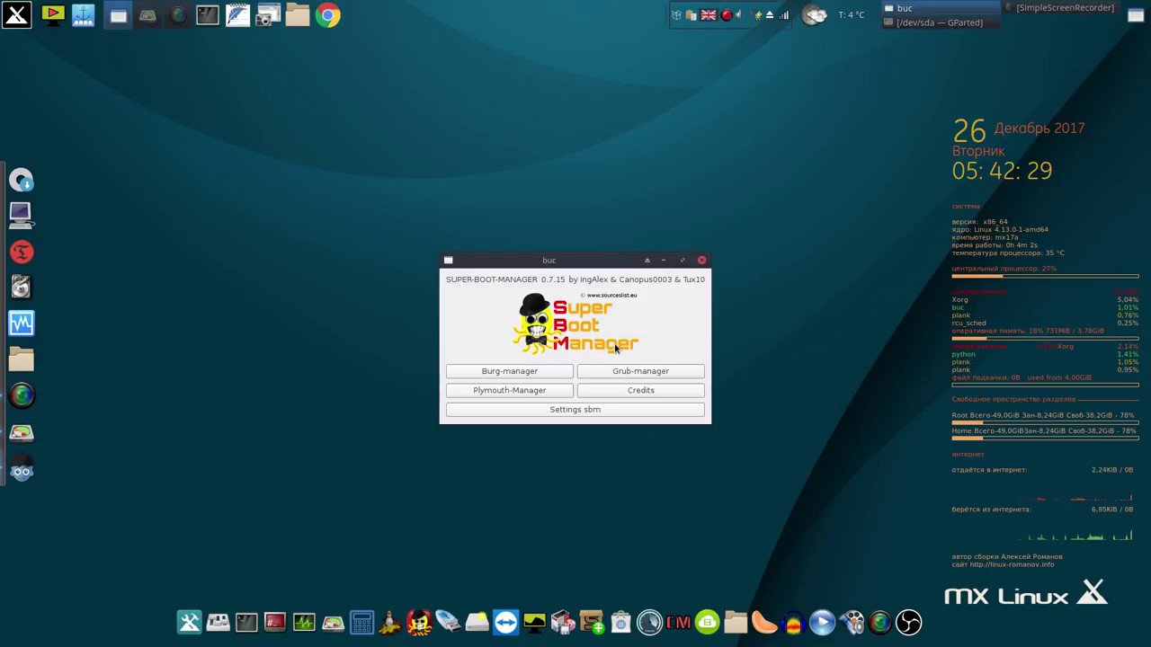
left_click(633, 372)
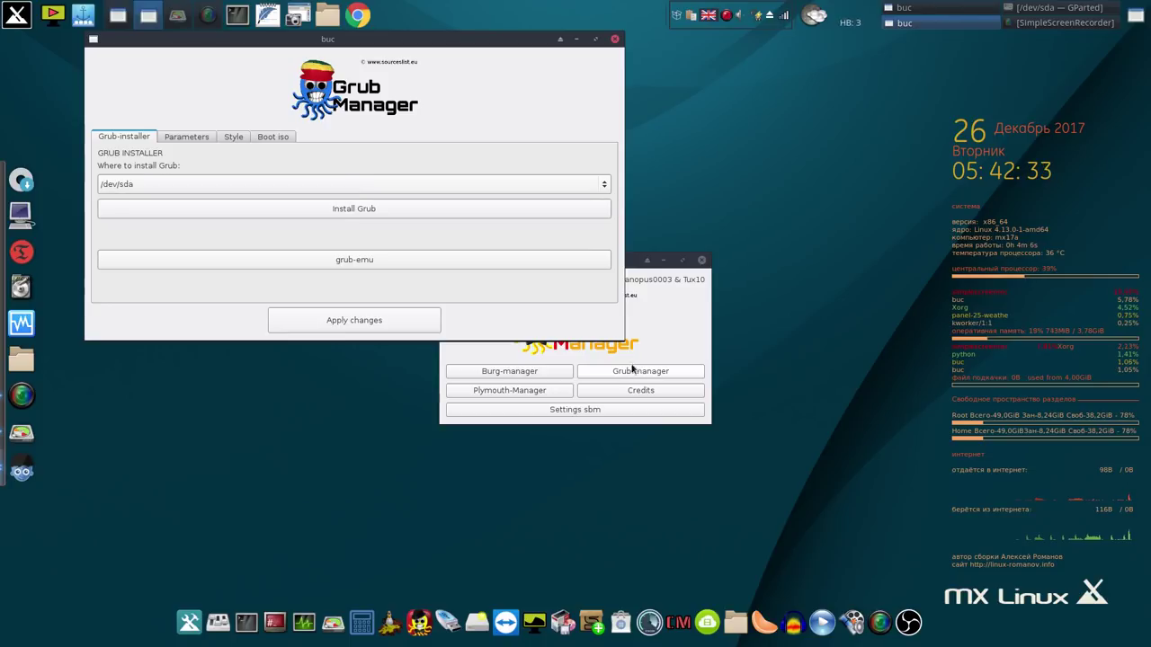
Preview the GRUB boot menu with grub-emu, examine the listed operating systems, and close the emulator.
left_click(457, 261)
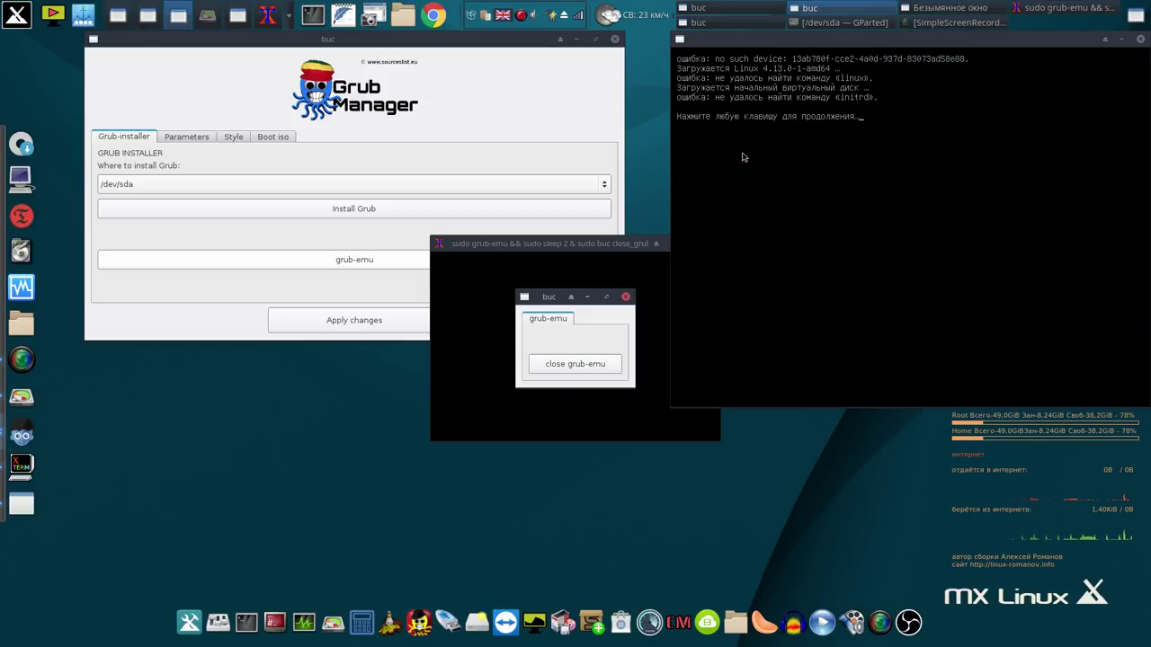
left_click(1144, 44)
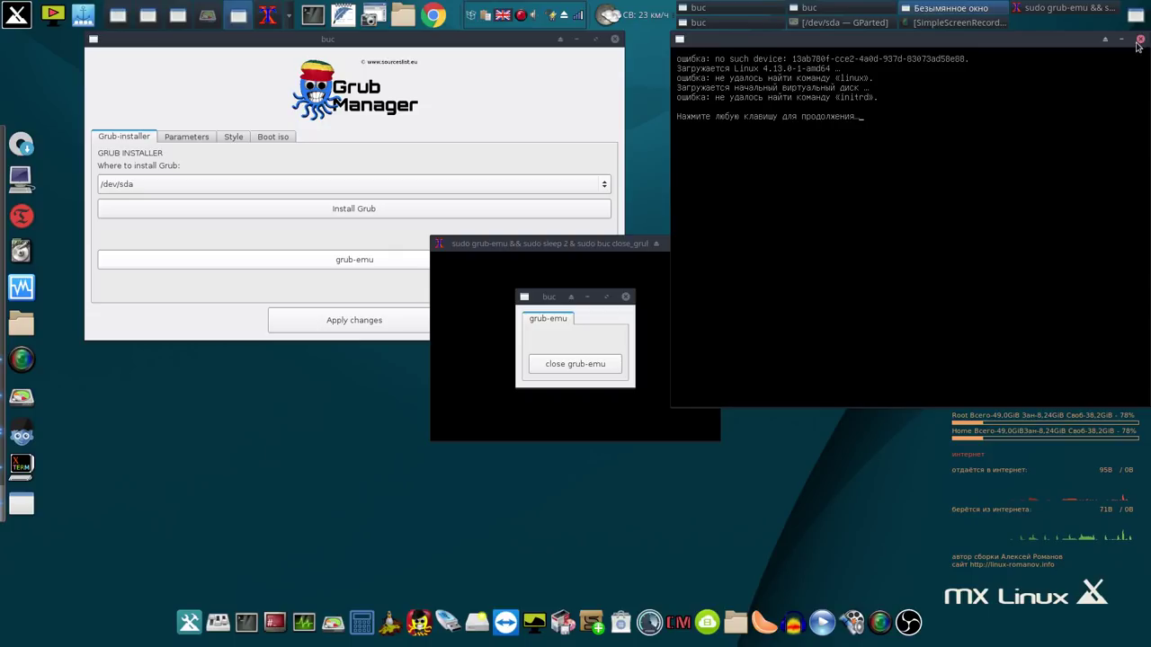
left_click(577, 363)
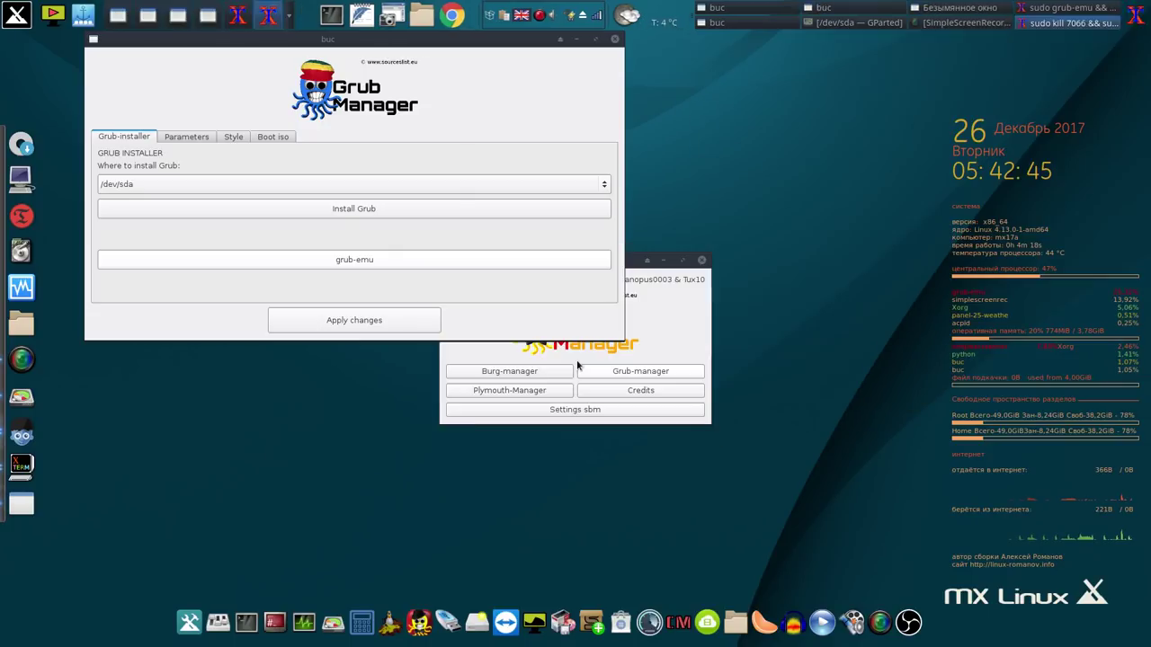
left_click(493, 260)
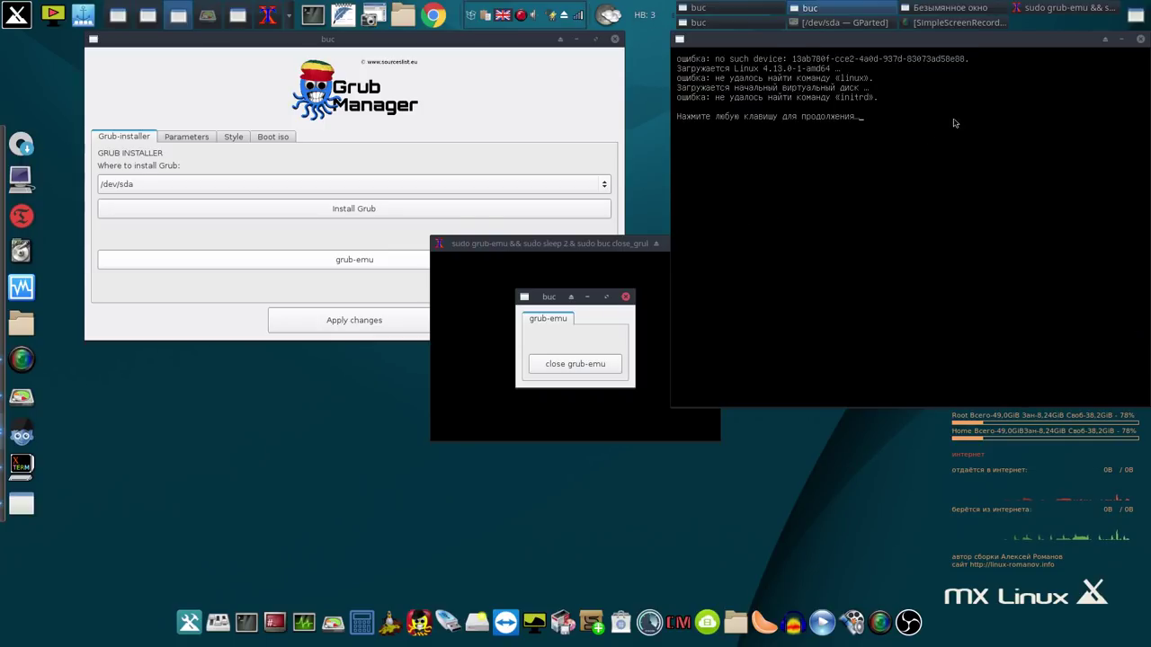
left_click(1140, 42)
left_click(596, 363)
left_click(526, 259)
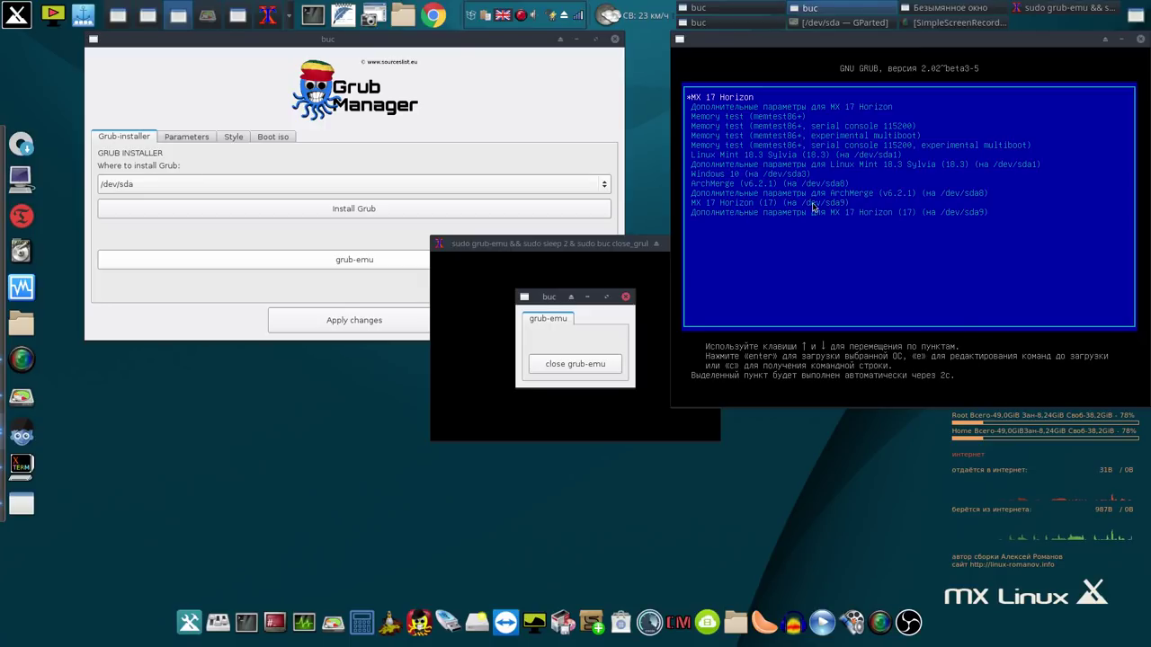
left_click(580, 365)
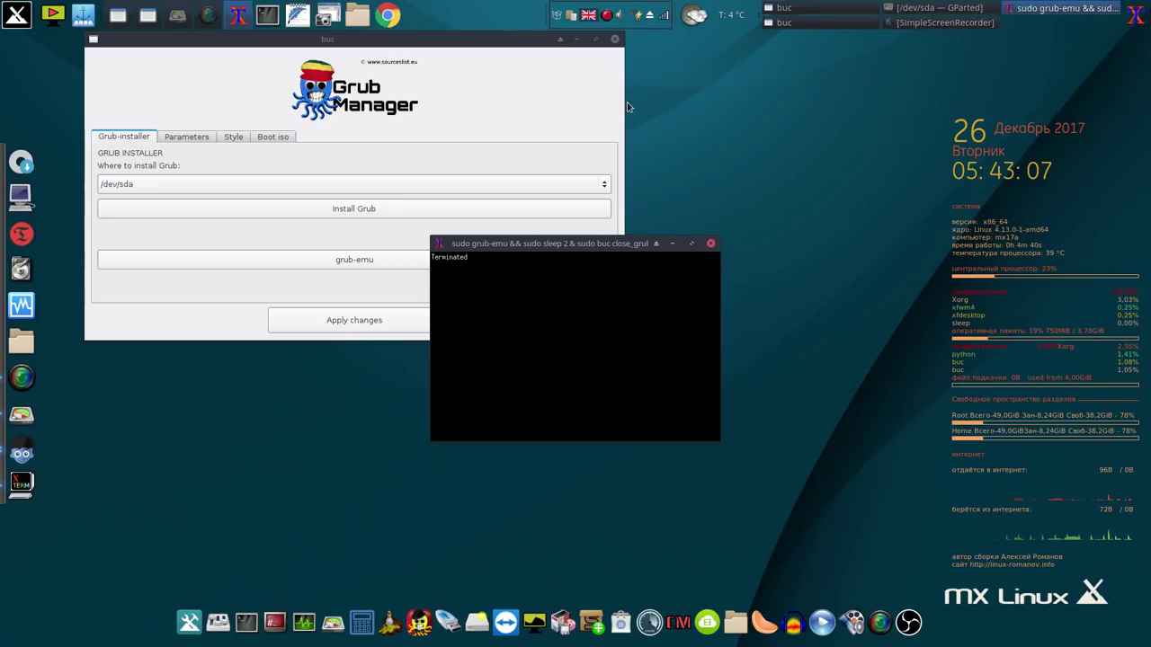
Close Grub Manager, the leftover grub-emu terminal, and Super Boot Manager.
left_click(614, 40)
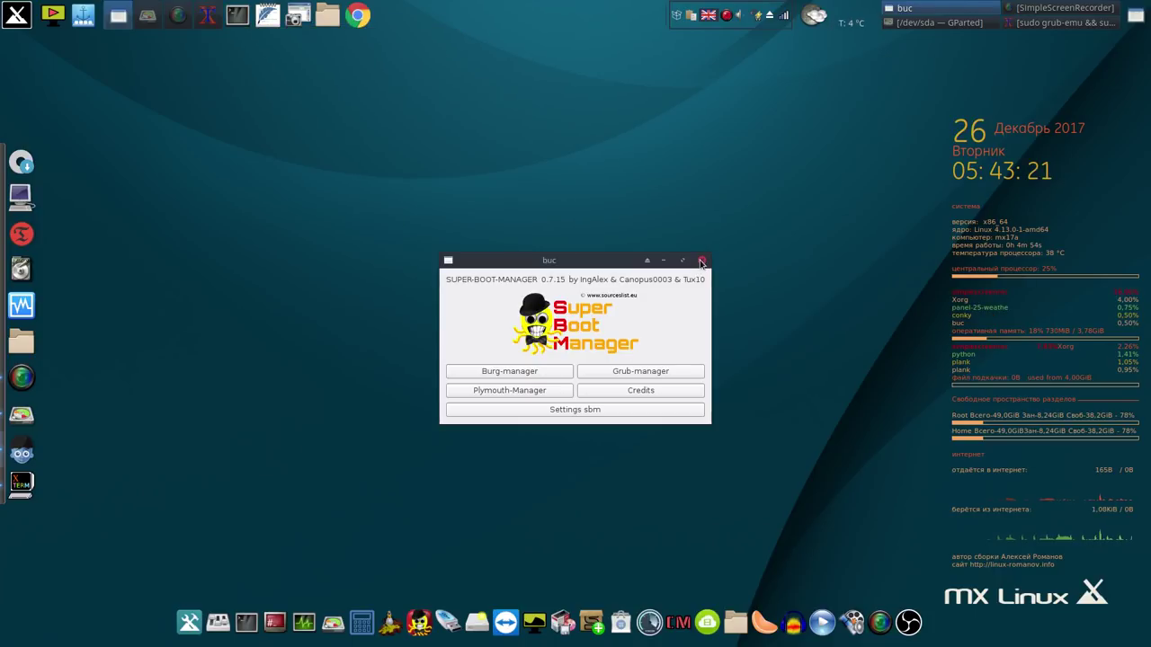
right_click(214, 27)
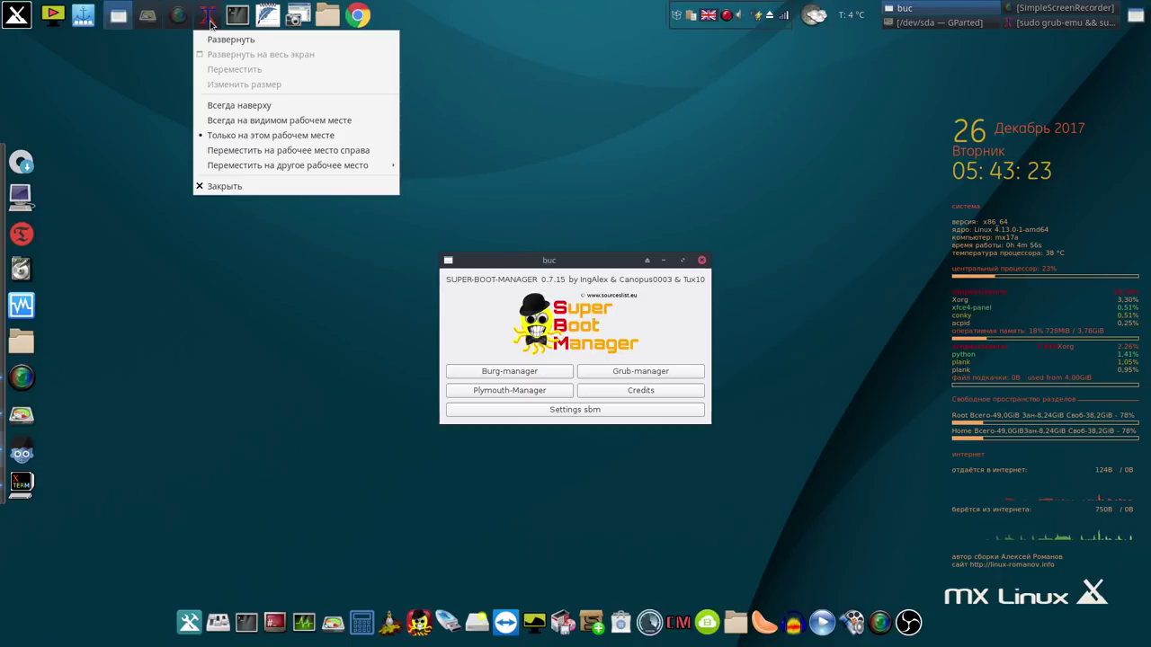
left_click(250, 185)
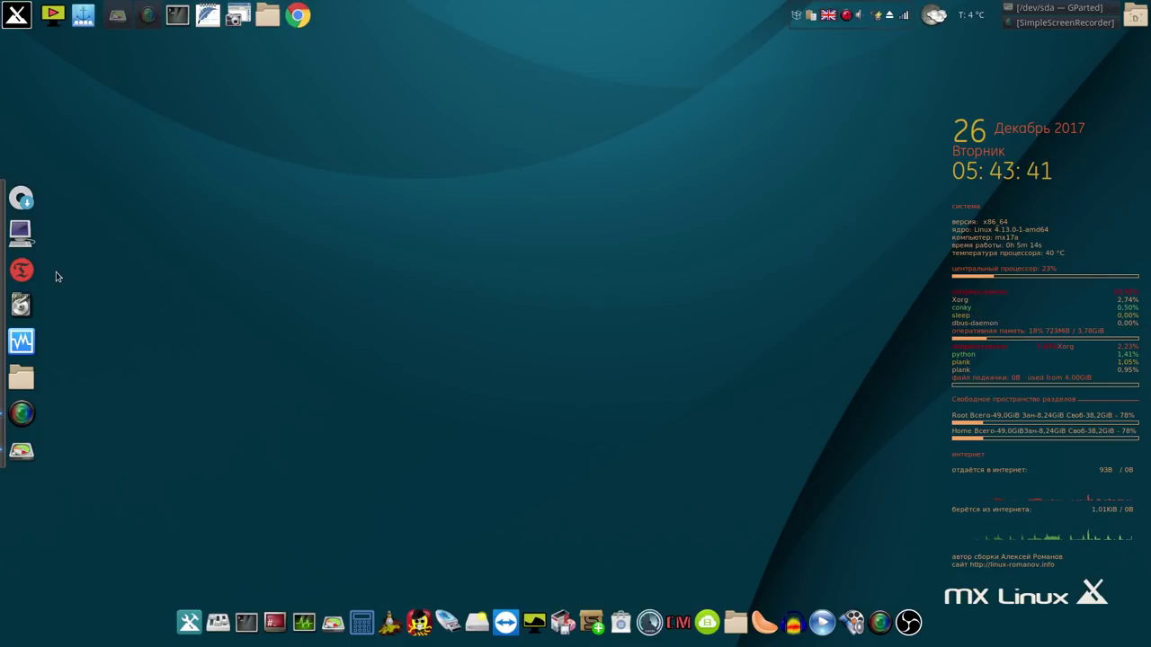
Launch Timeshift and authenticate with the root password.
left_click(22, 270)
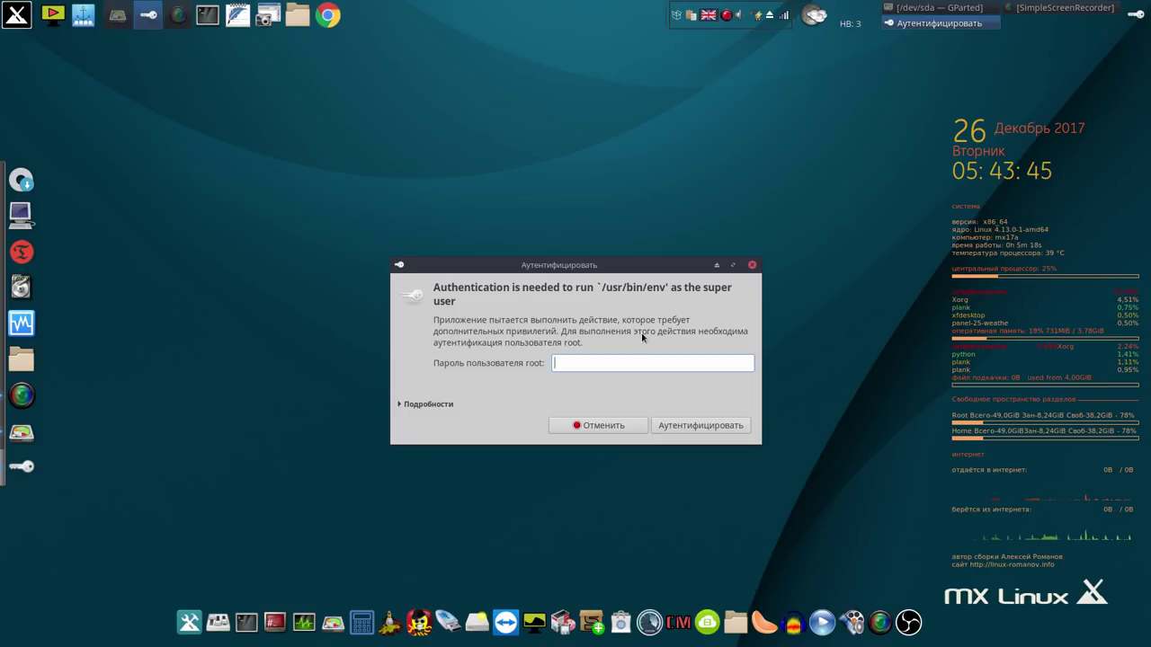
type("••")
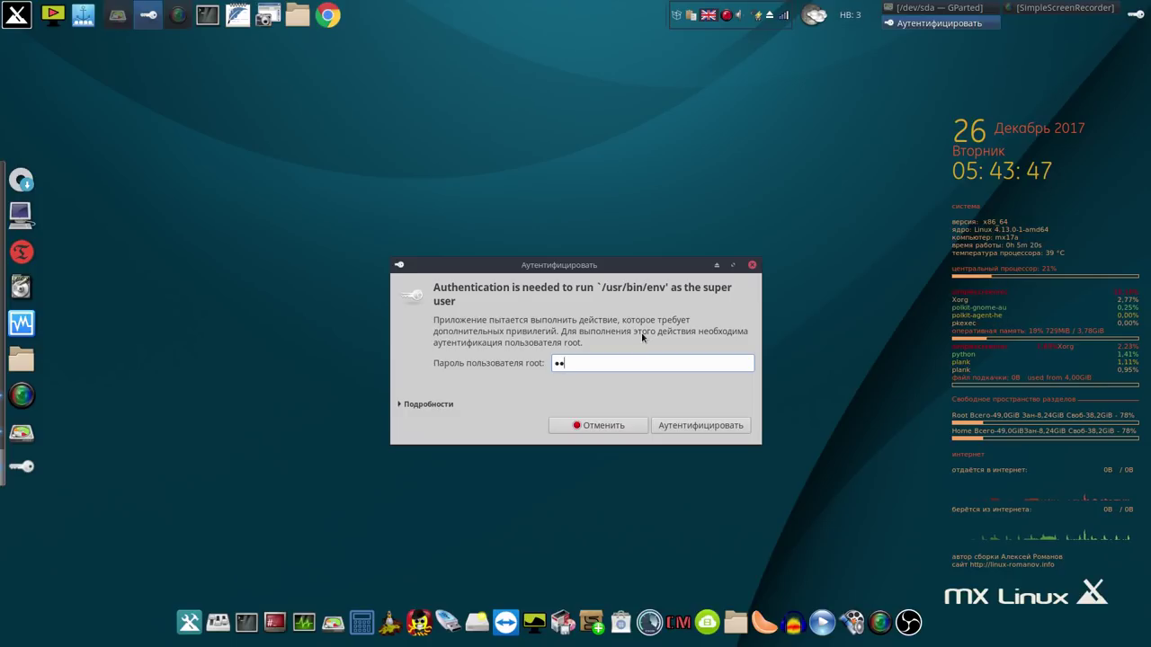
left_click(726, 427)
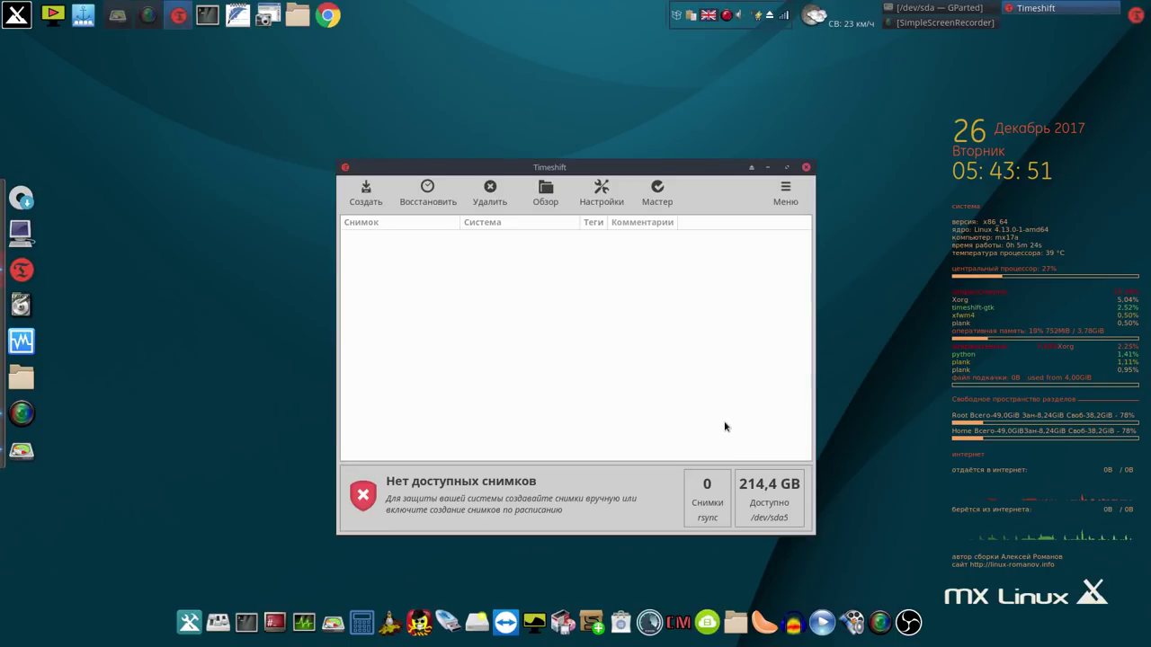
Review Timeshift's snapshot type and storage location settings, and close the settings.
left_click(600, 193)
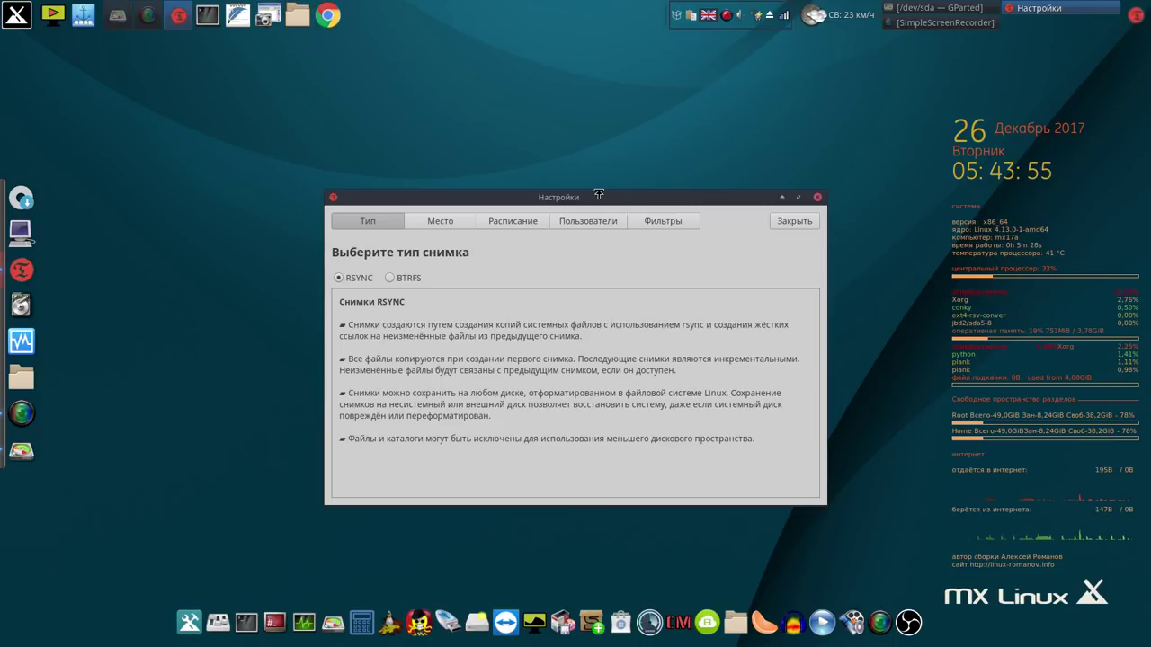
left_click(453, 223)
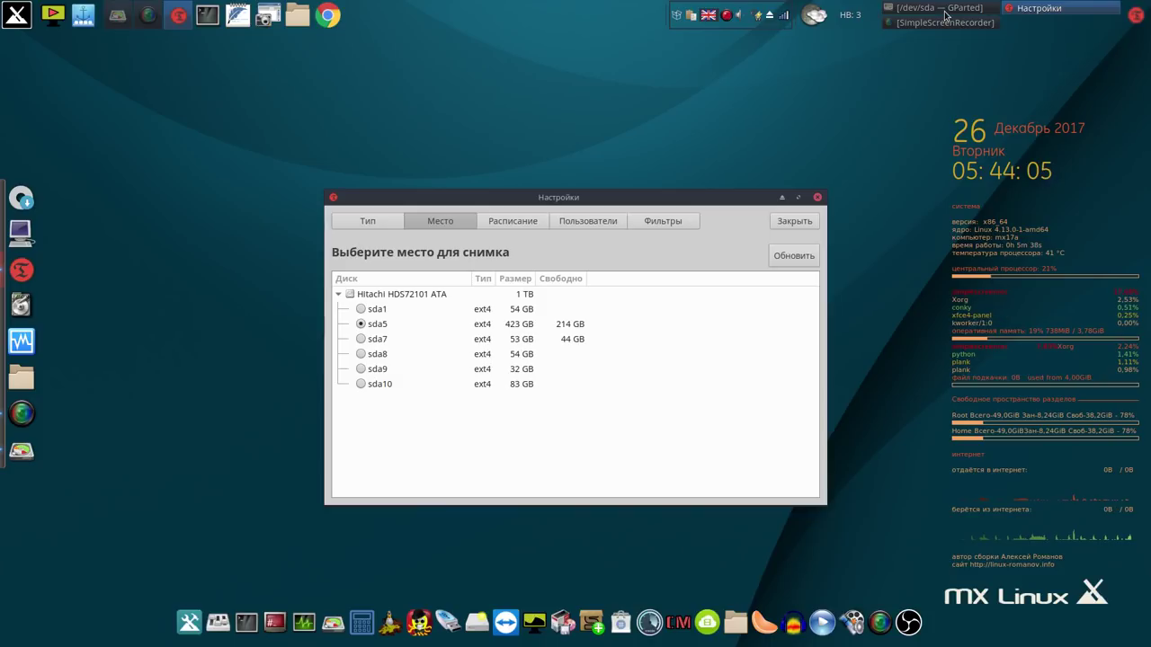
left_click_drag(699, 199, 645, 105)
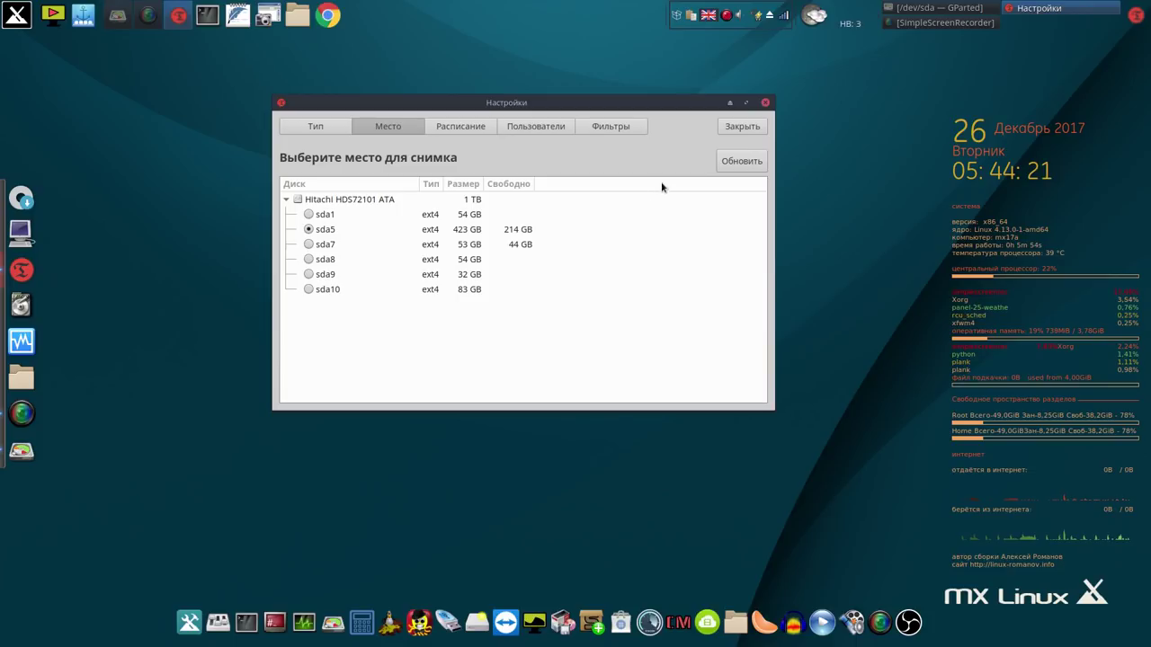
left_click(743, 127)
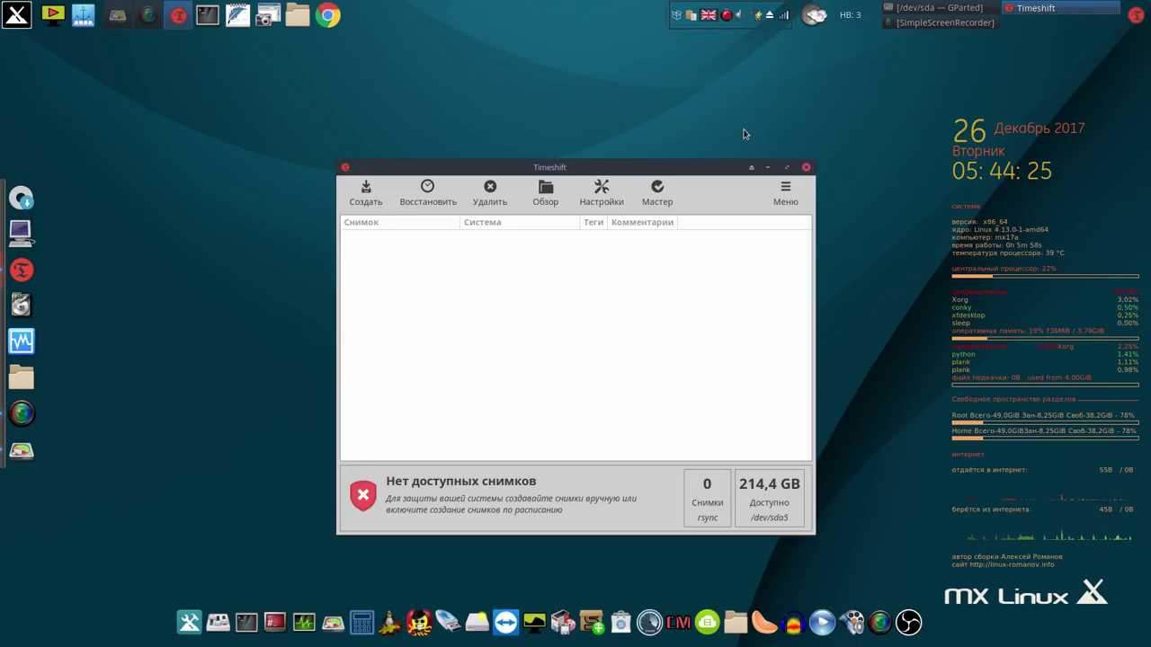
Create a Timeshift snapshot of the current system, pausing the screen recording while it runs.
left_click(367, 194)
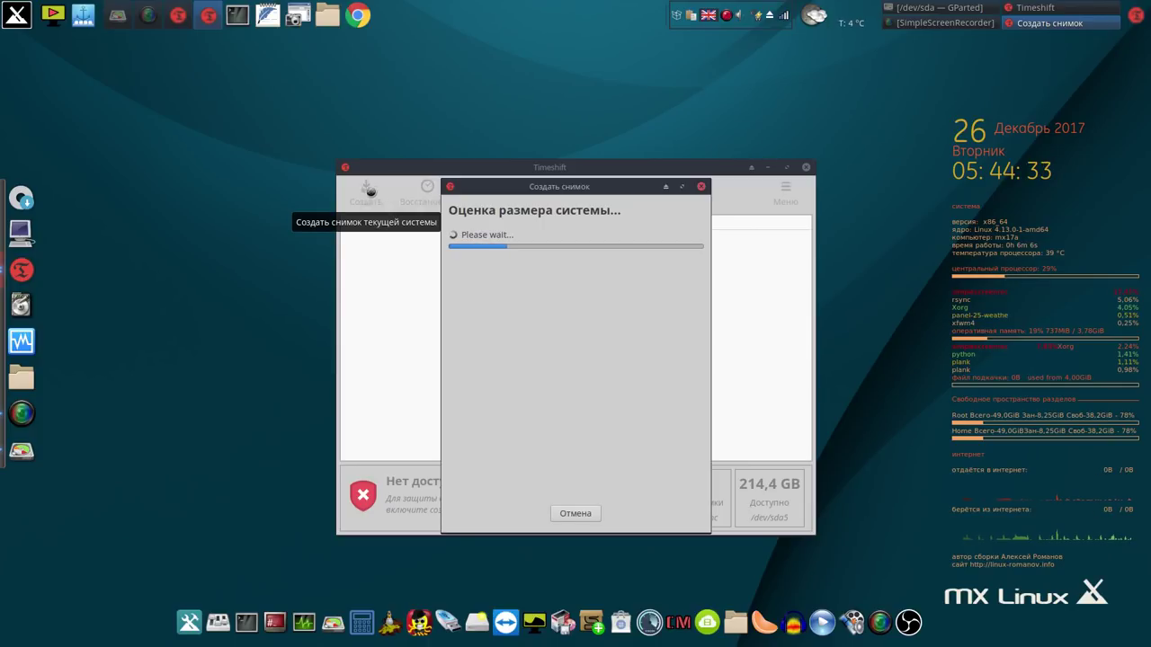
right_click(726, 17)
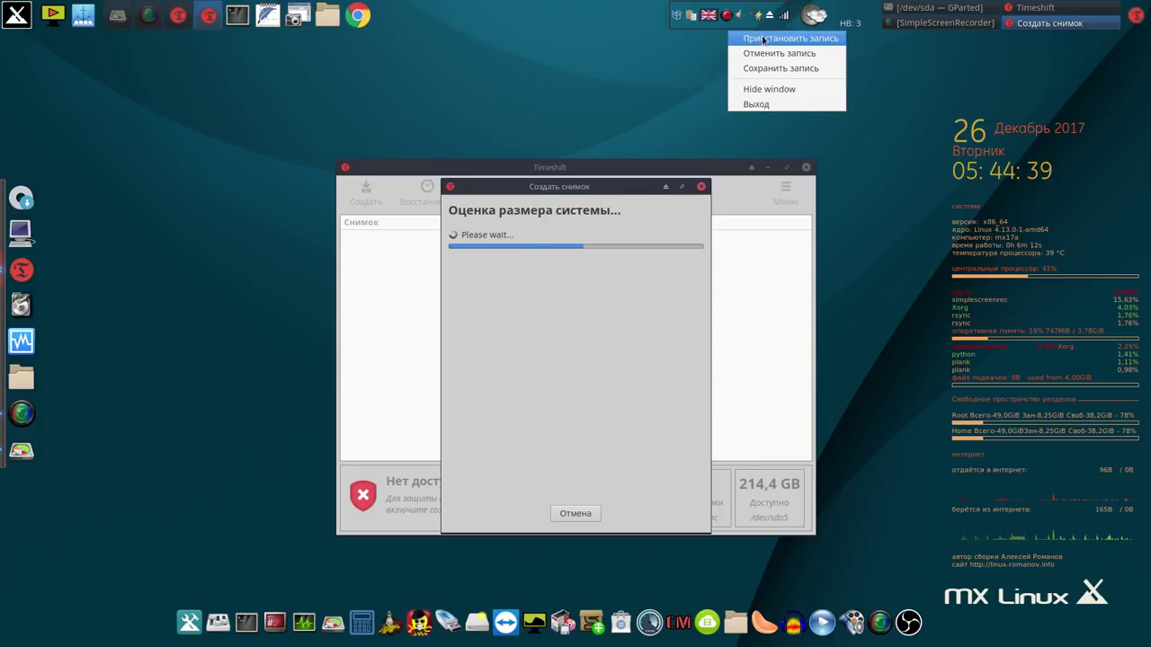
left_click(764, 40)
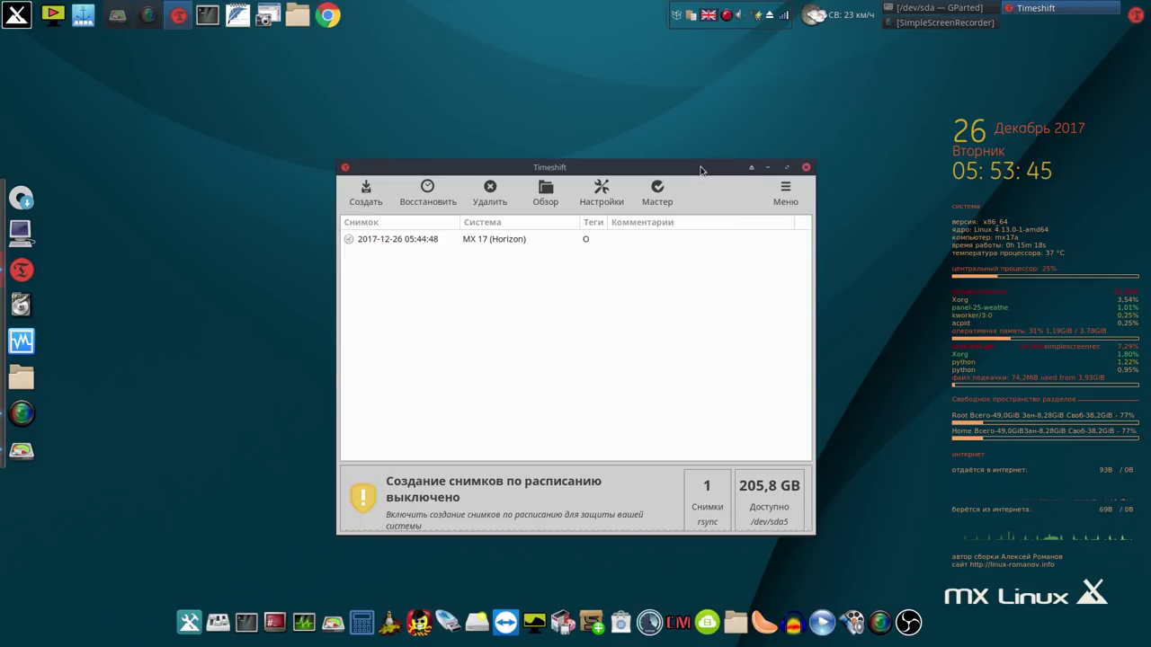
left_click_drag(707, 170, 578, 130)
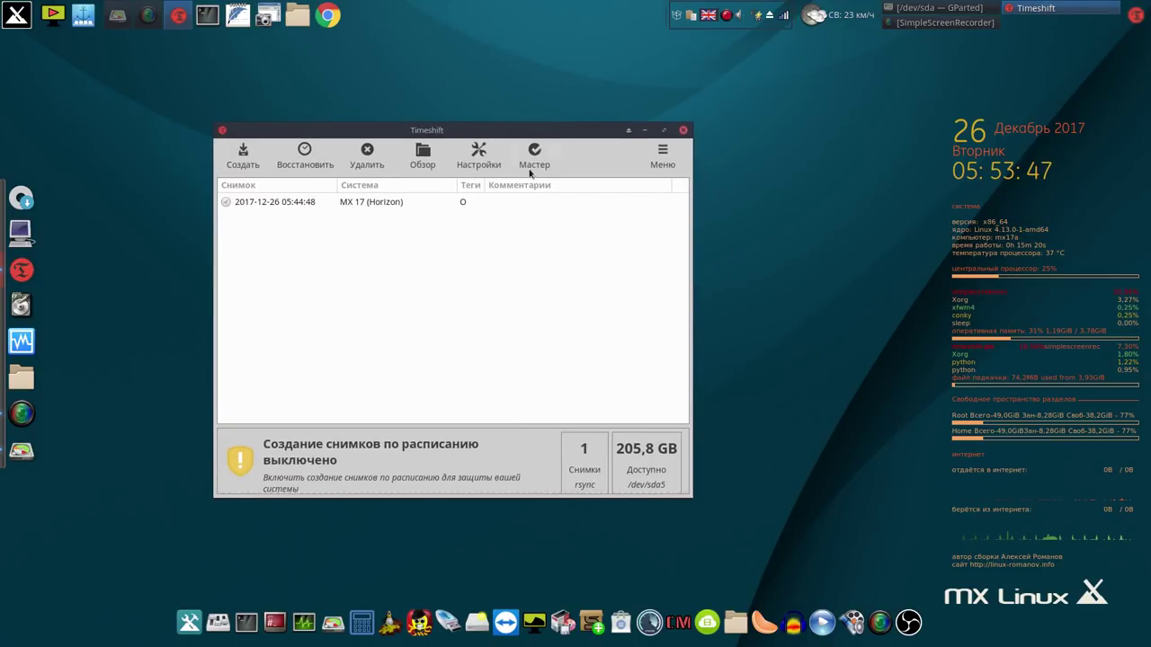
left_click(406, 202)
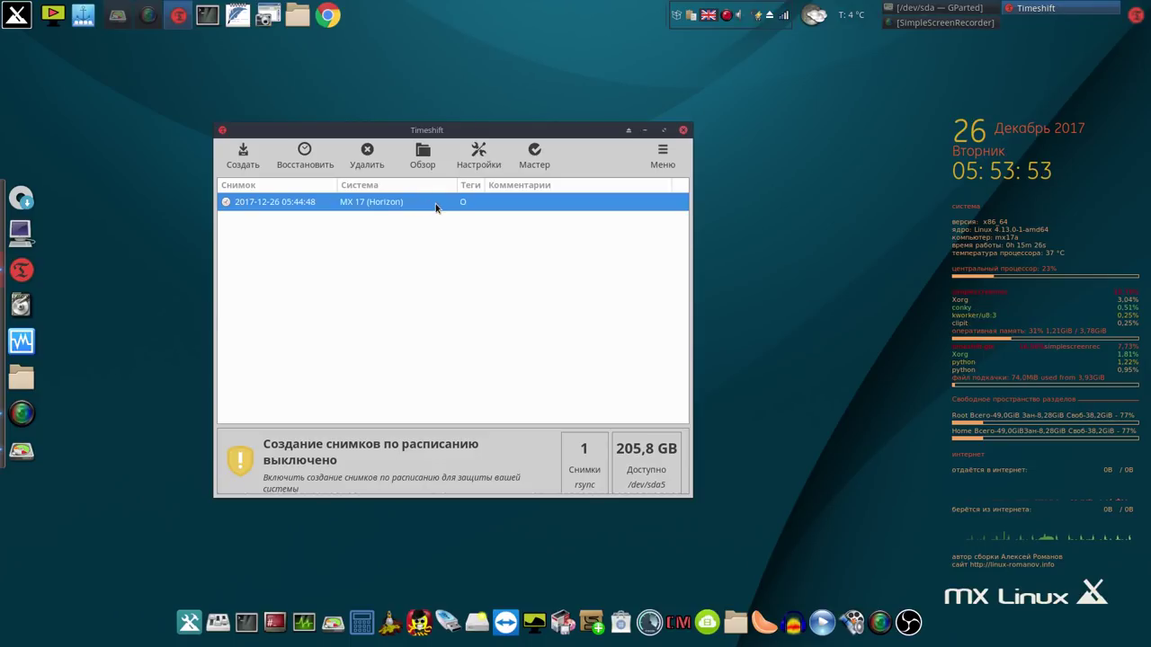
right_click(435, 205)
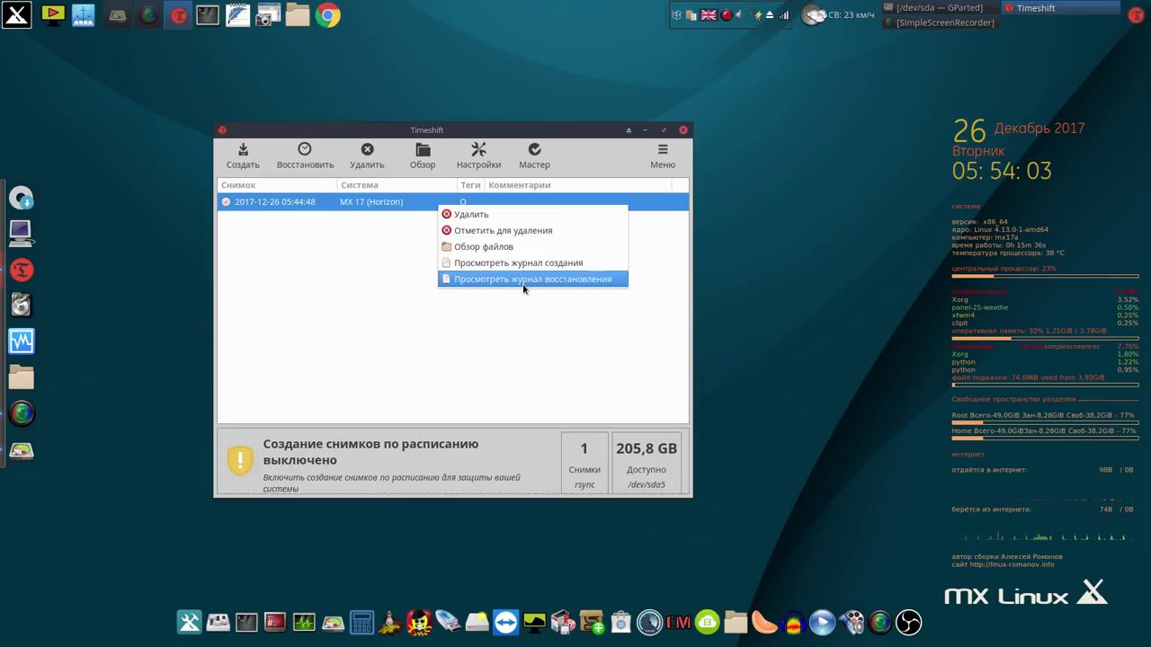
left_click(365, 339)
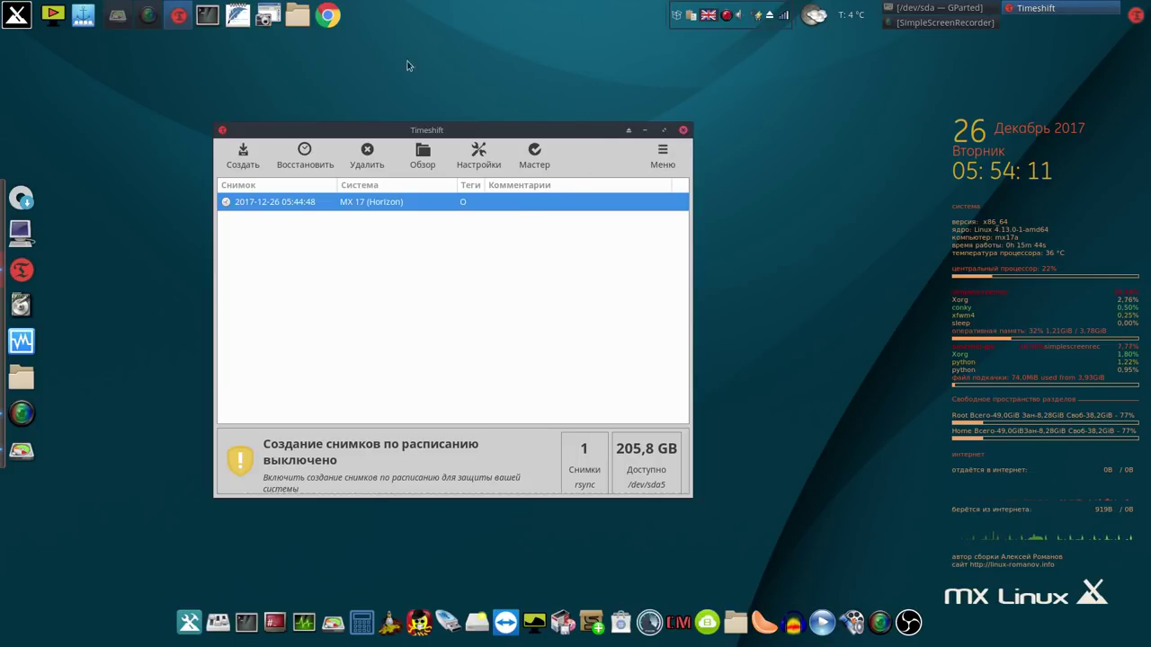
Open the Home folder in the file manager beside Timeshift, and close Timeshift.
left_click(737, 624)
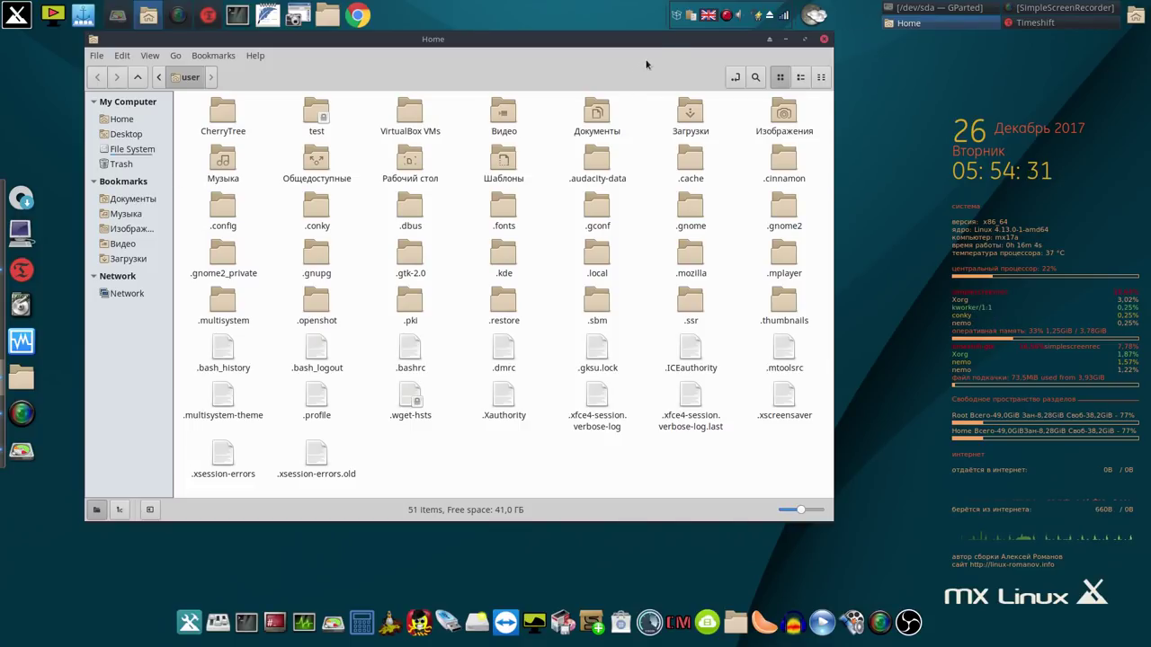
left_click_drag(670, 43, 971, 110)
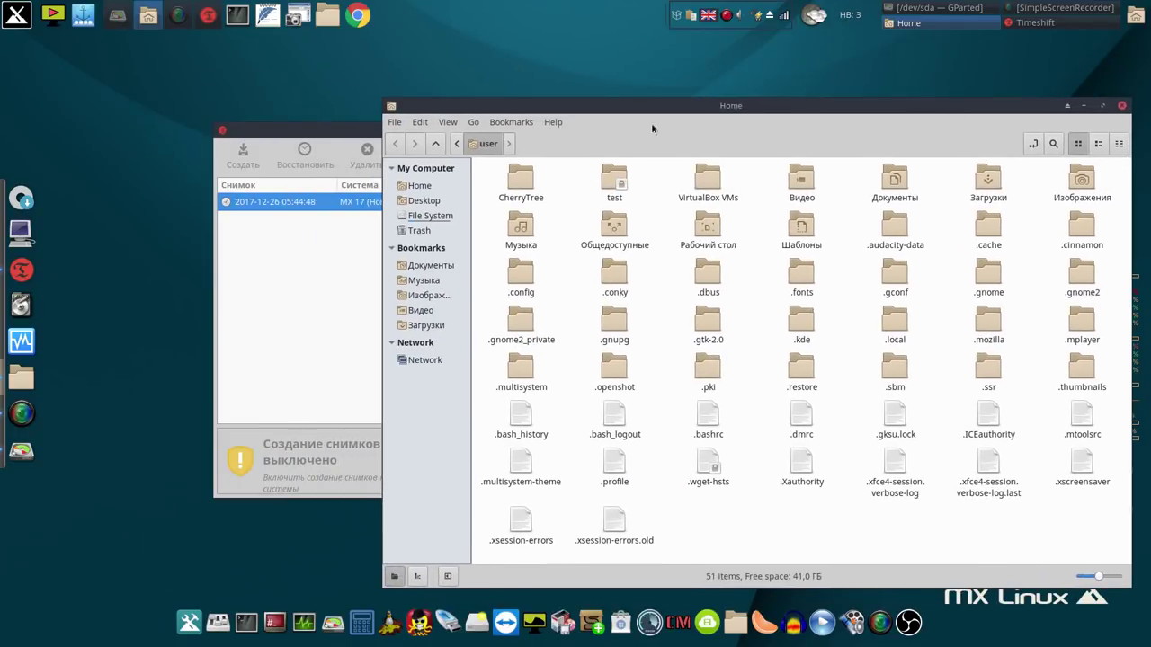
left_click(305, 132)
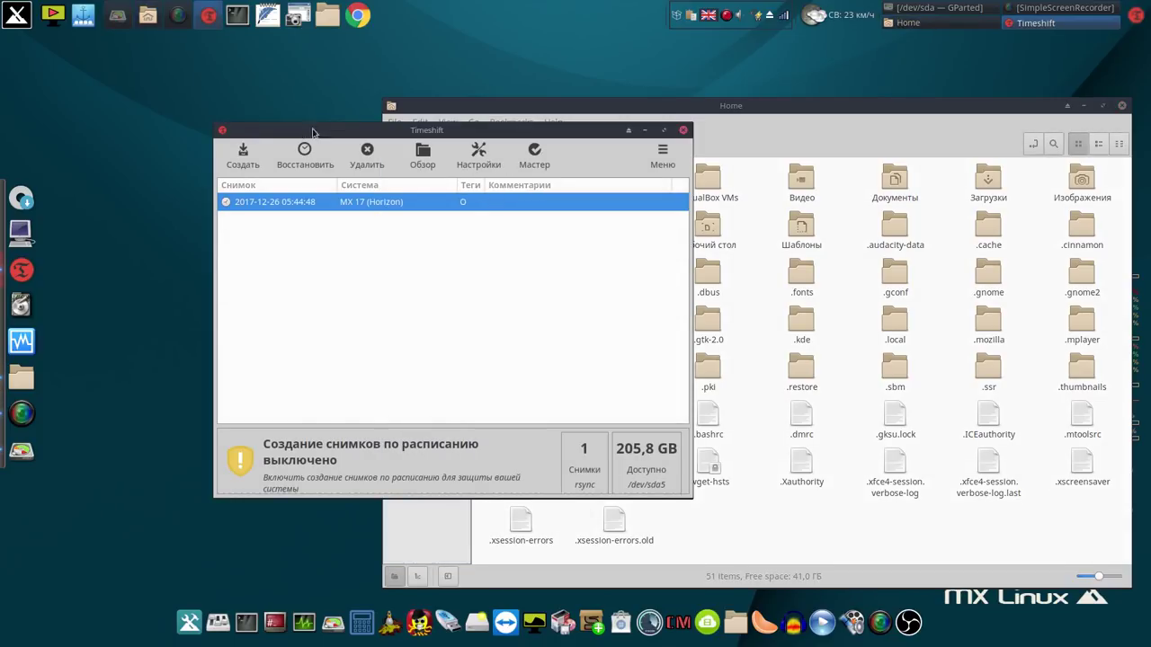
left_click(684, 131)
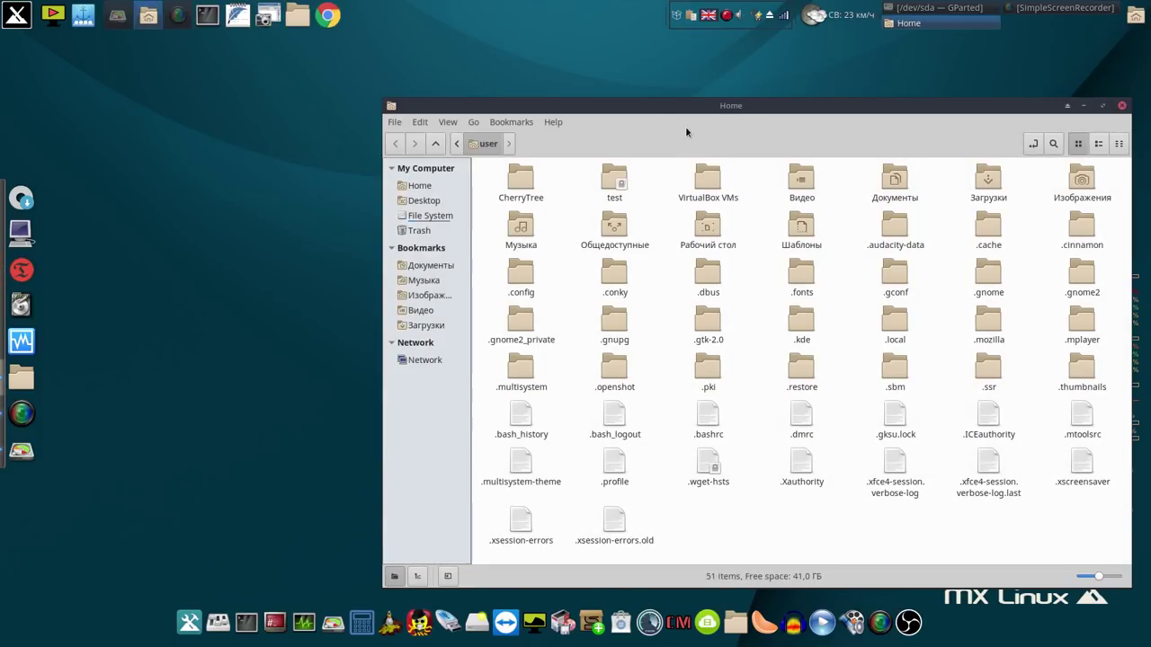
Close and reopen the Home folder window to check its sidebar for disk partitions, and close it again.
left_click_drag(665, 109, 443, 72)
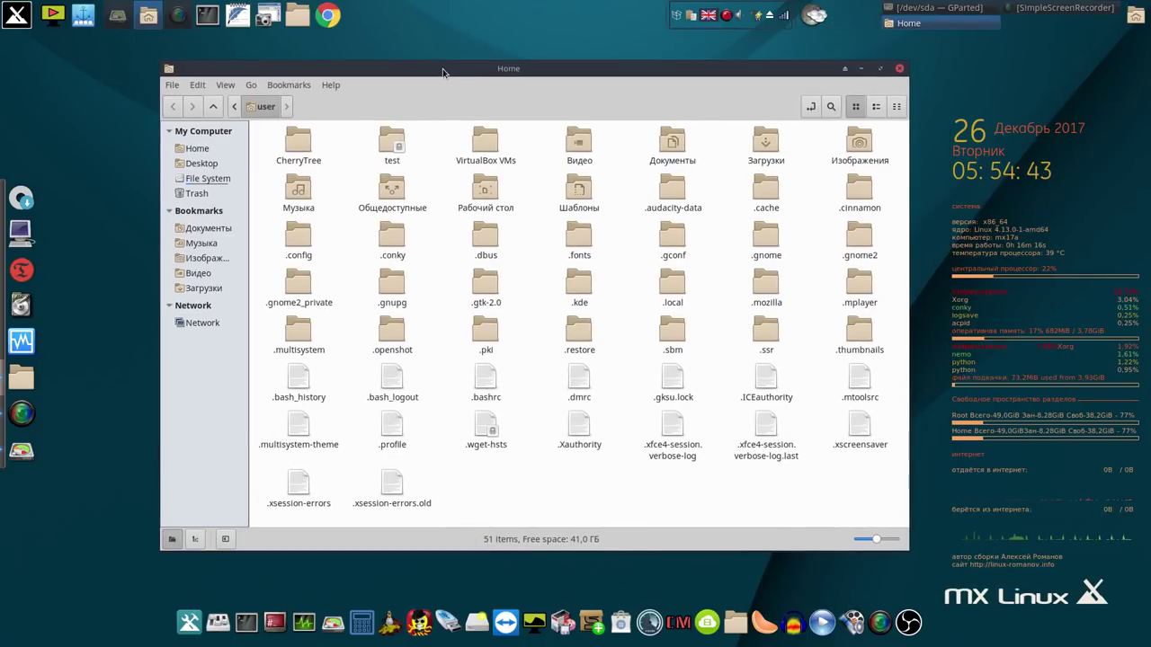
left_click(899, 69)
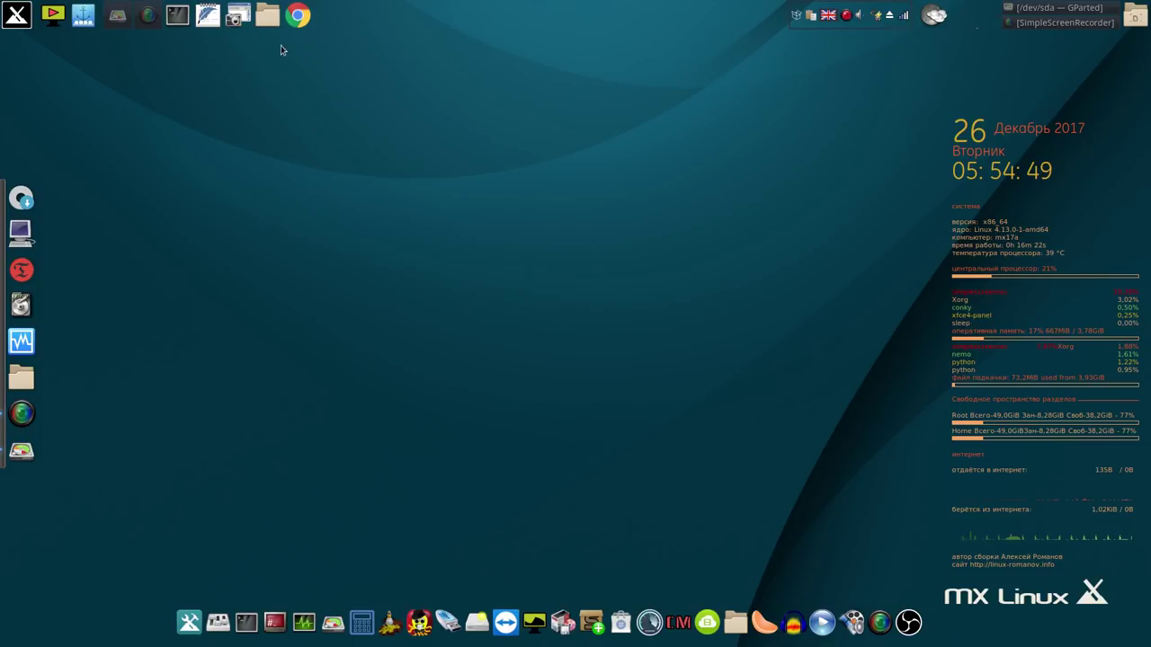
left_click(734, 621)
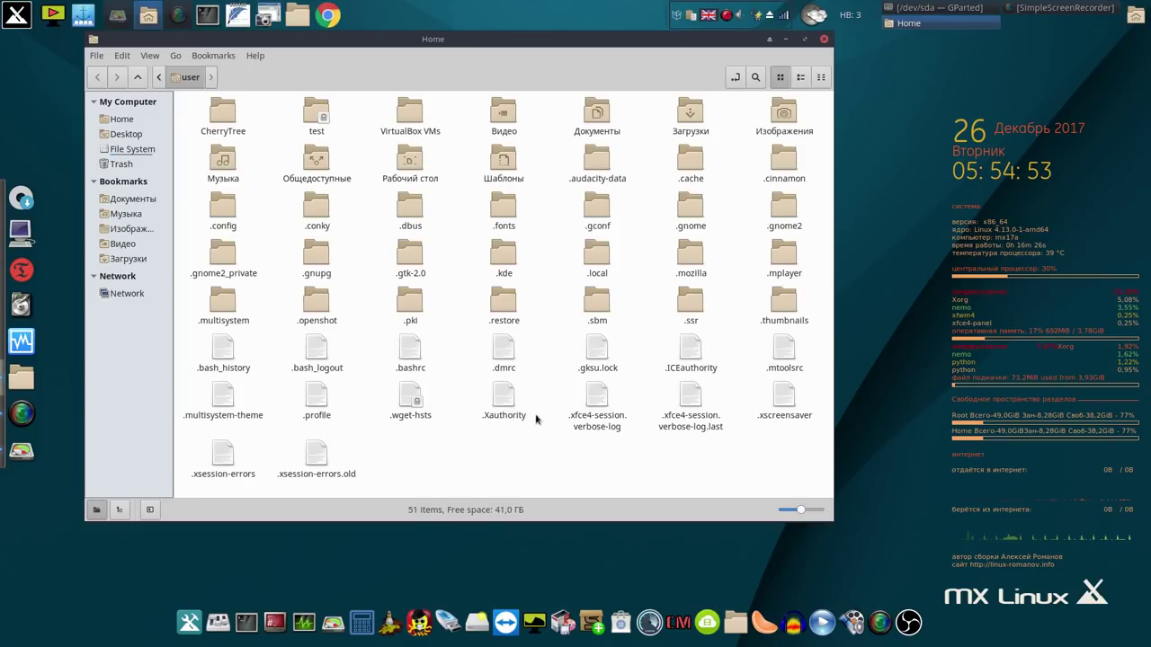
left_click(824, 40)
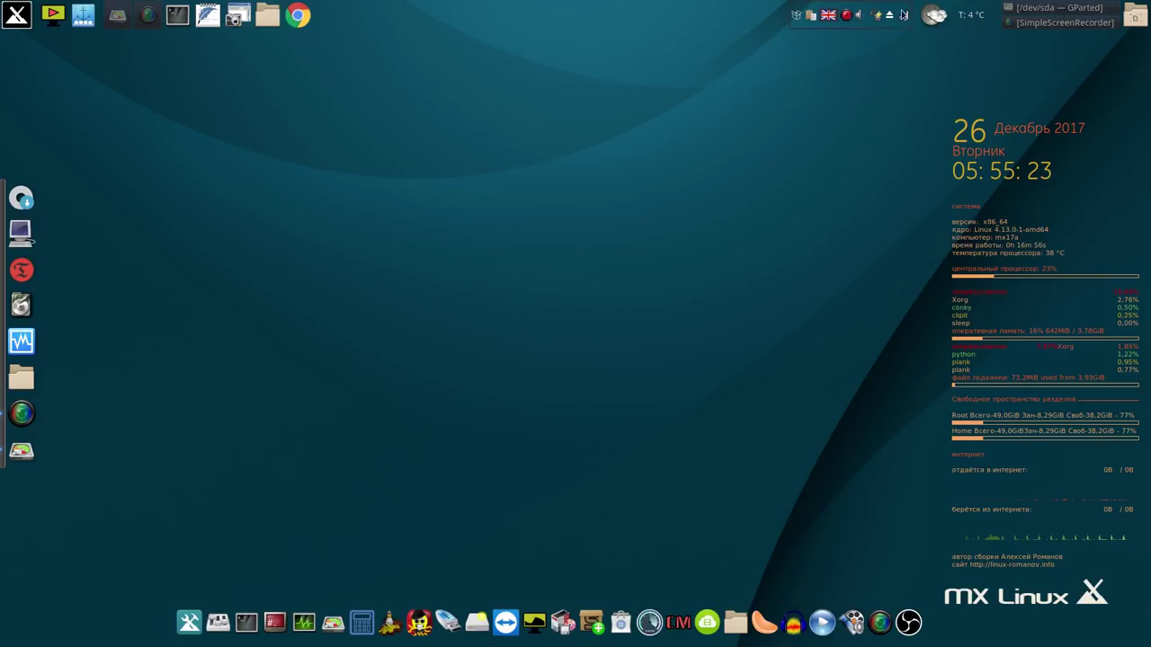
Pause and restart the screen recording, and minimize the SimpleScreenRecorder window.
right_click(847, 16)
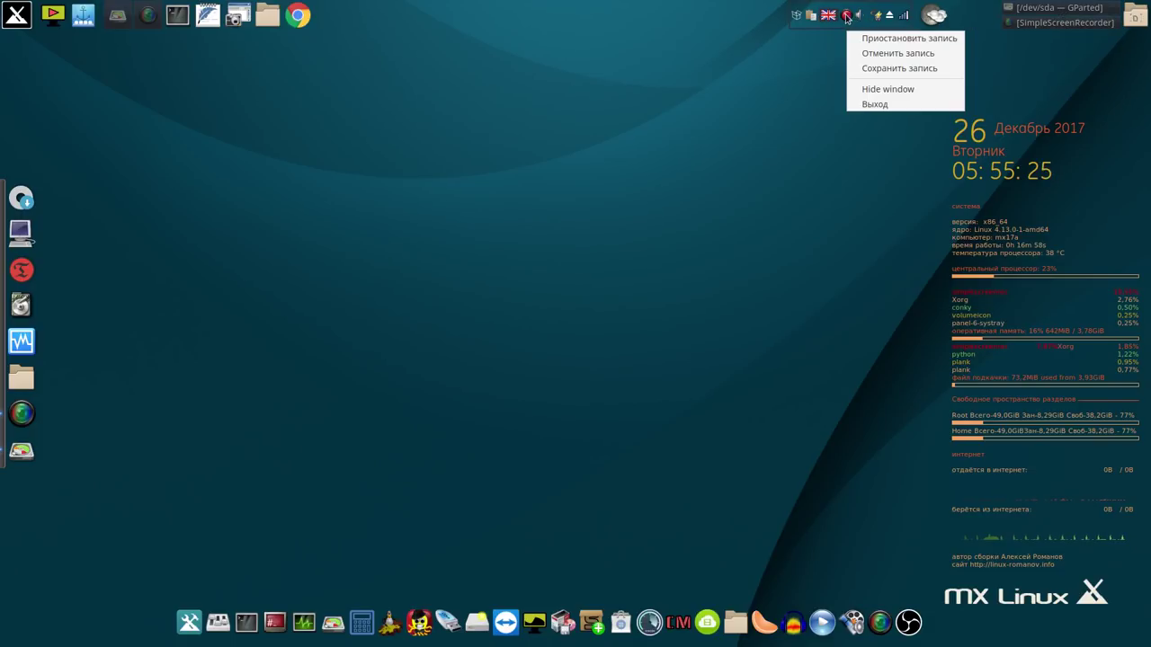
left_click(866, 38)
left_click(658, 173)
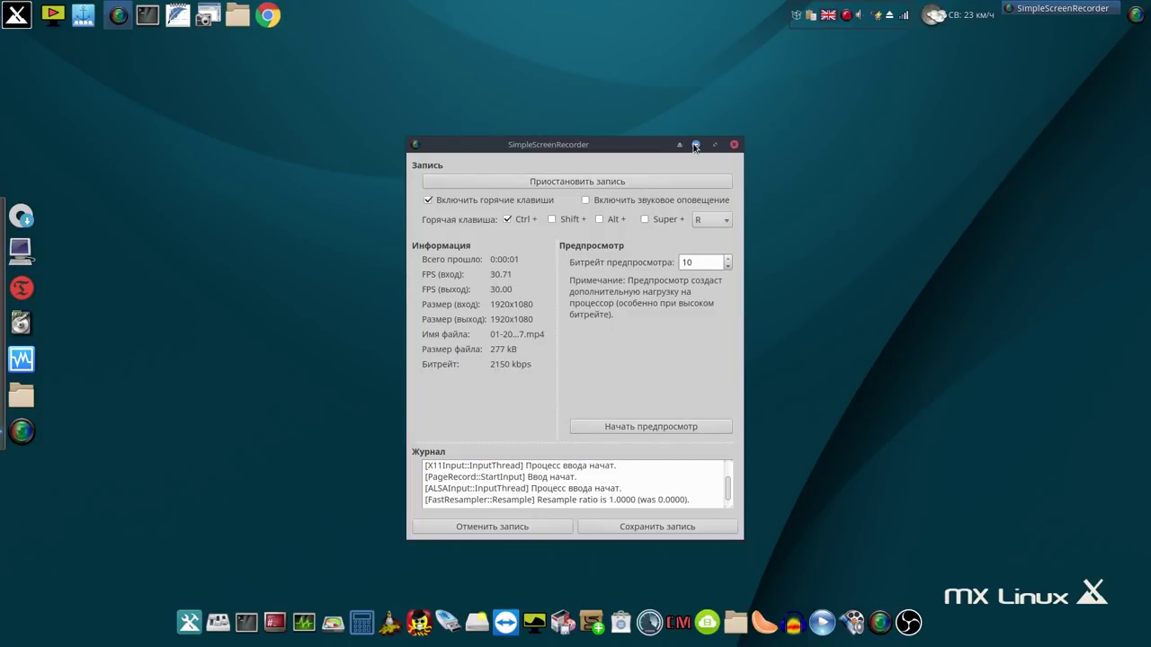
left_click(694, 149)
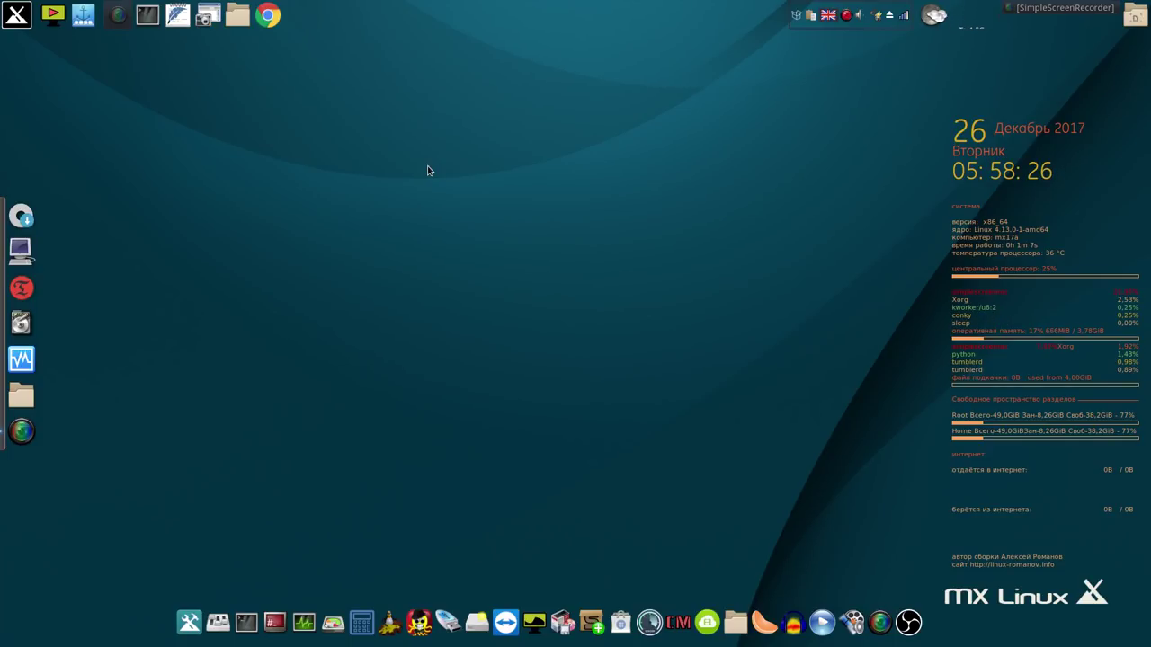
Open the SB@home partition in the file manager, entering the root password to mount it.
left_click(239, 17)
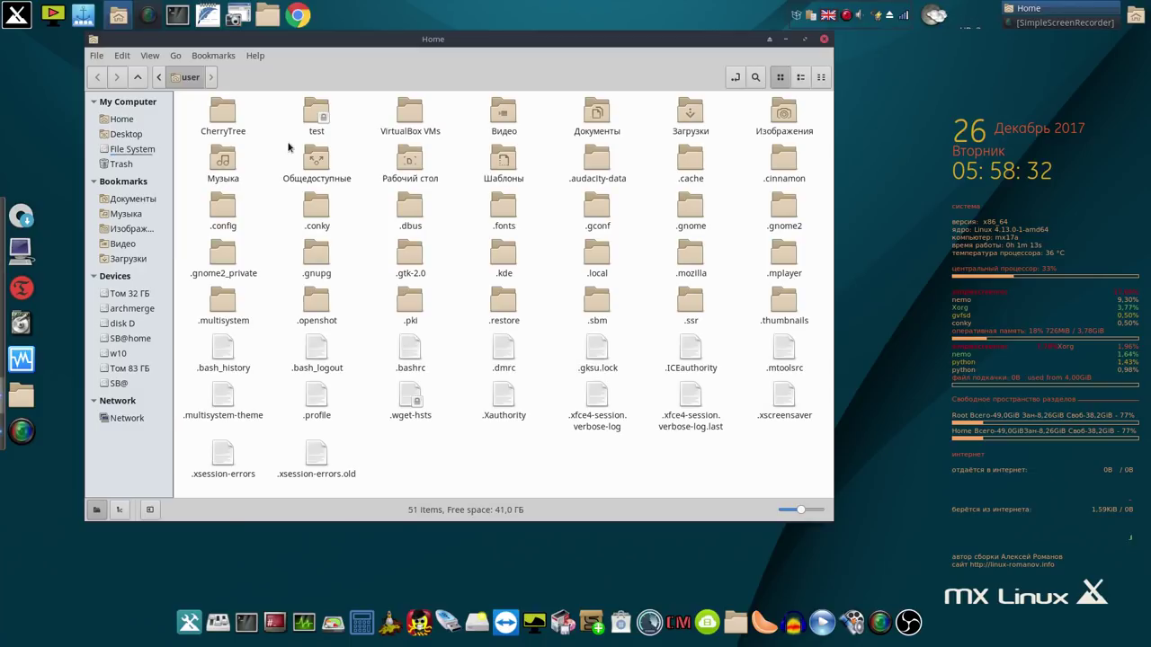
left_click(142, 339)
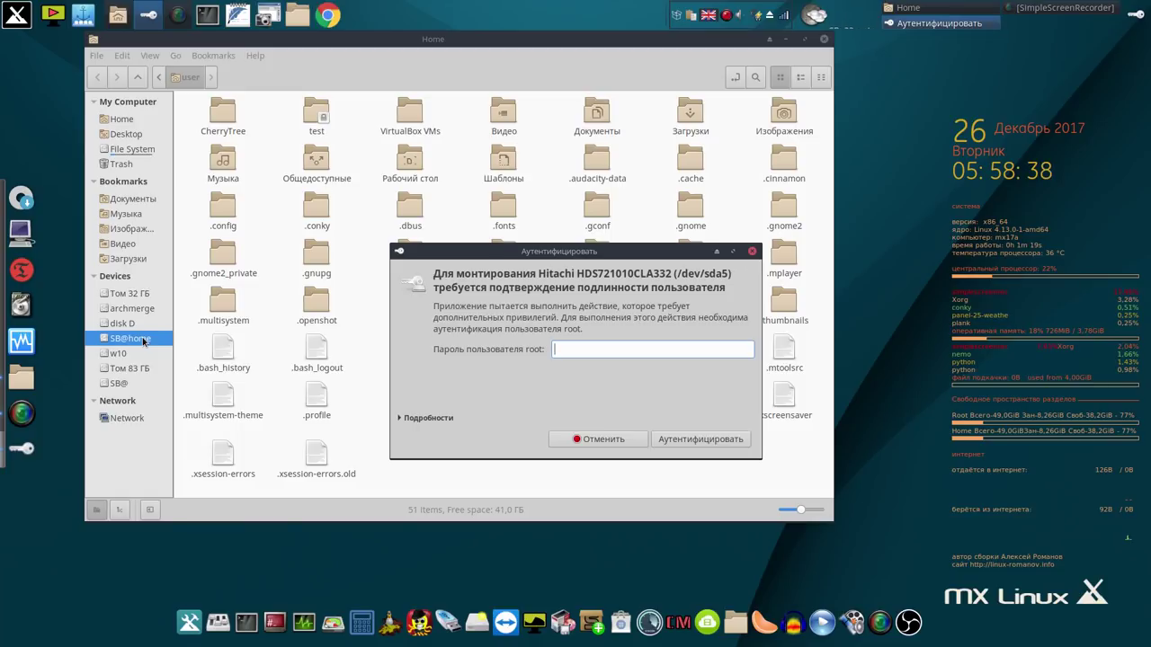
type("••")
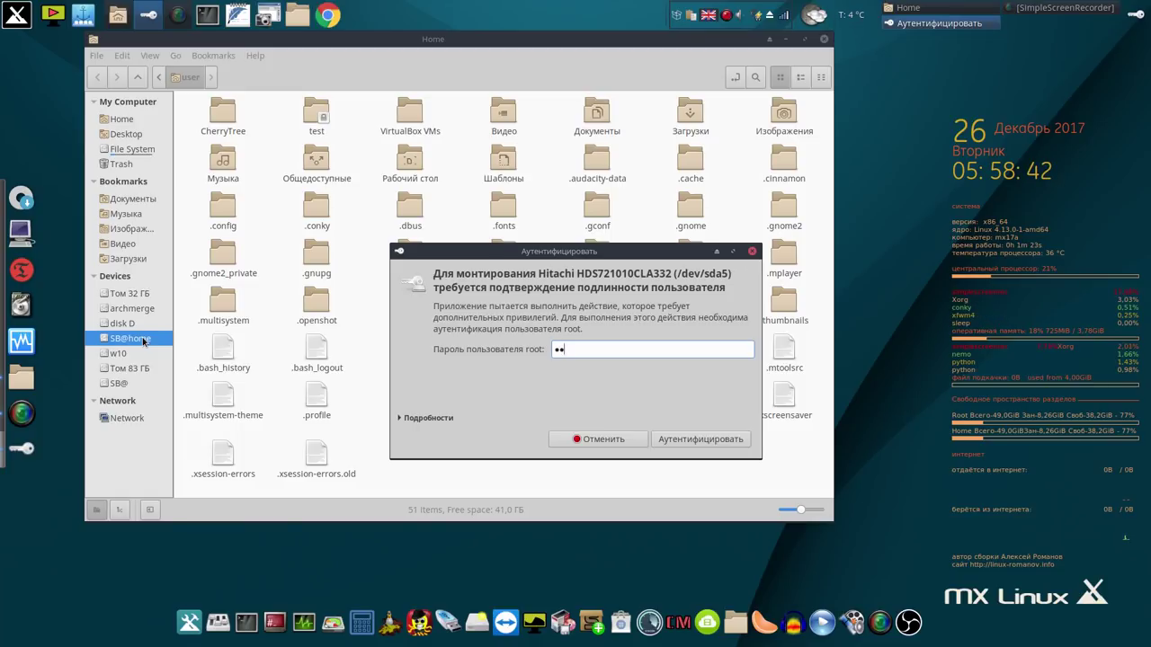
key("Return")
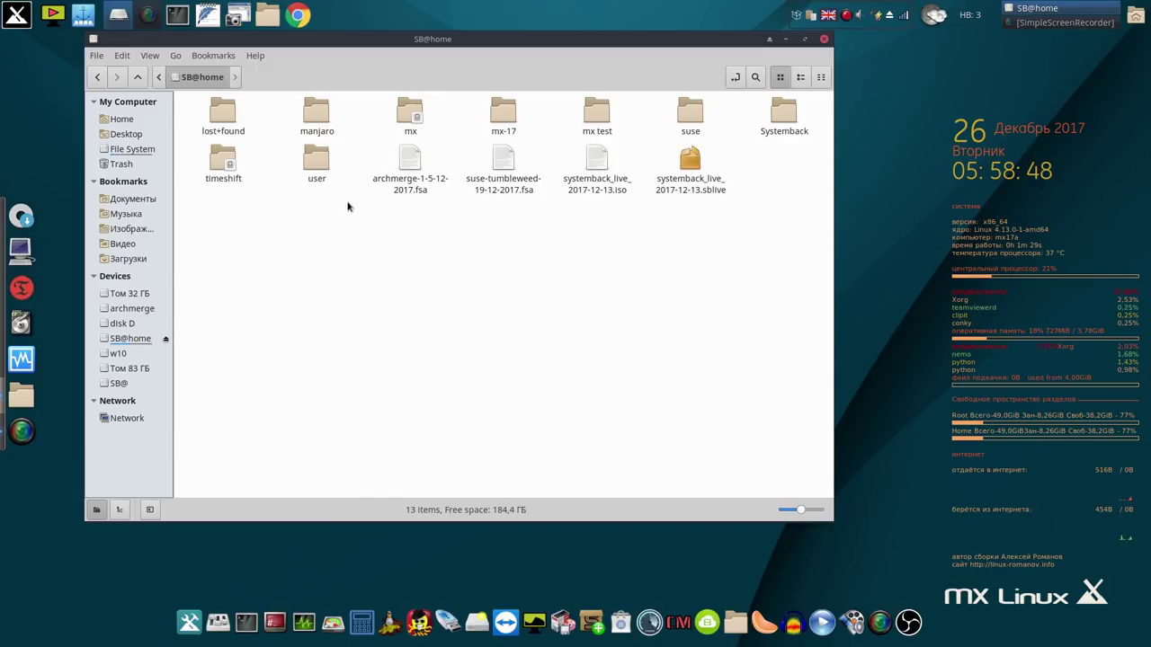
Open the properties of the timeshift folder on SB@home and check its total size.
right_click(218, 166)
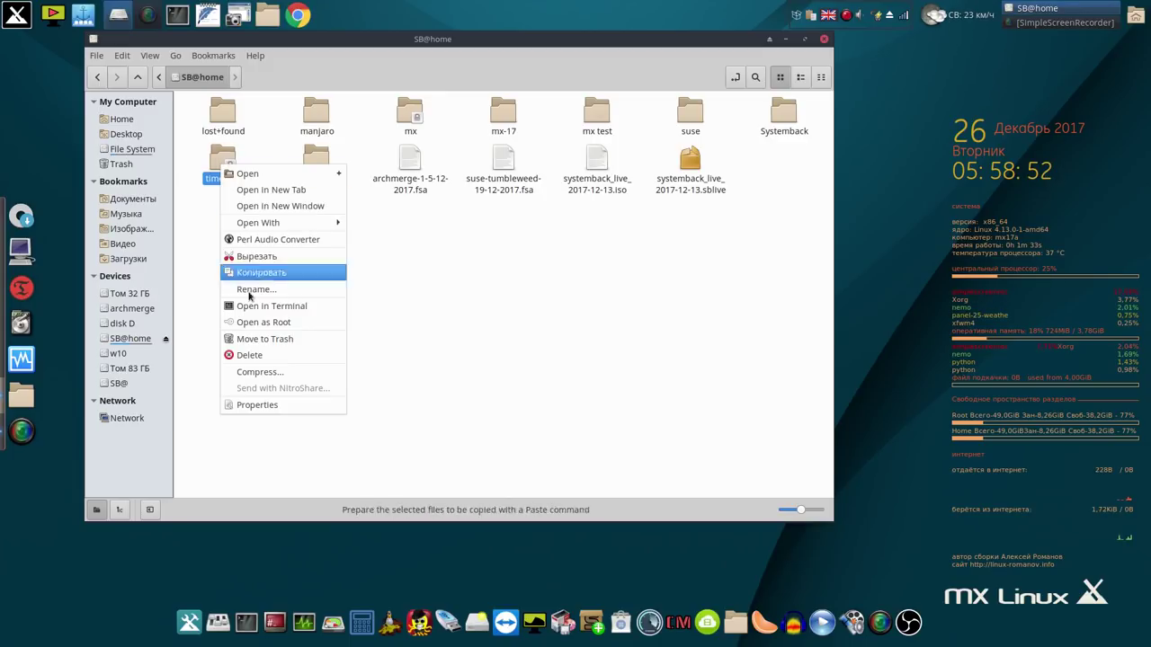
left_click(274, 405)
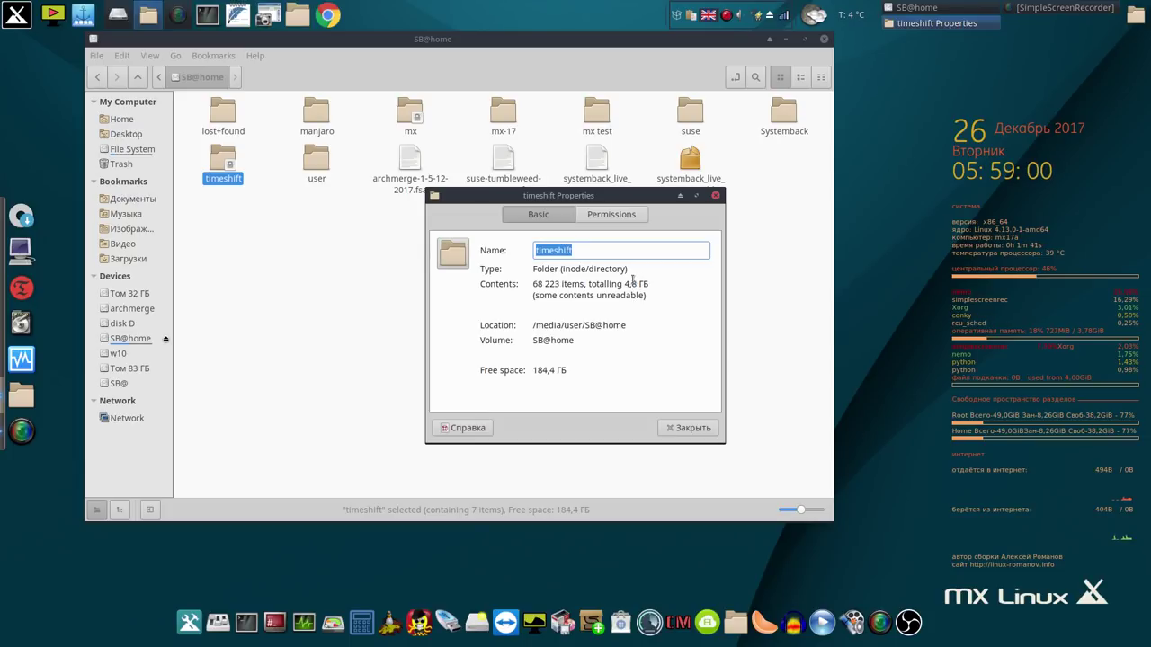
left_click_drag(624, 283, 641, 283)
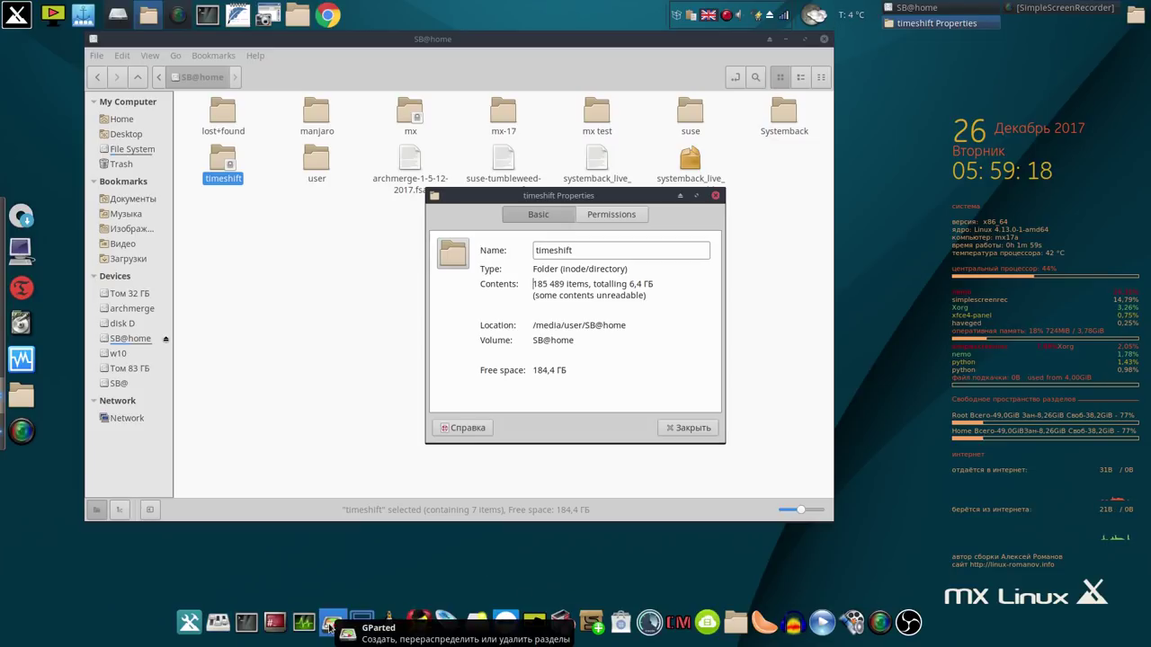
Launch GParted with the root password and bring its window to the front.
left_click(332, 623)
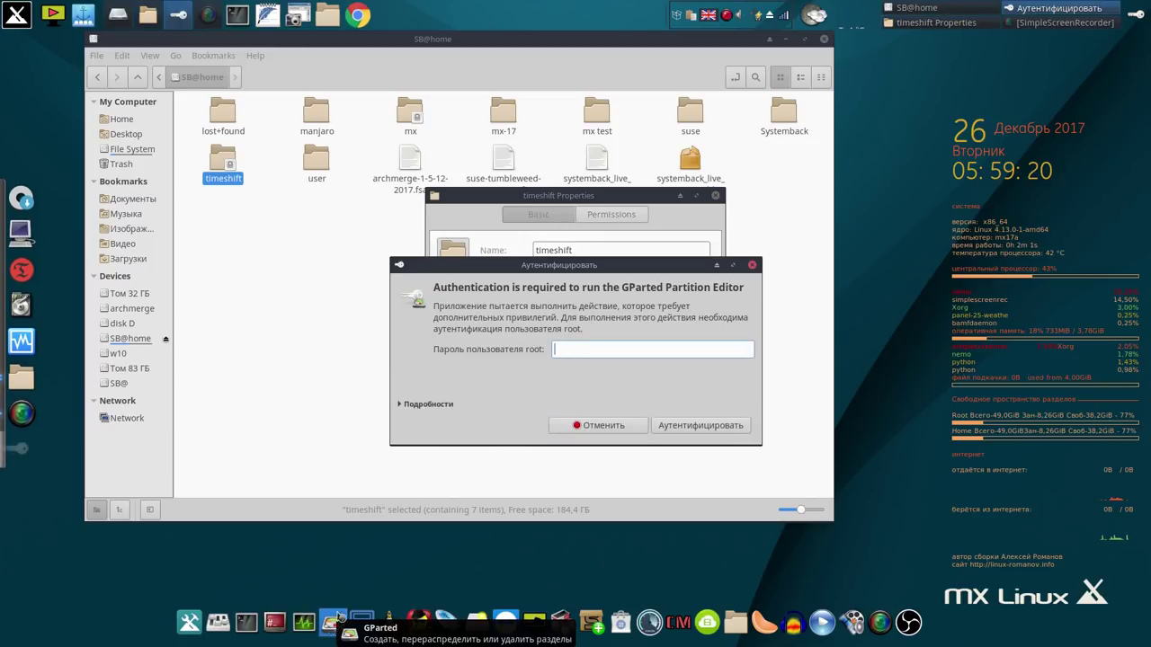
type("••")
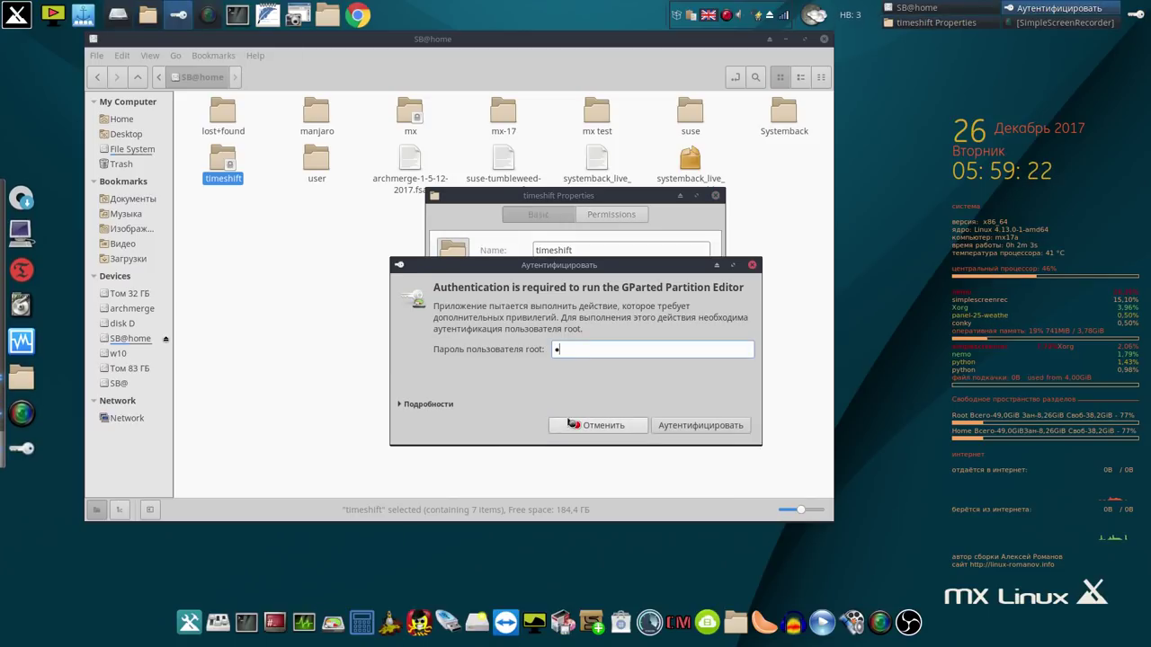
left_click(699, 425)
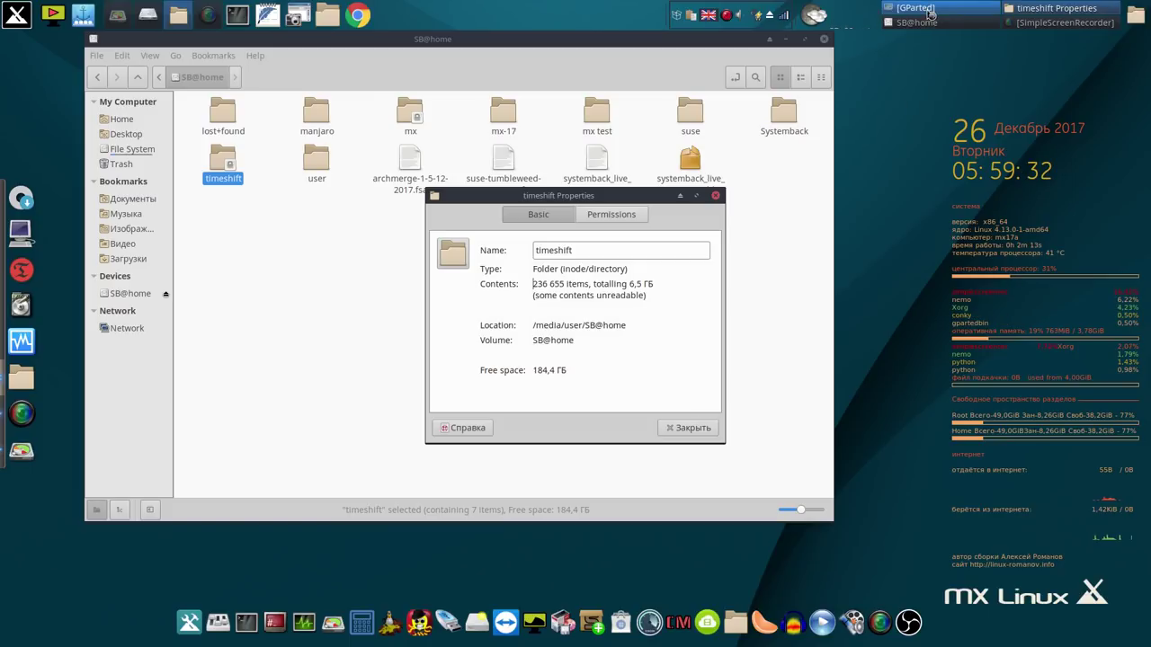
left_click(931, 11)
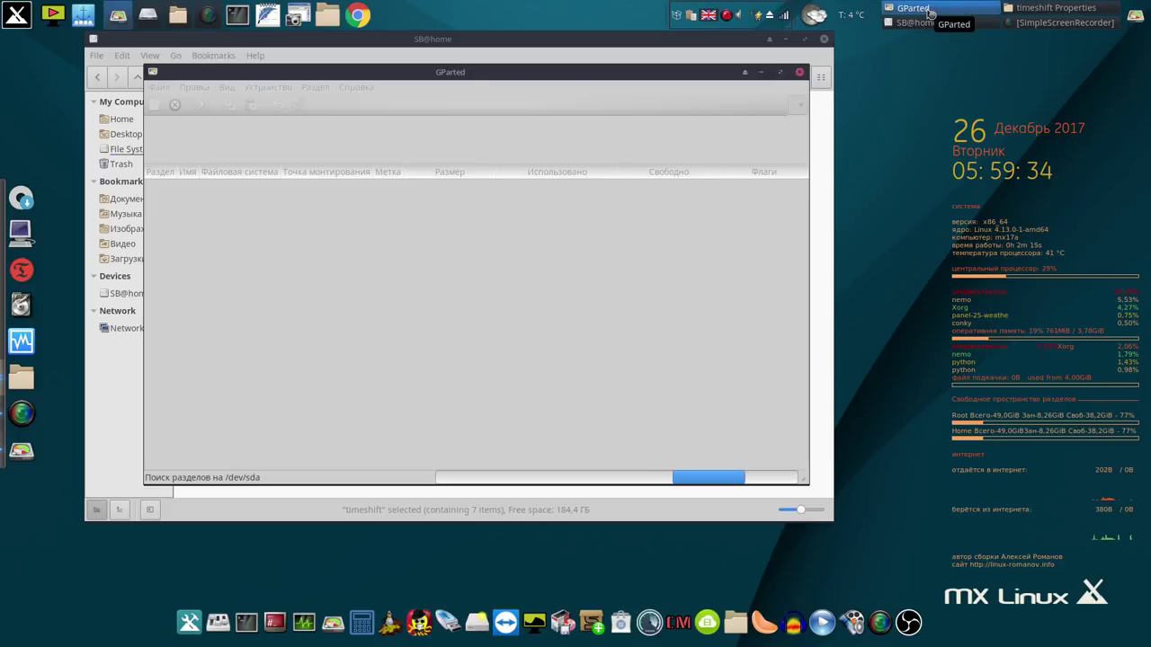
Place the GParted and timeshift Properties windows side by side to compare the folder's size with the partition usage.
left_click_drag(710, 74, 1078, 165)
left_click(476, 199)
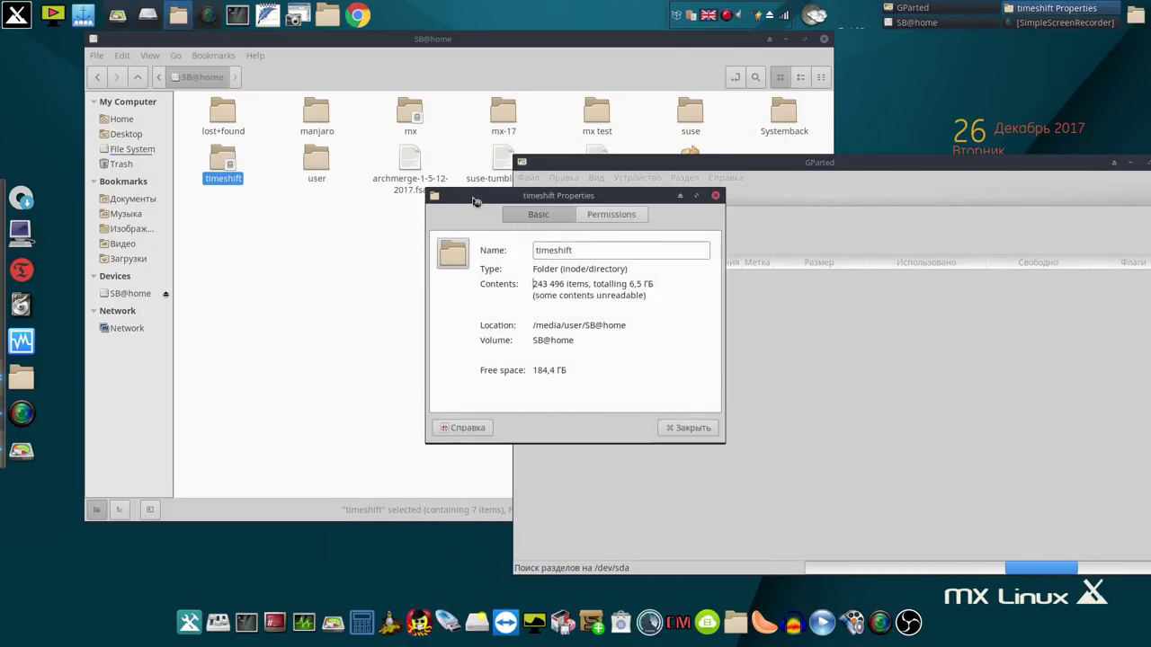
left_click_drag(475, 200, 201, 148)
left_click_drag(617, 165, 569, 127)
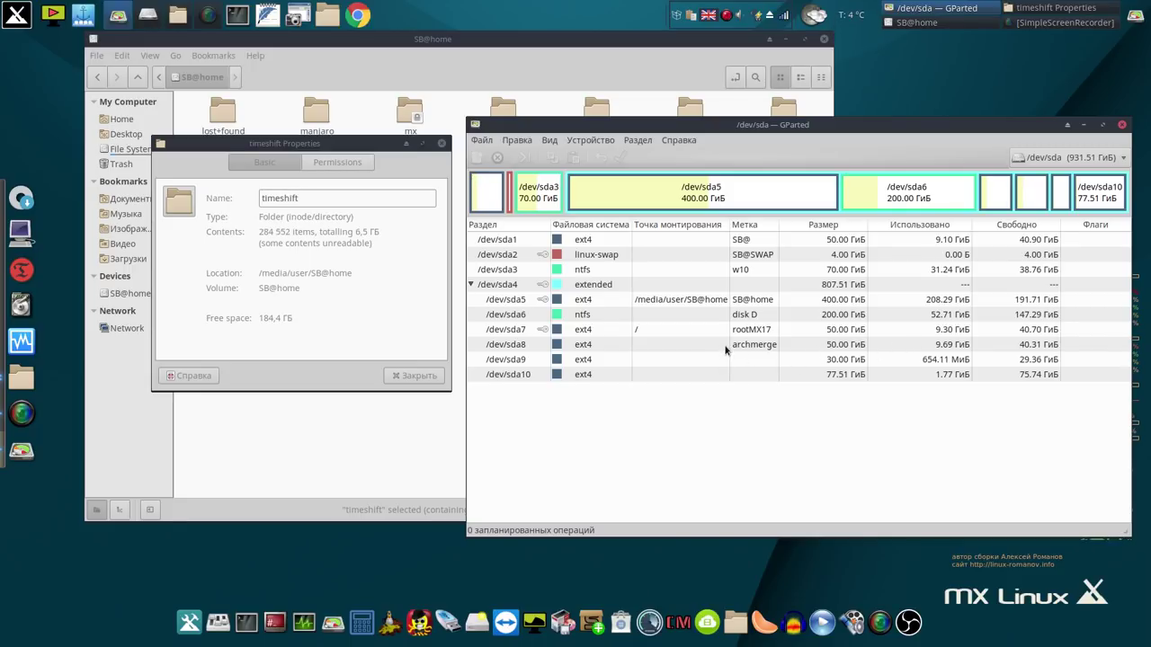
Compare the used space of /dev/sda7 (rootMX17) with the timeshift folder's total size, and close the folder's properties.
left_click(953, 331)
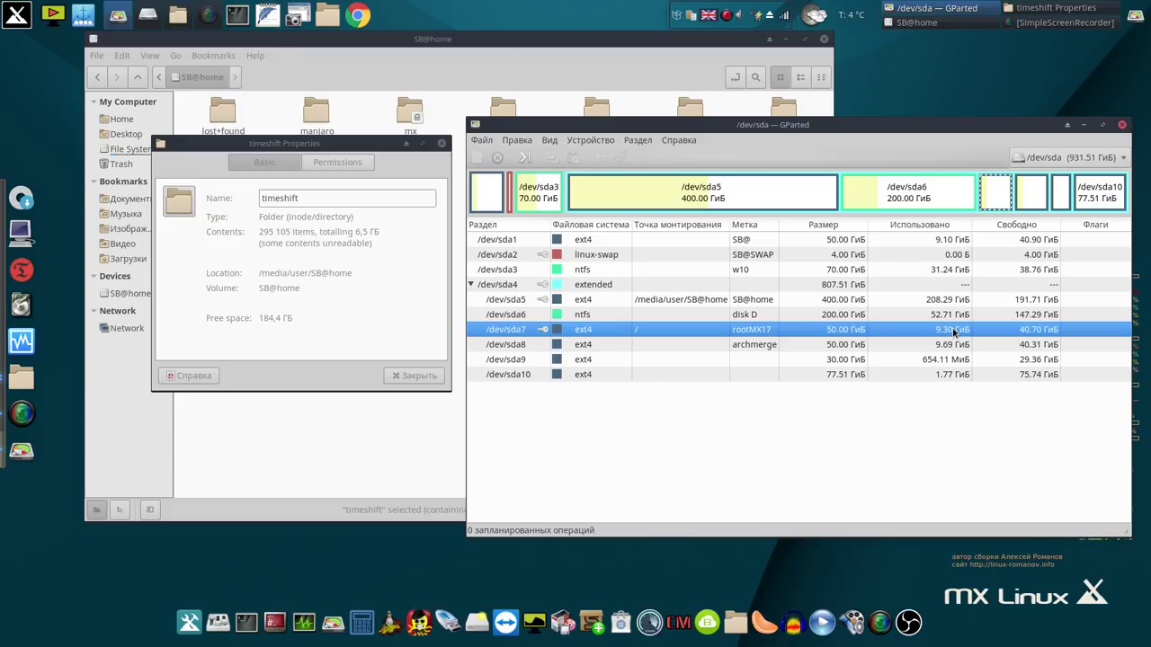
left_click(339, 312)
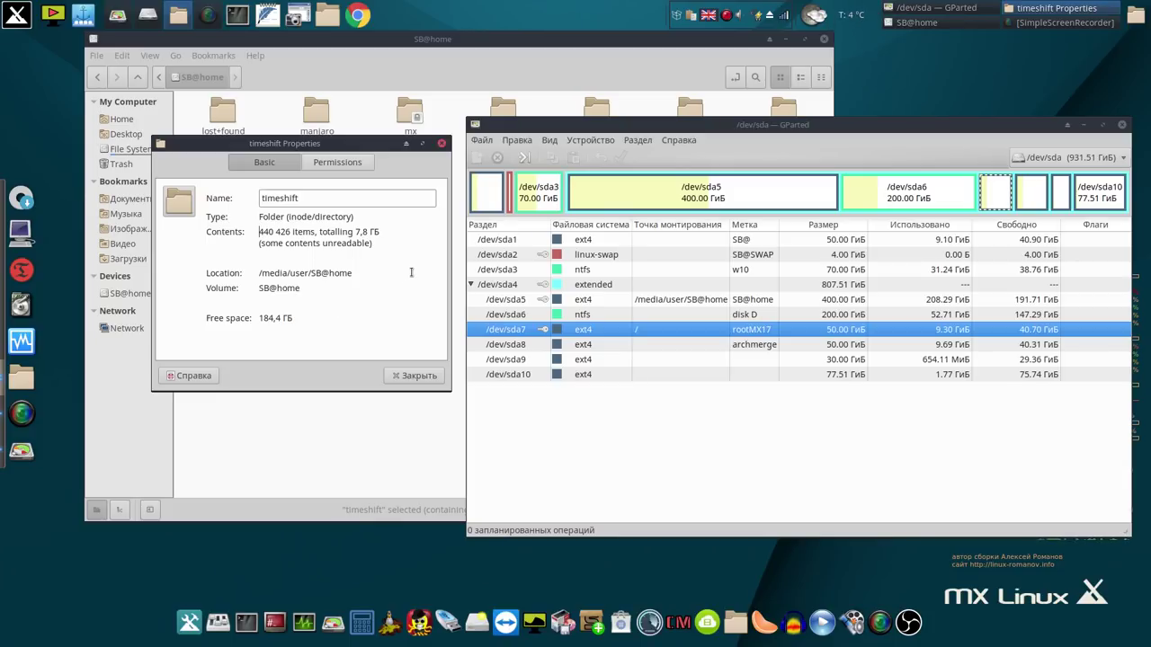
left_click_drag(356, 231, 400, 236)
left_click(418, 377)
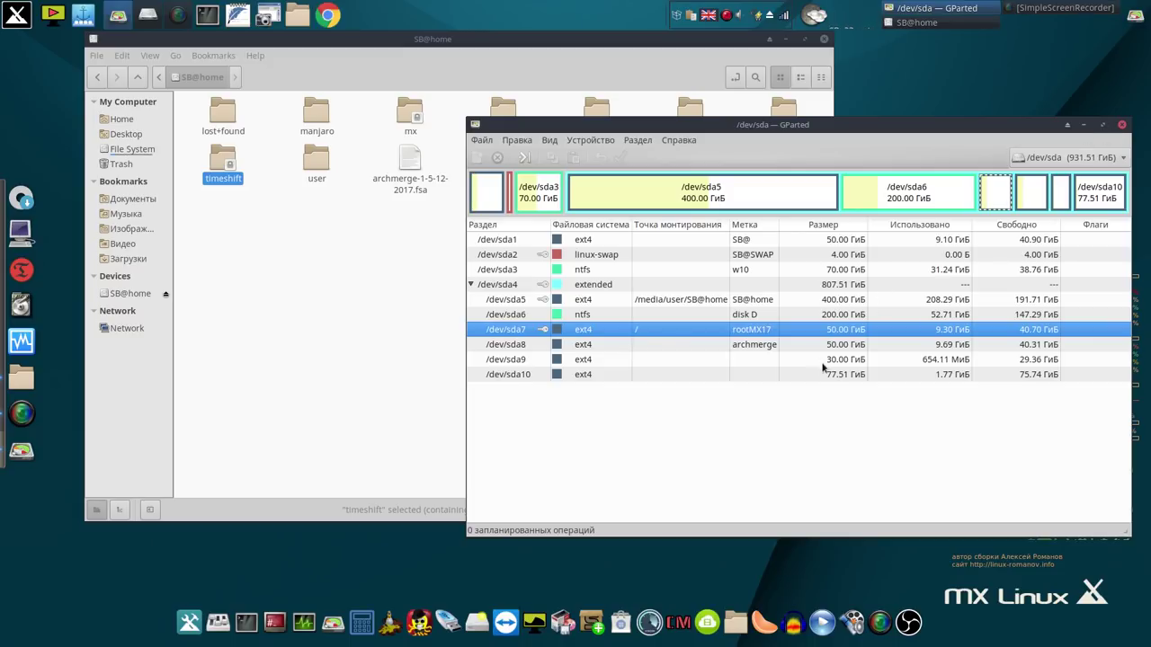
Examine the sizes of /dev/sda9 and /dev/sda10 as possible restore targets, and close GParted and the file manager.
left_click(858, 360)
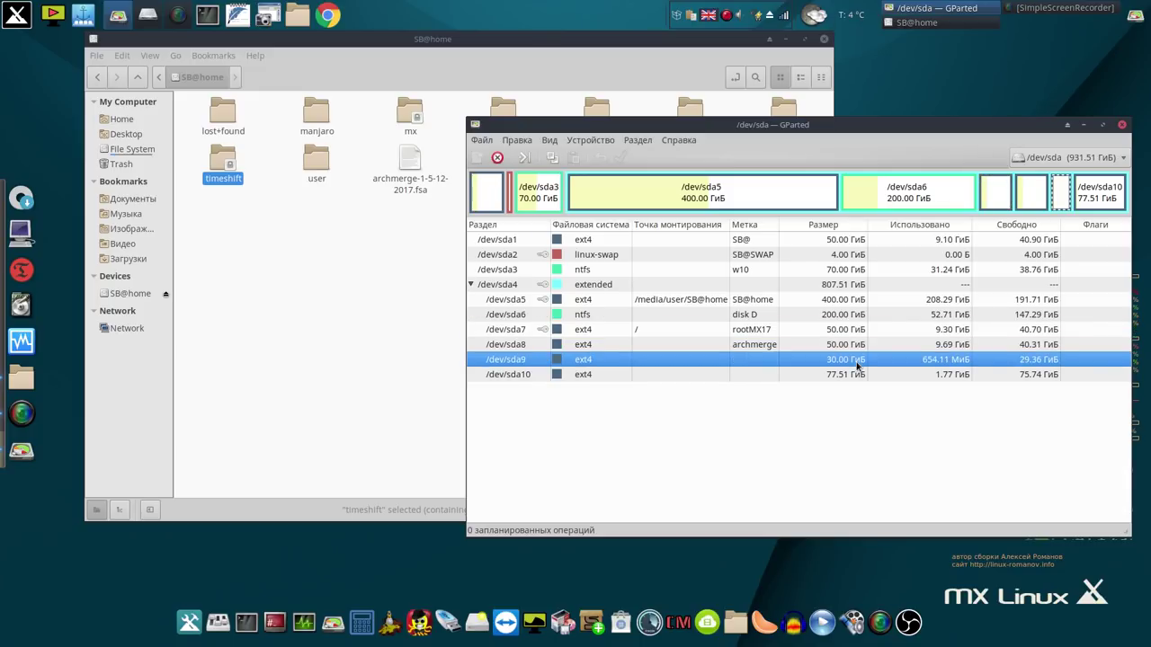
left_click(856, 373)
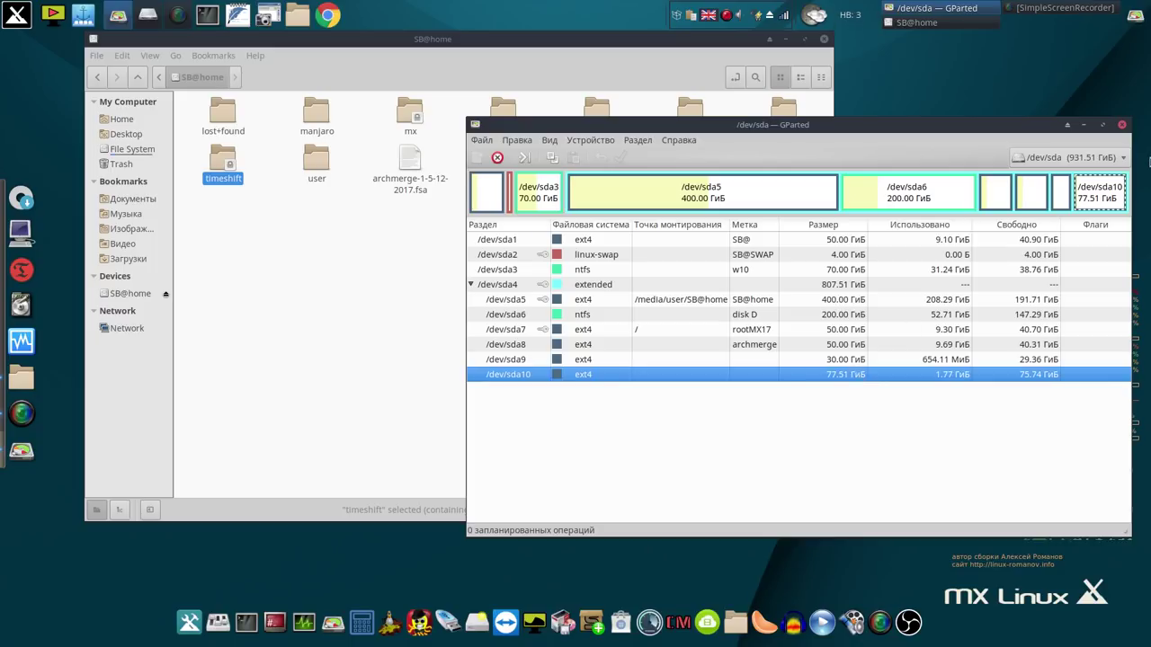
left_click(1122, 127)
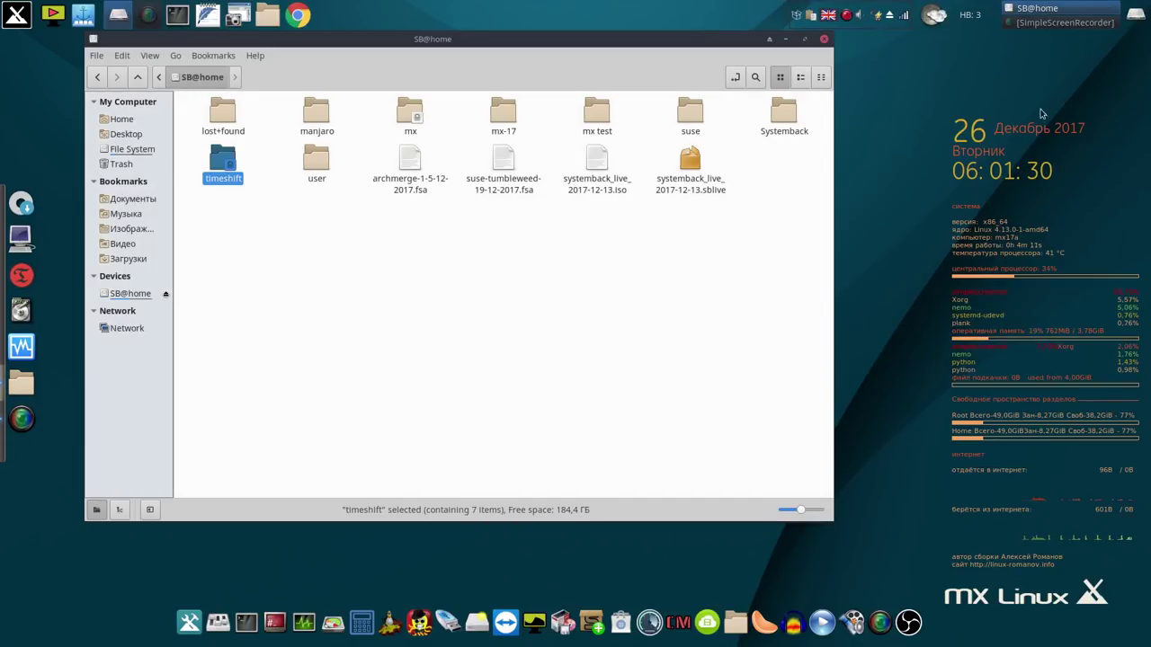
left_click(823, 40)
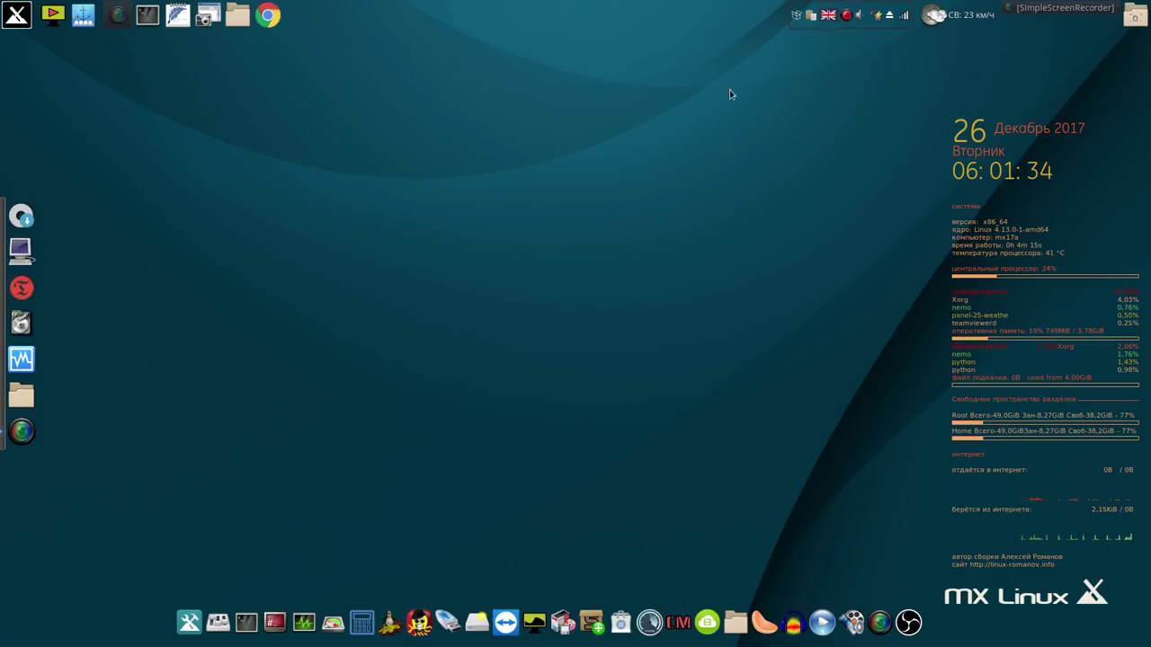
Launch Timeshift, authenticating with the root password.
left_click(23, 288)
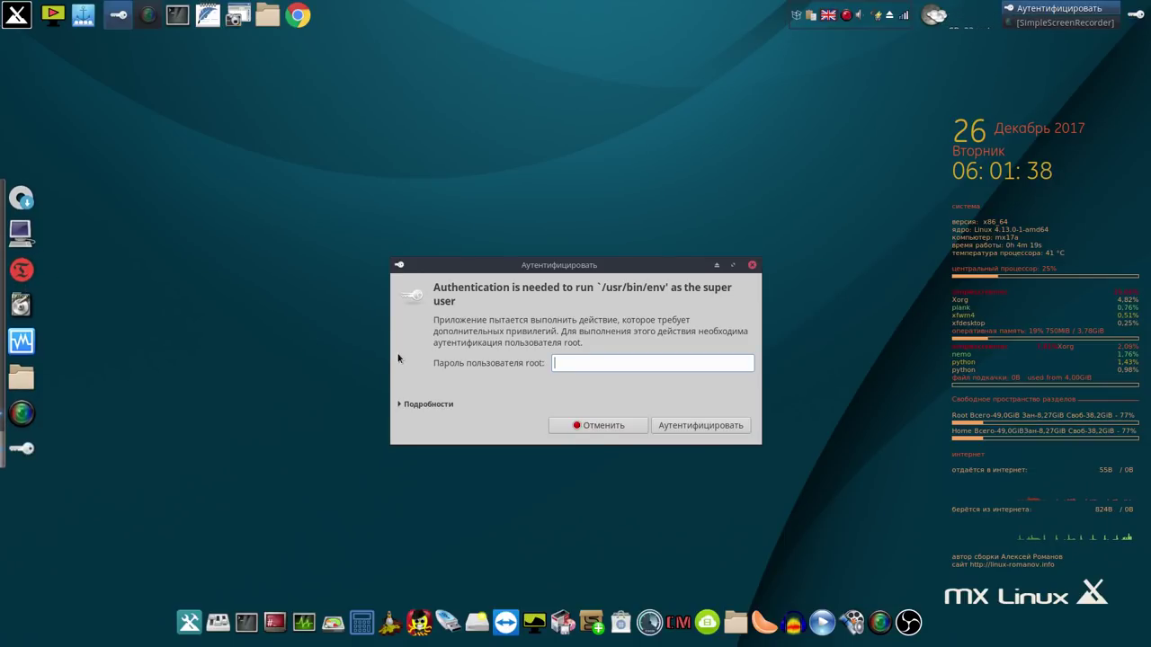
type("••")
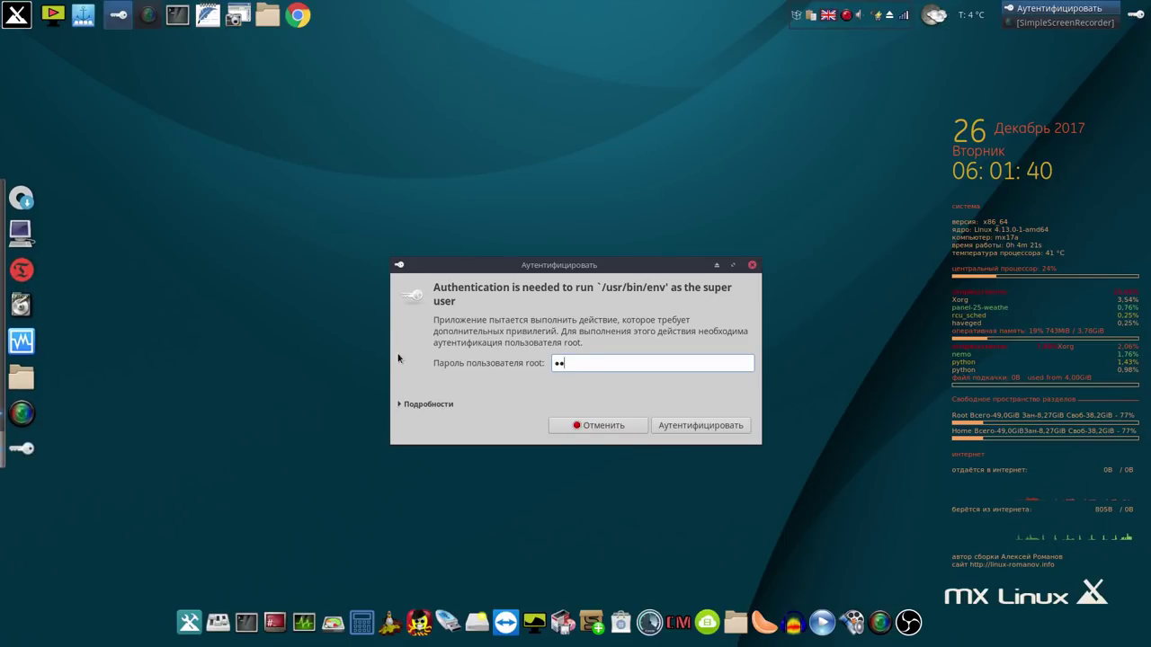
left_click(704, 426)
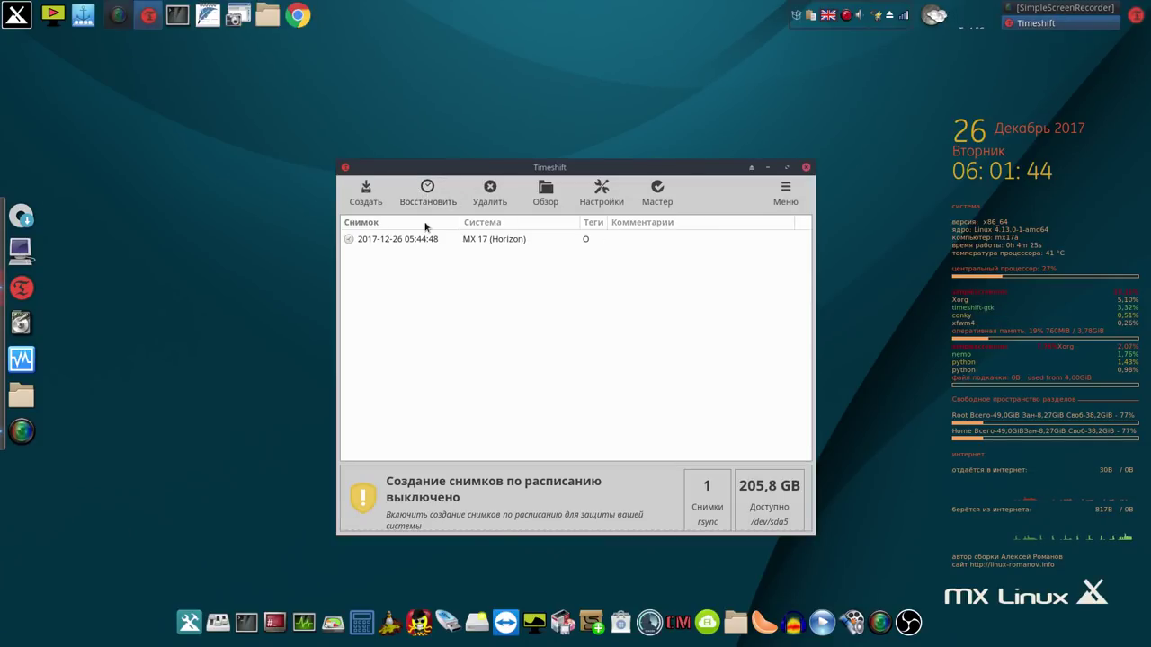
left_click(439, 240)
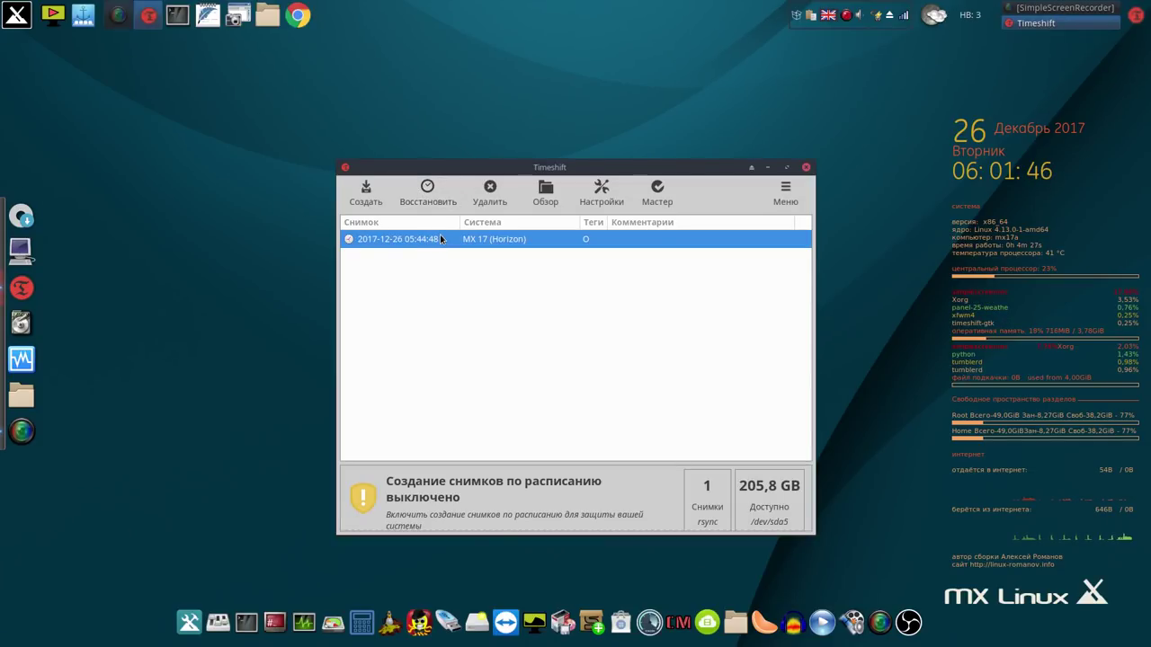
left_click(434, 199)
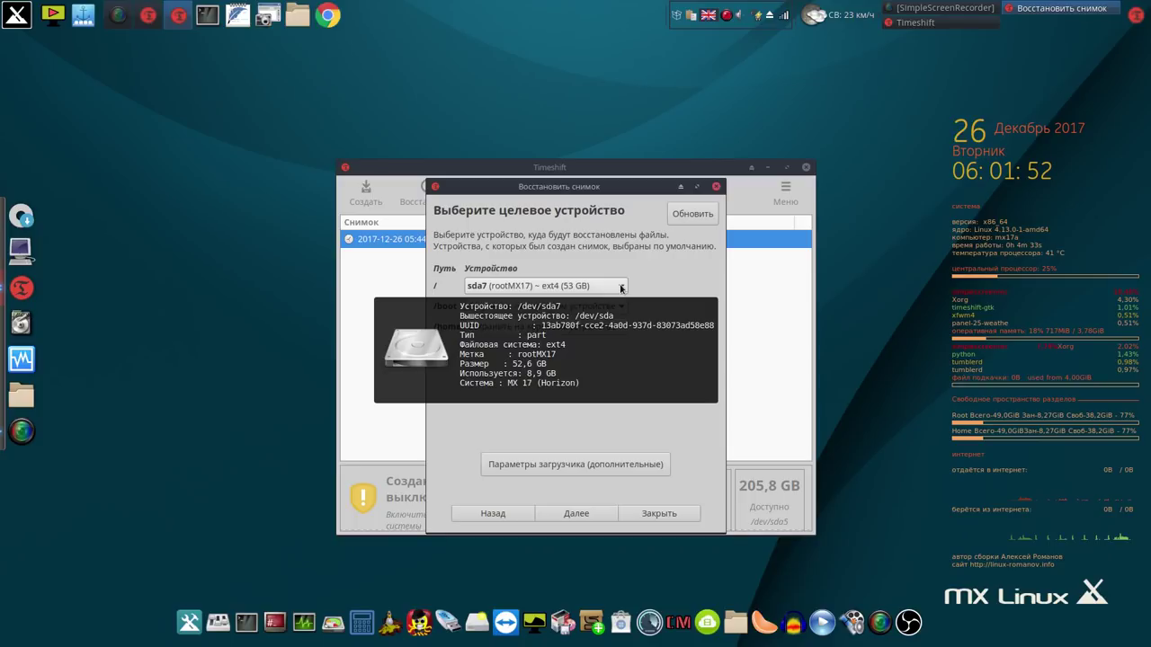
left_click(621, 288)
left_click(620, 288)
left_click(621, 288)
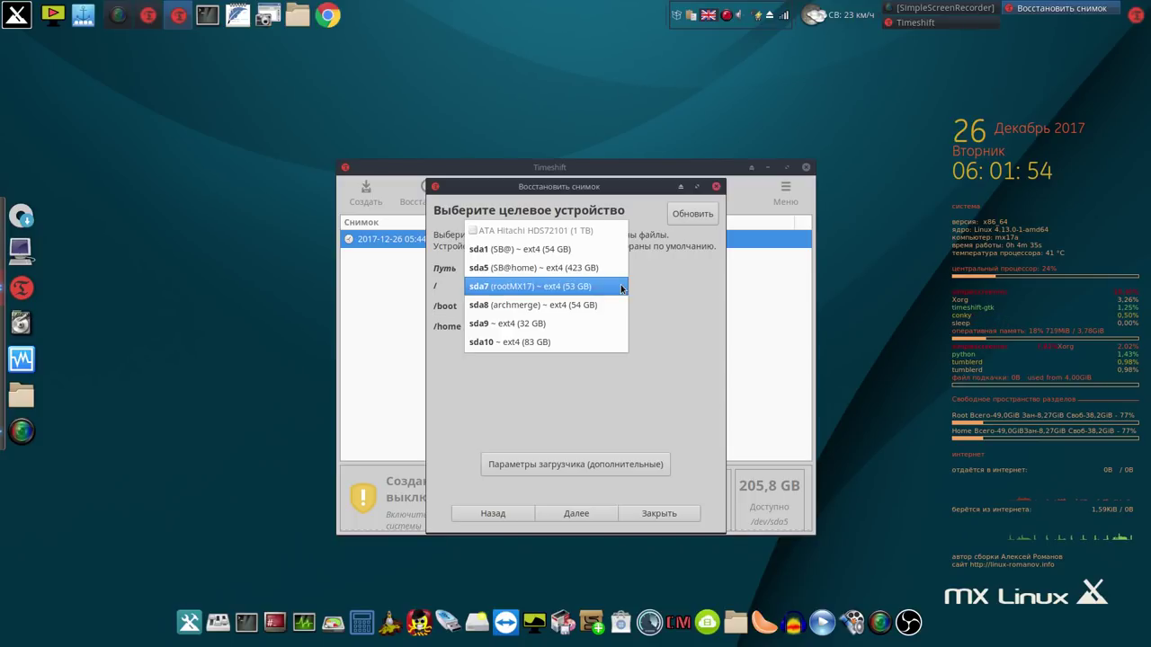
left_click(609, 323)
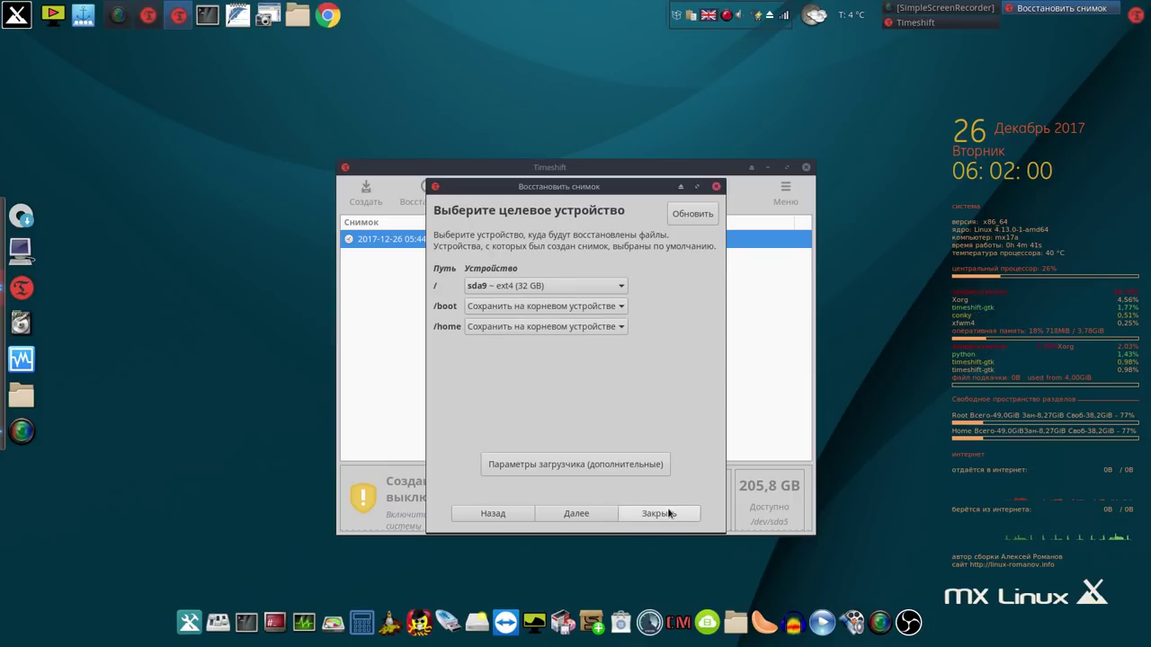
left_click(574, 514)
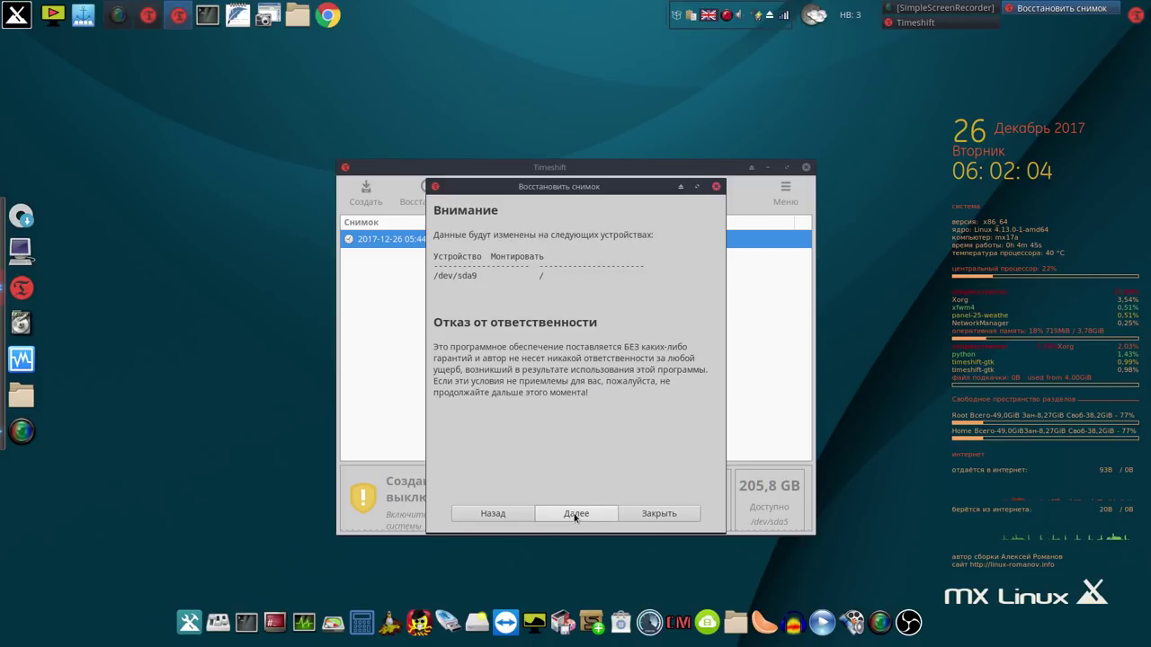
left_click(574, 515)
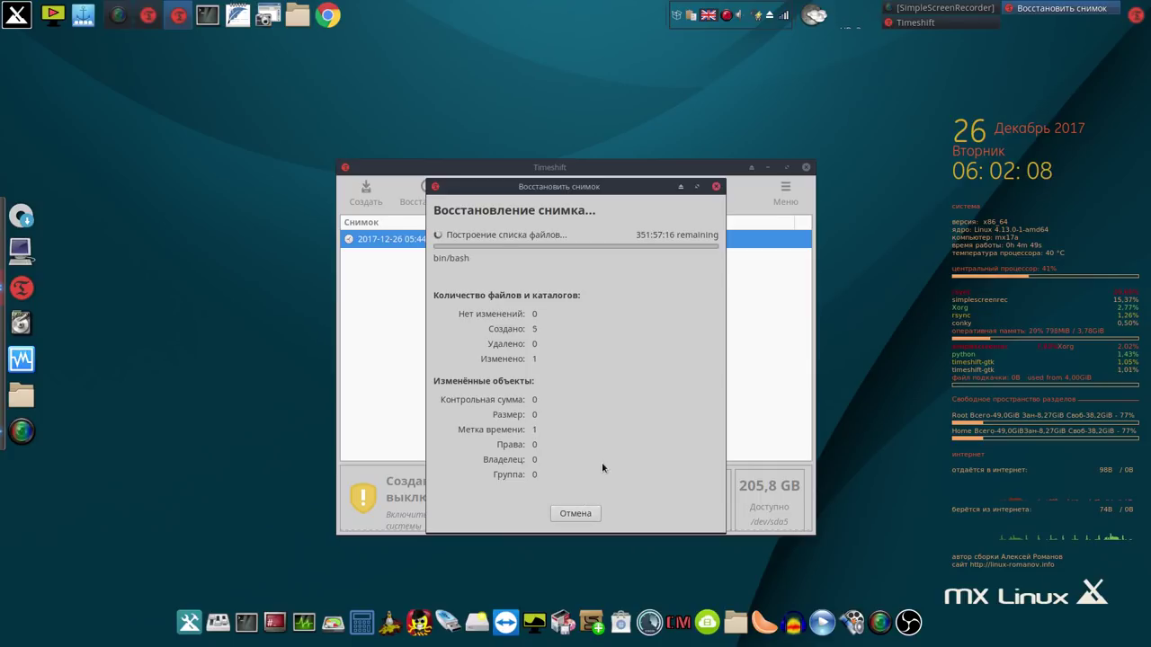
right_click(727, 16)
left_click(751, 38)
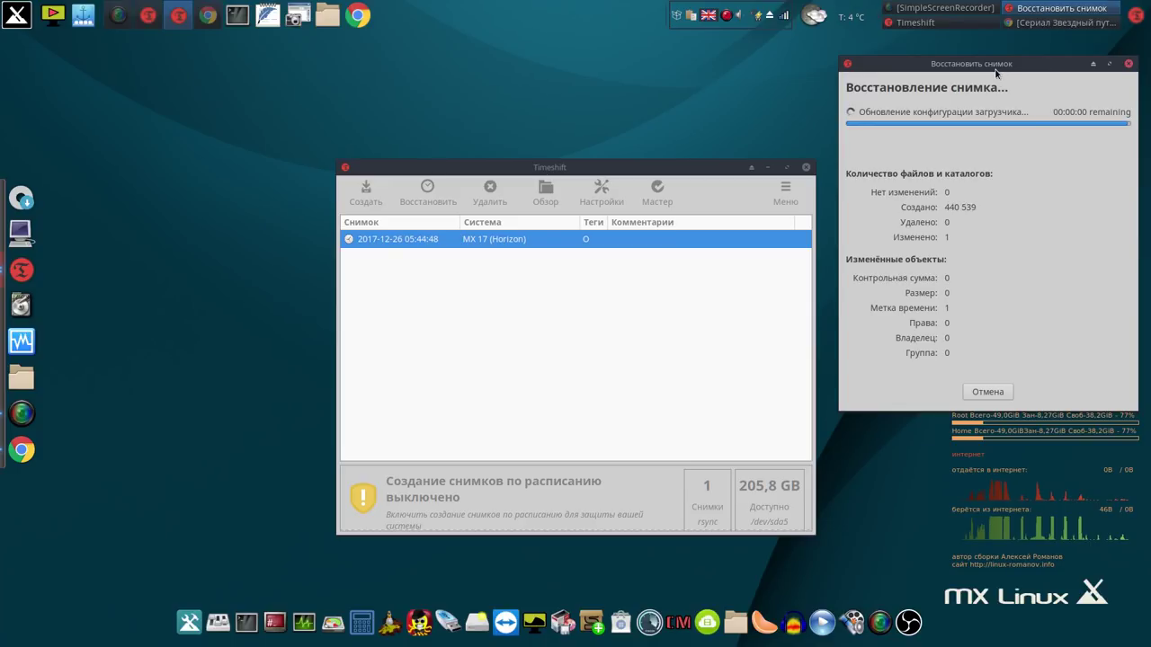
right_click(725, 17)
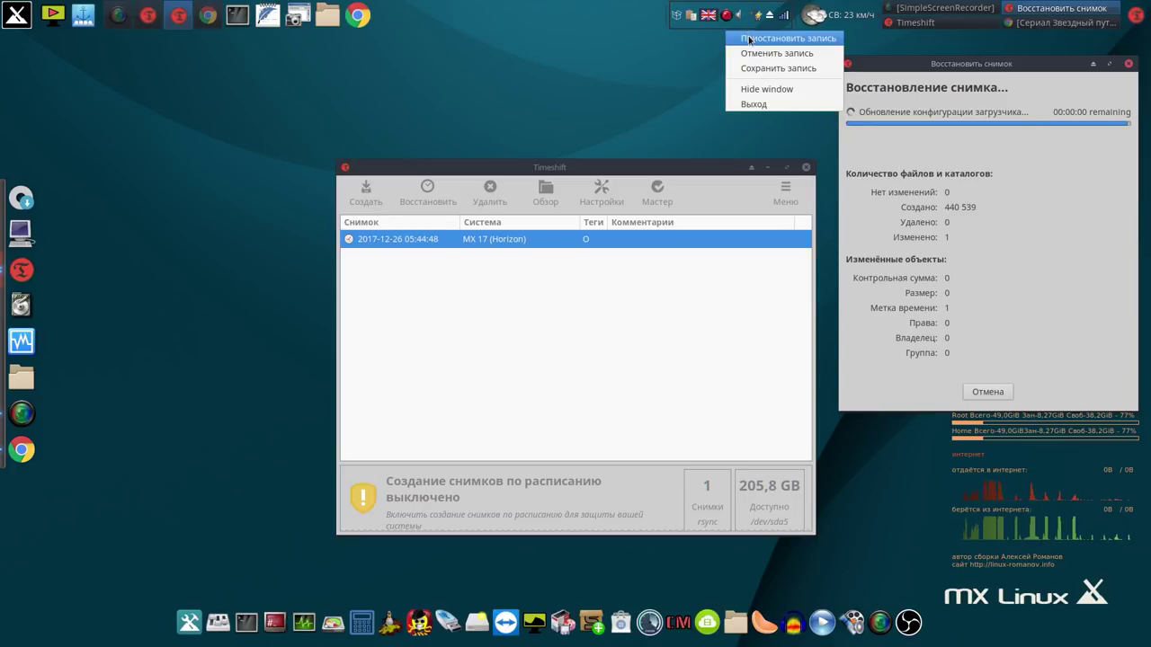
left_click(740, 38)
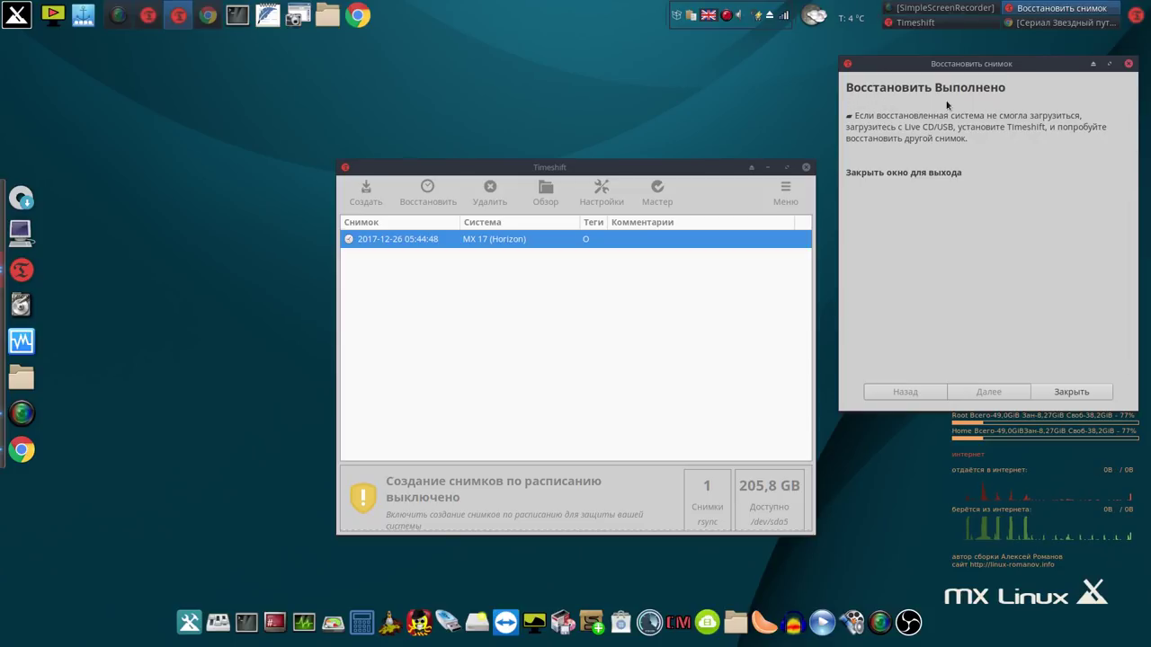
Close the completed snapshot restore wizard and exit Timeshift.
left_click(1075, 392)
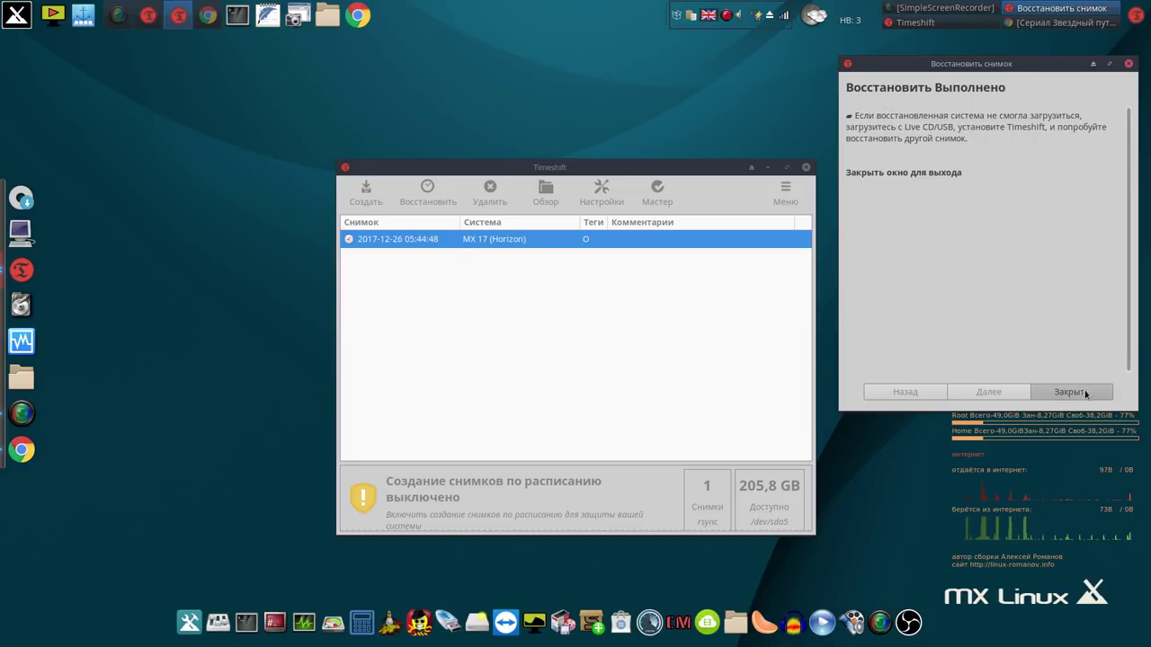
left_click(805, 169)
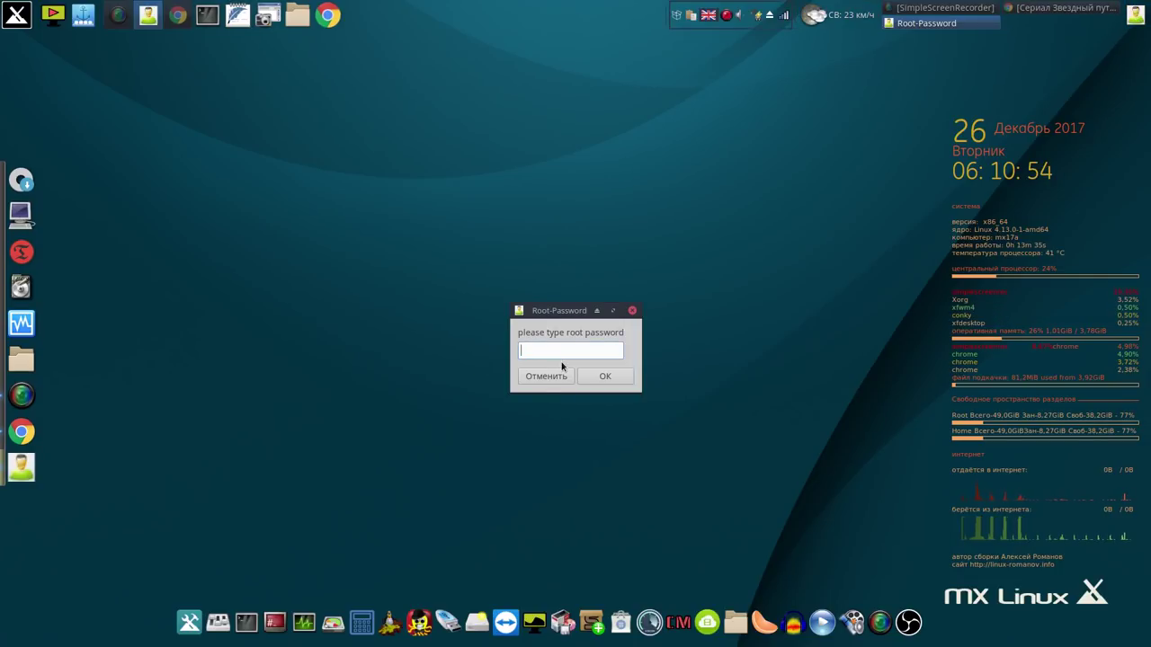
Enter the root password to start Super Boot Manager and open its Grub-manager.
type("••")
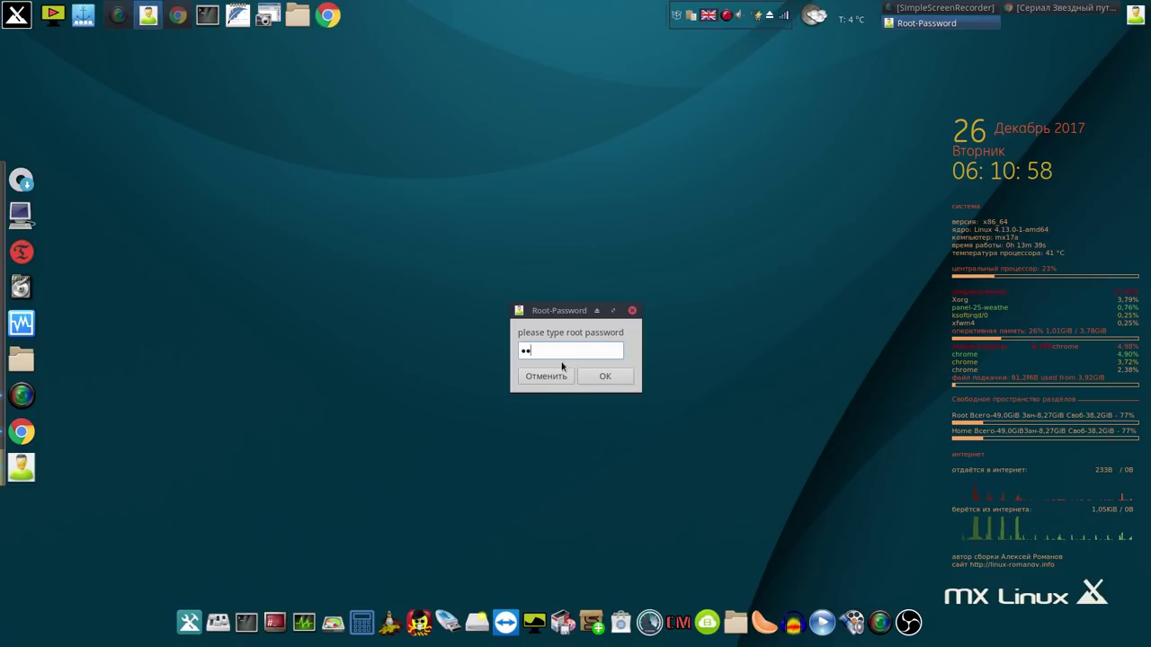
key("Return")
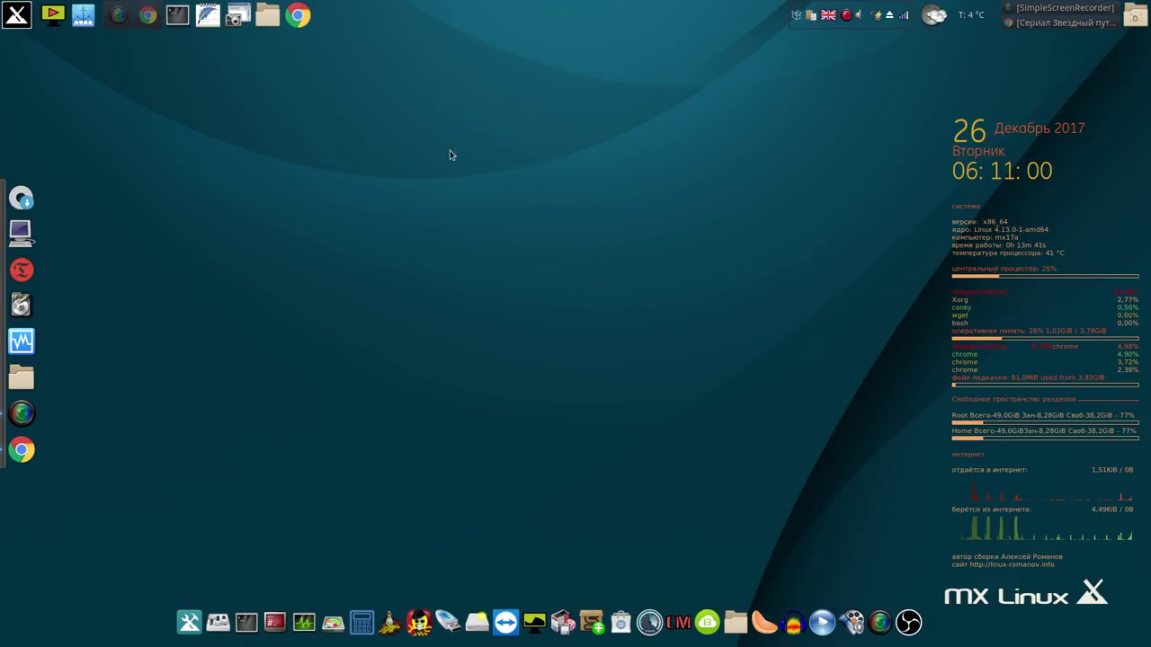
left_click(633, 372)
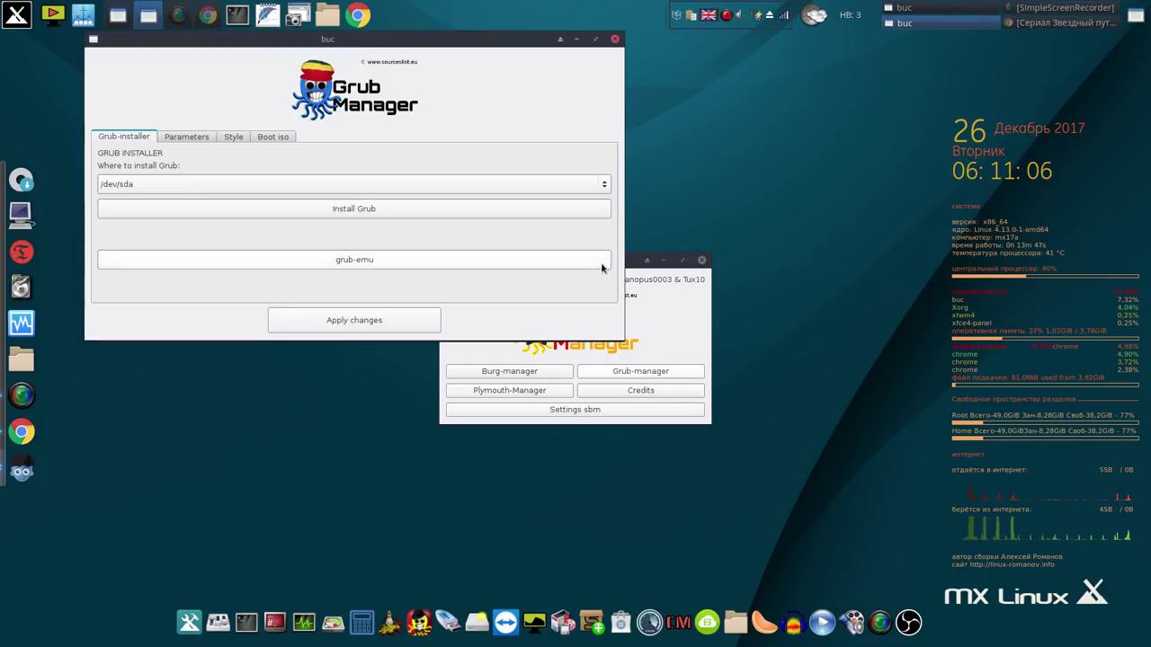
Preview the boot menu in grub-emu to check for the MX 17 entry on /dev/sda9, and close both boot manager windows.
left_click(486, 261)
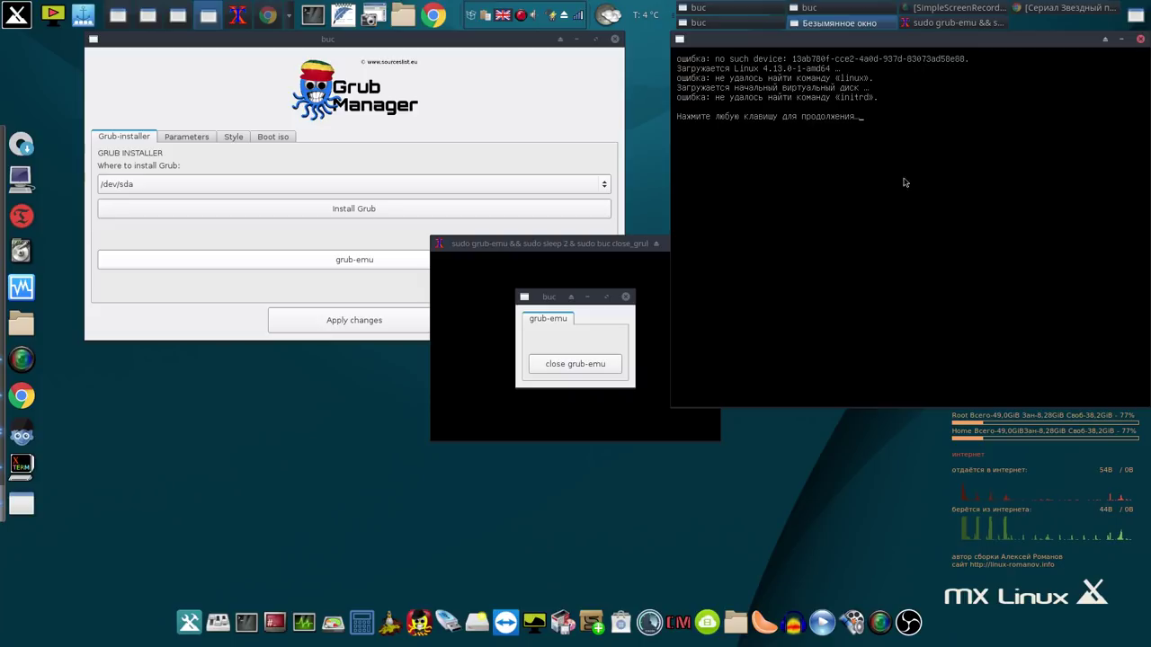
left_click(597, 365)
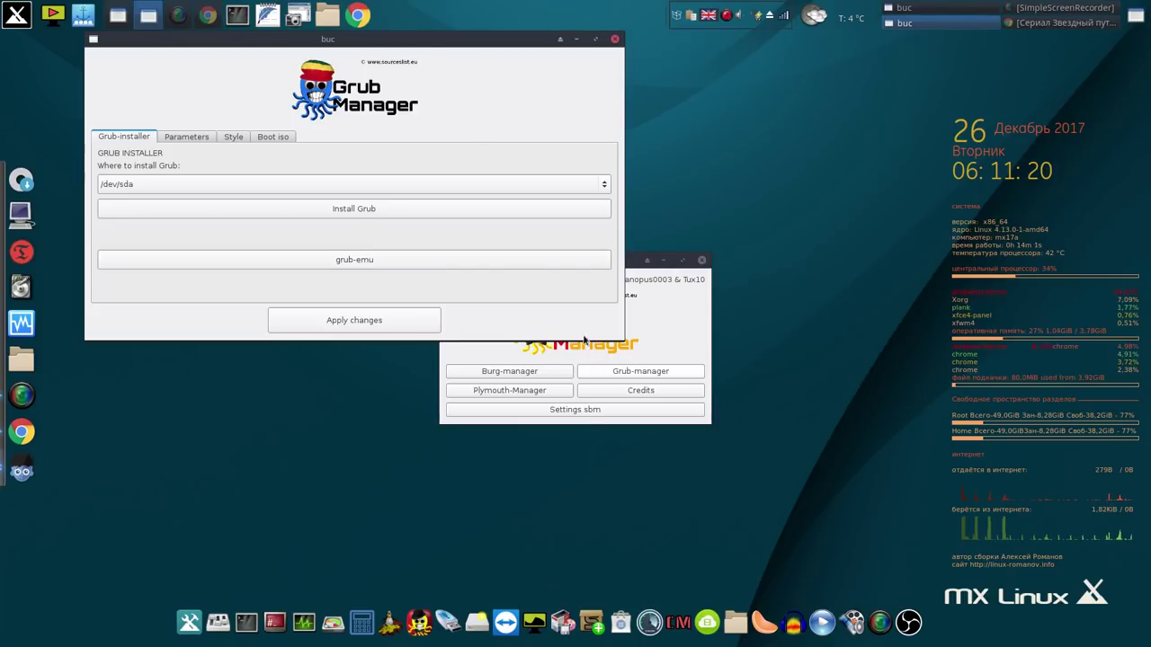
left_click(537, 260)
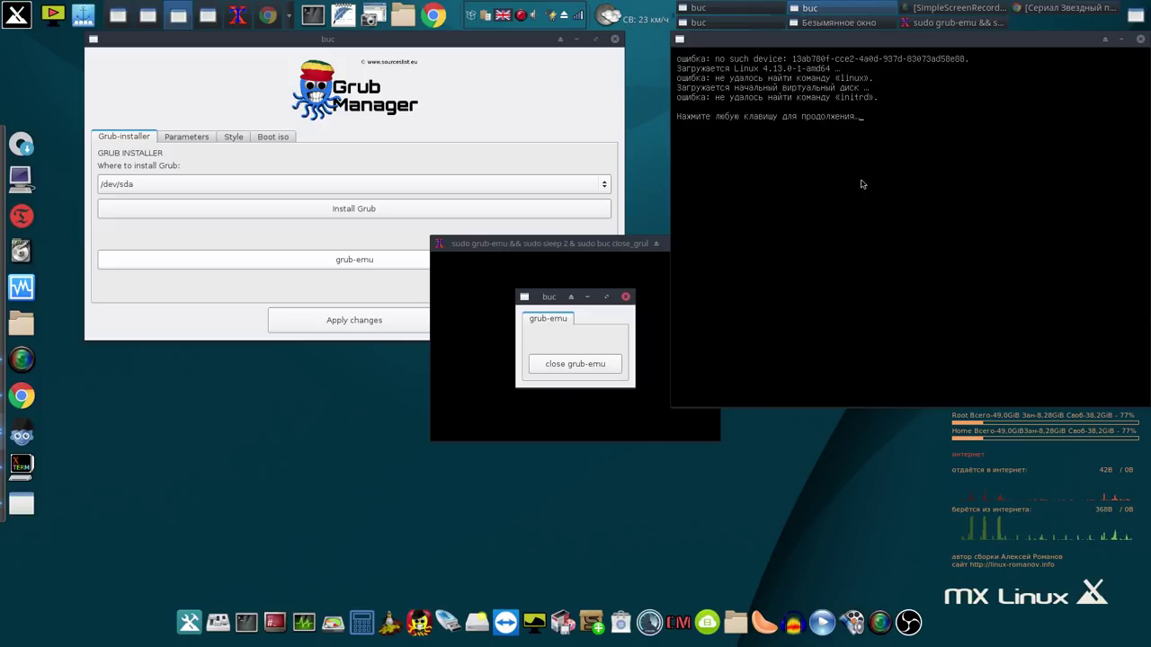
left_click(592, 365)
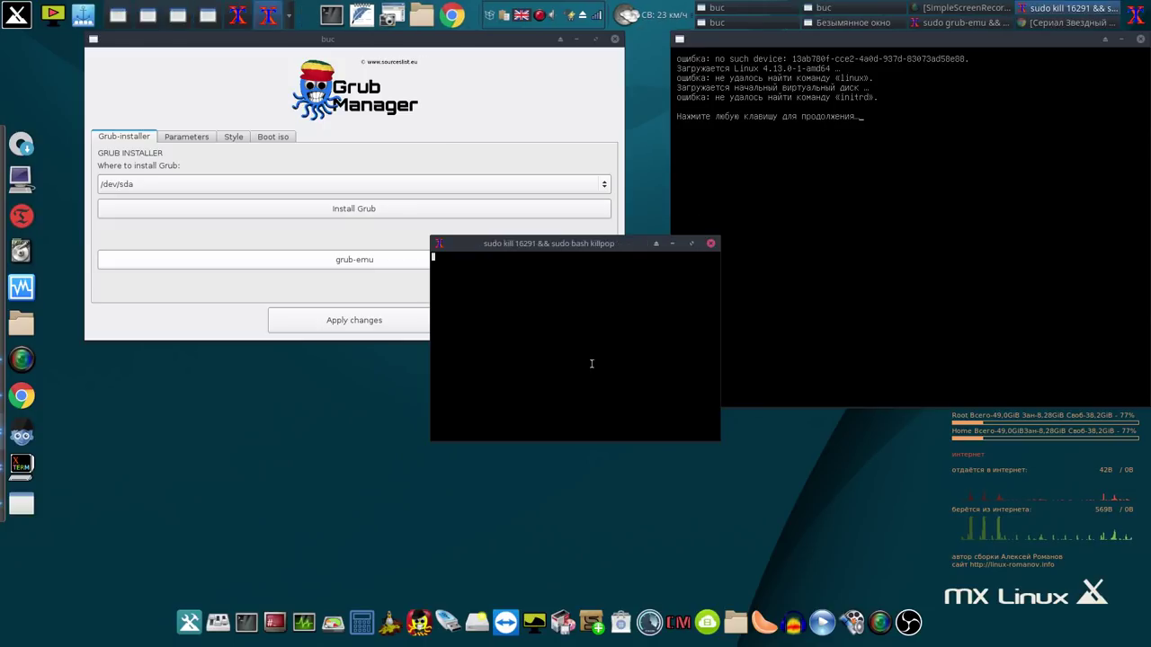
left_click(544, 263)
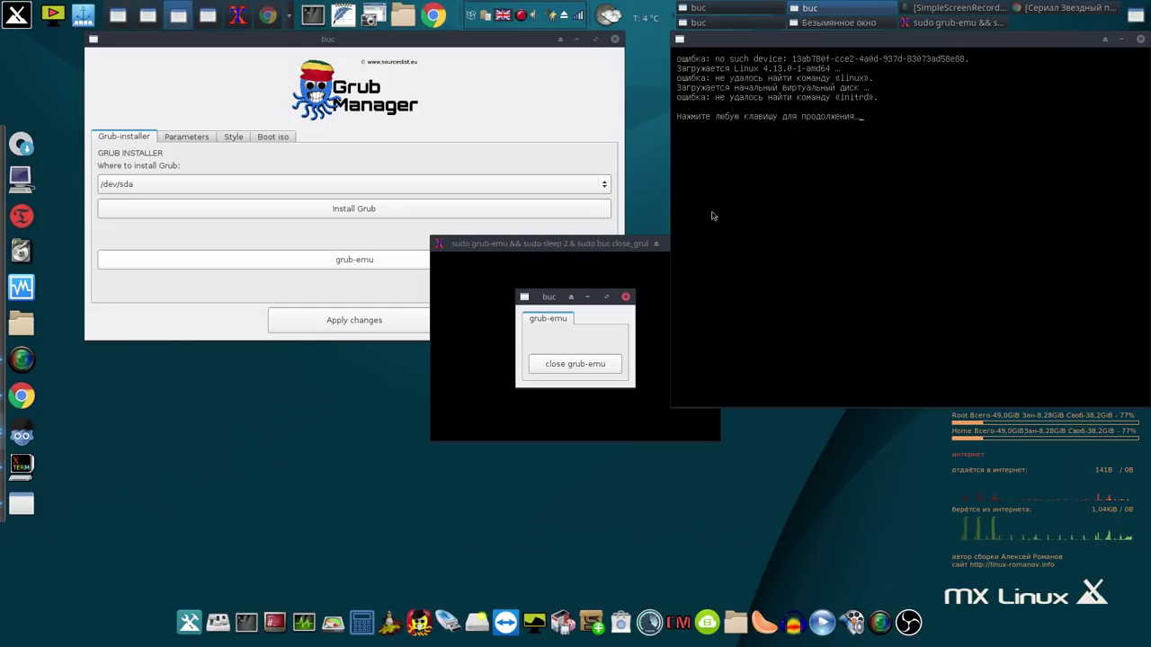
left_click(578, 365)
left_click(537, 262)
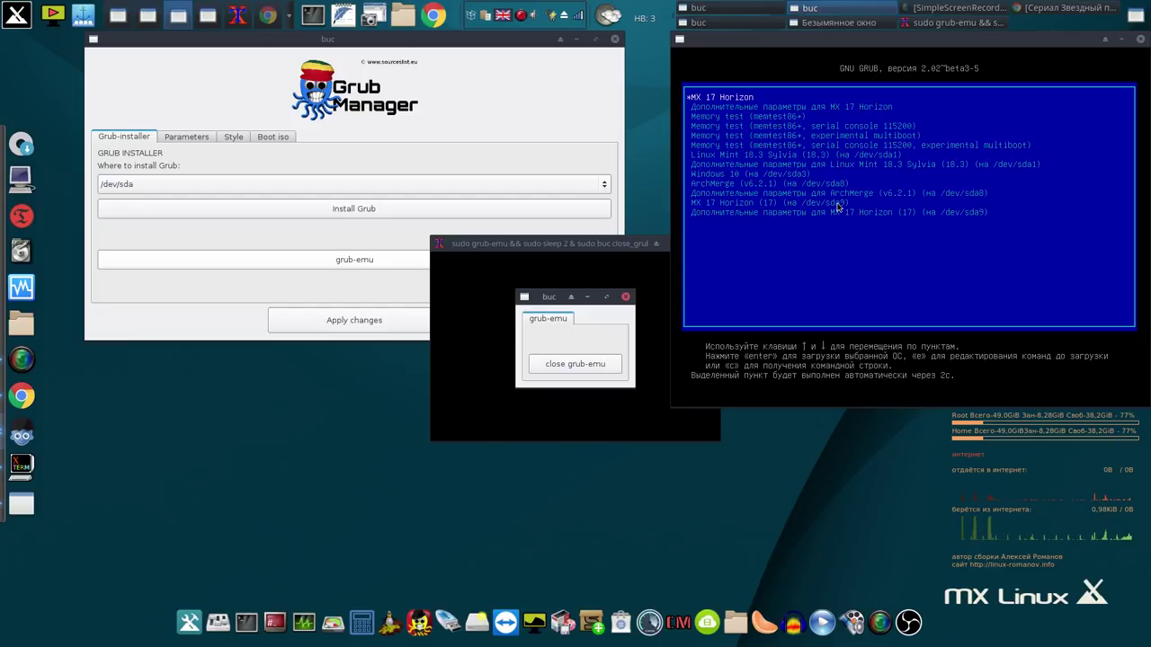
left_click(597, 364)
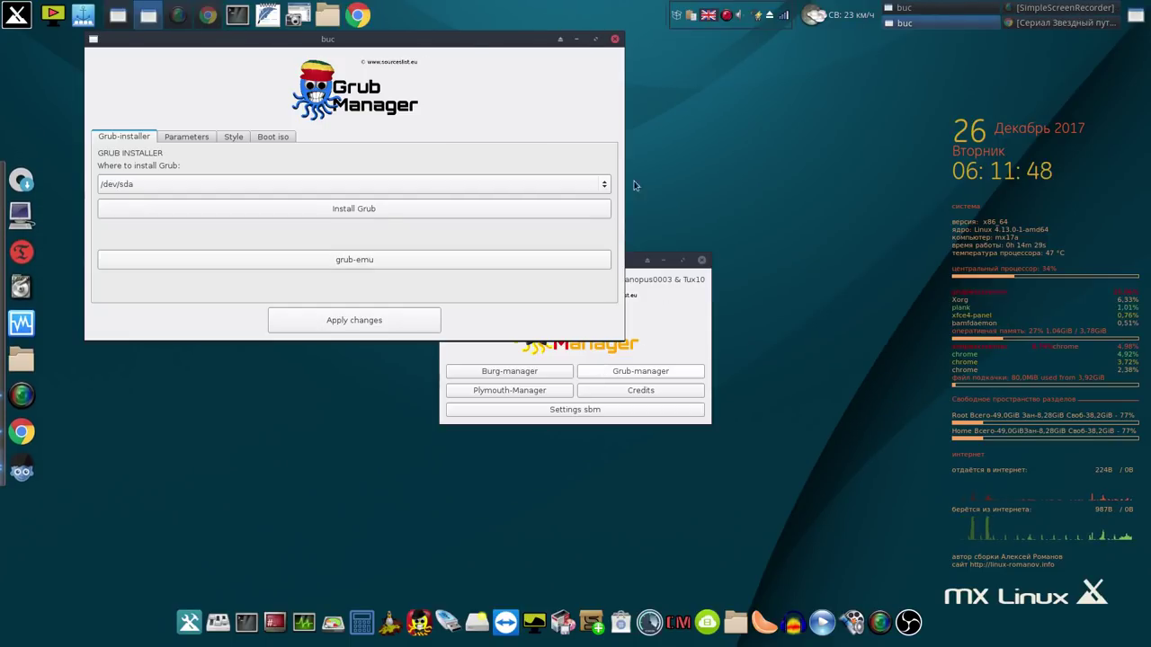
left_click(615, 39)
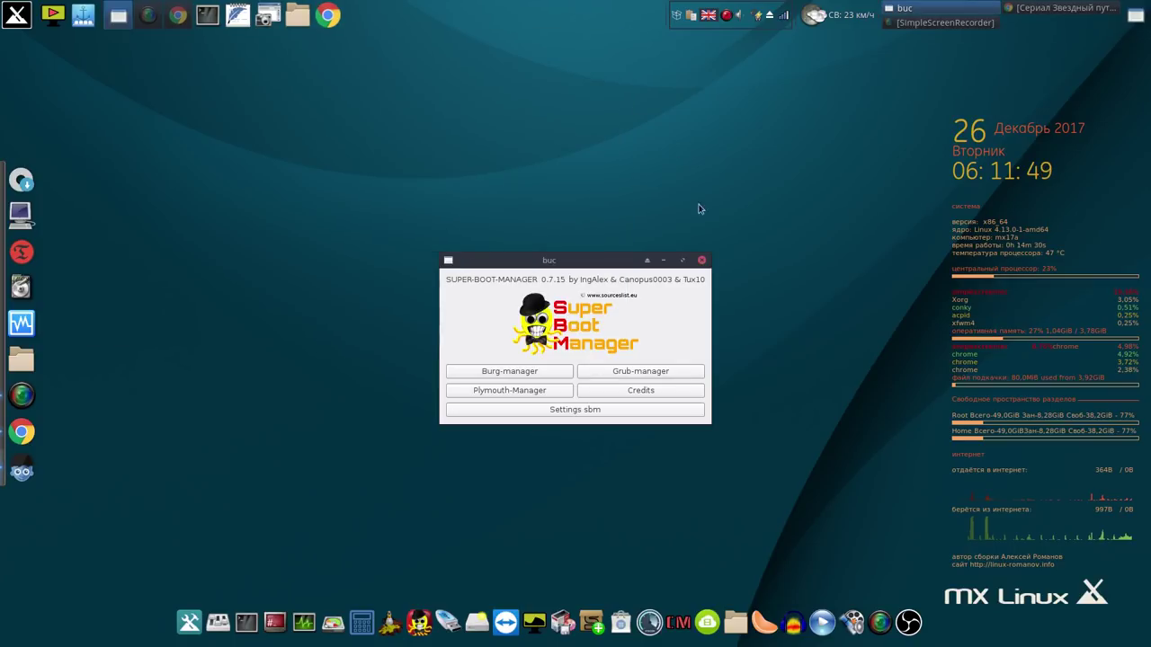
left_click(703, 262)
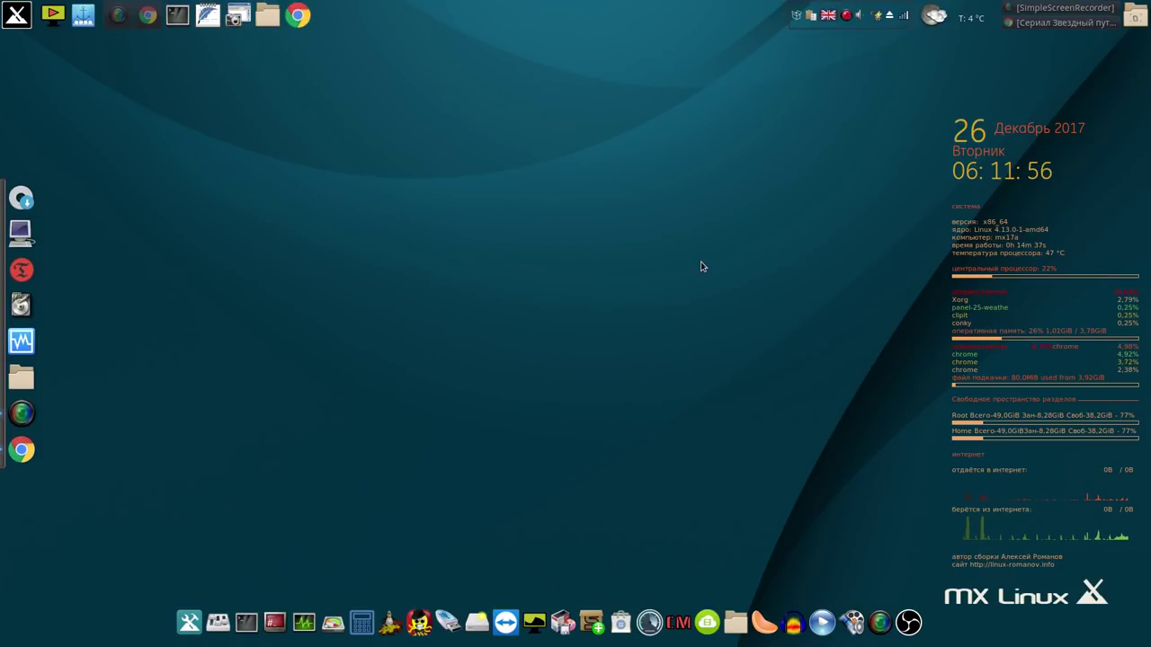
right_click(849, 16)
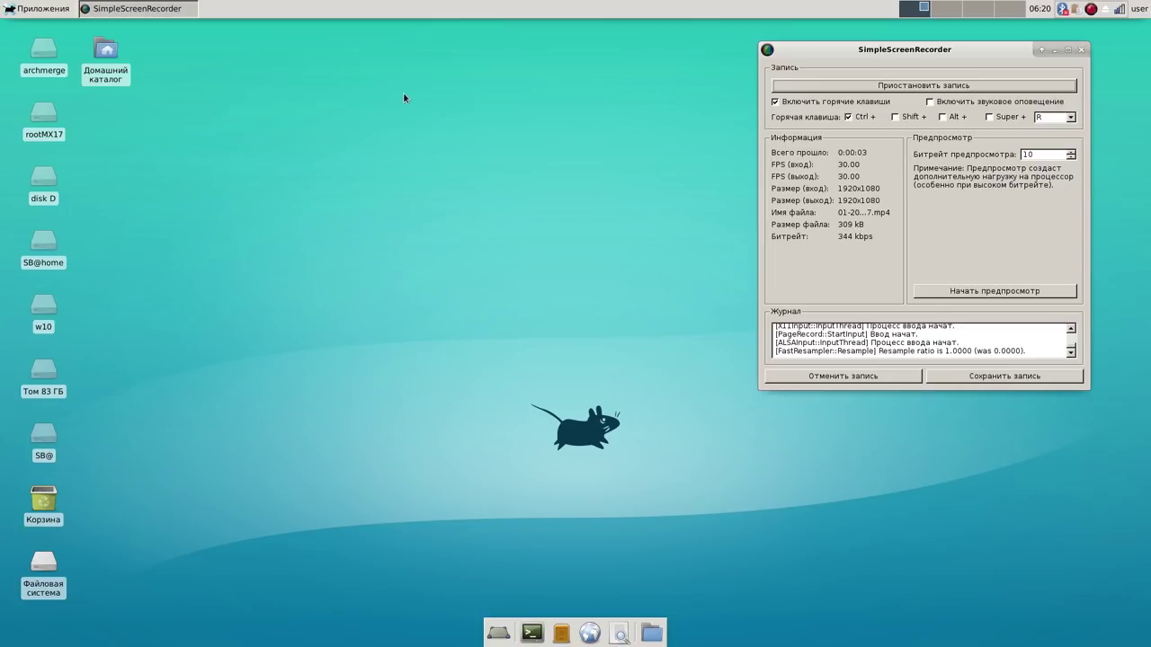
Launch GParted by running gparted-pkexec from the application finder and authenticate with the root password.
left_click(47, 12)
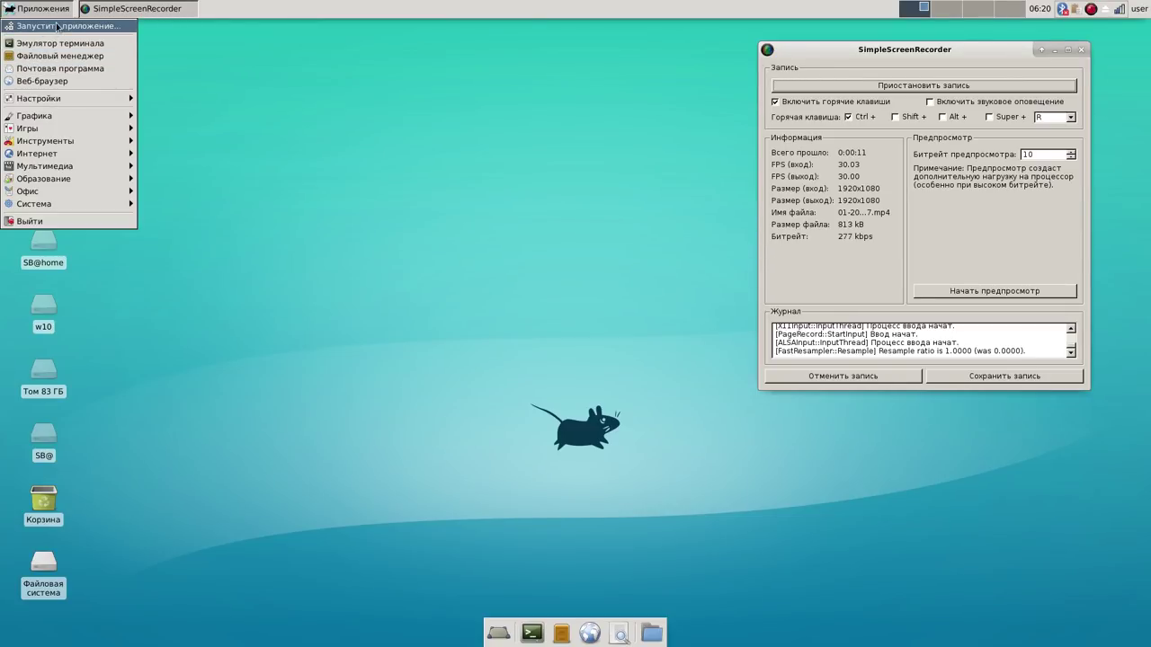
left_click(57, 26)
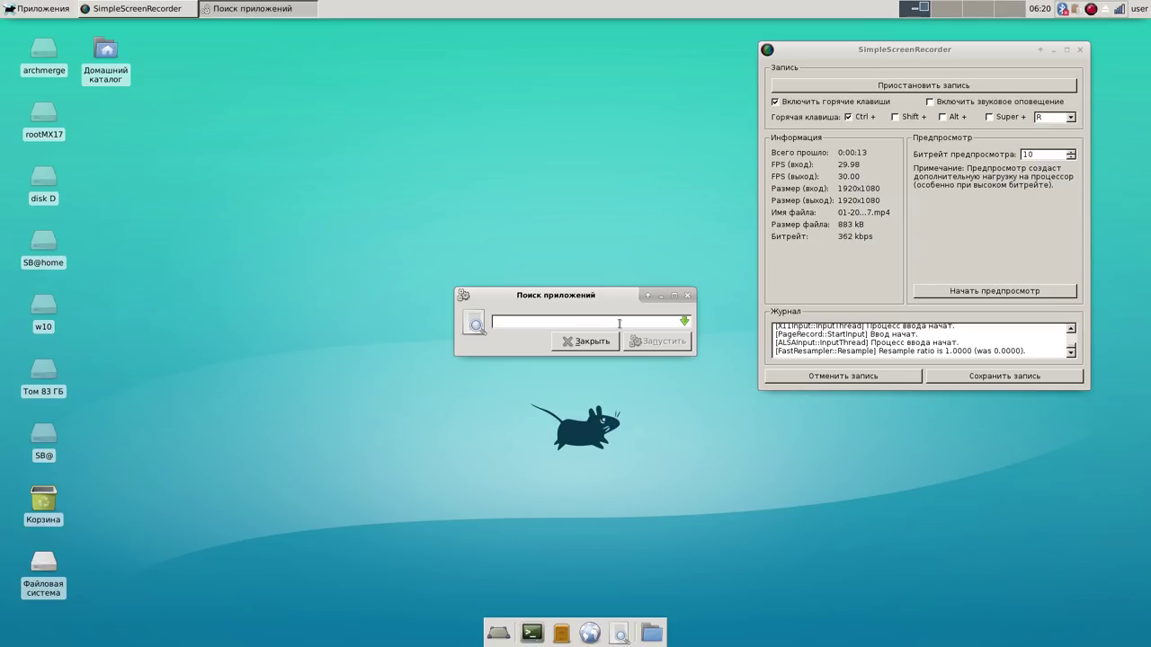
type("gparted-pkexec")
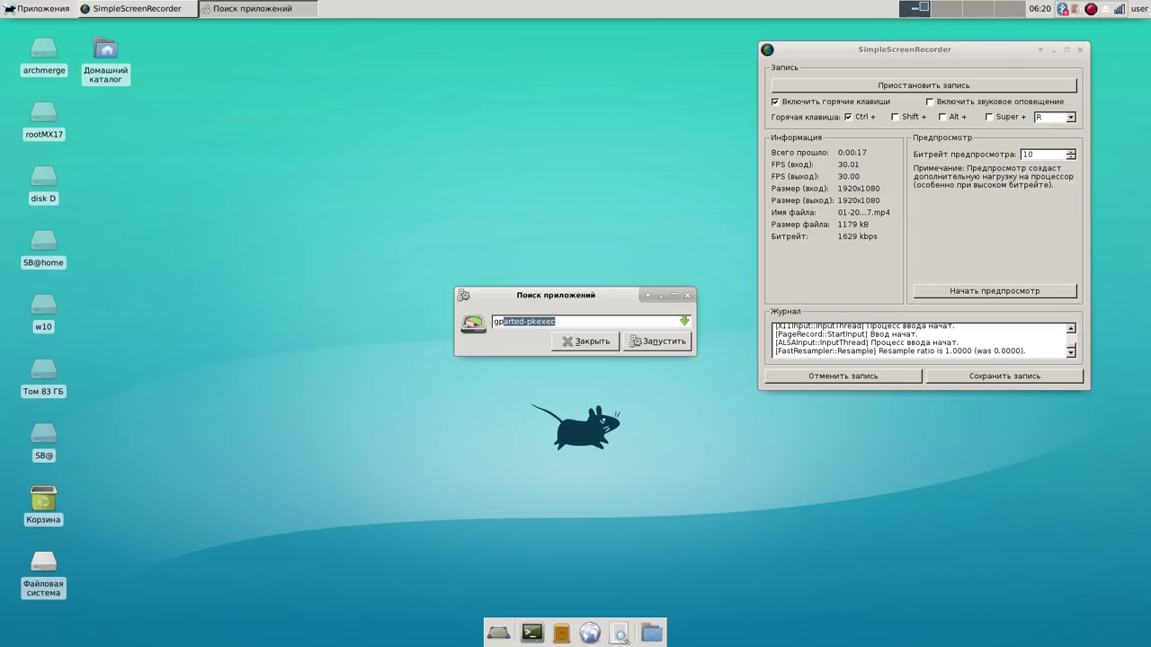
left_click(641, 345)
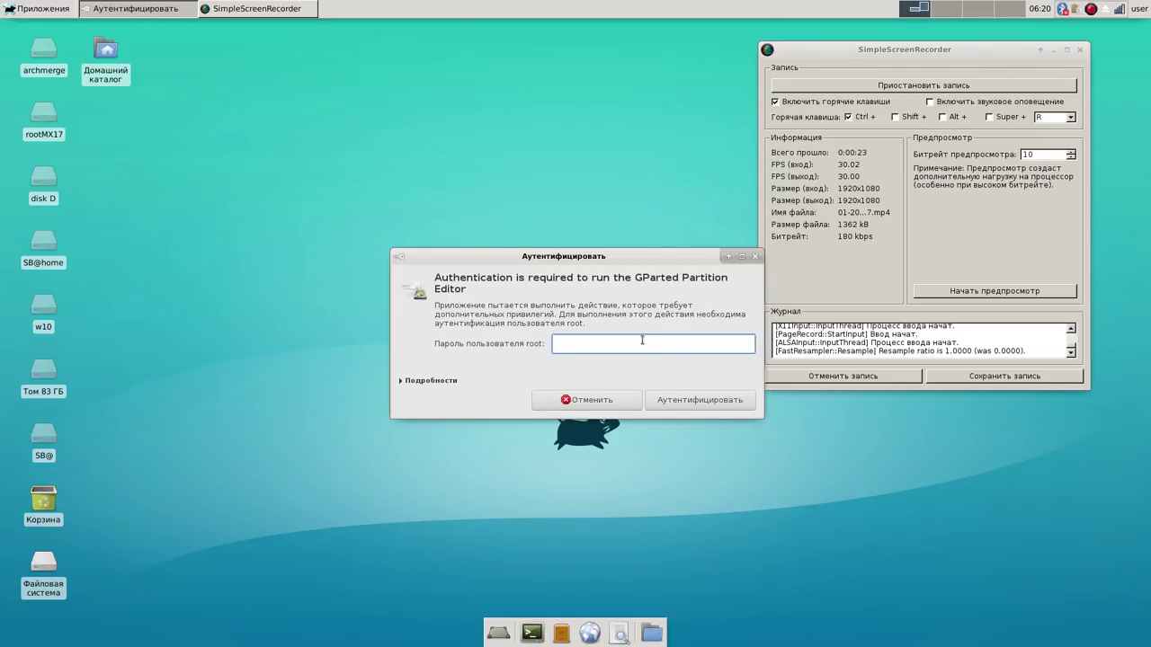
type("•••")
key("Return")
type("••")
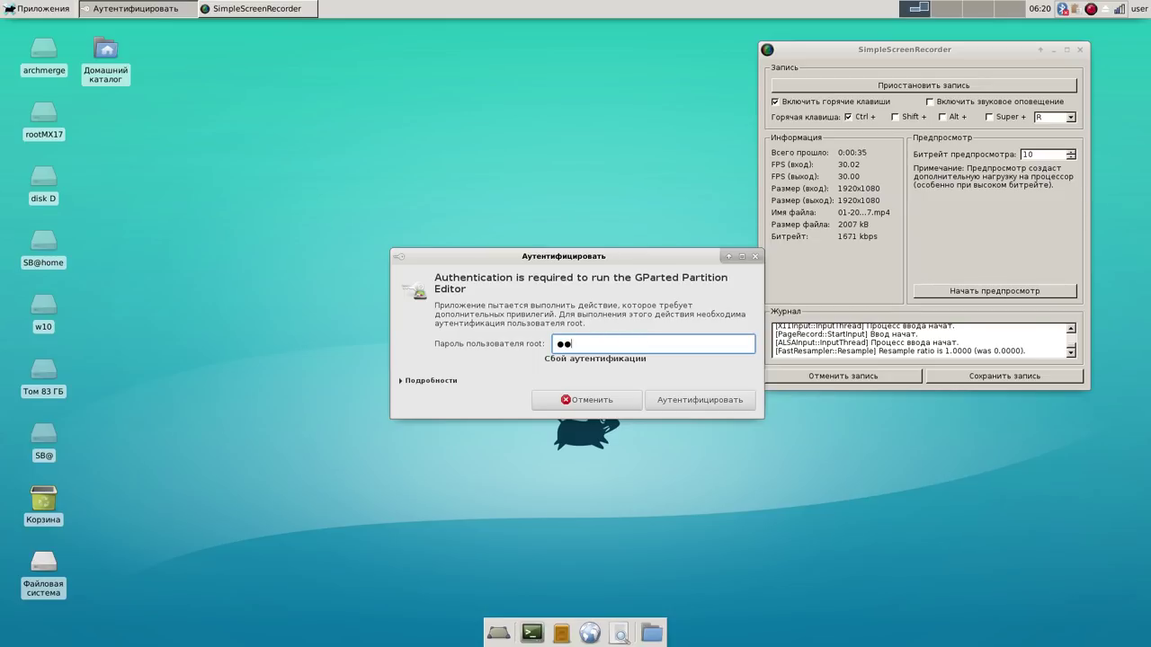
left_click(691, 402)
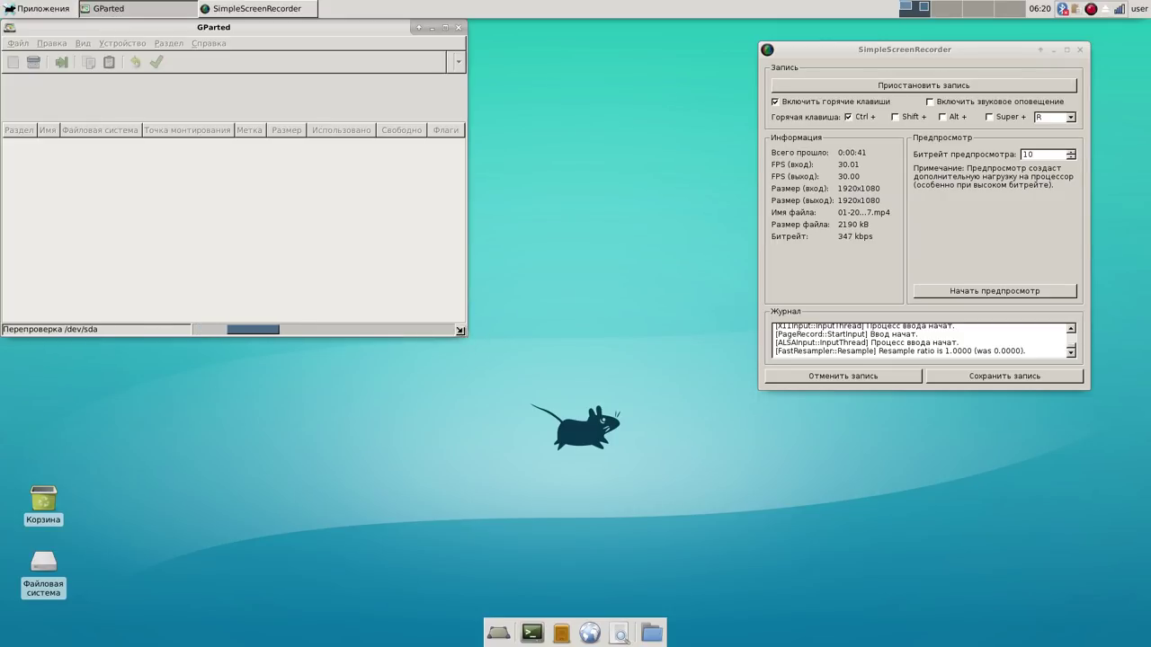
Enlarge the GParted window, check the /dev/sda9 entry and its mount point in the partition list, and close GParted.
left_click_drag(464, 331, 745, 517)
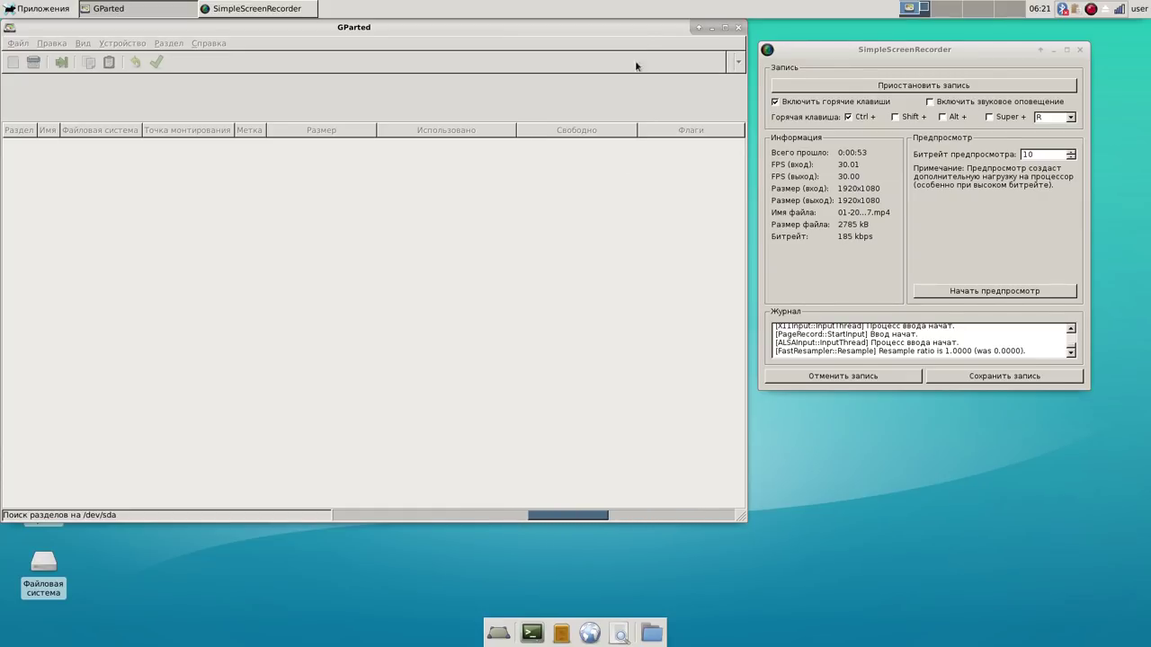
mouse_move(639, 26)
left_mouse_down()
mouse_move(637, 43)
mouse_move(752, 56)
mouse_move(636, 41)
left_mouse_up()
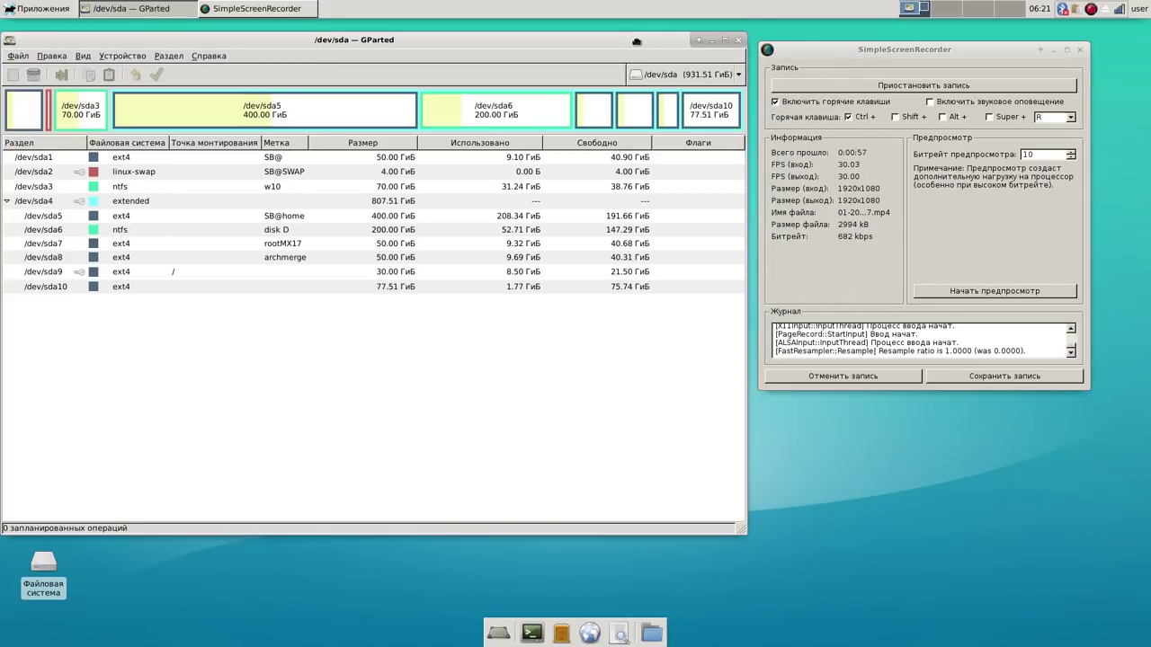
left_click(281, 274)
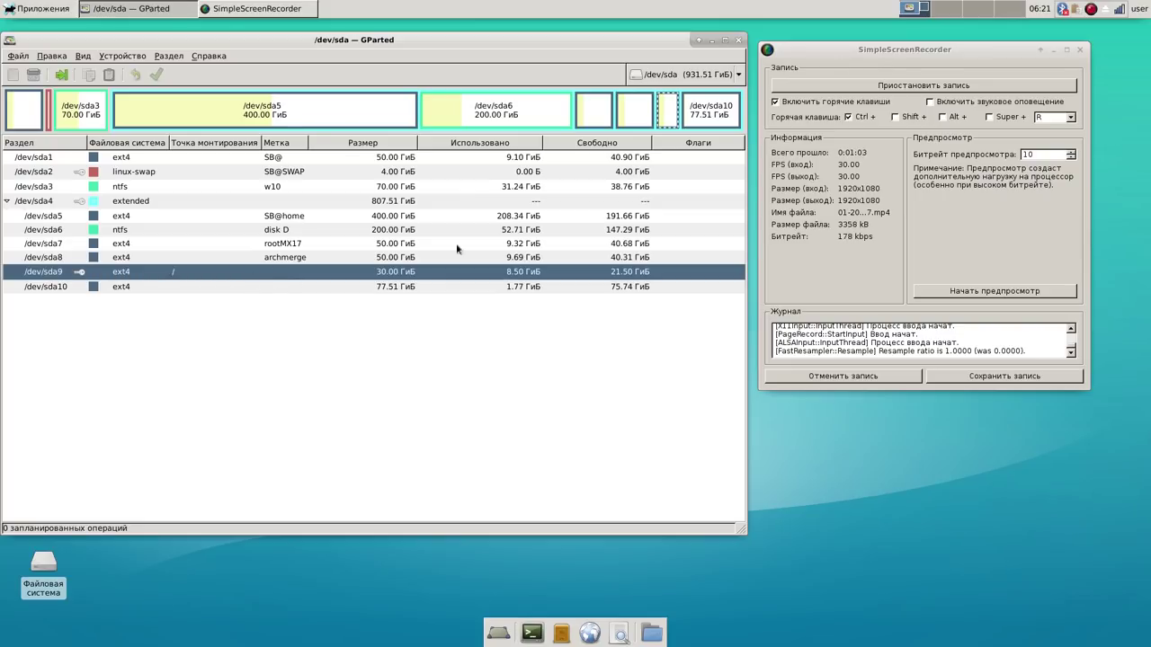
left_click(738, 40)
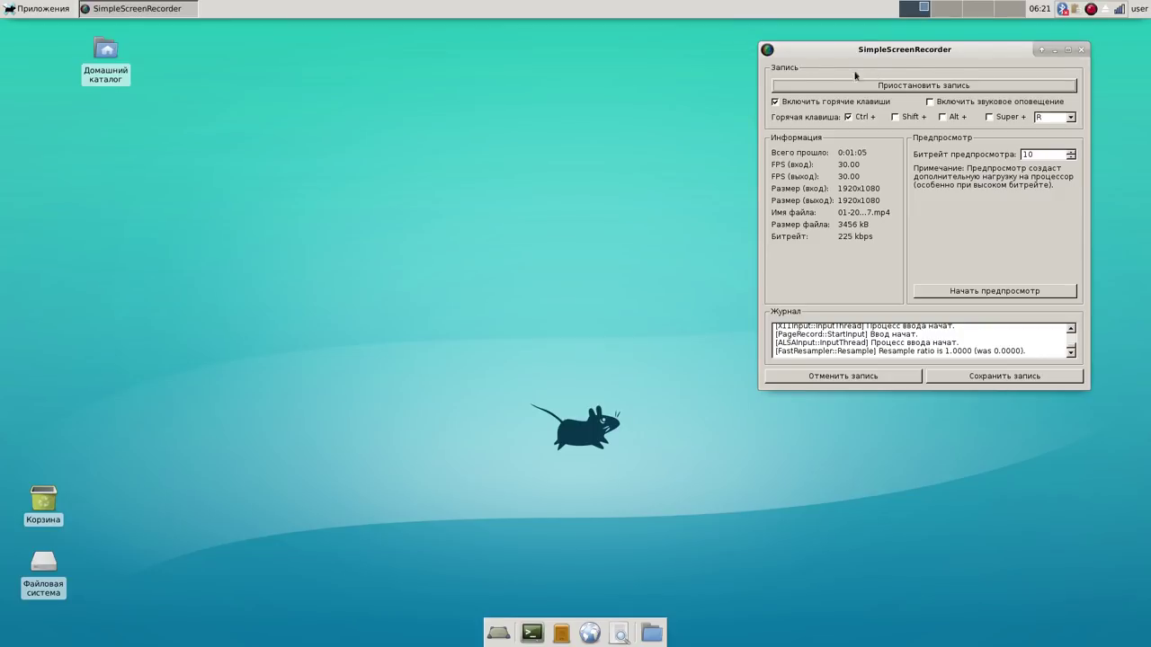
left_click_drag(916, 50, 483, 49)
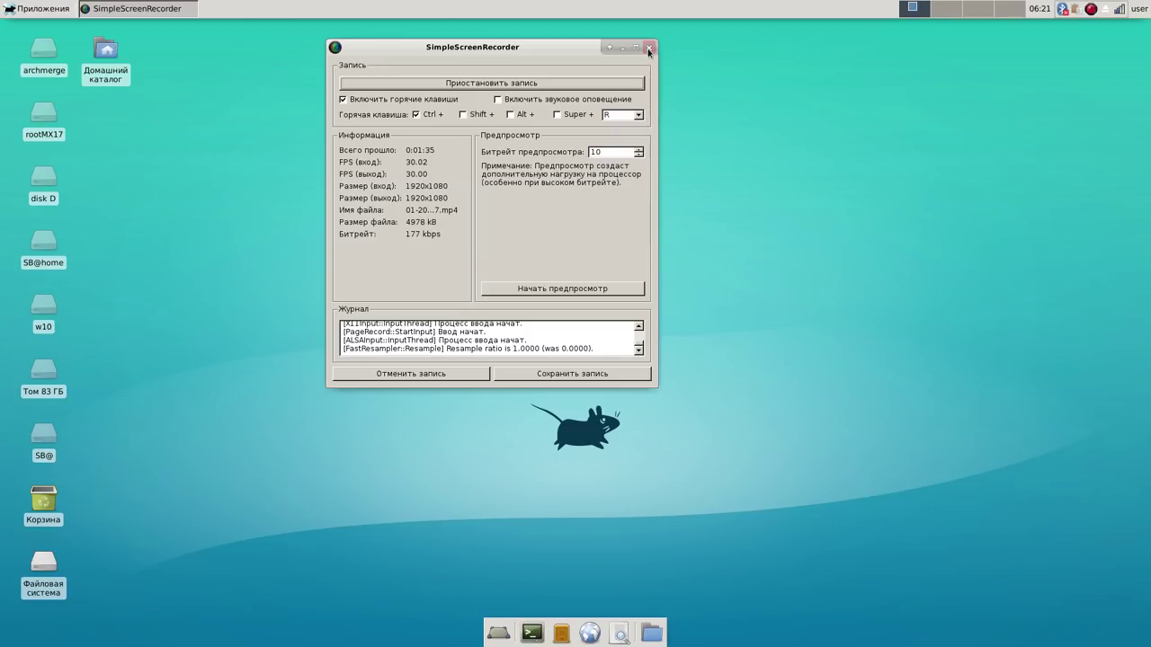
left_click(648, 47)
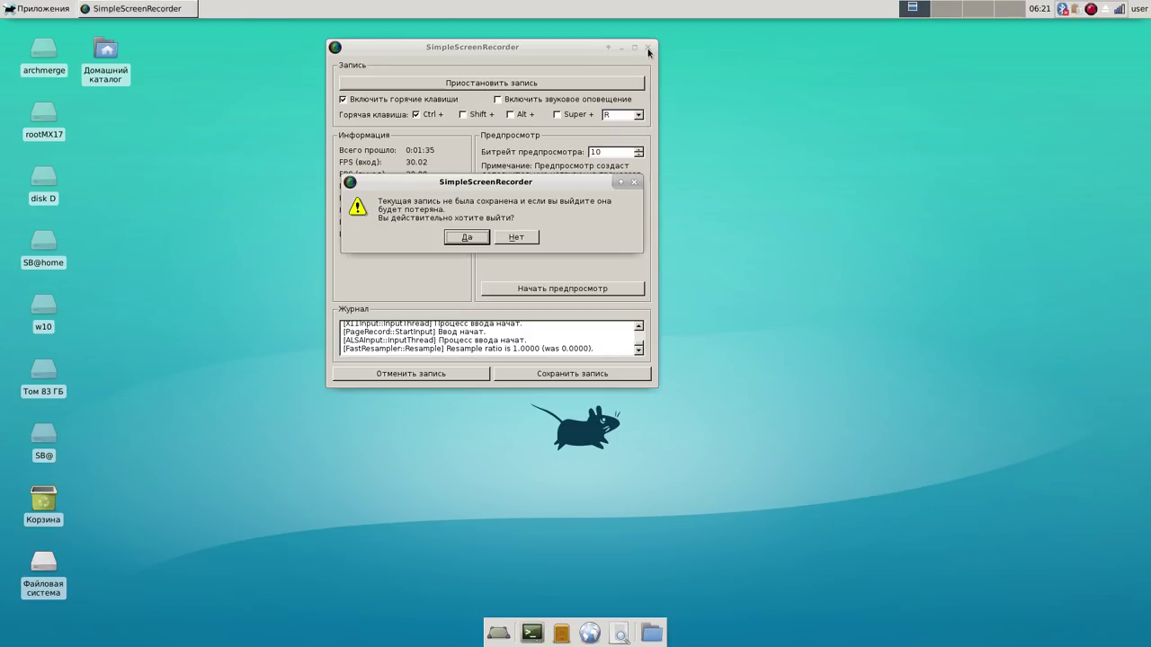
left_click(516, 238)
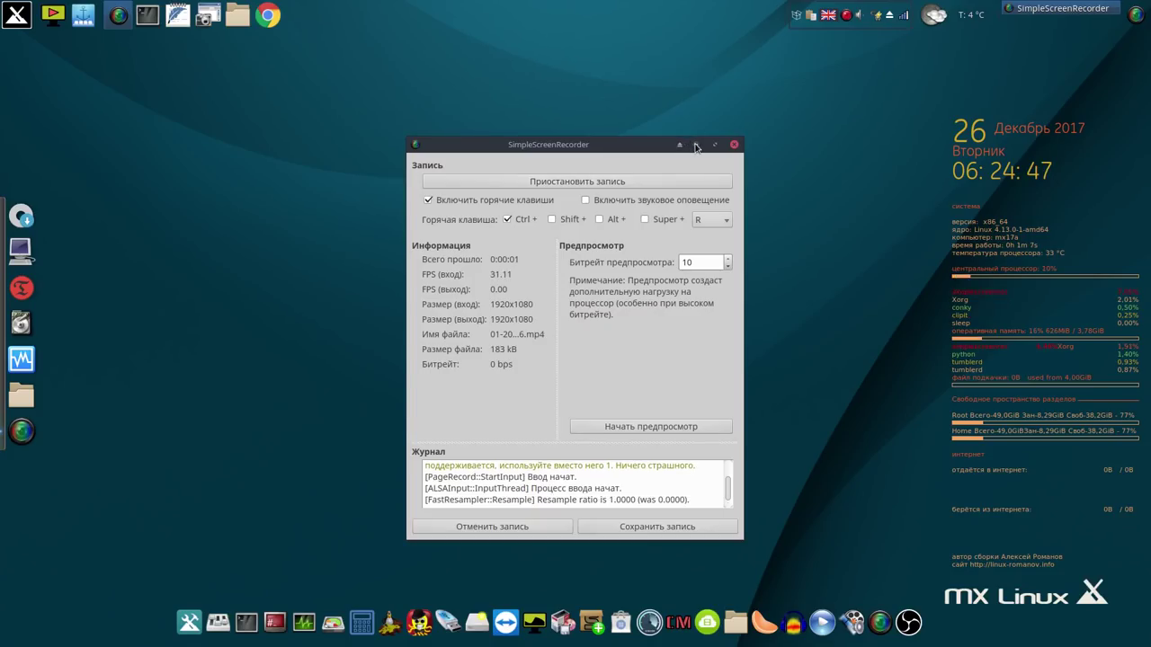
Minimise the recorder window and start GParted, authenticating with the root password.
left_click(696, 145)
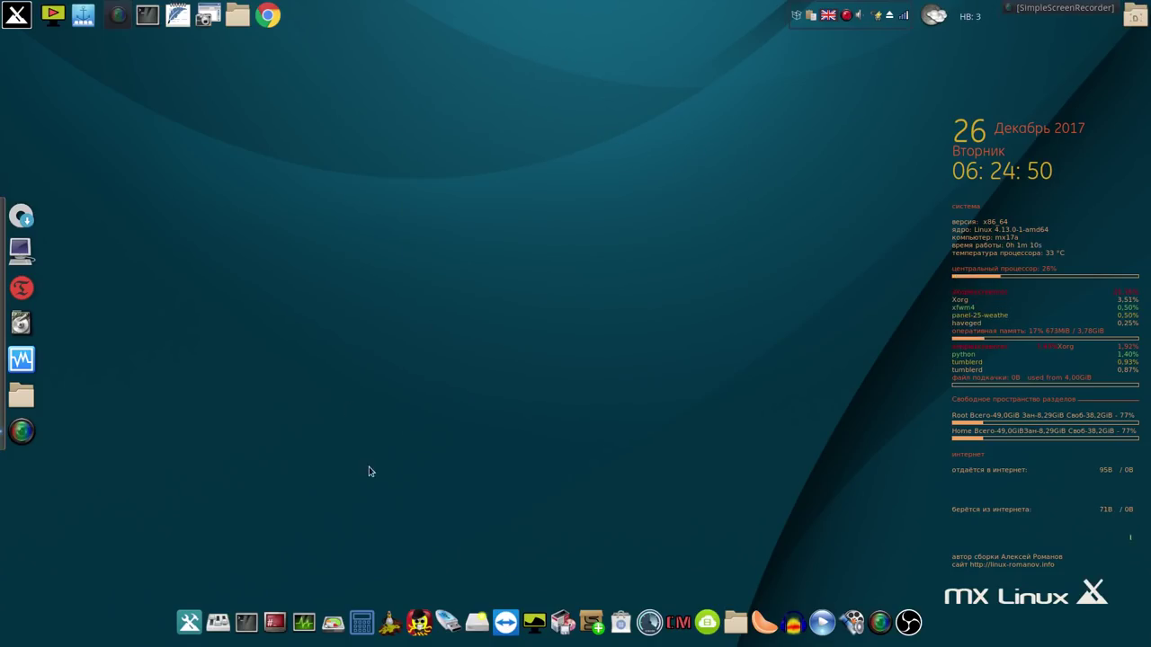
left_click(330, 625)
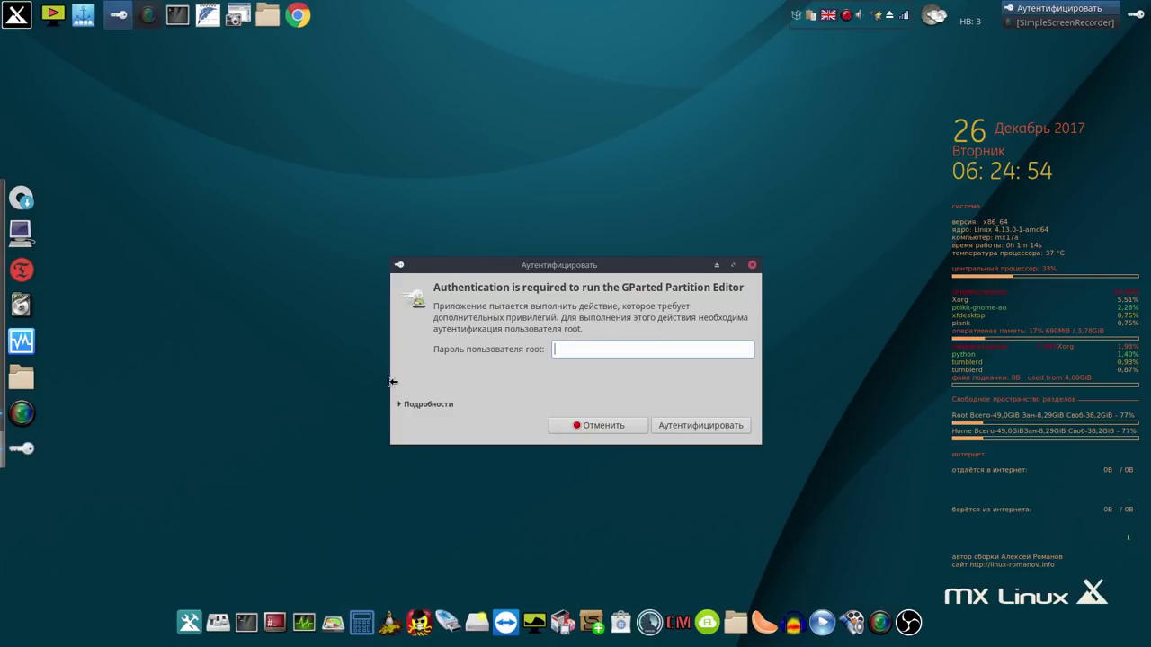
type("••")
key("Return")
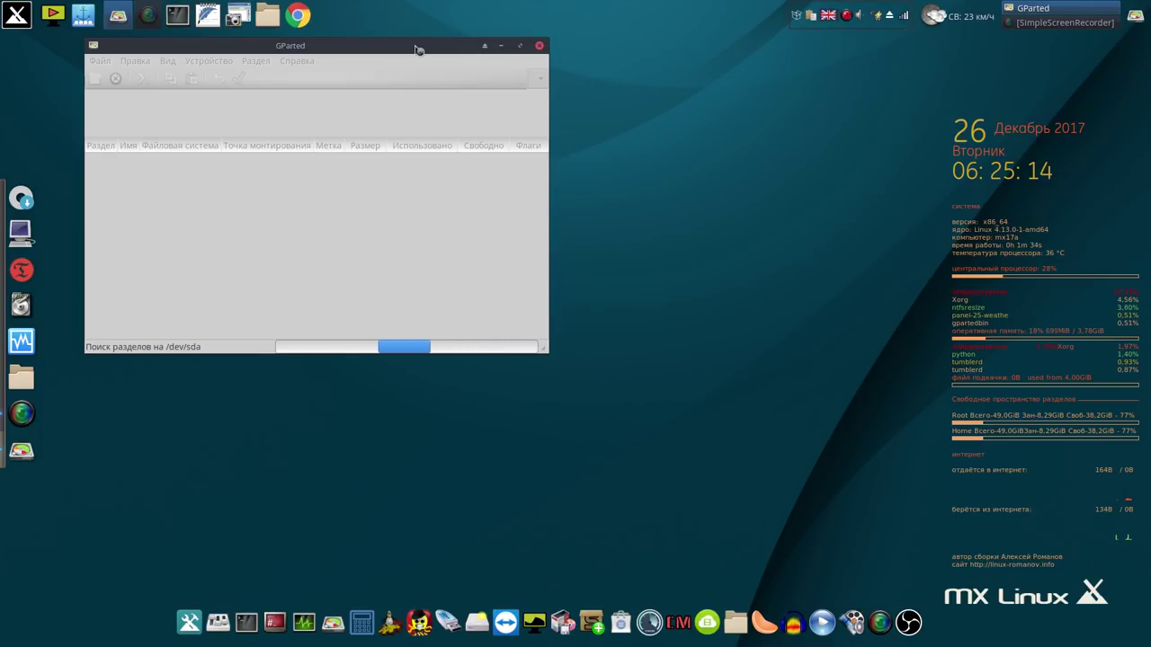
Move and enlarge the GParted window and check the mount point of the rootMX17 partition /dev/sda7.
left_click_drag(416, 50, 407, 76)
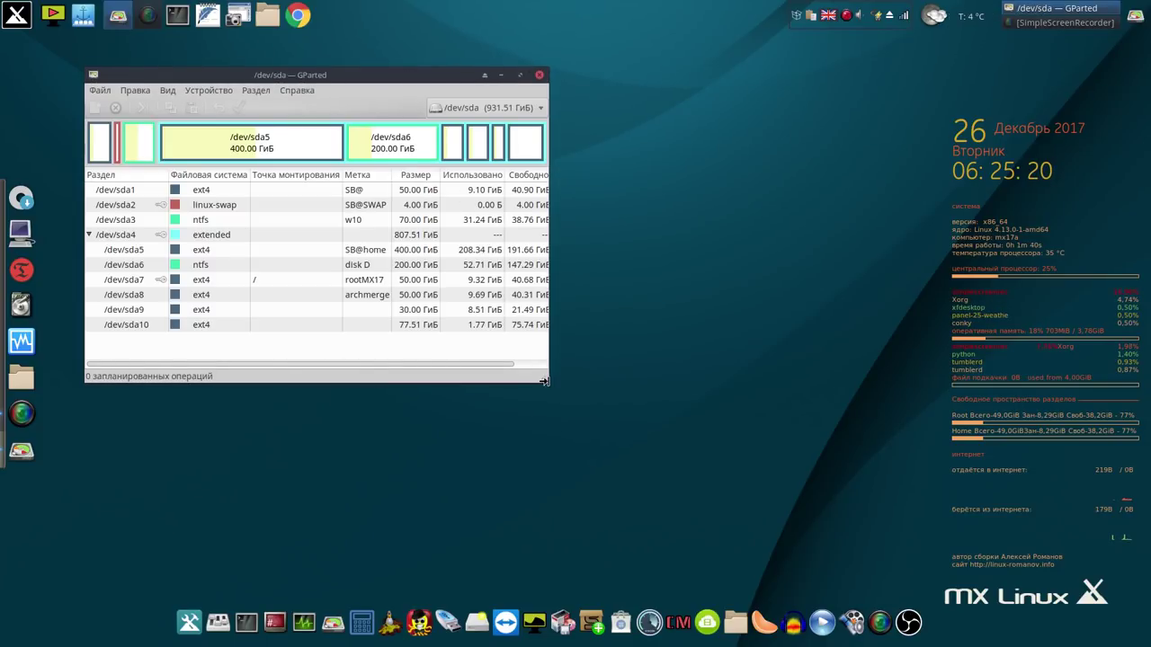
left_click_drag(543, 377, 736, 432)
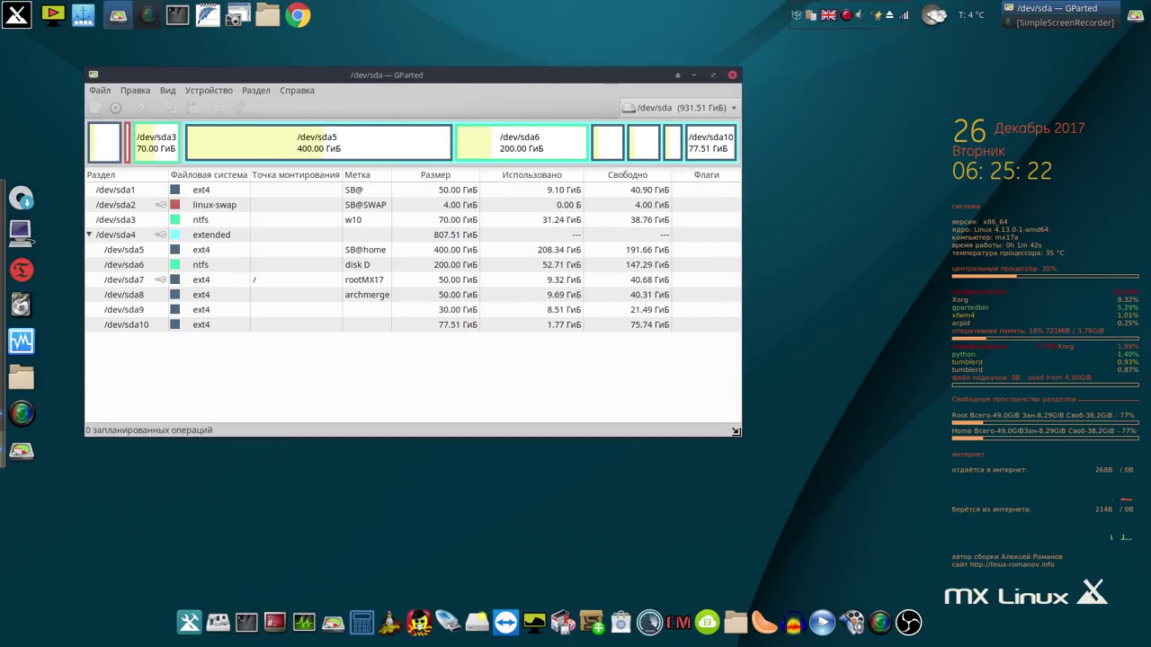
left_click(454, 280)
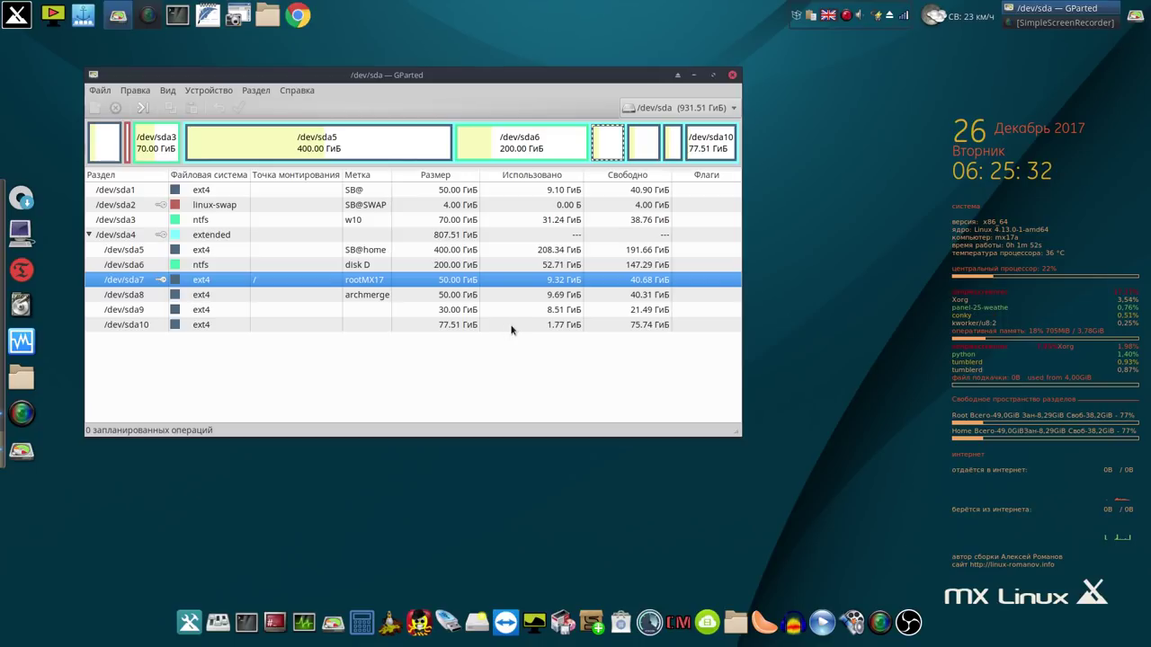
Format partition /dev/sda9 as ext4, apply the pending operation, and close GParted once the partition list has refreshed.
left_click(471, 310)
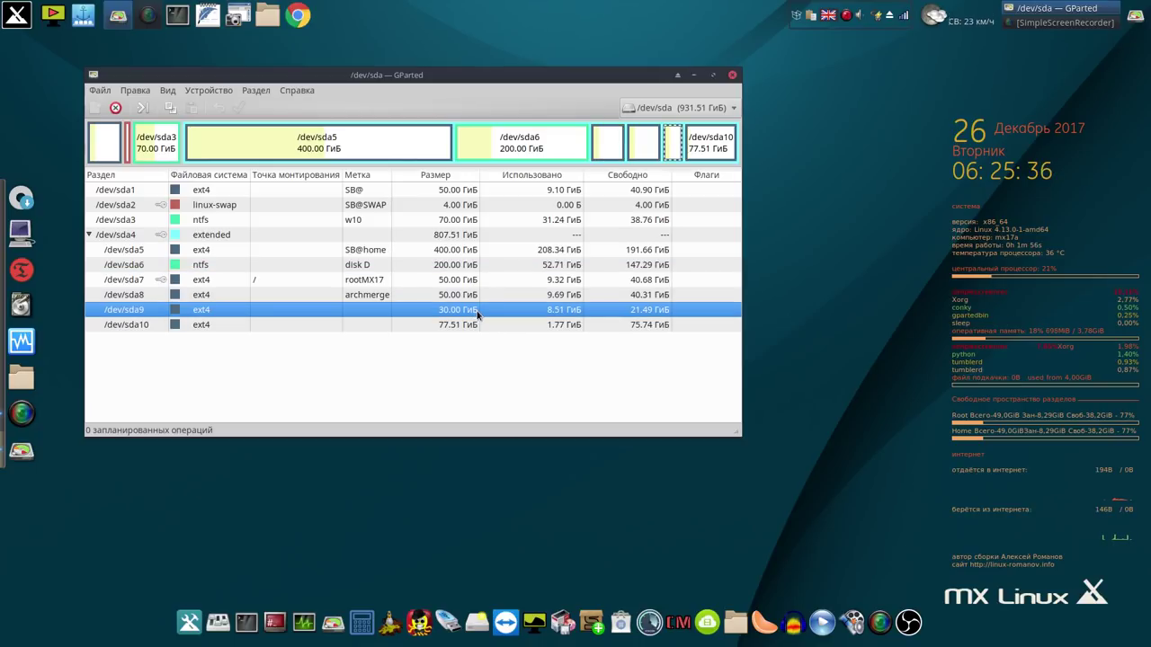
right_click(479, 310)
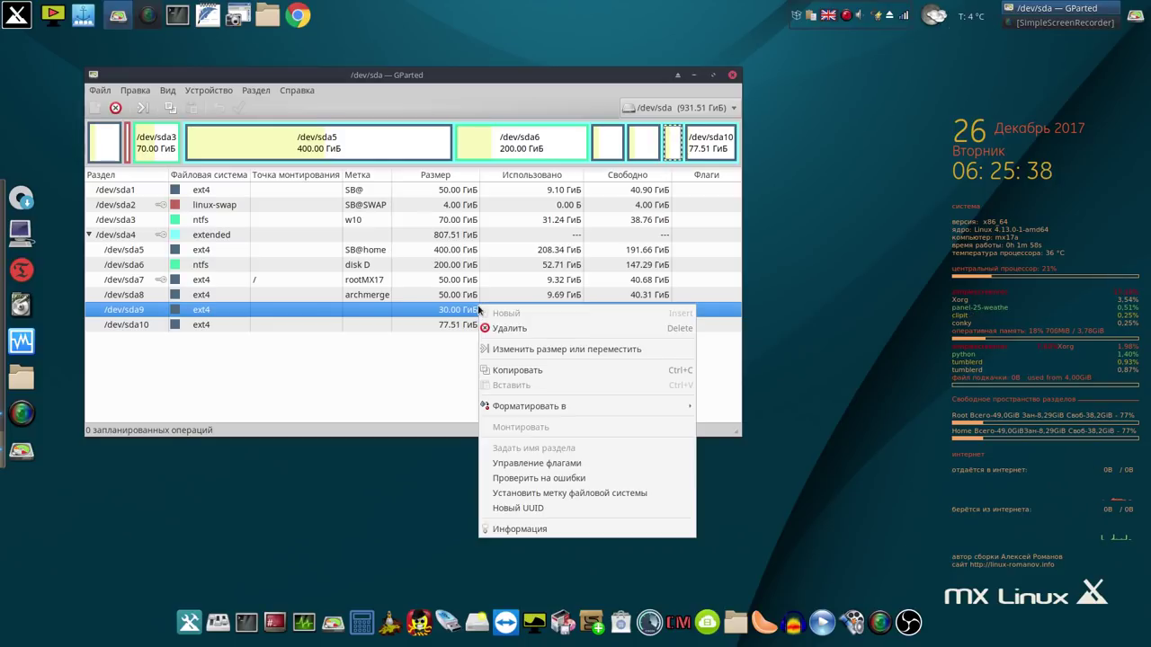
mouse_move(517, 406)
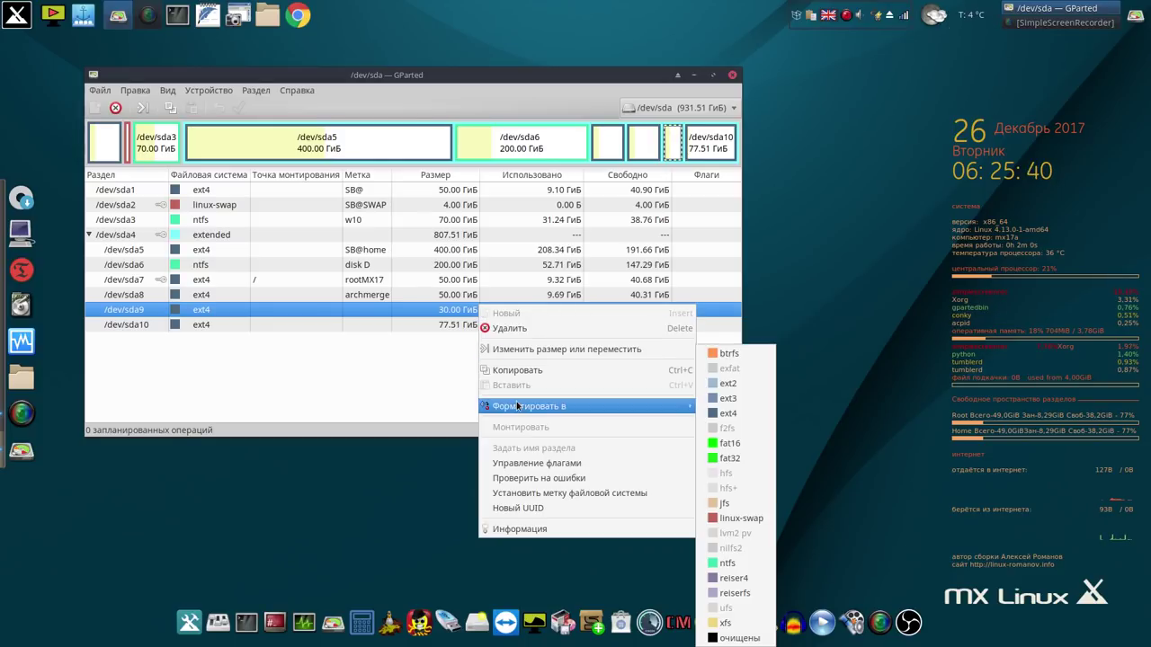
left_click(728, 413)
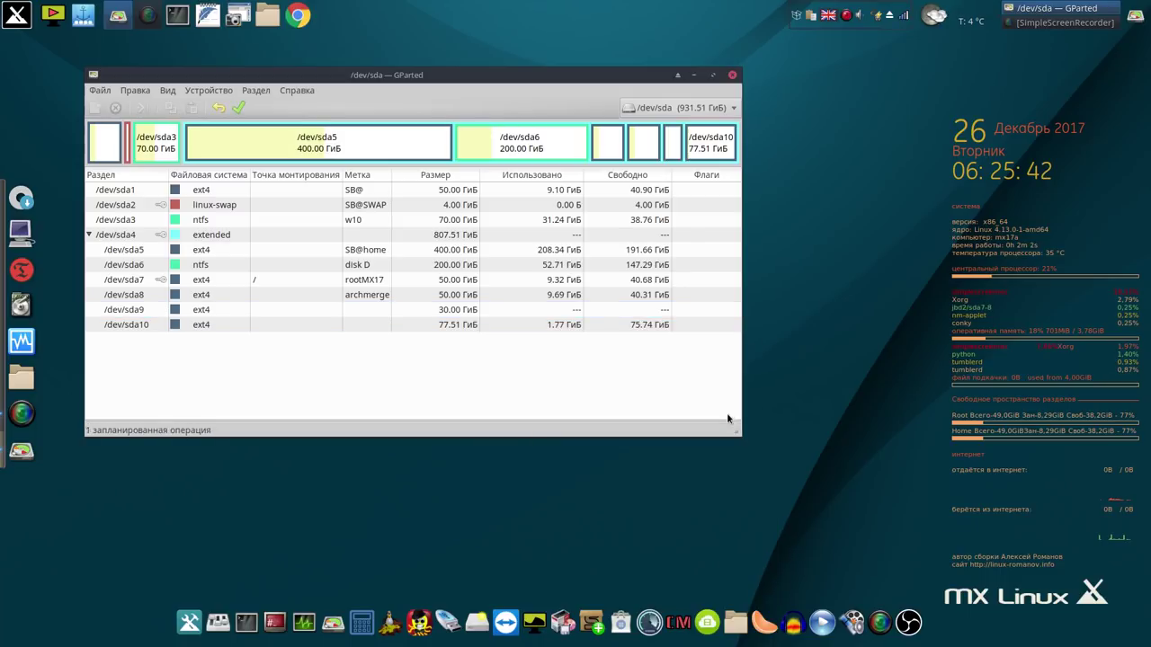
left_click(238, 108)
left_click(549, 317)
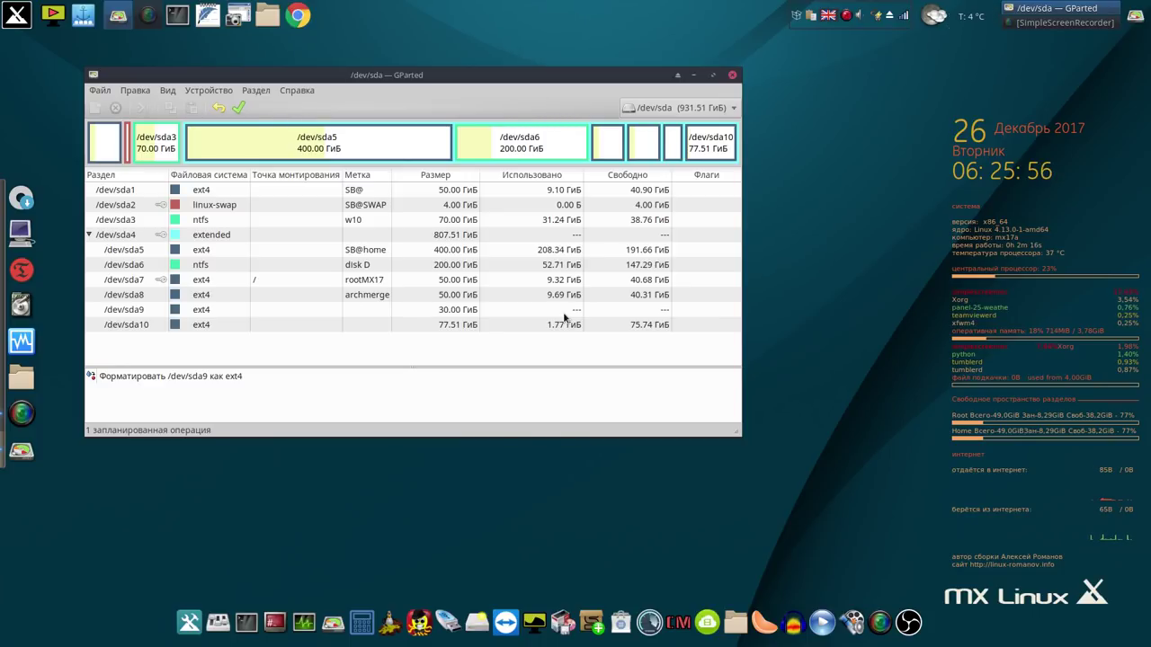
key("ctrl+Return")
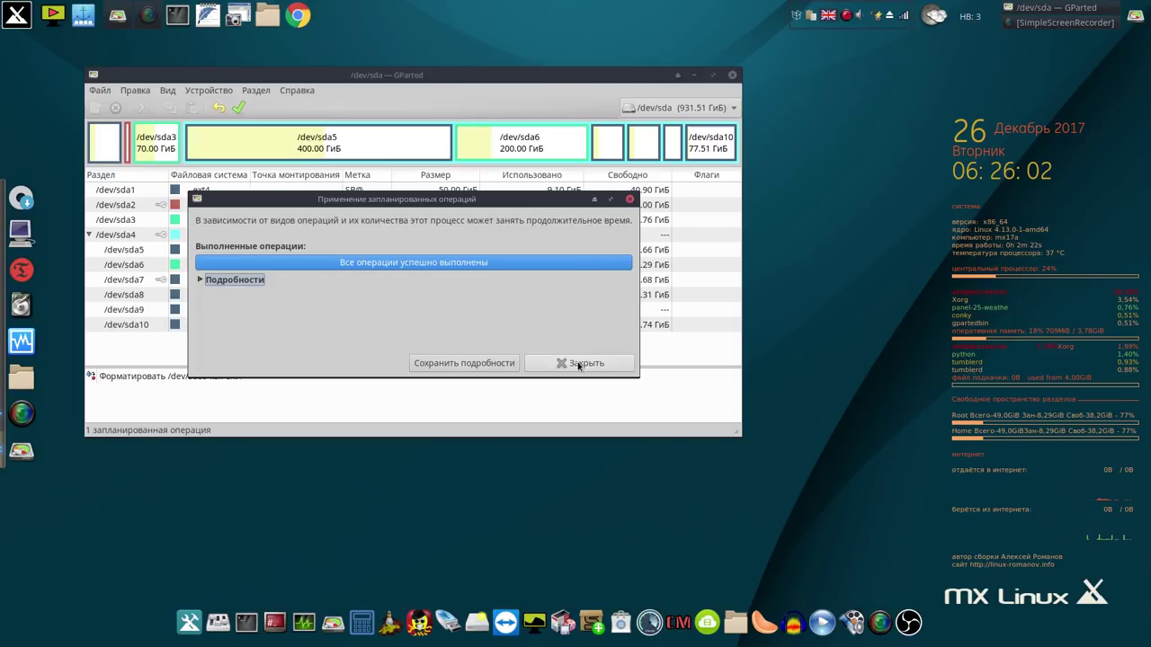
left_click(580, 363)
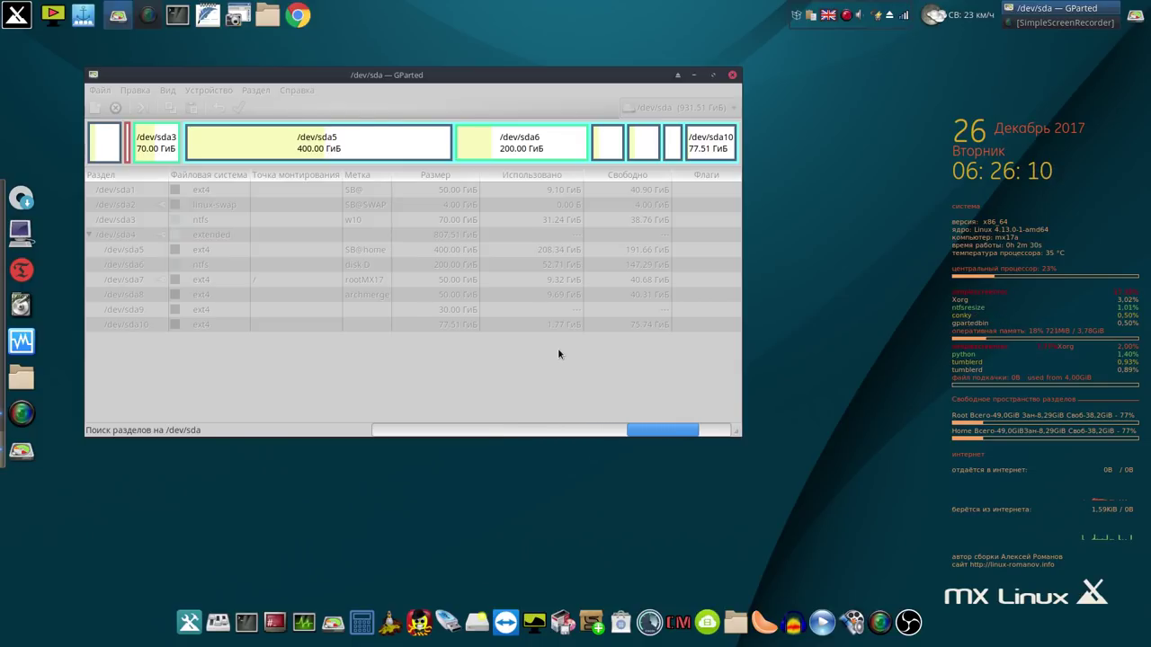
left_click(270, 15)
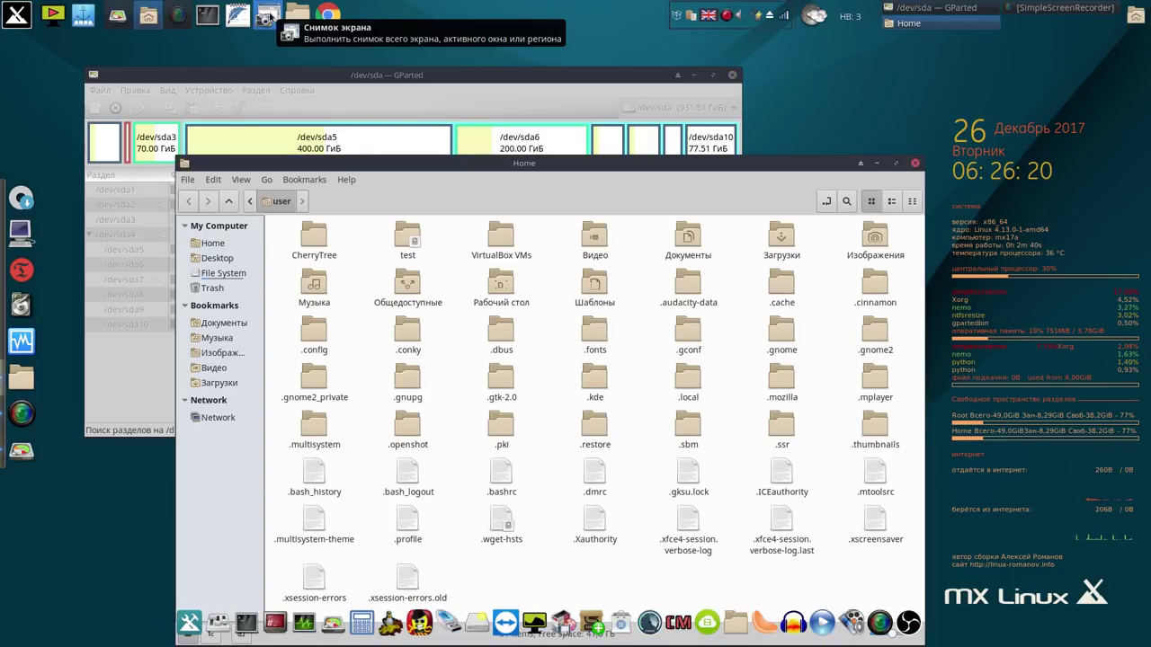
left_click(914, 163)
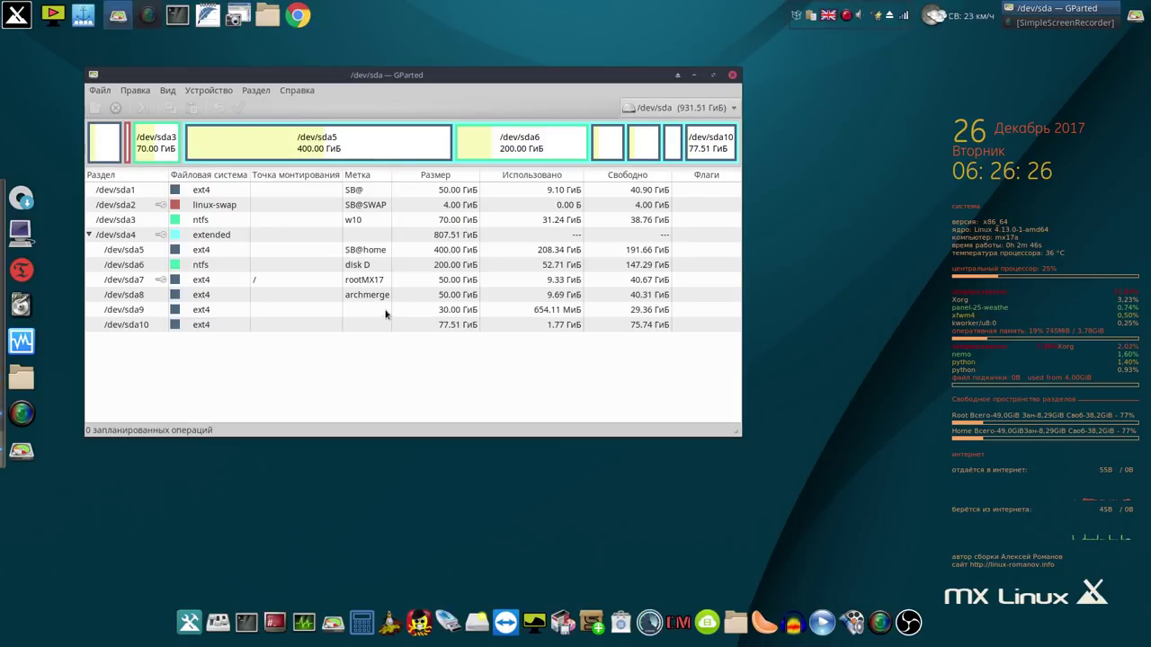
left_click(733, 76)
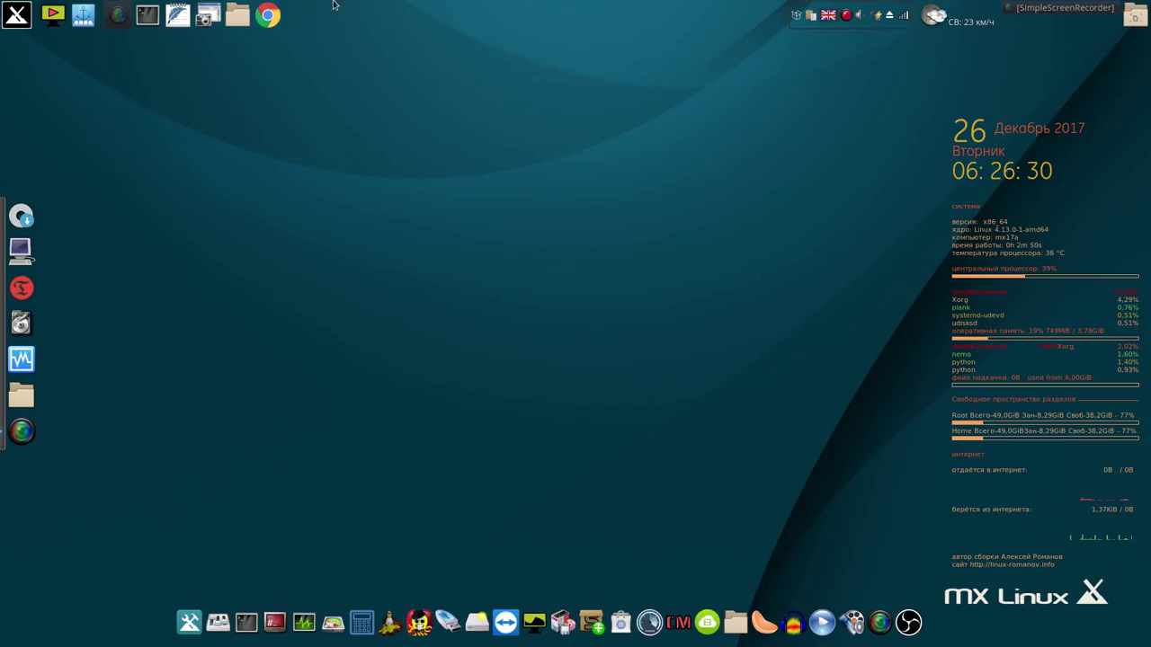
Mount the SB@home volume in the file manager with the root password and open its mx test folder.
left_click(239, 16)
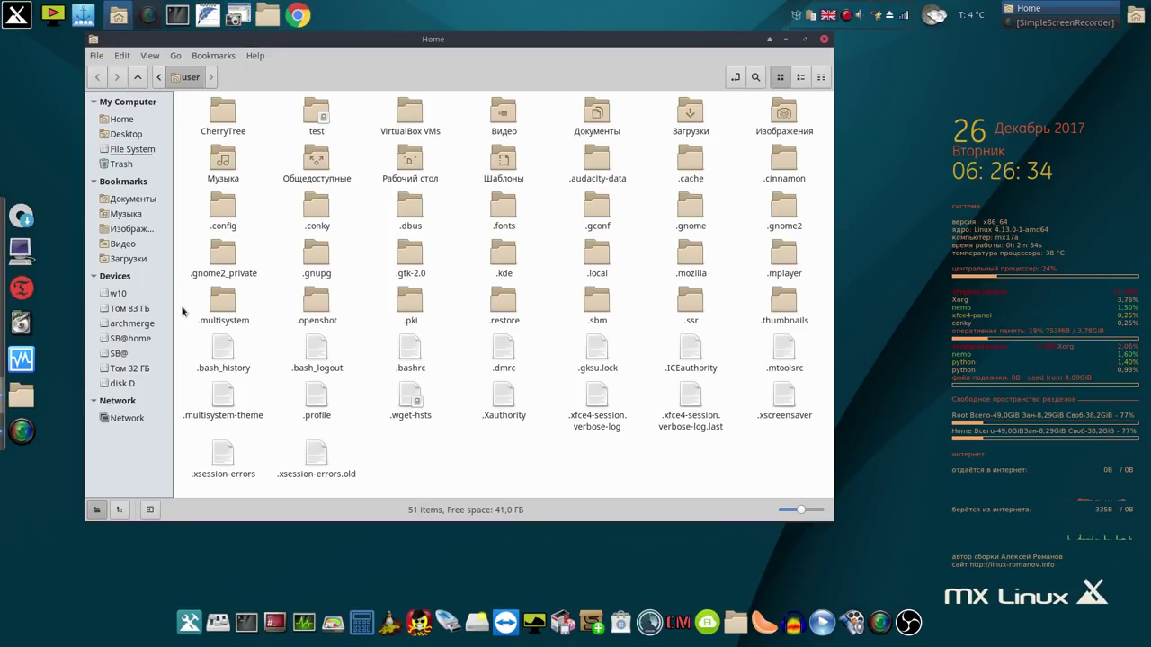
left_click(144, 339)
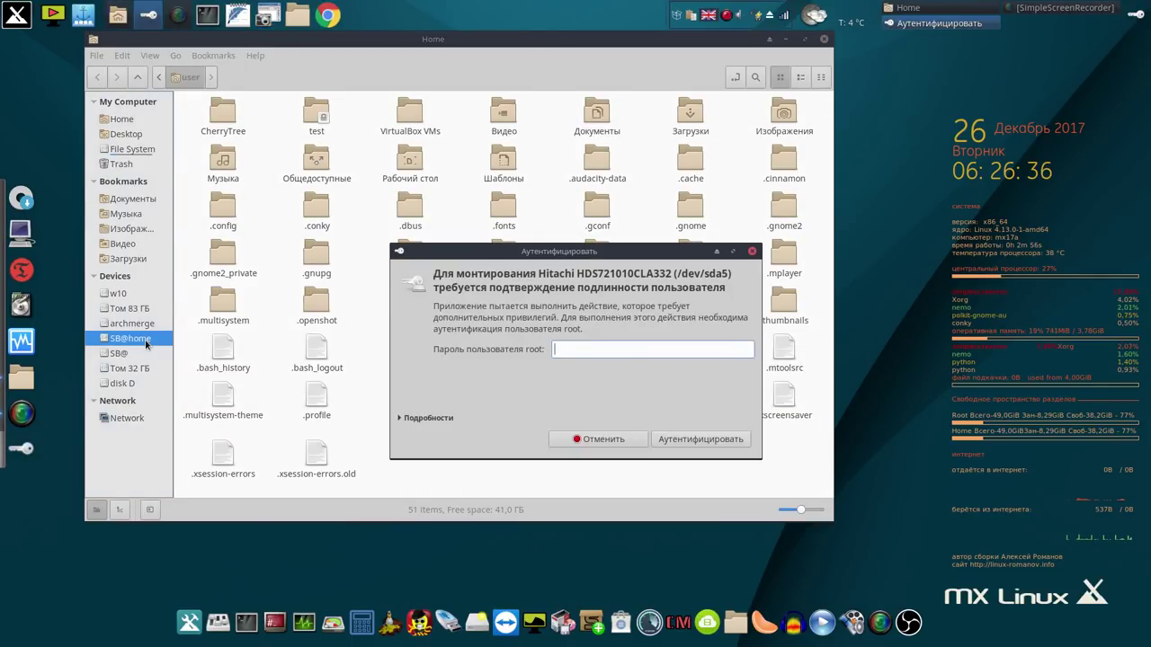
type("••")
key("Return")
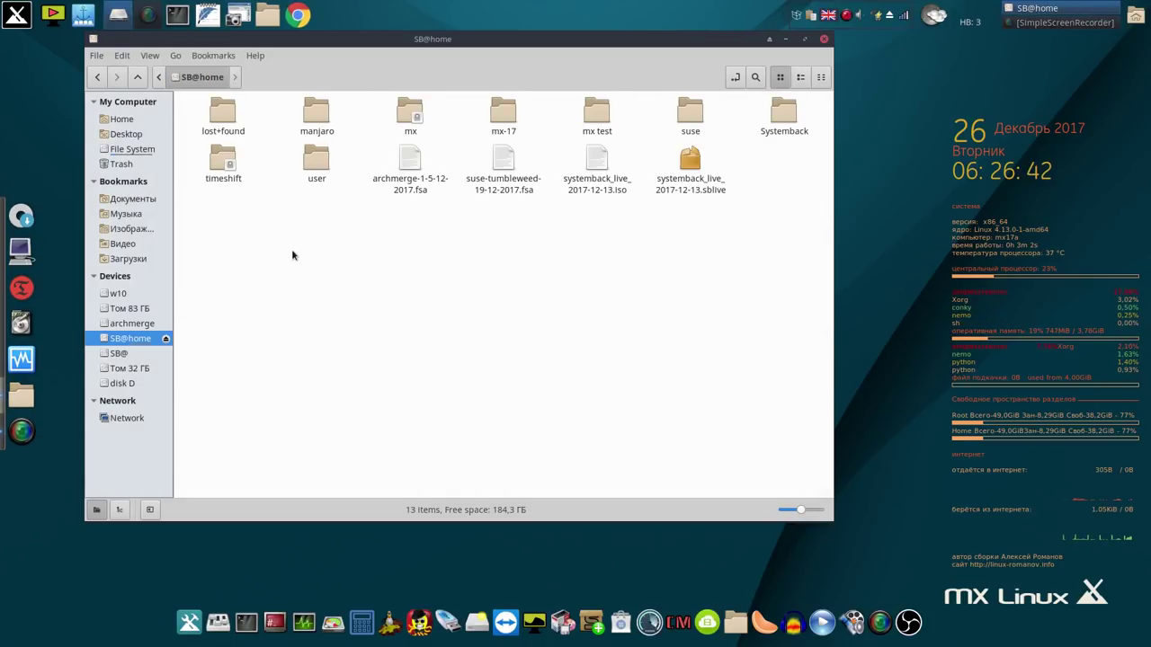
double_click(599, 116)
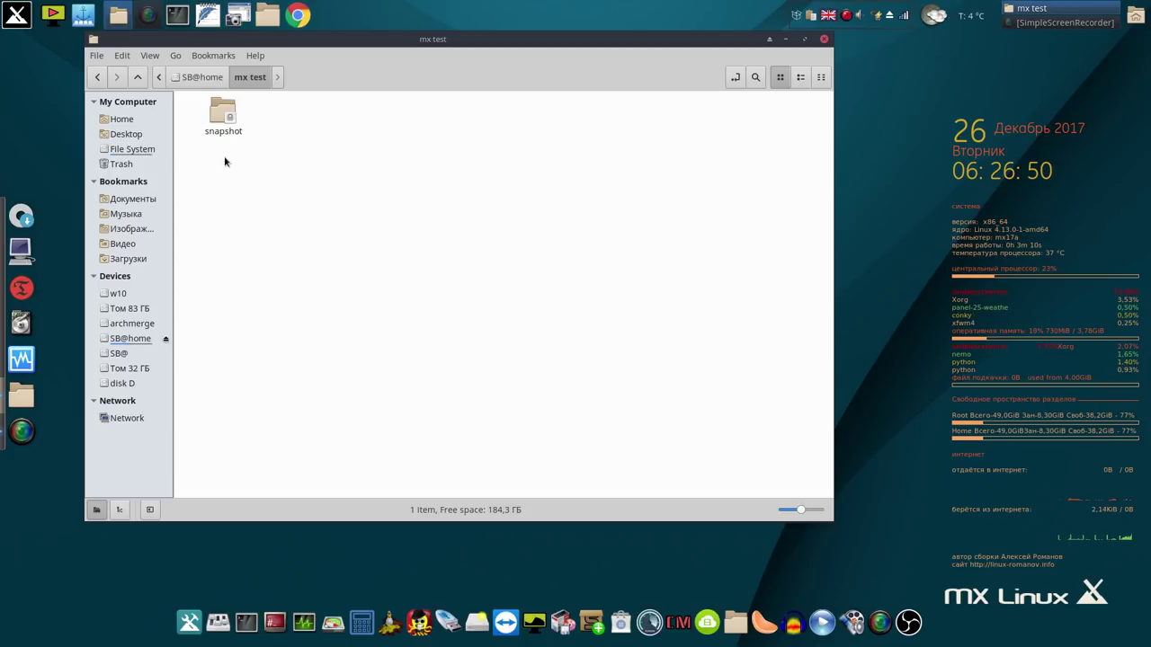
Minimise the mx test folder window and start qt5-fsarchiver, authenticating with the administrator password.
left_click(787, 41)
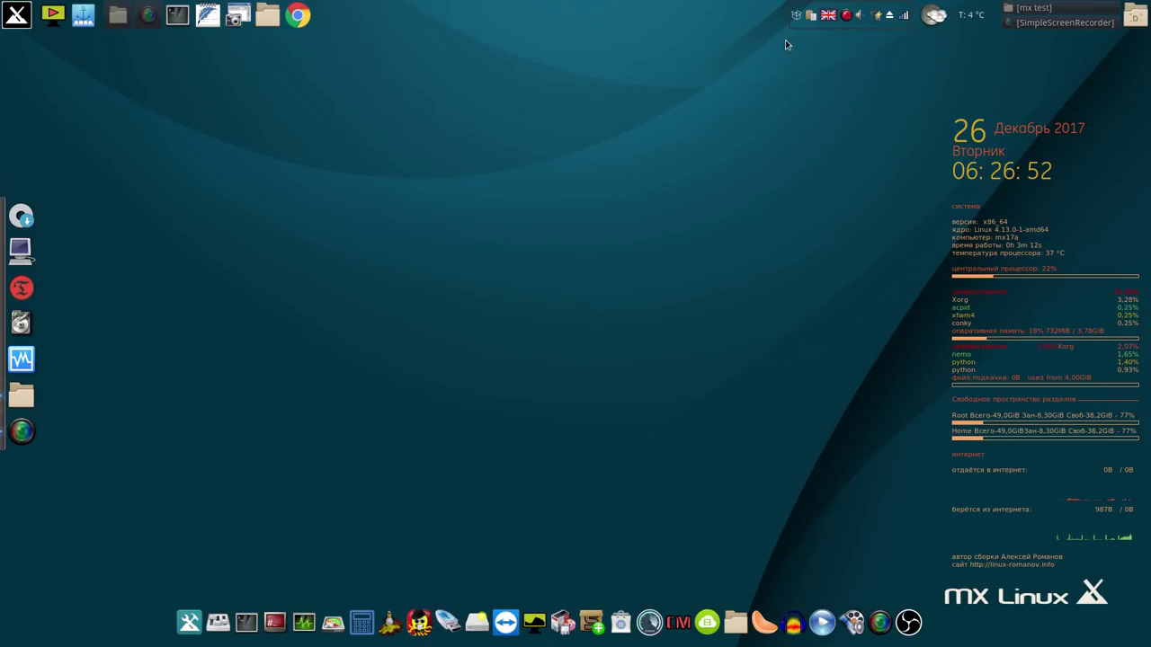
left_click(20, 325)
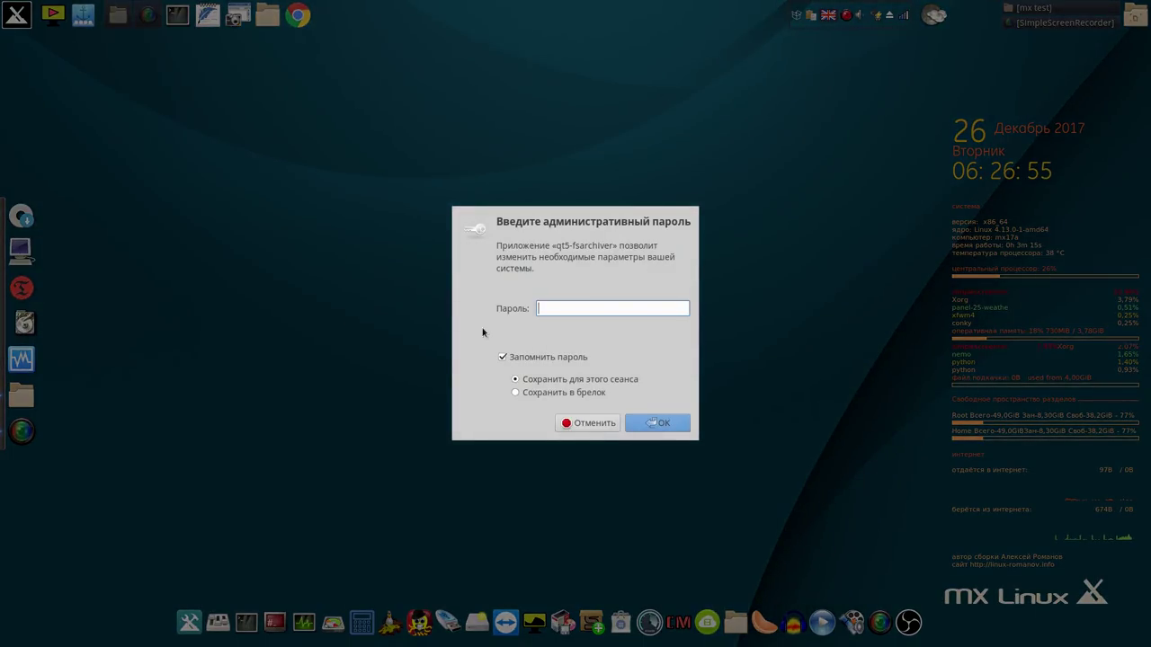
type("••")
key("Return")
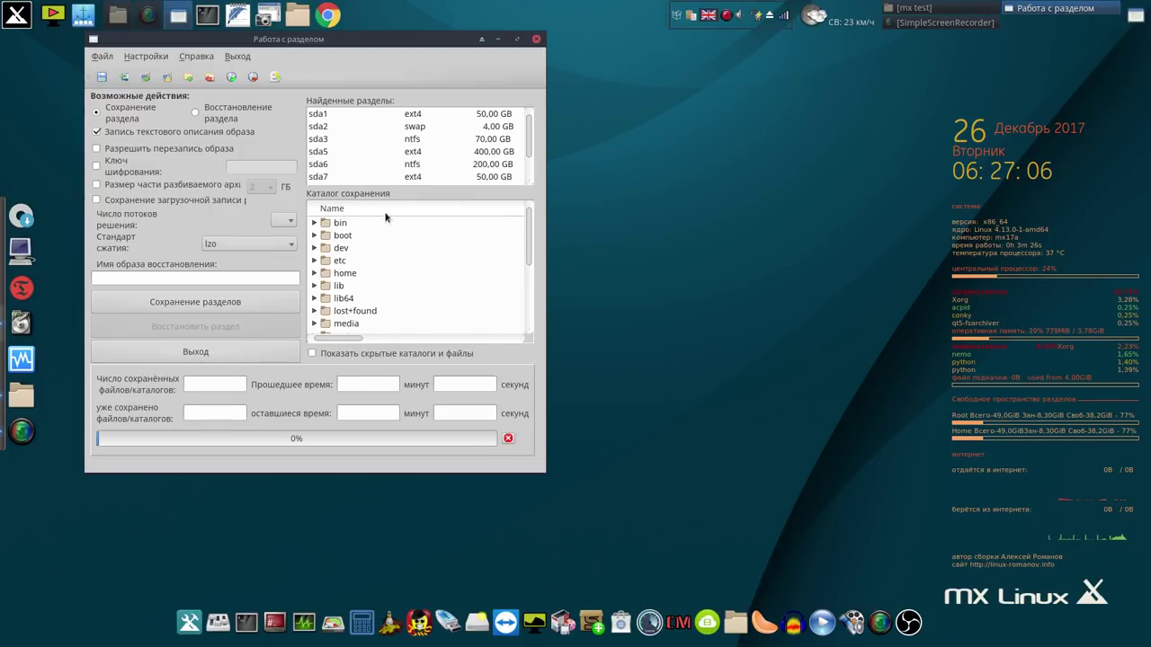
Select partition sda7 as the one to save and the mx test folder under media/user/SB@home as the destination.
left_click(354, 177)
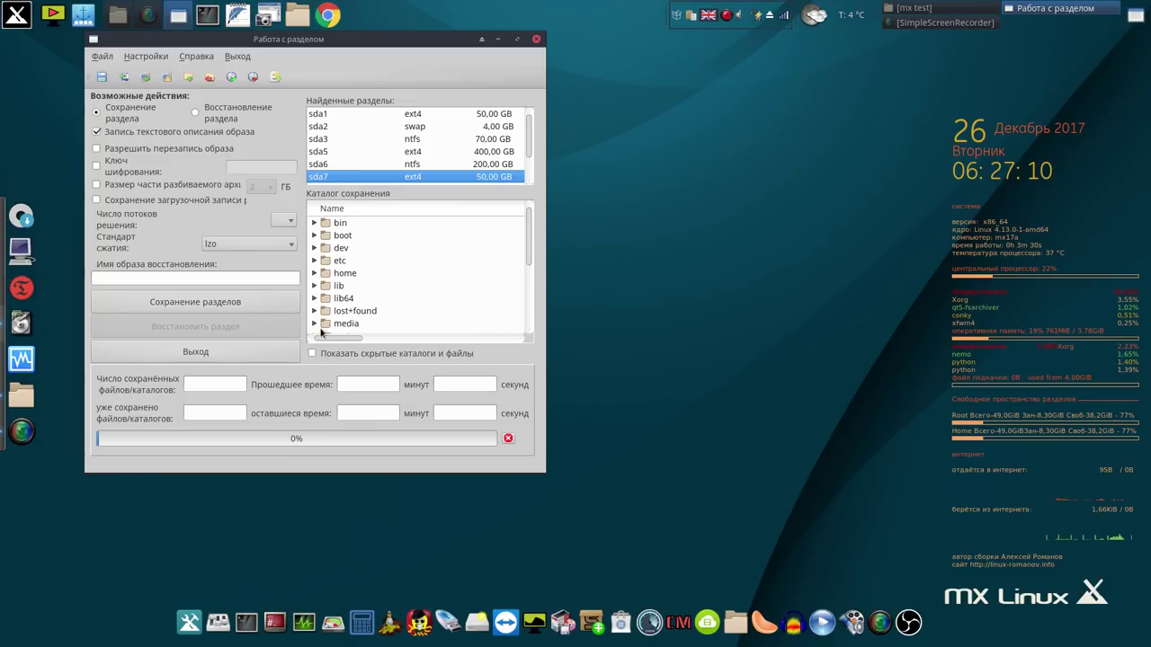
left_click(314, 323)
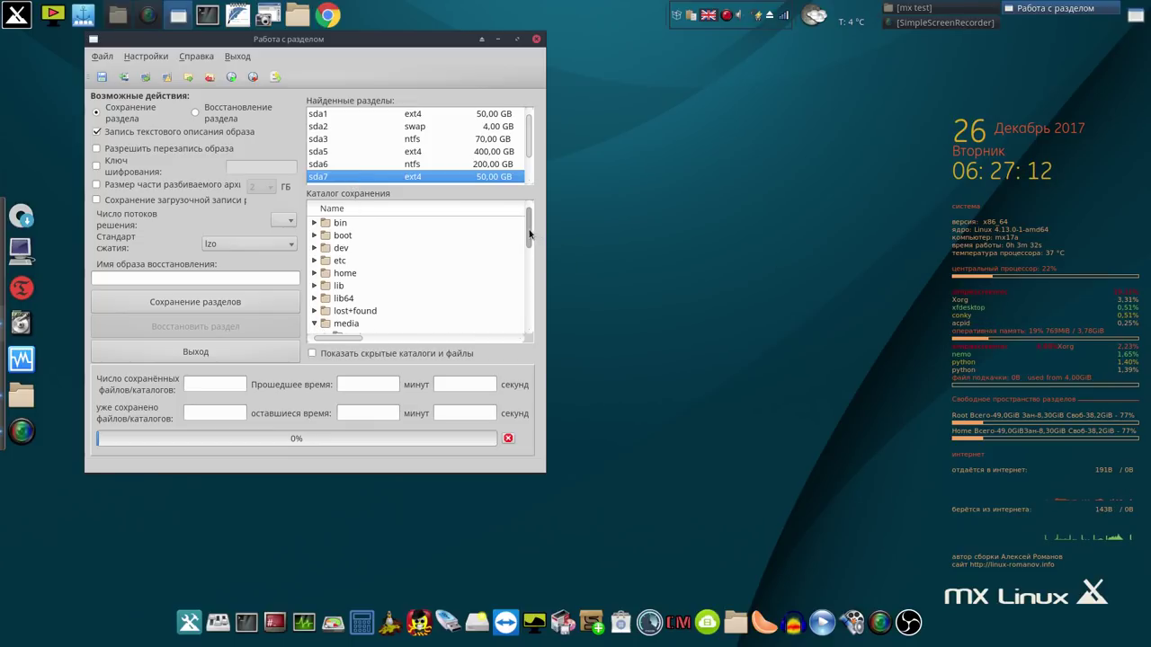
scroll(517, 266, "down", 4)
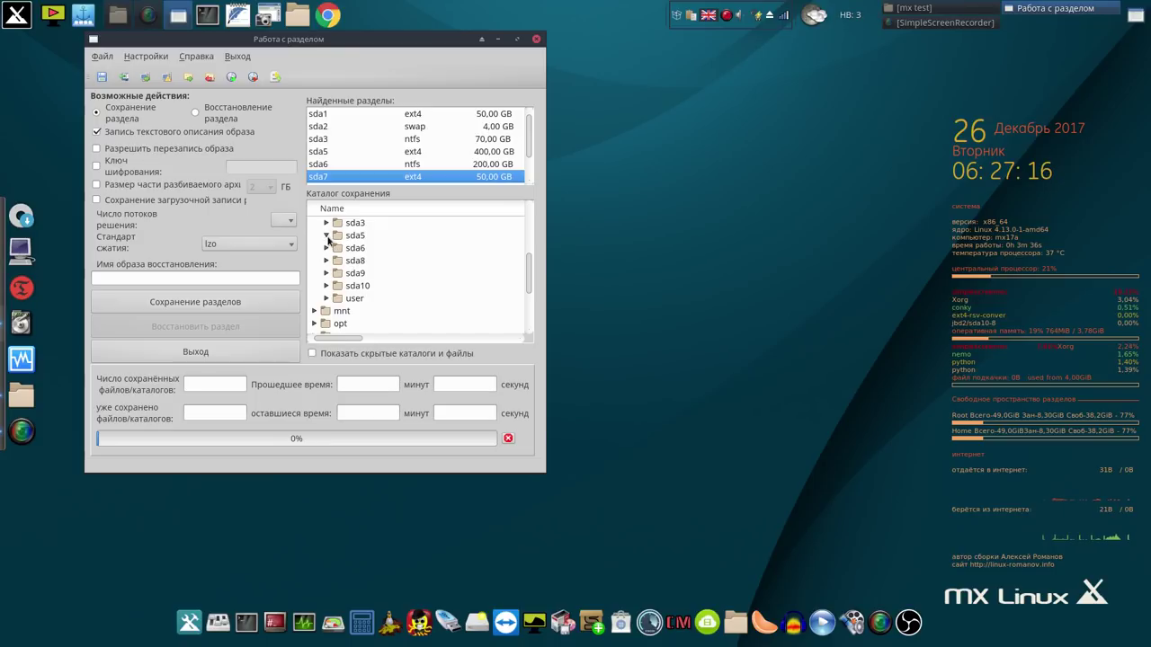
left_click(328, 299)
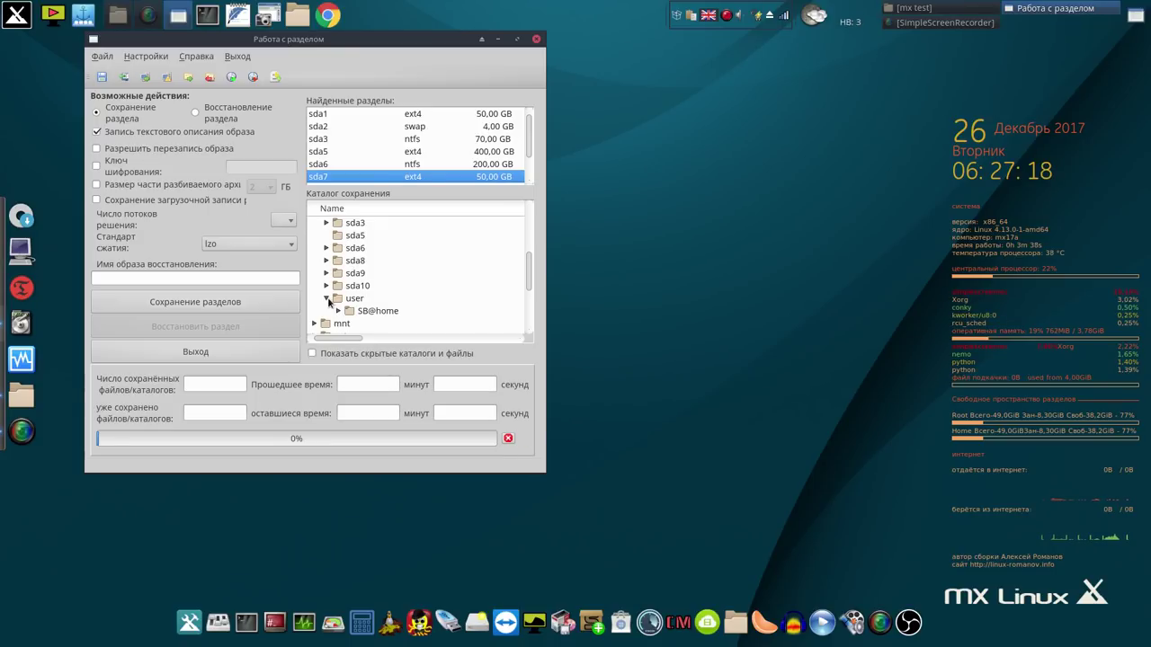
left_click(338, 310)
scroll(529, 263, "down", 1)
scroll(530, 266, "down", 2)
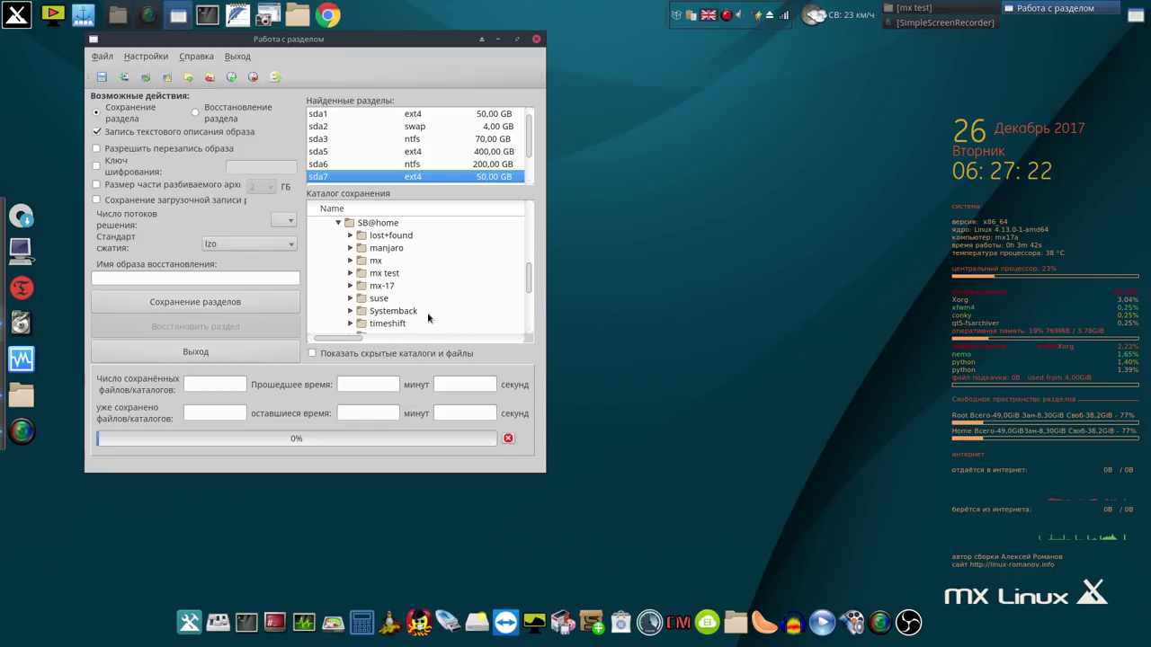
left_click(356, 274)
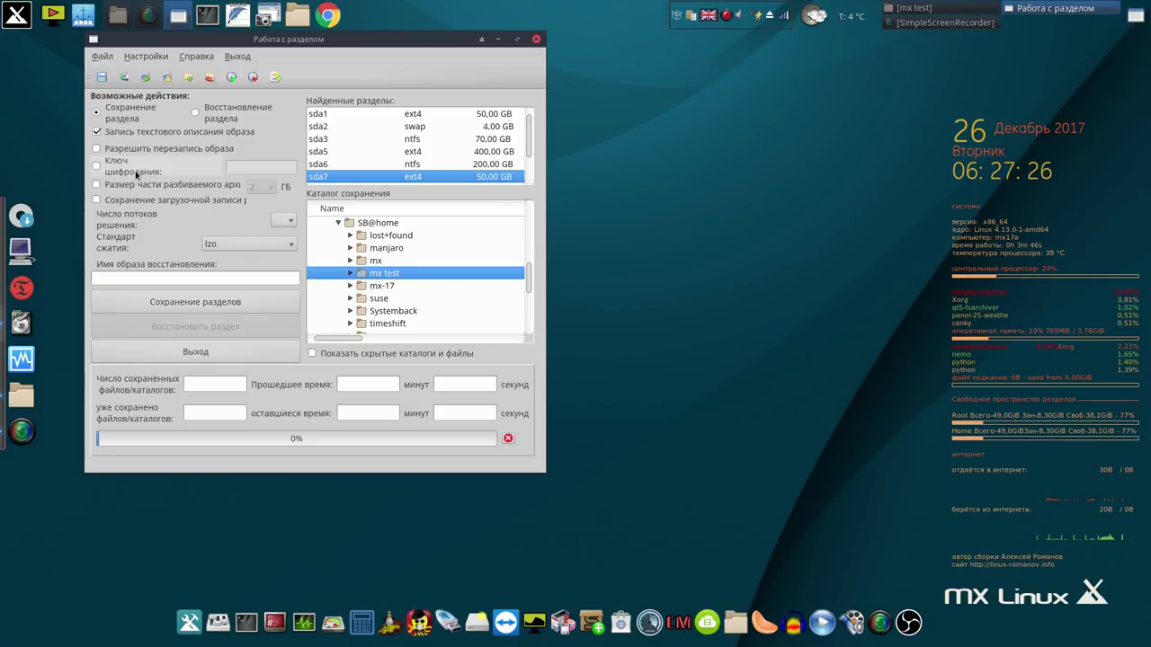
Allow overwriting the image, enable saving the boot record, and set the number of threads to 4.
left_click(98, 149)
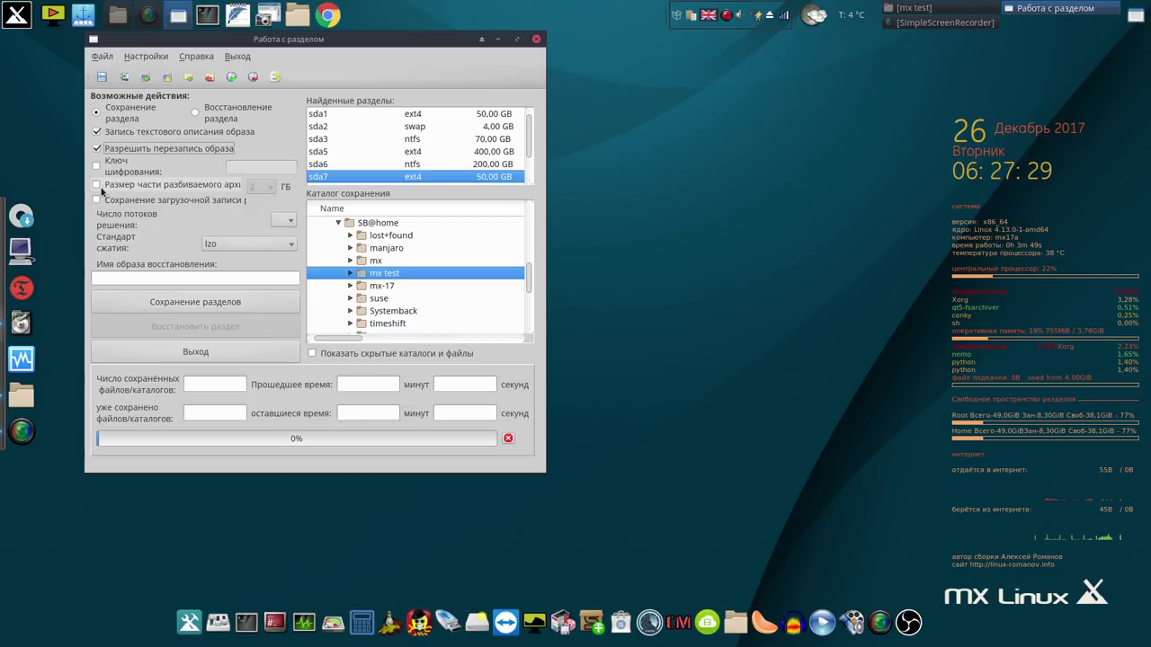
left_click(98, 200)
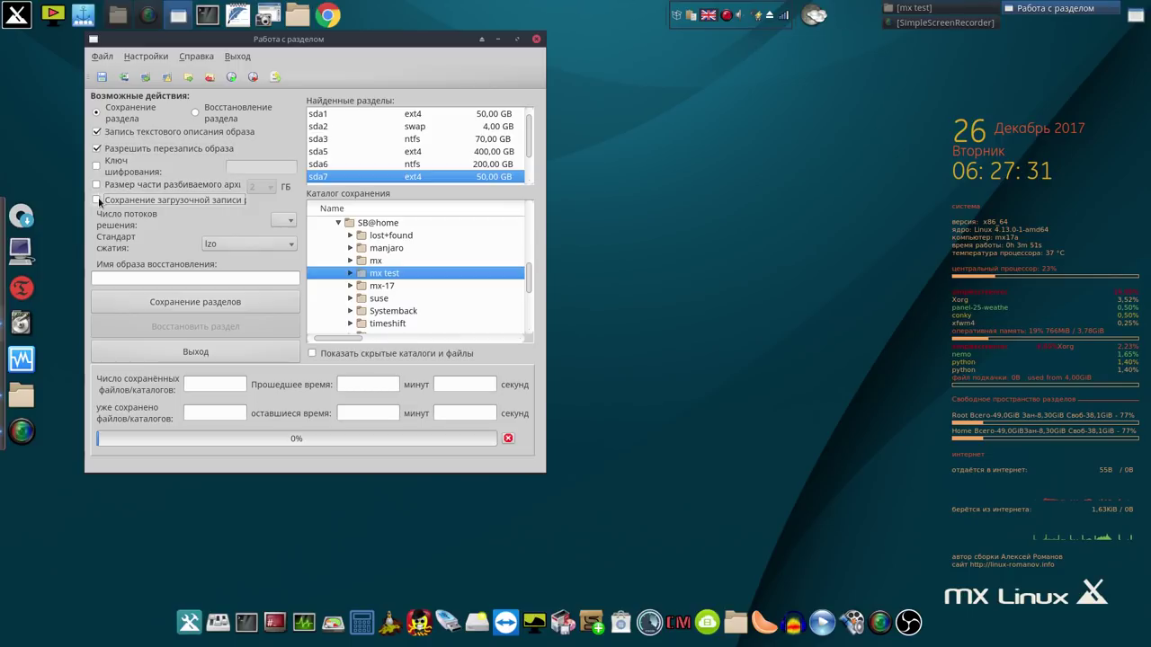
left_click(284, 219)
left_click(283, 263)
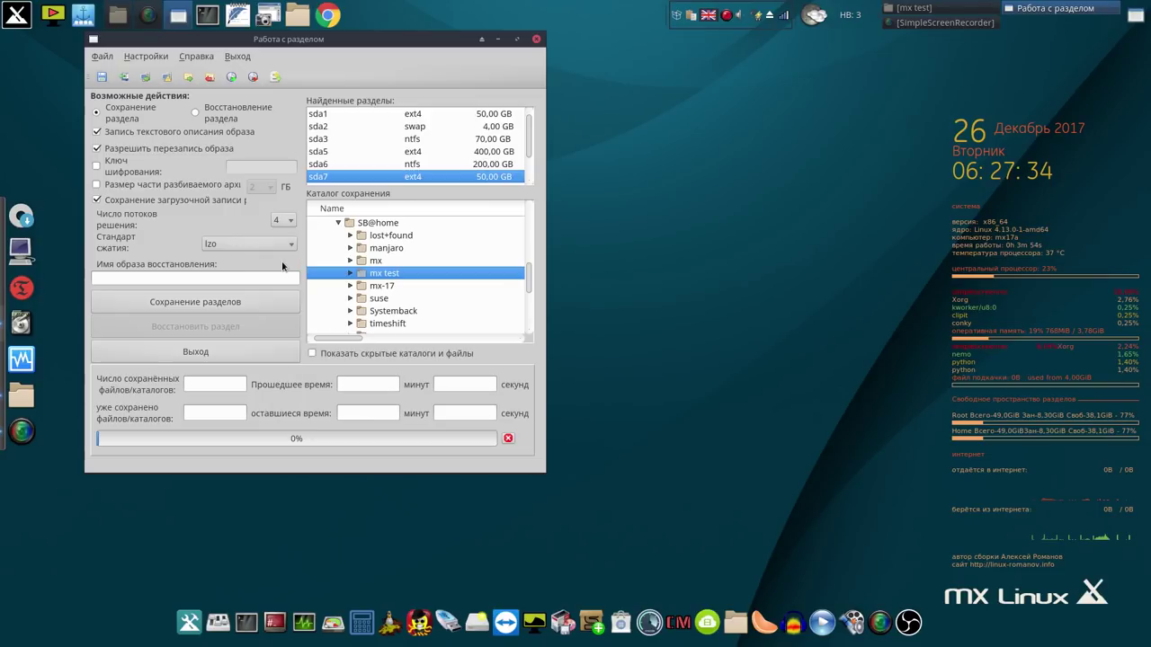
Name the image mx17-5, start saving the partition, and decline saving the mounted system partition live.
left_click(268, 280)
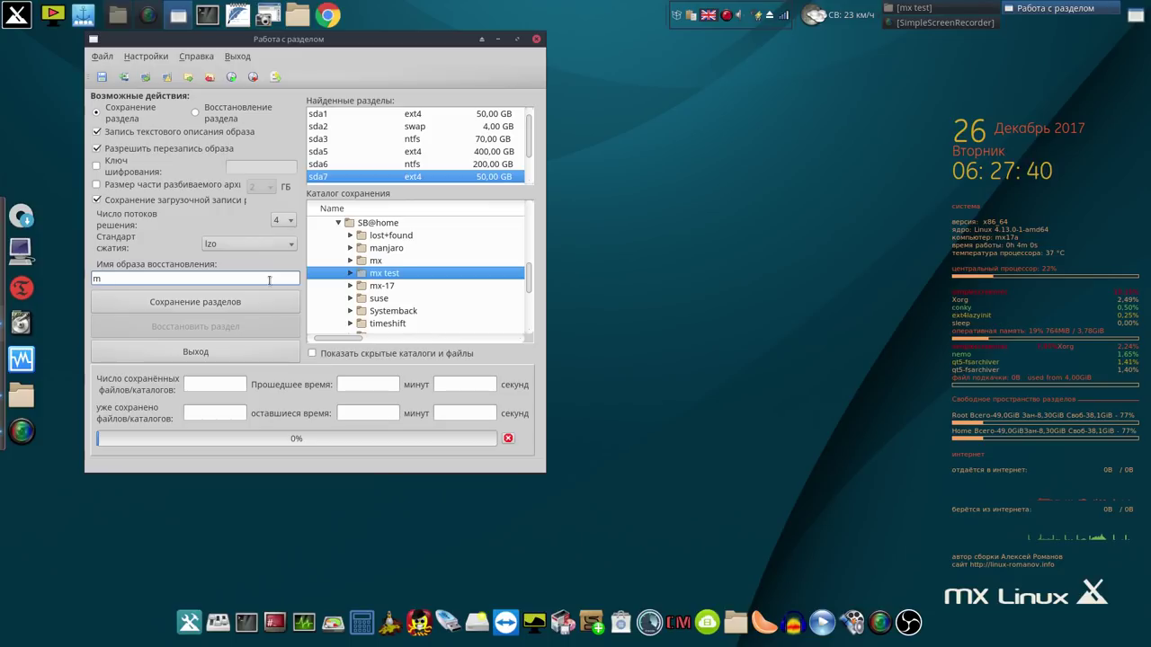
type("17")
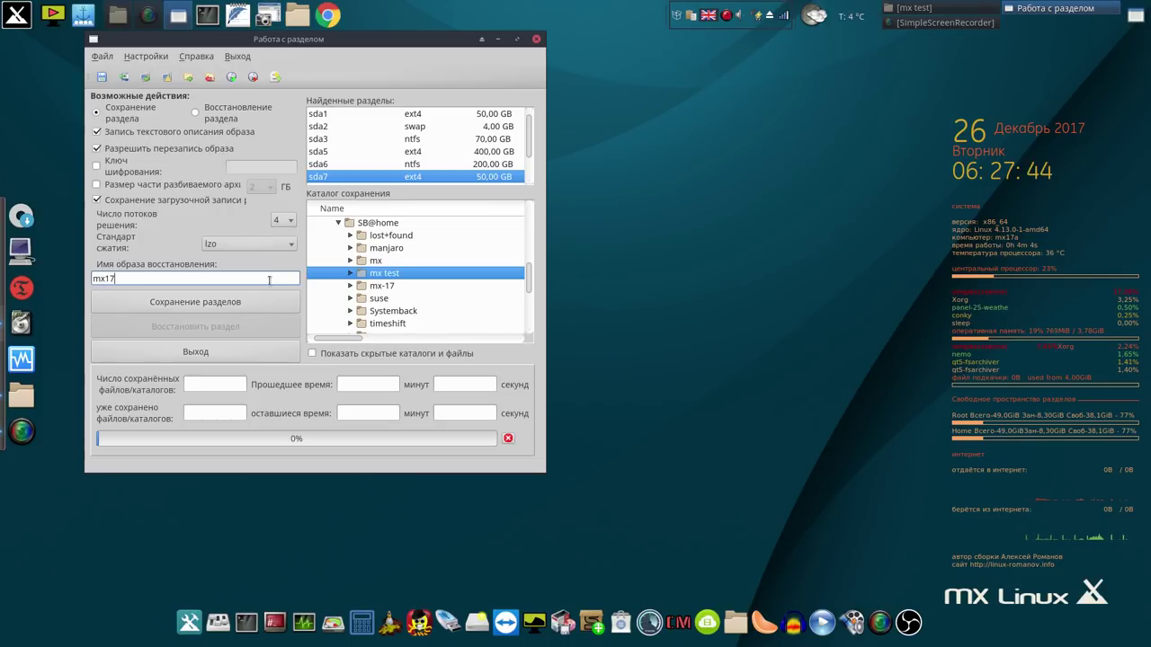
type("-5")
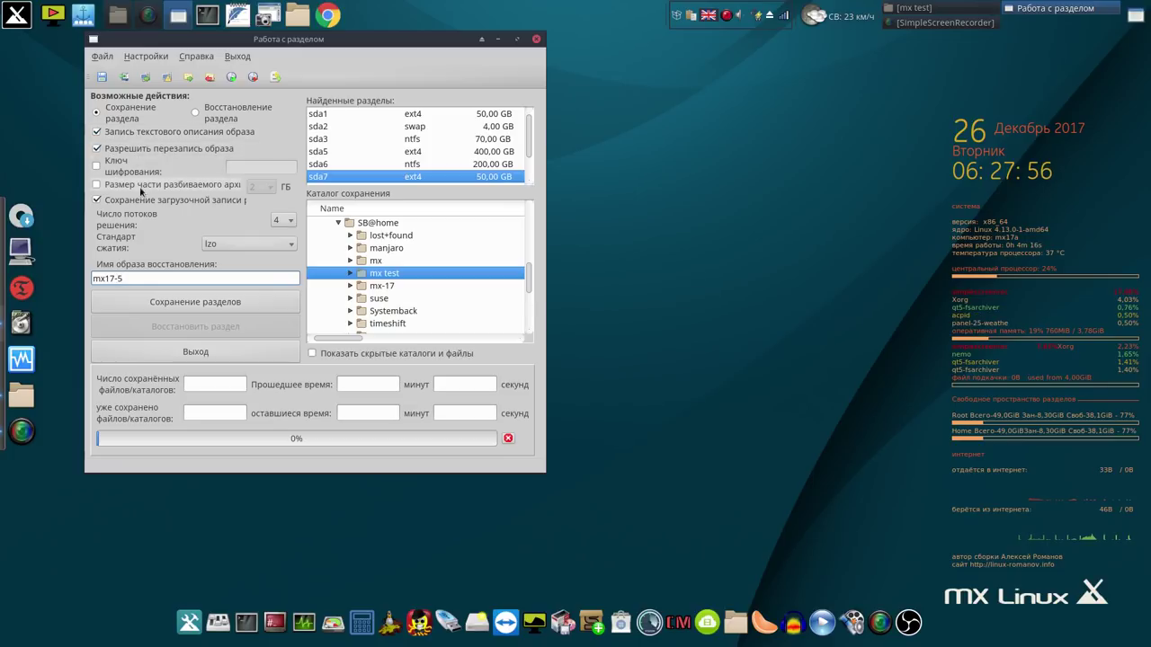
left_click(208, 305)
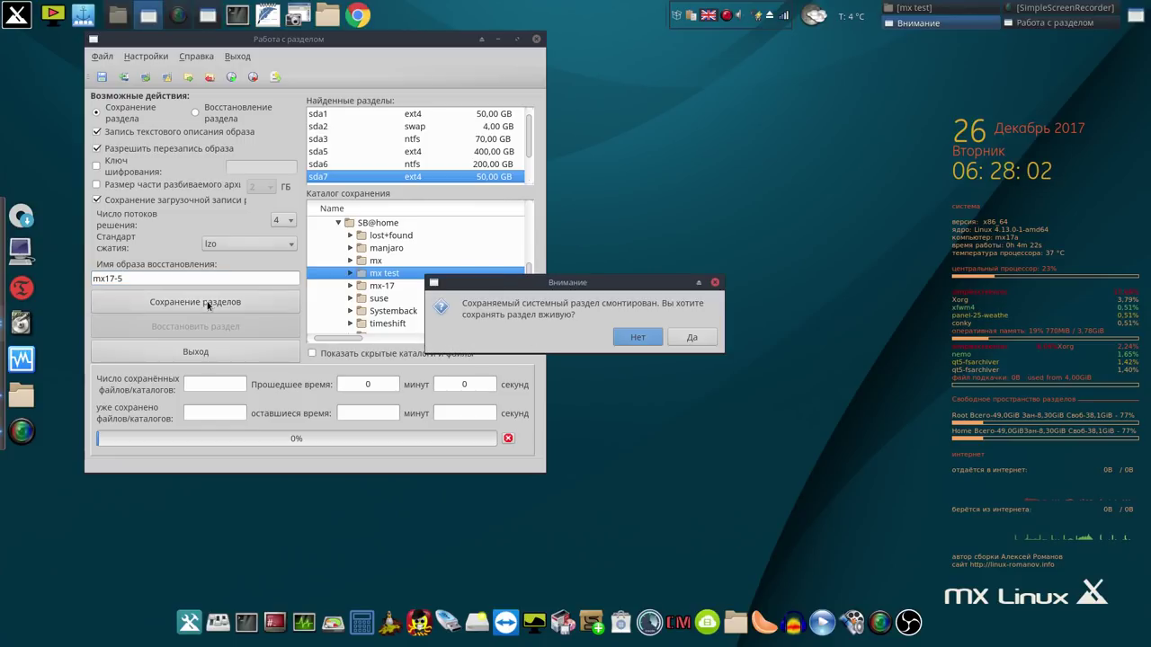
left_click(640, 338)
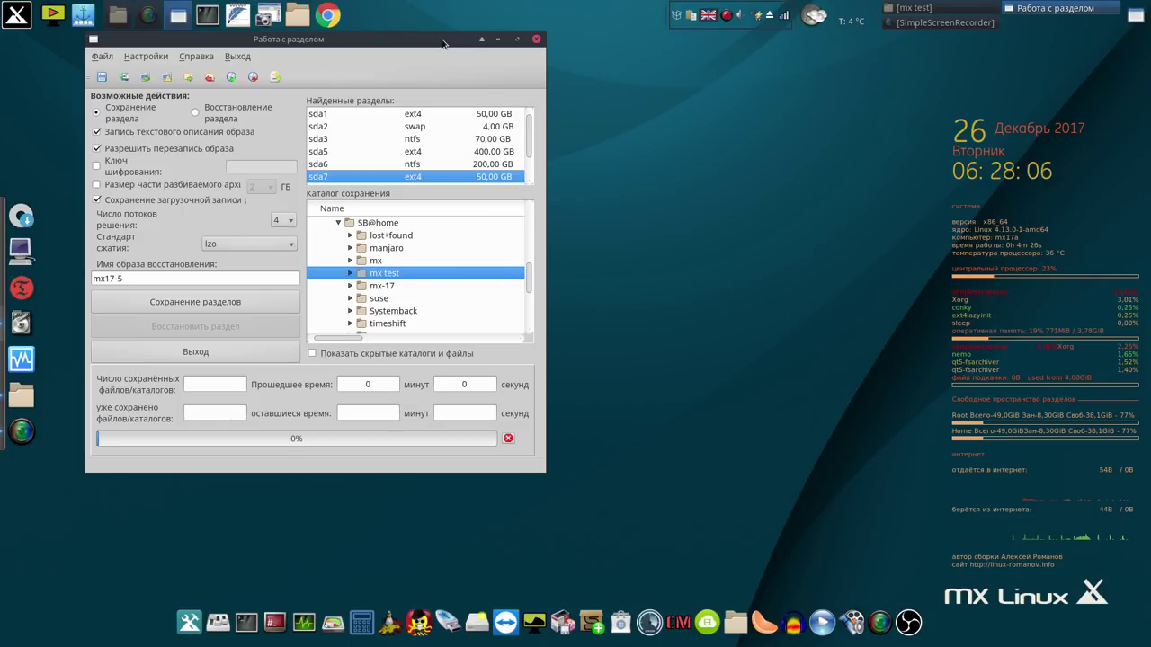
Move the qt5-fsarchiver window towards the middle of the desktop and pause the screen recording.
left_click_drag(444, 39, 821, 64)
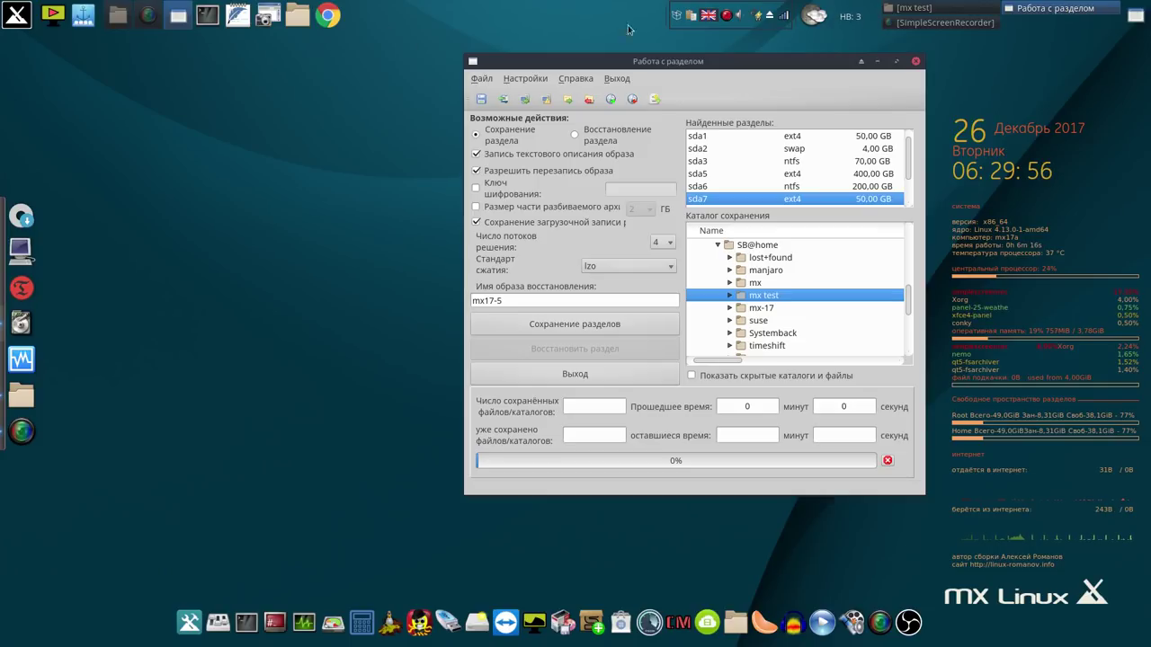
right_click(728, 19)
left_click(755, 40)
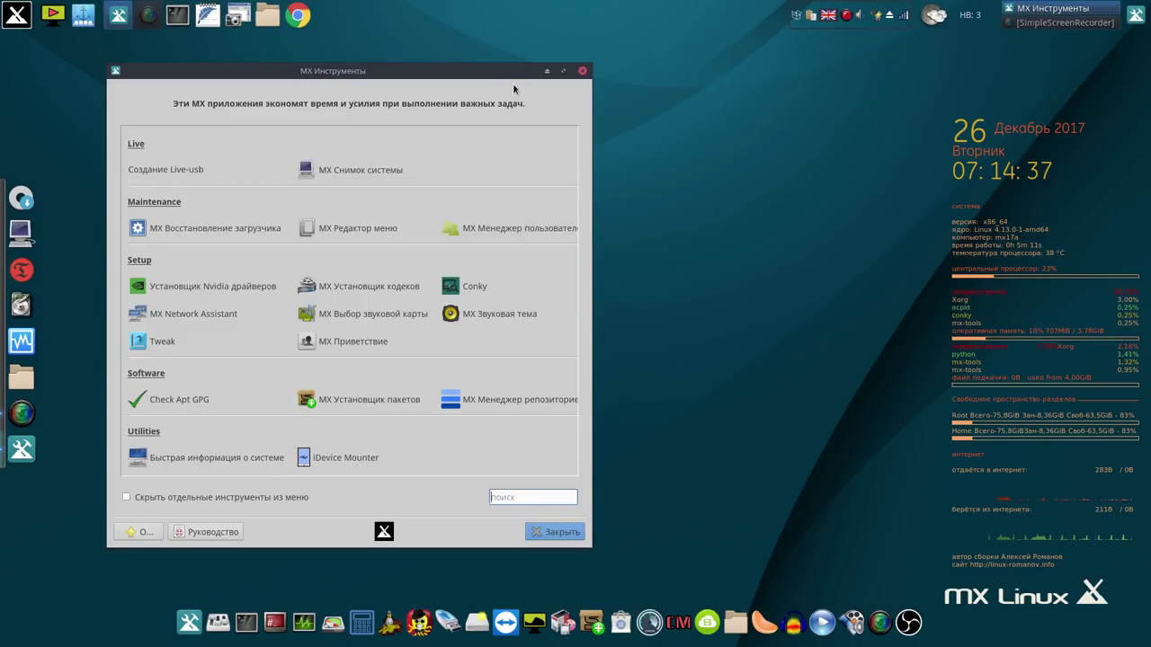
Close the MX Tools window and open the screen recorder's recording options.
left_click(583, 71)
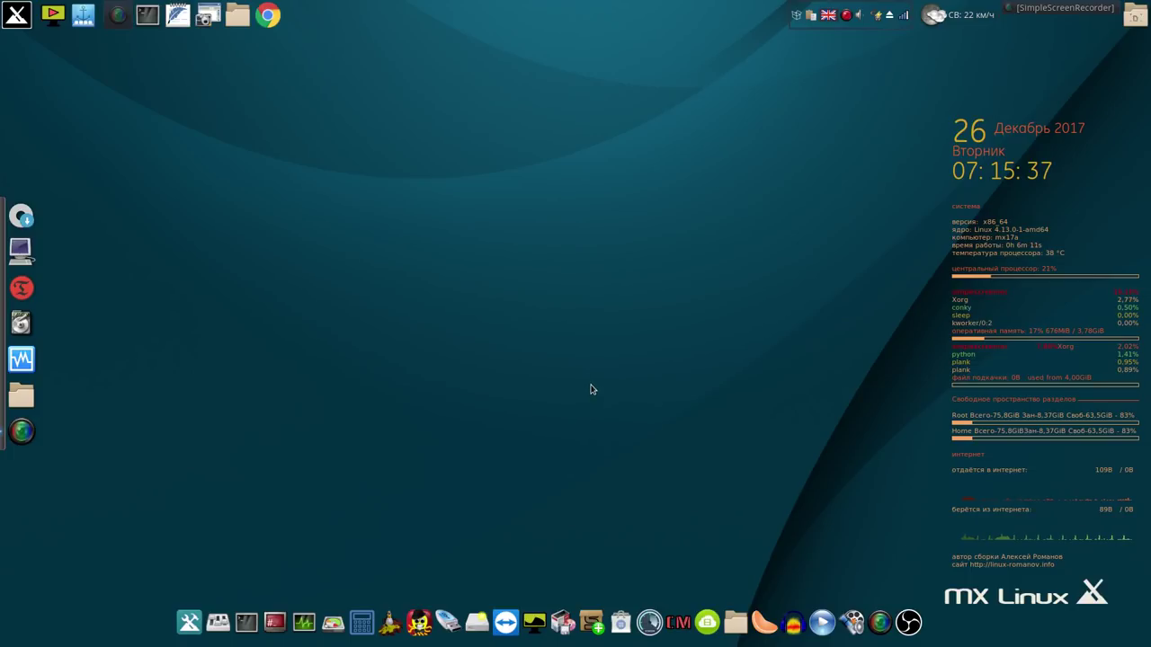
right_click(846, 16)
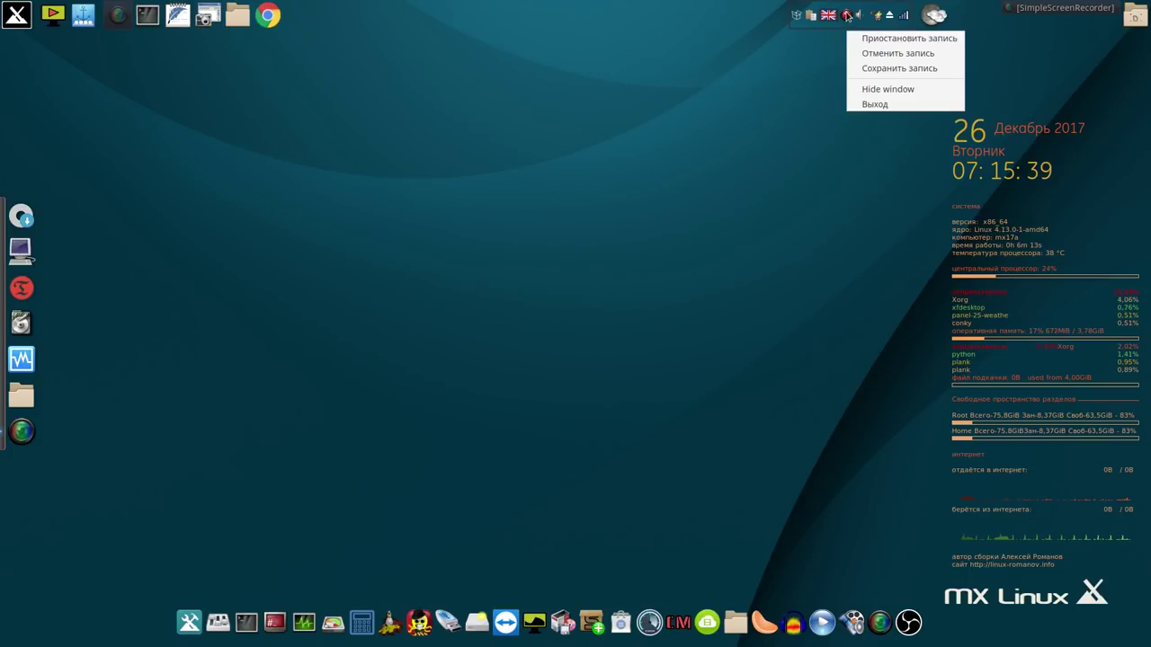